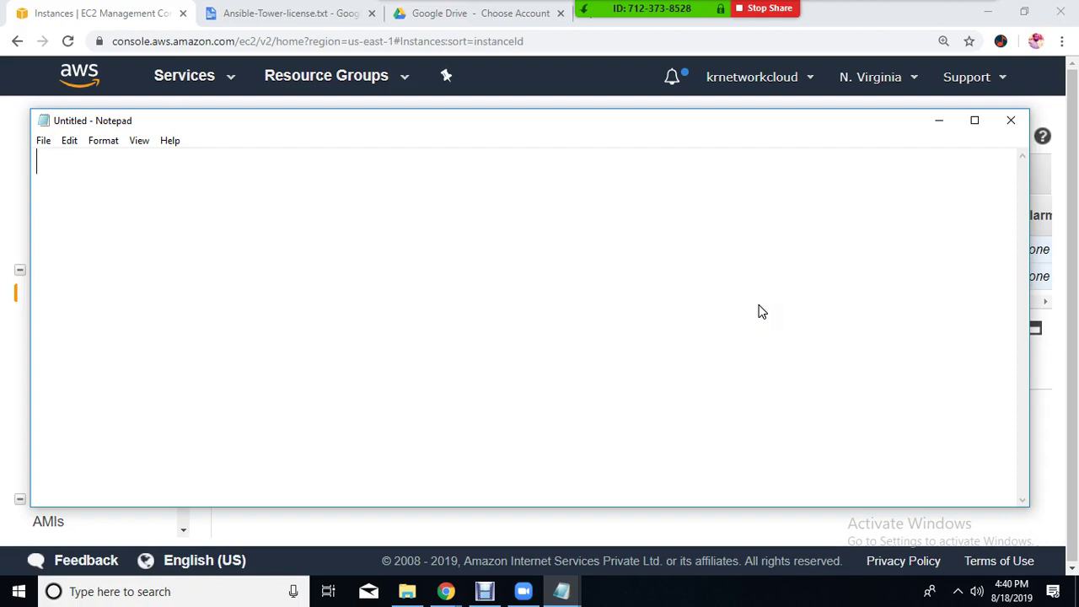
Write "auto" in the blank note and refresh the instance list in the AWS EC2 console
{"action": "type", "text": "auto"}
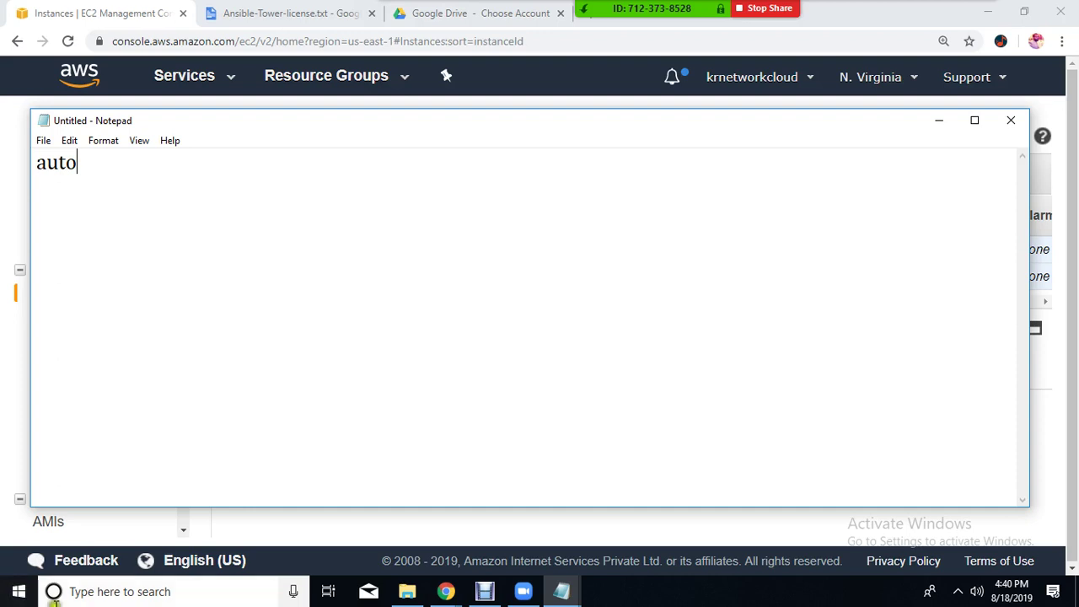
{"action": "left_click", "coordinate": [3, 237]}
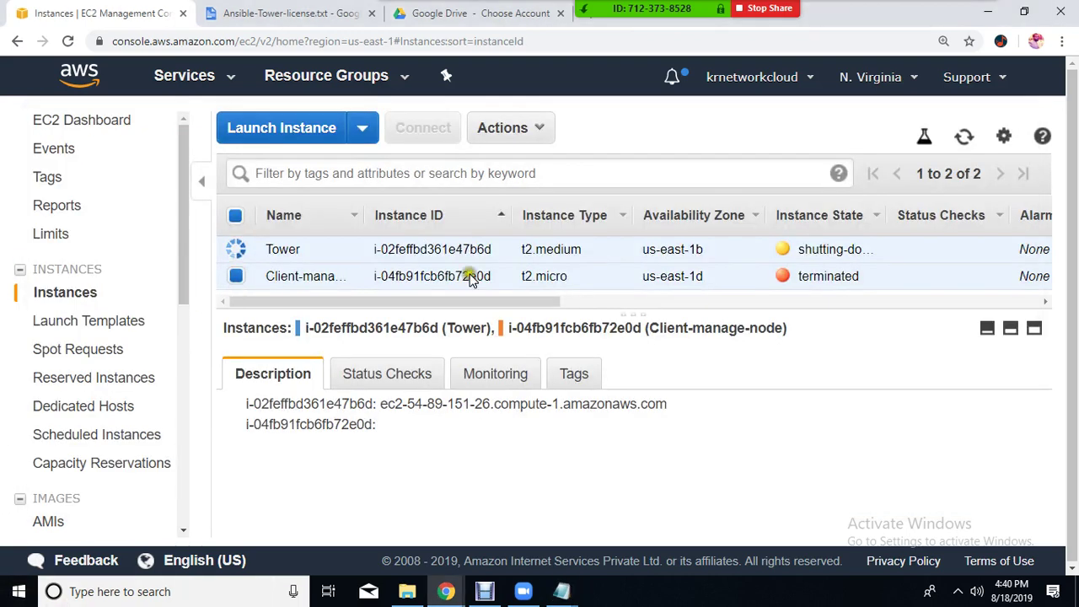
{"action": "left_click", "coordinate": [964, 145]}
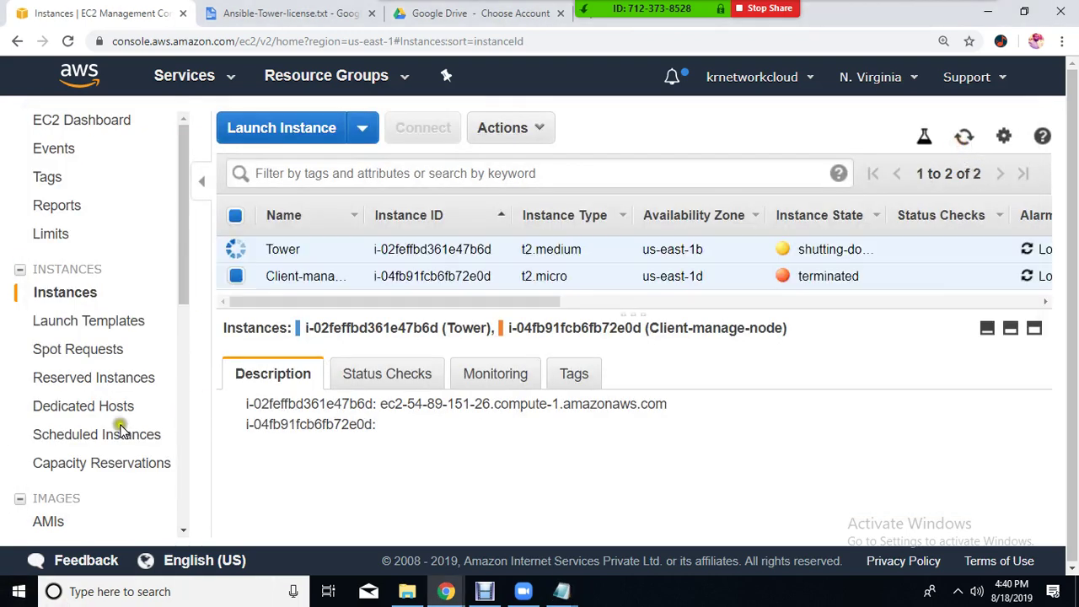
Open the list of owned AMIs and show the details of the image mywebisteimge
{"action": "scroll", "coordinate": [84, 387], "scroll_direction": "down", "scroll_amount": 3}
{"action": "scroll", "coordinate": [70, 356], "scroll_direction": "up", "scroll_amount": 3}
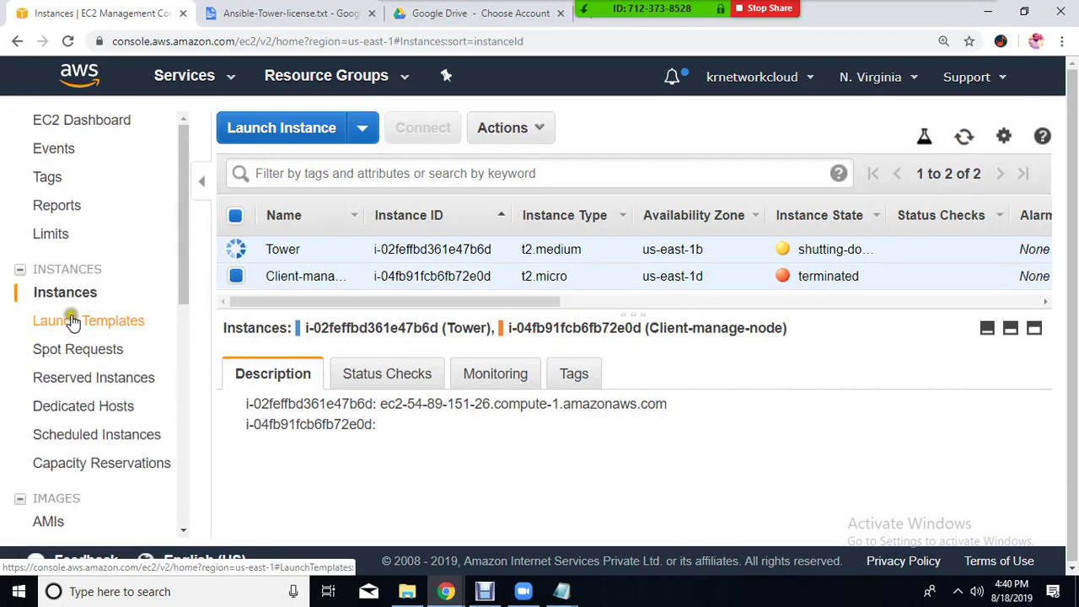
{"action": "left_click", "coordinate": [48, 520]}
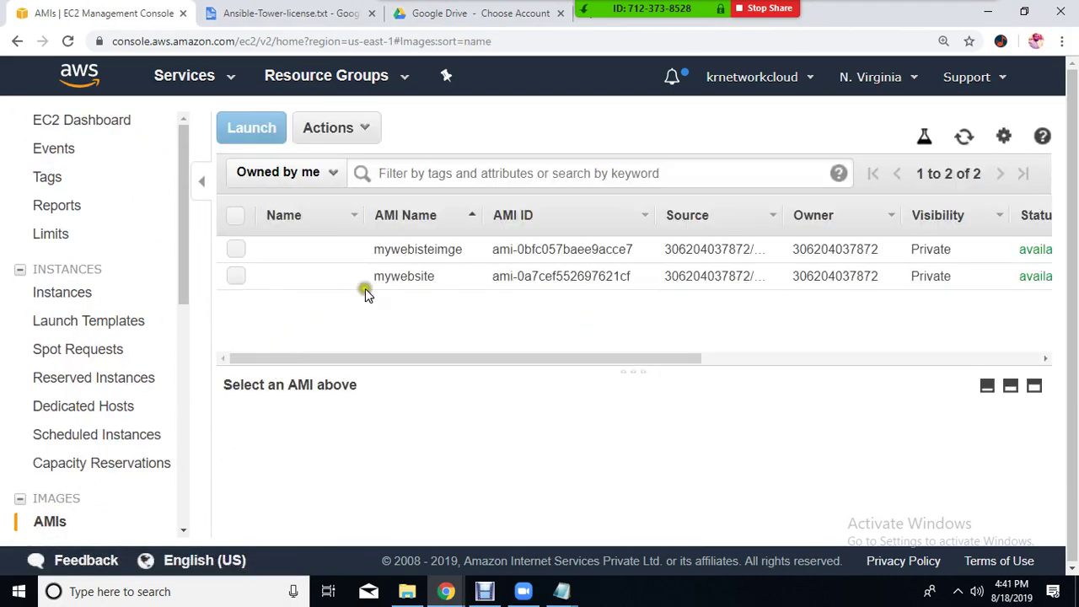
{"action": "left_click", "coordinate": [426, 250]}
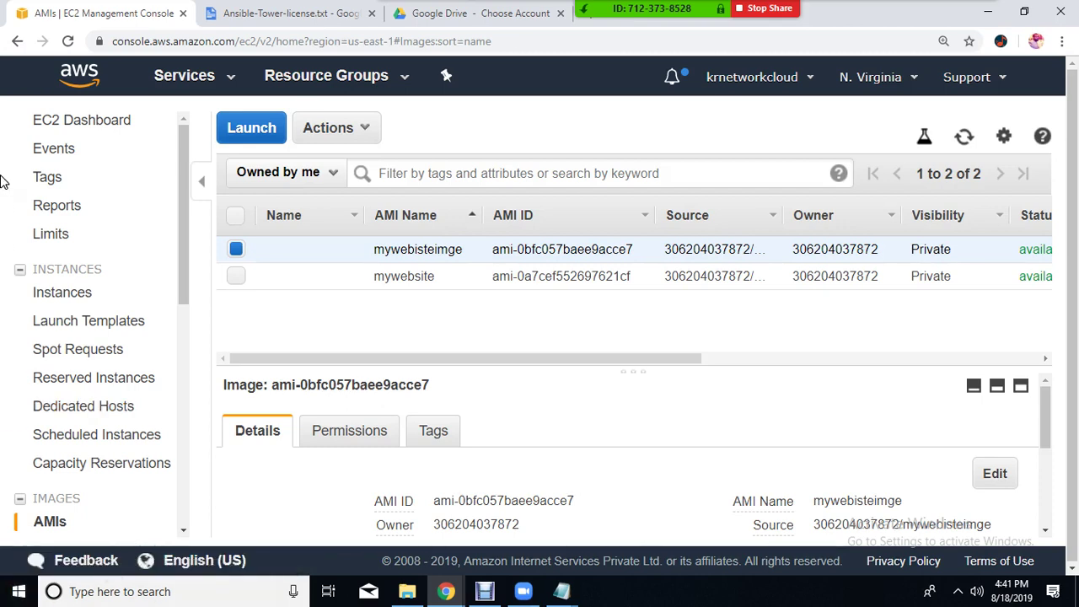
Review the existing load balancer myappelb and the list of target groups
{"action": "scroll", "coordinate": [159, 337], "scroll_direction": "down", "scroll_amount": 6}
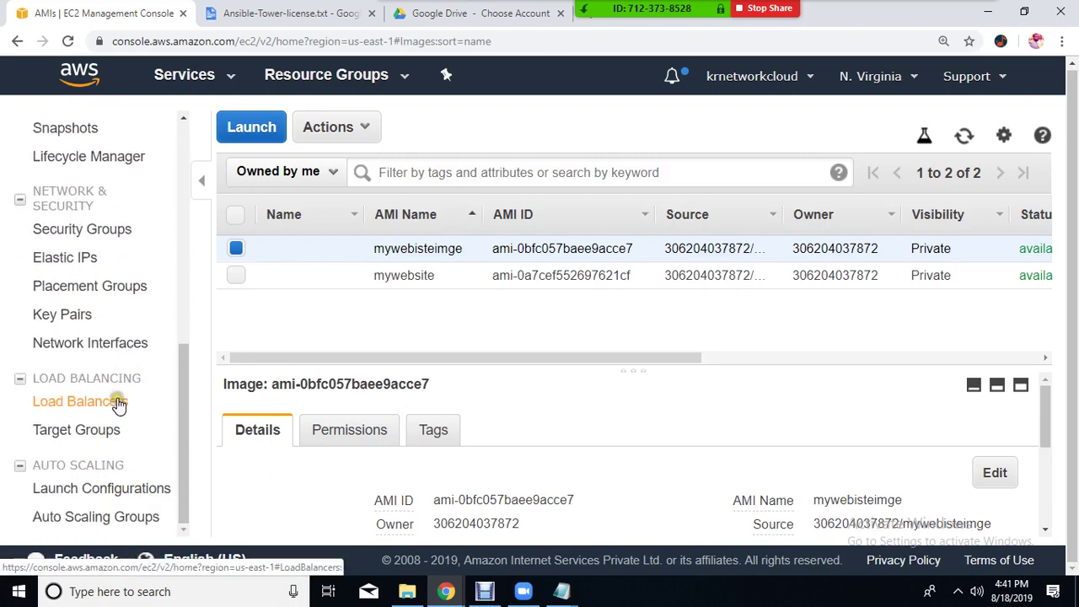
{"action": "left_click", "coordinate": [119, 404]}
{"action": "left_click", "coordinate": [118, 409]}
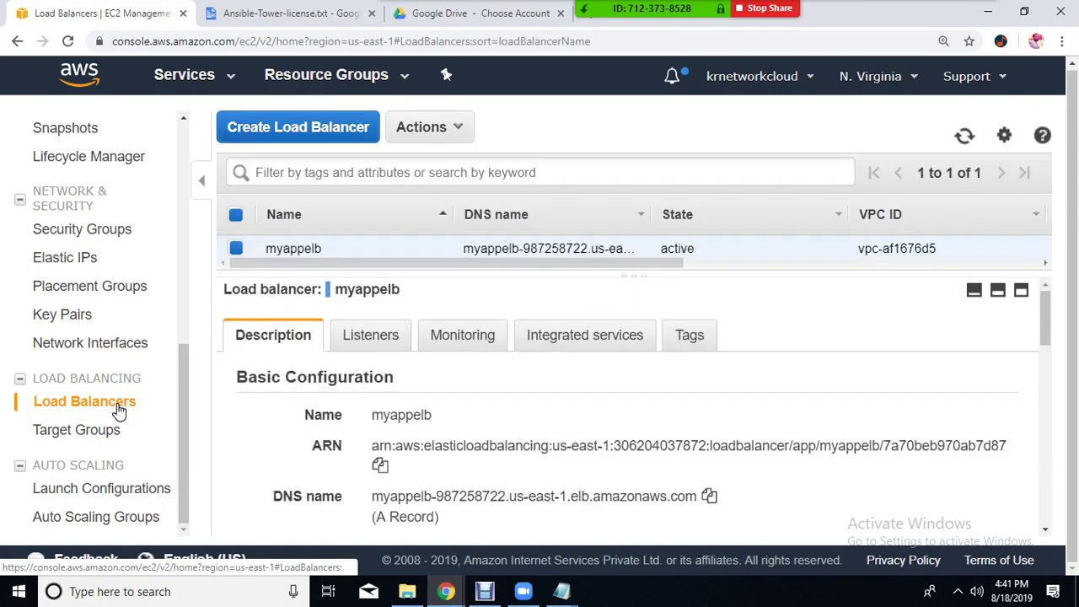
{"action": "left_click", "coordinate": [621, 239]}
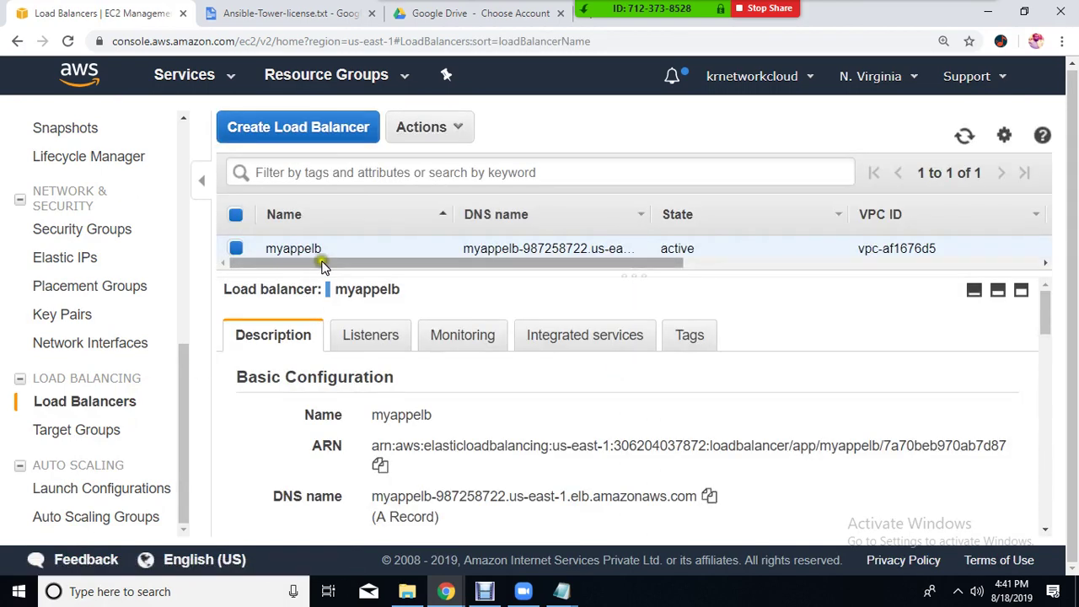
{"action": "left_click", "coordinate": [87, 427]}
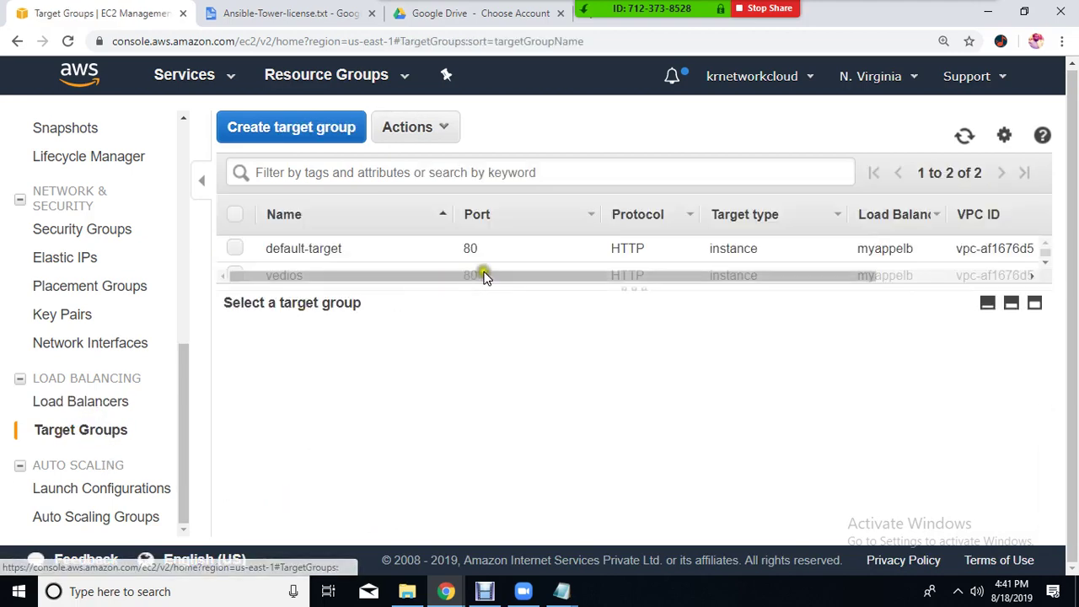
{"action": "left_click", "coordinate": [552, 352]}
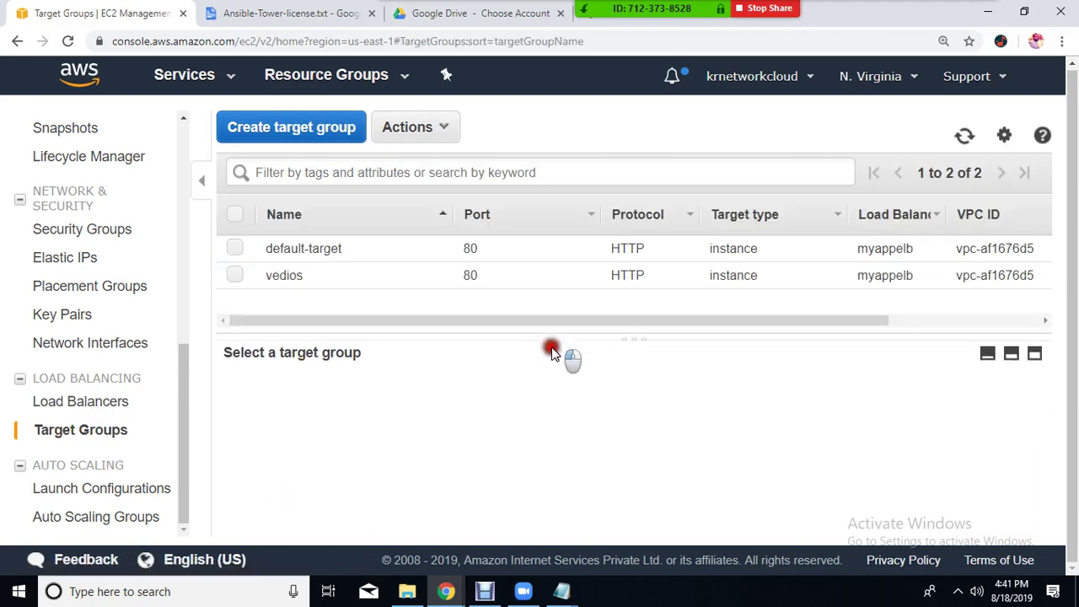
Try to delete the vedios target group, and clear its selection
{"action": "left_click", "coordinate": [288, 276]}
{"action": "left_click", "coordinate": [417, 131]}
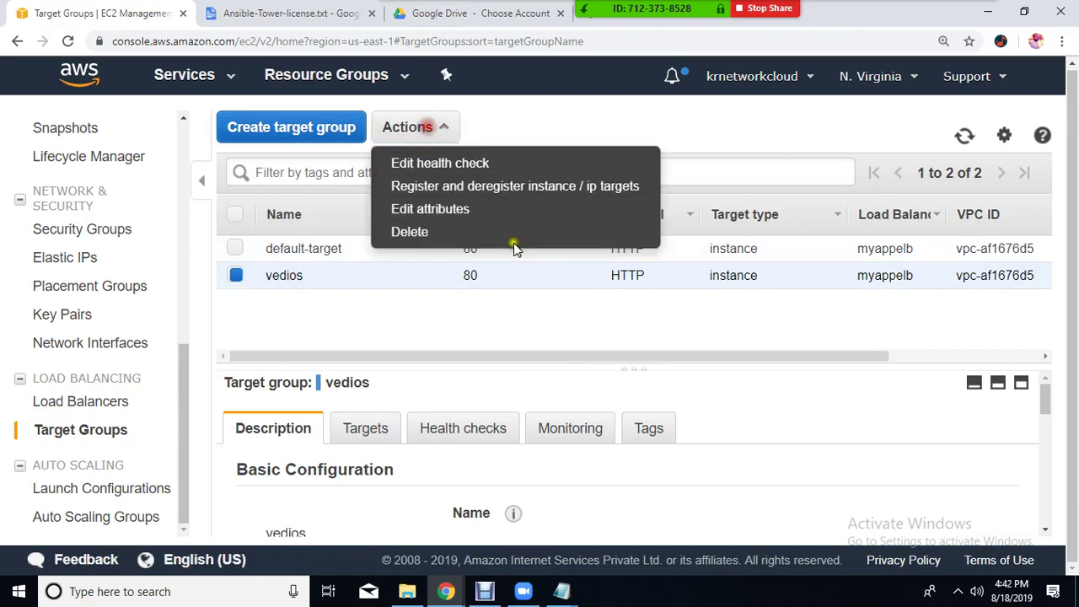
{"action": "left_click", "coordinate": [438, 233]}
{"action": "left_click", "coordinate": [765, 394]}
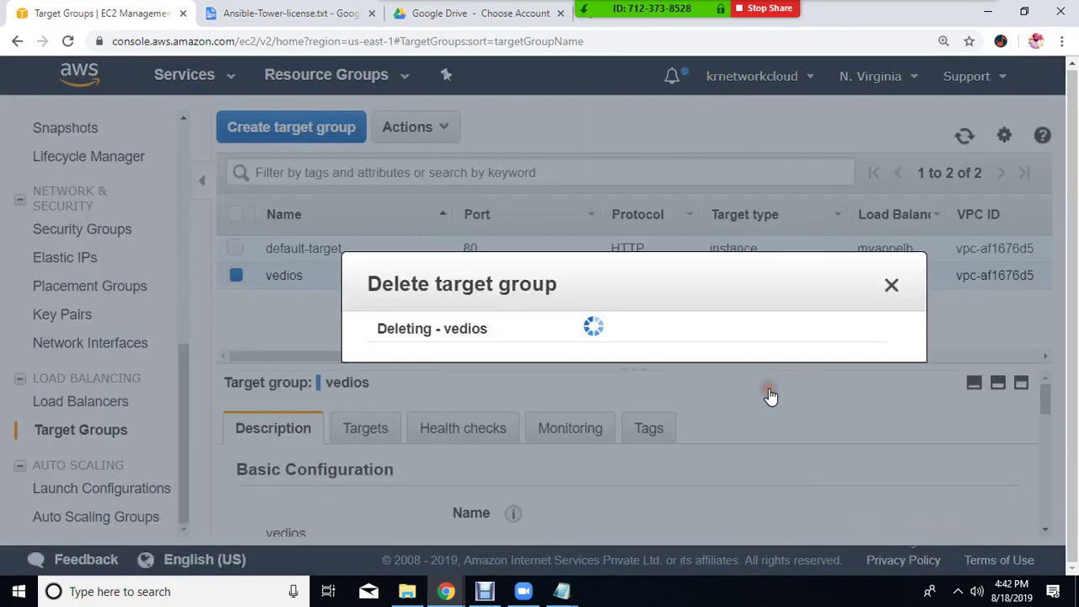
{"action": "left_click", "coordinate": [891, 285]}
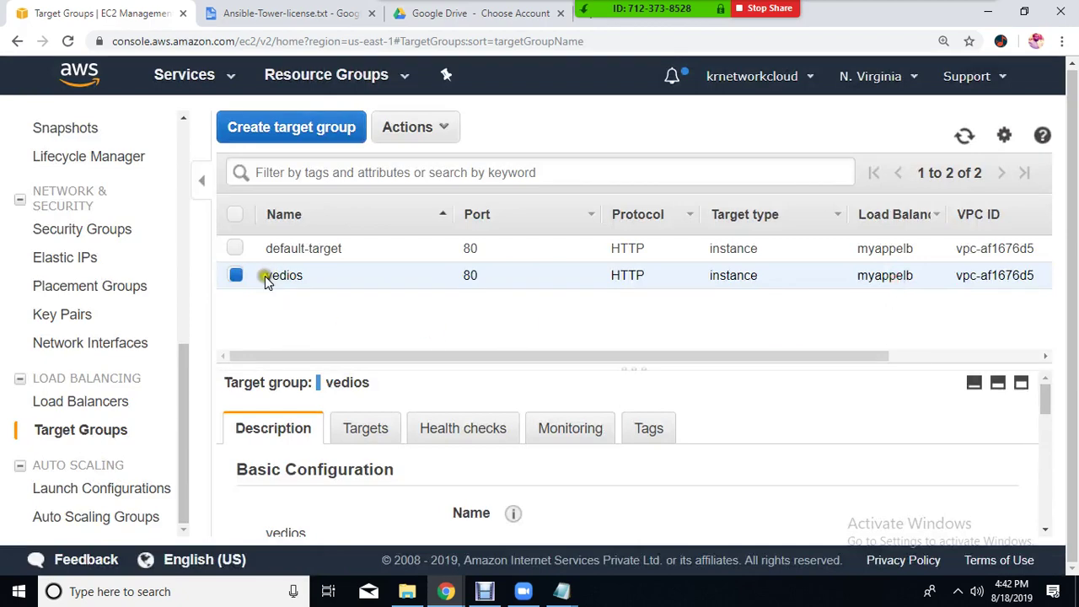
{"action": "left_click", "coordinate": [237, 276]}
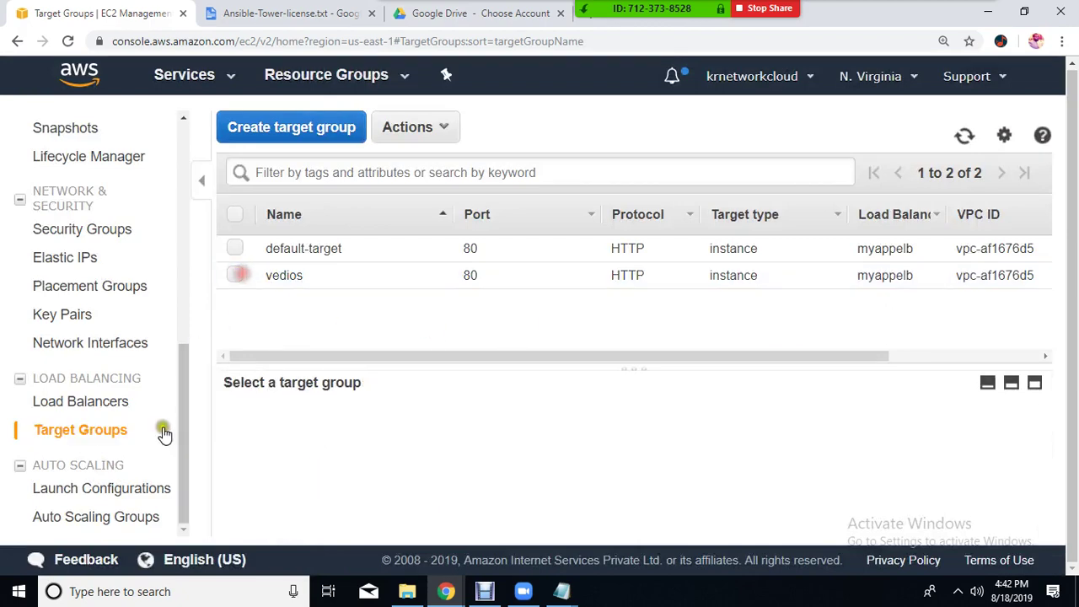
Inspect the listeners of load balancer myappelb and the default-target group, and clear the target group search filter
{"action": "left_click", "coordinate": [113, 410]}
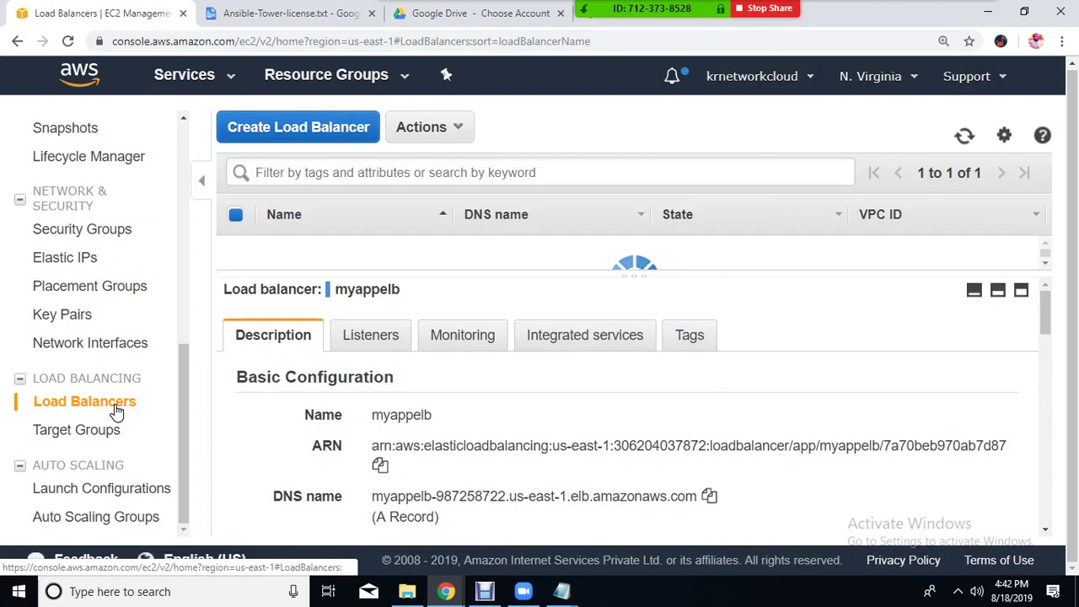
{"action": "left_click", "coordinate": [356, 347]}
{"action": "scroll", "coordinate": [363, 506], "scroll_direction": "down", "scroll_amount": 1}
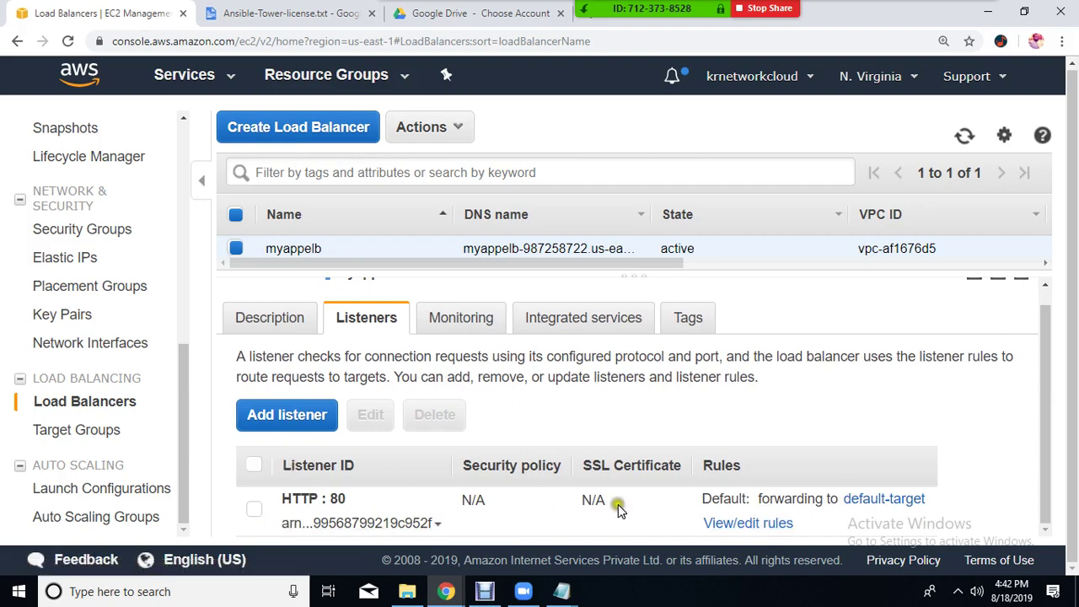
{"action": "left_click", "coordinate": [876, 501]}
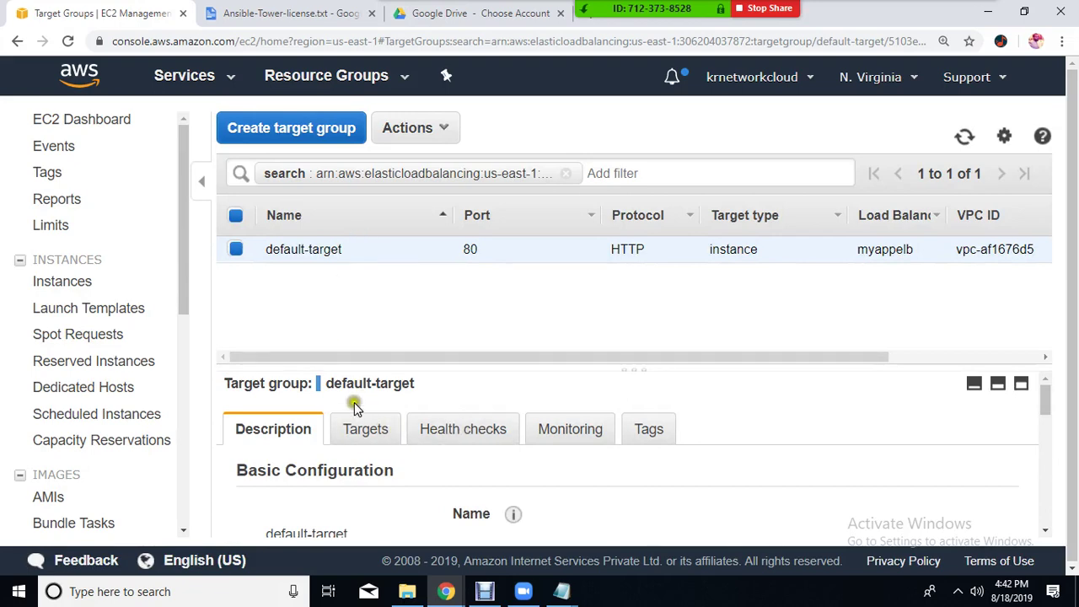
{"action": "left_click_drag", "start_coordinate": [412, 364], "coordinate": [424, 272]}
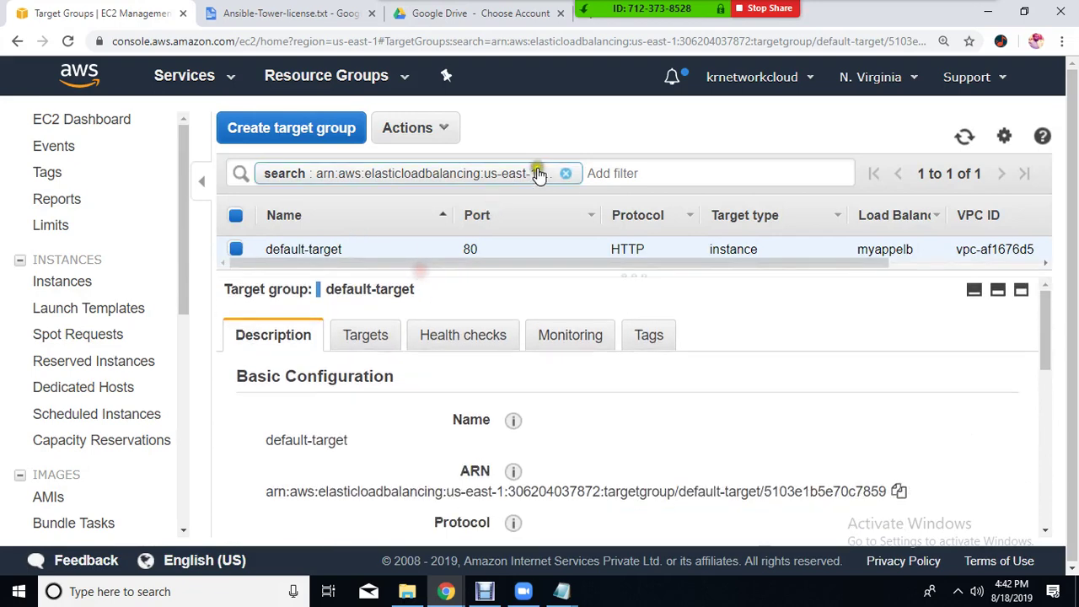
{"action": "left_click", "coordinate": [565, 174]}
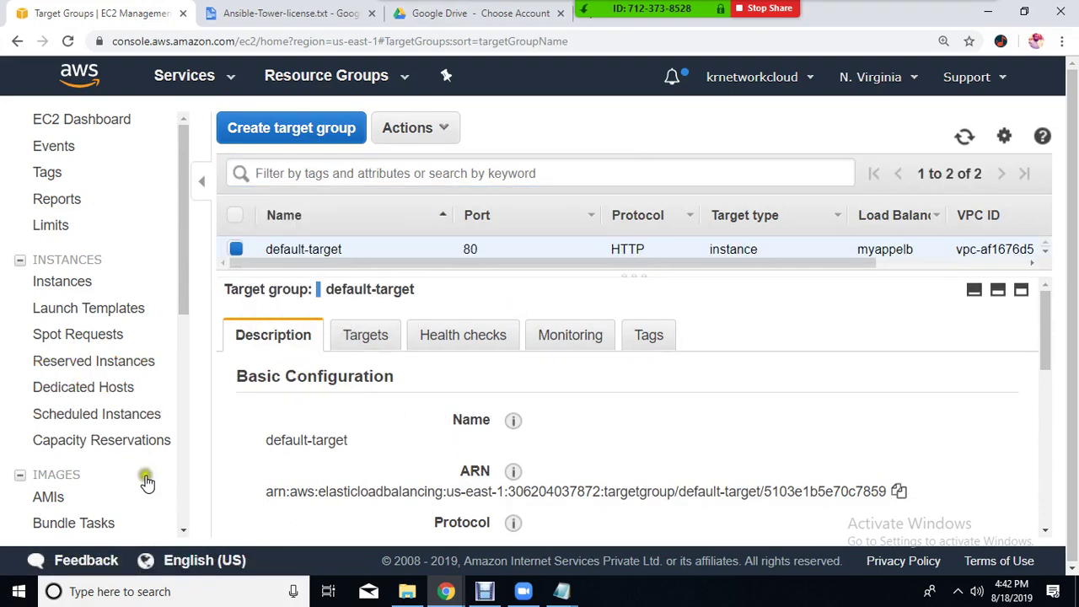
Open the forwarding rules of the HTTP : 80 listener on load balancer myappelb
{"action": "scroll", "coordinate": [144, 476], "scroll_direction": "down", "scroll_amount": 5}
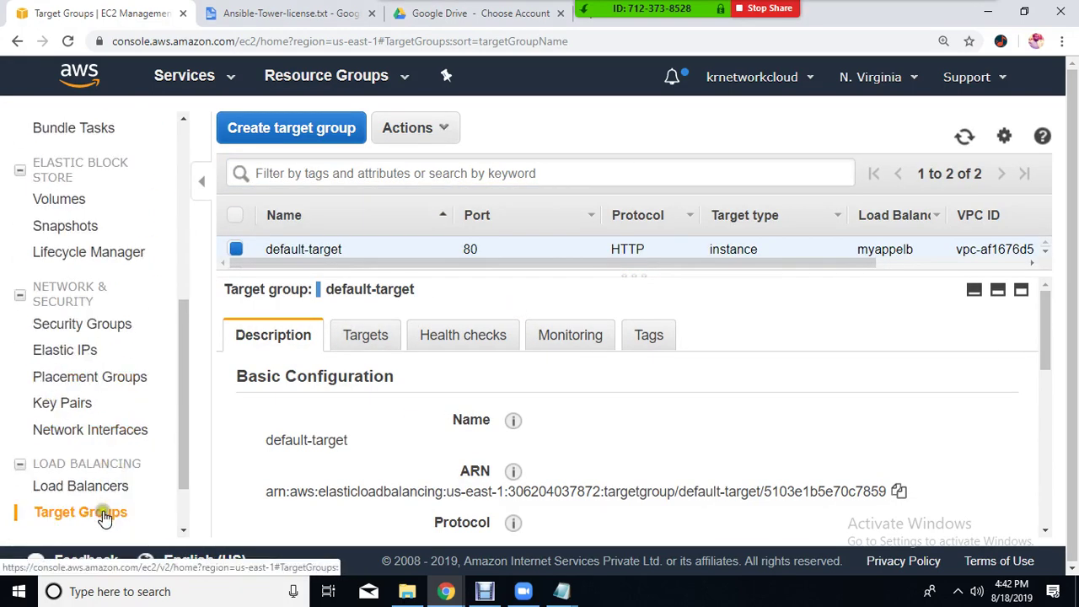
{"action": "left_click", "coordinate": [100, 485]}
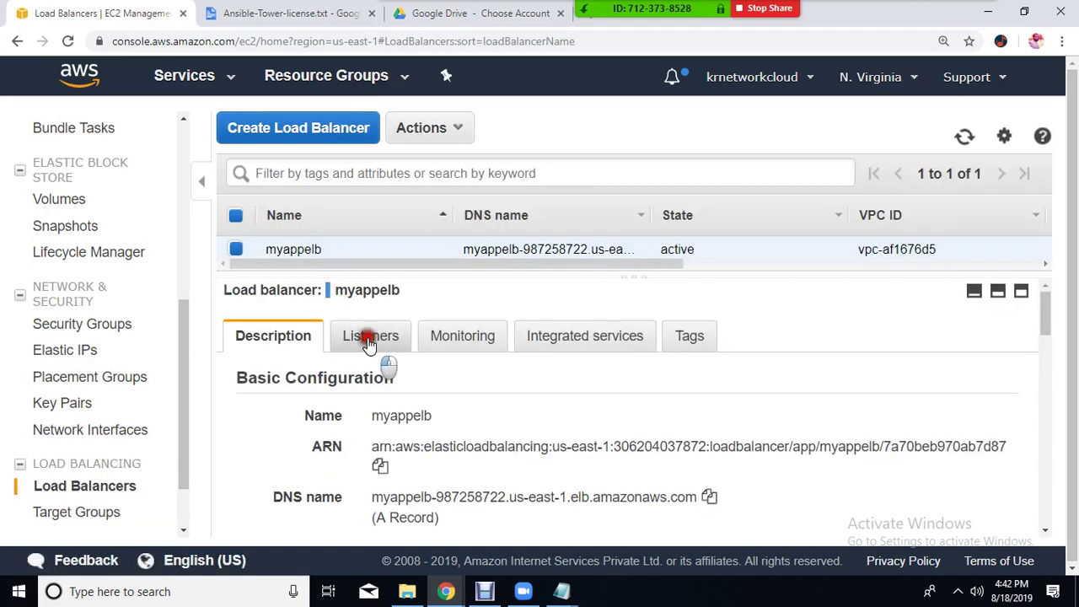
{"action": "left_click", "coordinate": [369, 337]}
{"action": "scroll", "coordinate": [674, 476], "scroll_direction": "down", "scroll_amount": 1}
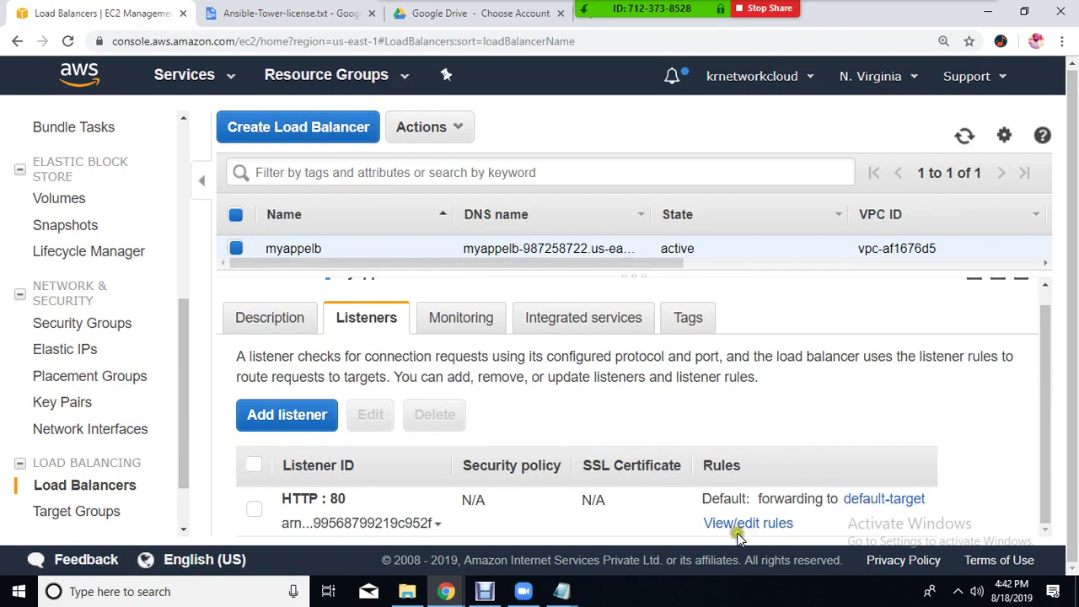
{"action": "left_click", "coordinate": [771, 523]}
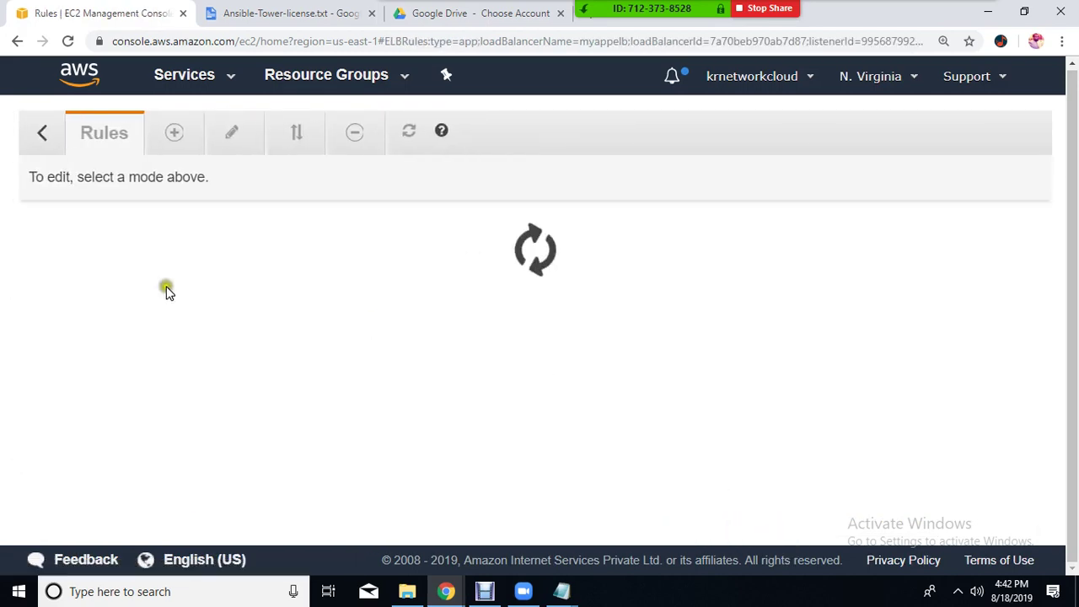
{"action": "scroll", "coordinate": [544, 379], "scroll_direction": "down", "scroll_amount": 3}
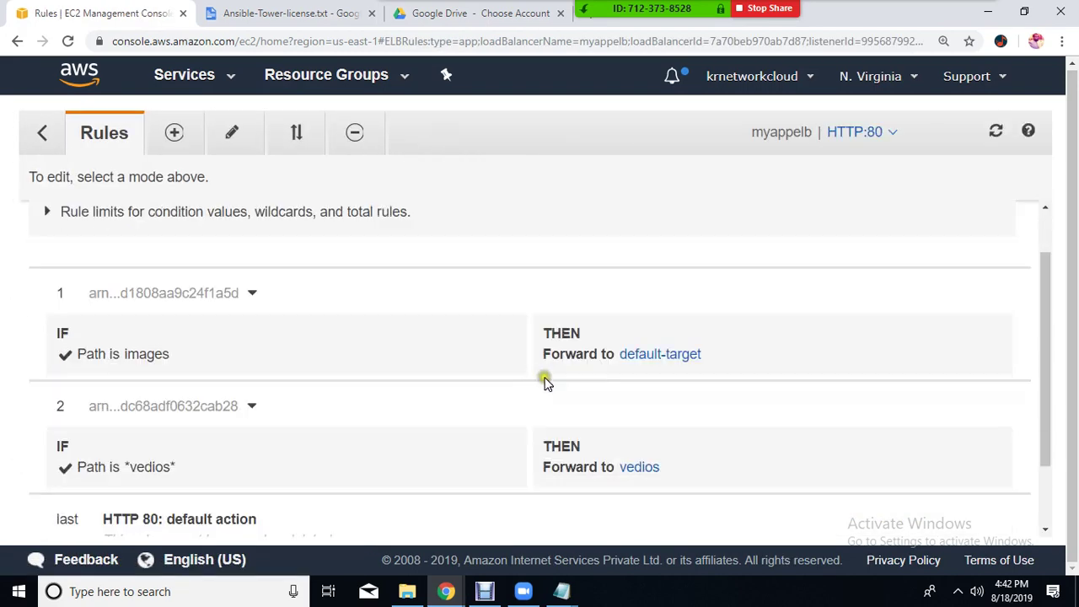
Examine the full ARNs of the images and *vedios* path rules on the listener
{"action": "scroll", "coordinate": [657, 402], "scroll_direction": "up", "scroll_amount": 2}
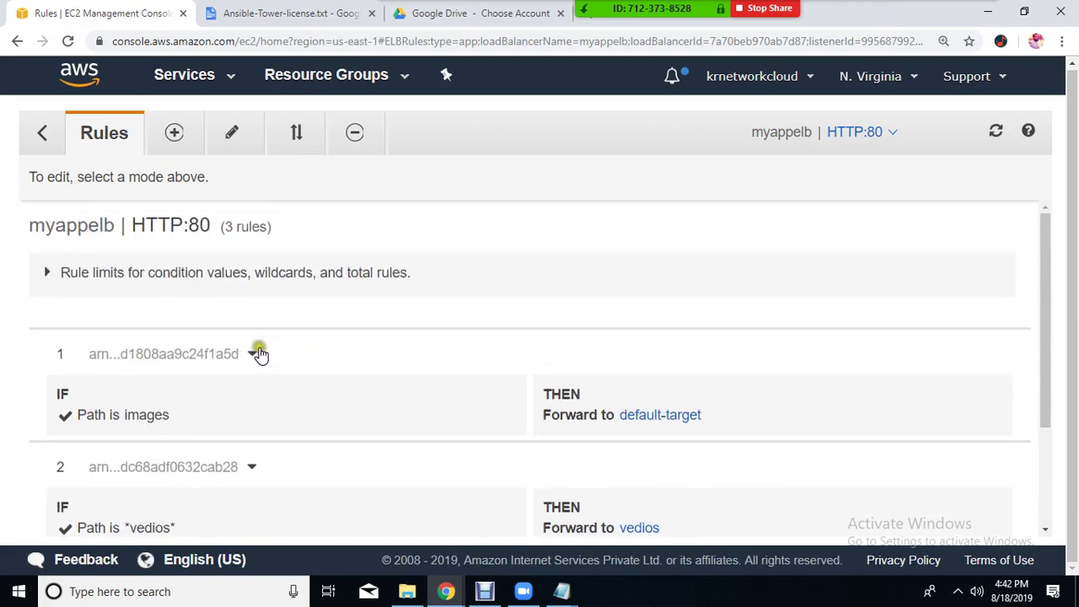
{"action": "left_click", "coordinate": [253, 354]}
{"action": "left_click", "coordinate": [570, 295]}
{"action": "scroll", "coordinate": [598, 313], "scroll_direction": "down", "scroll_amount": 2}
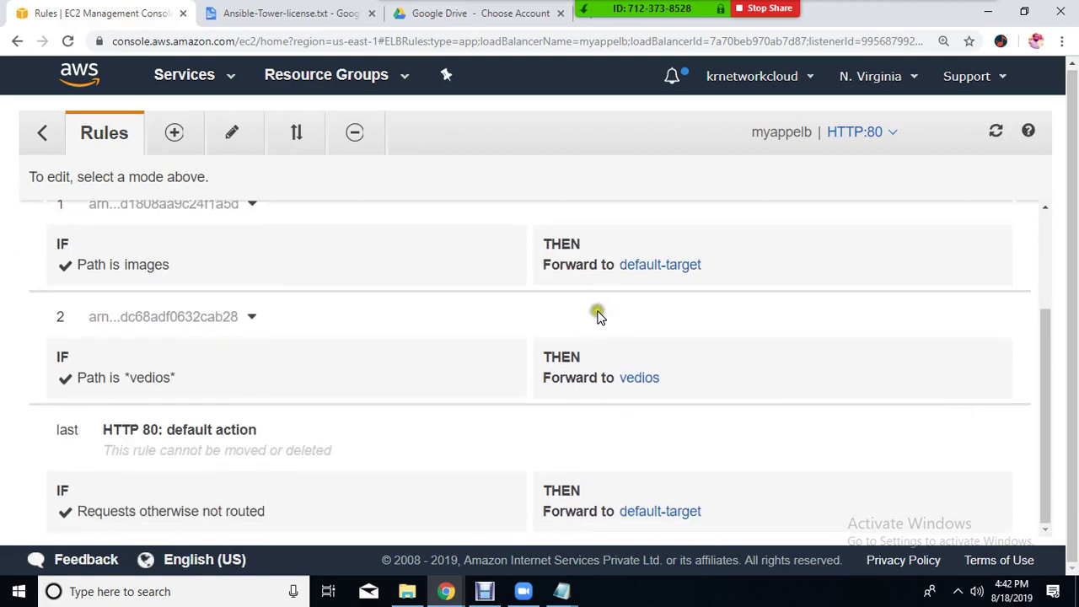
{"action": "left_click", "coordinate": [248, 327]}
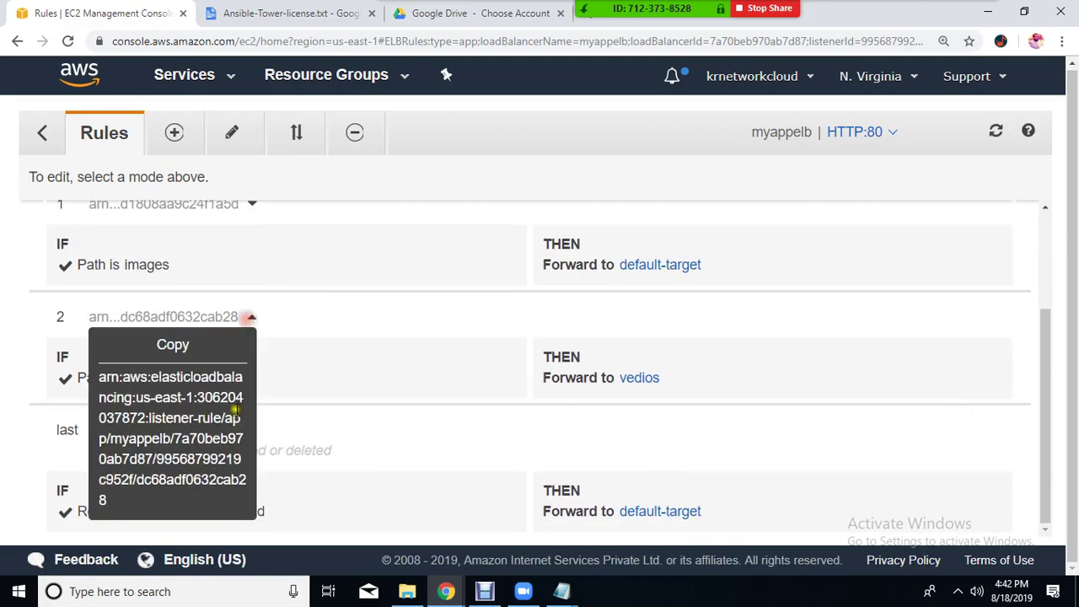
{"action": "left_click", "coordinate": [757, 305]}
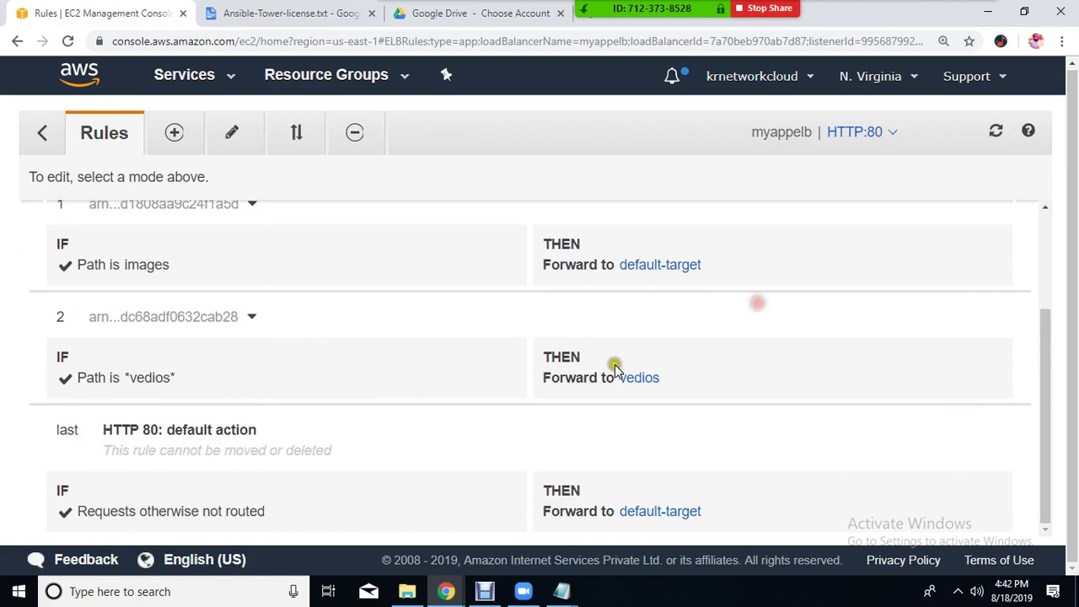
Delete the images and *vedios* path rules from the HTTP:80 listener and dismiss the notification
{"action": "left_click", "coordinate": [233, 132]}
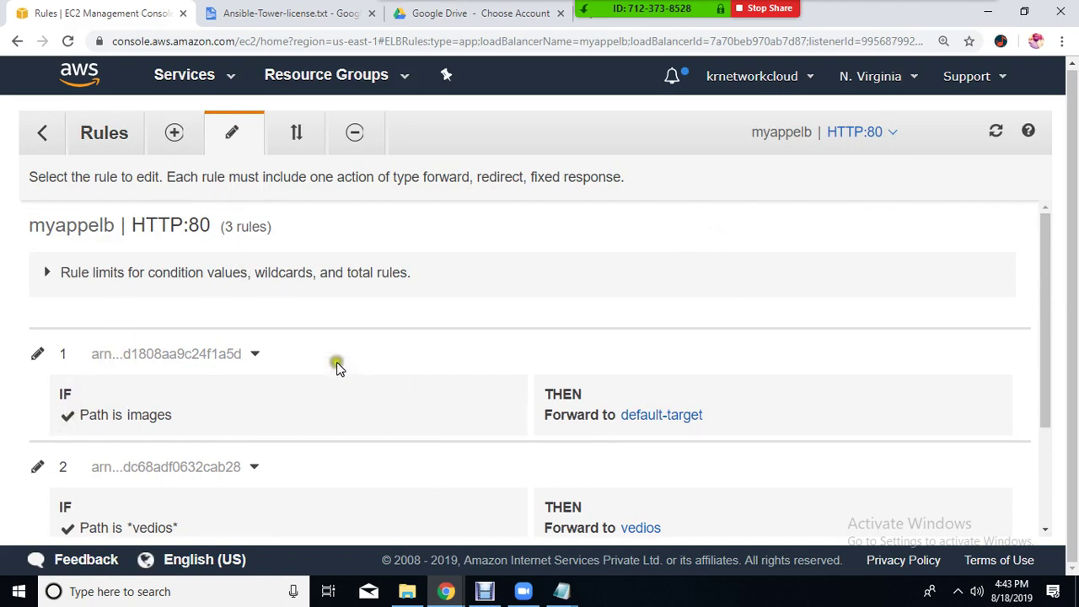
{"action": "left_click", "coordinate": [358, 136]}
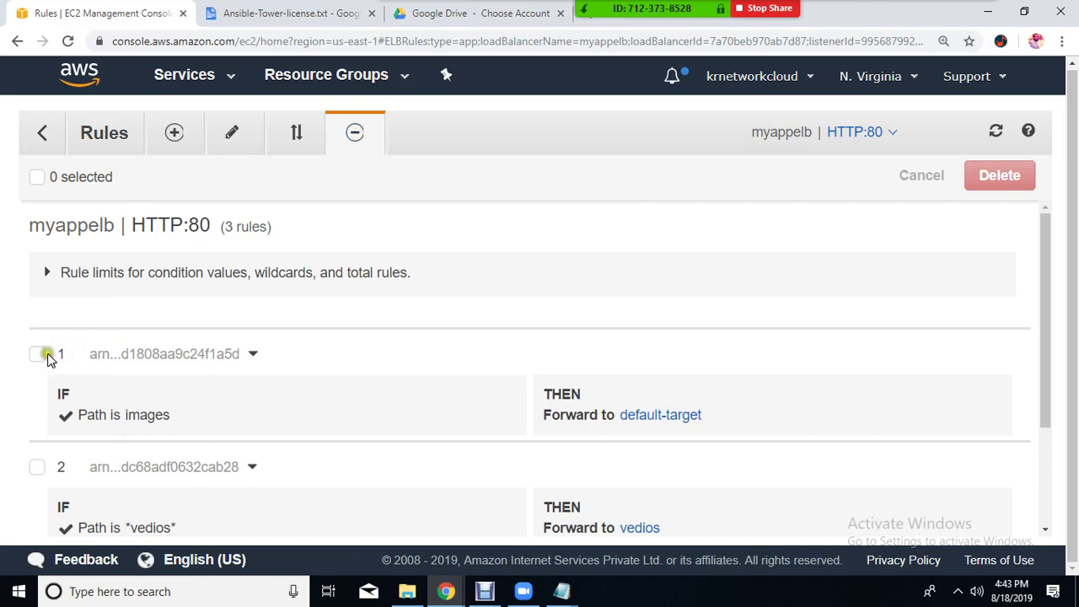
{"action": "left_click", "coordinate": [37, 354]}
{"action": "left_click", "coordinate": [356, 137]}
{"action": "scroll", "coordinate": [68, 379], "scroll_direction": "down", "scroll_amount": 2}
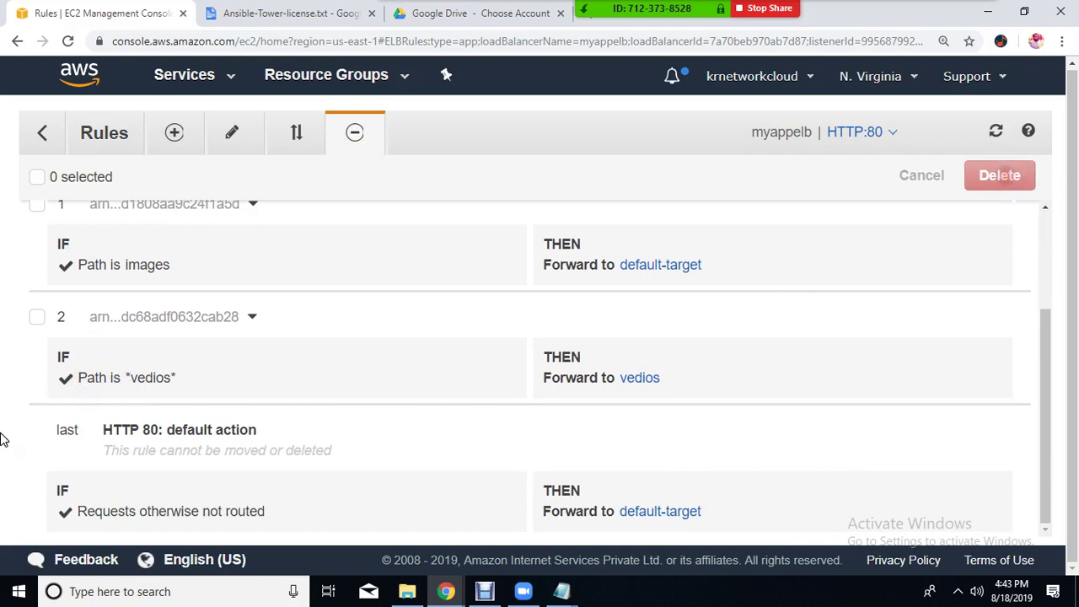
{"action": "left_click", "coordinate": [37, 317]}
{"action": "left_click", "coordinate": [29, 214]}
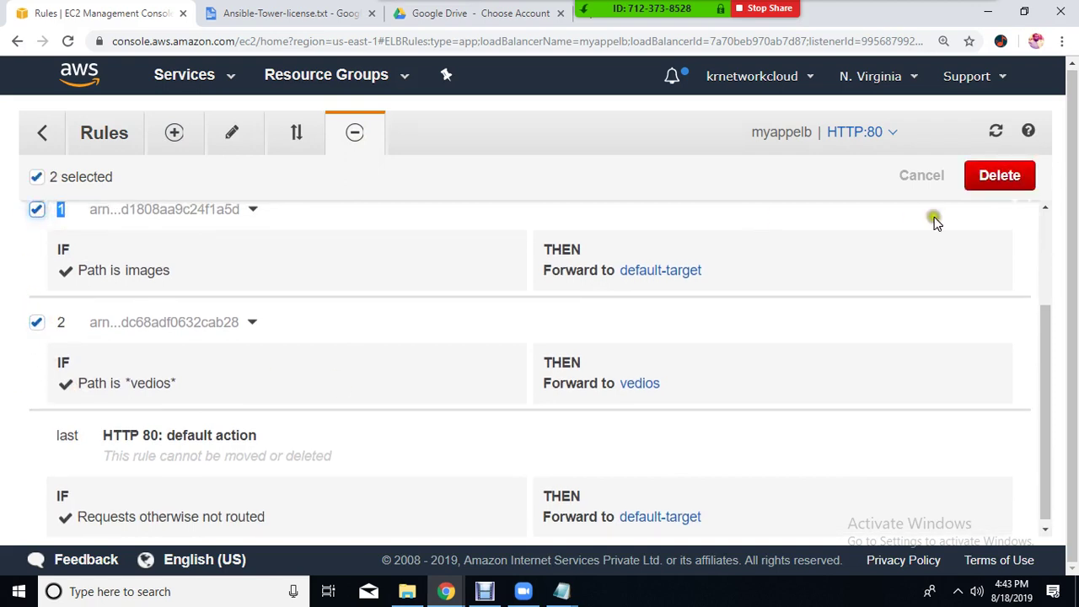
{"action": "left_click", "coordinate": [1003, 177]}
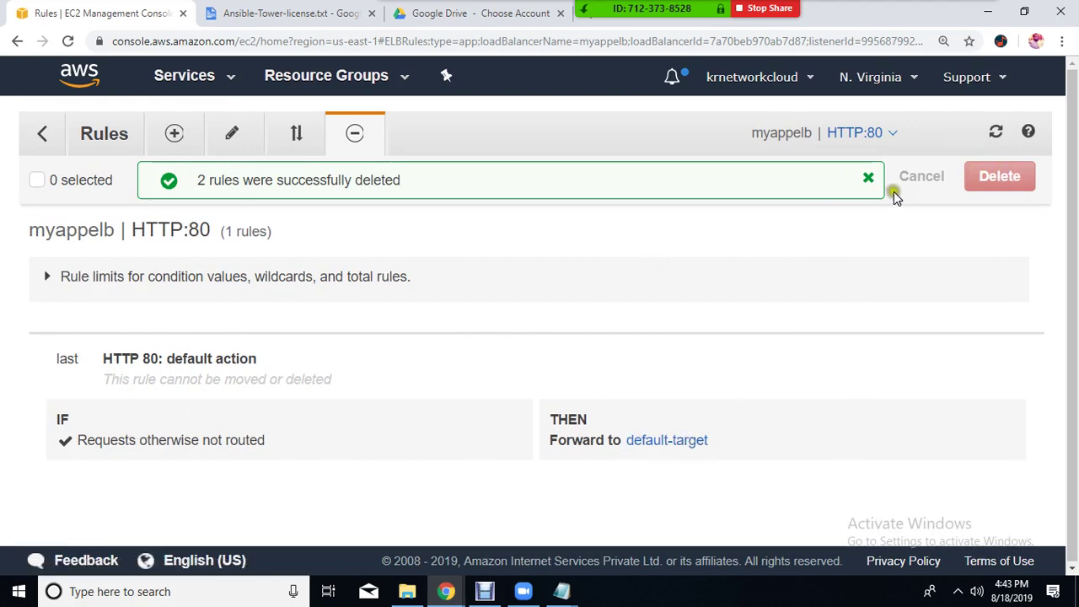
{"action": "left_click", "coordinate": [868, 178]}
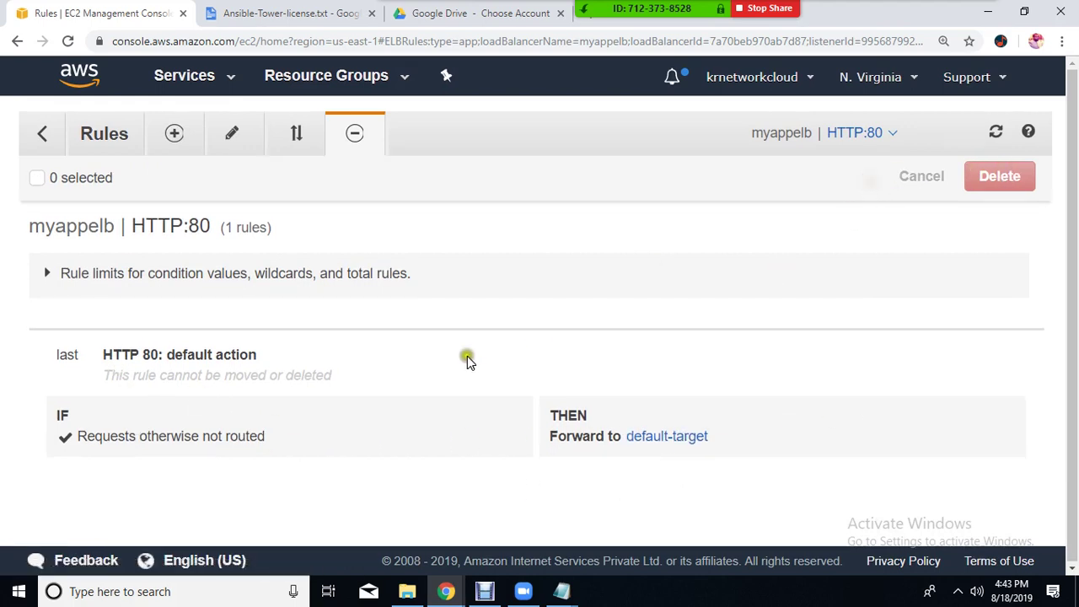
Leave the listener rules and delete the vedios target group
{"action": "left_click", "coordinate": [48, 134]}
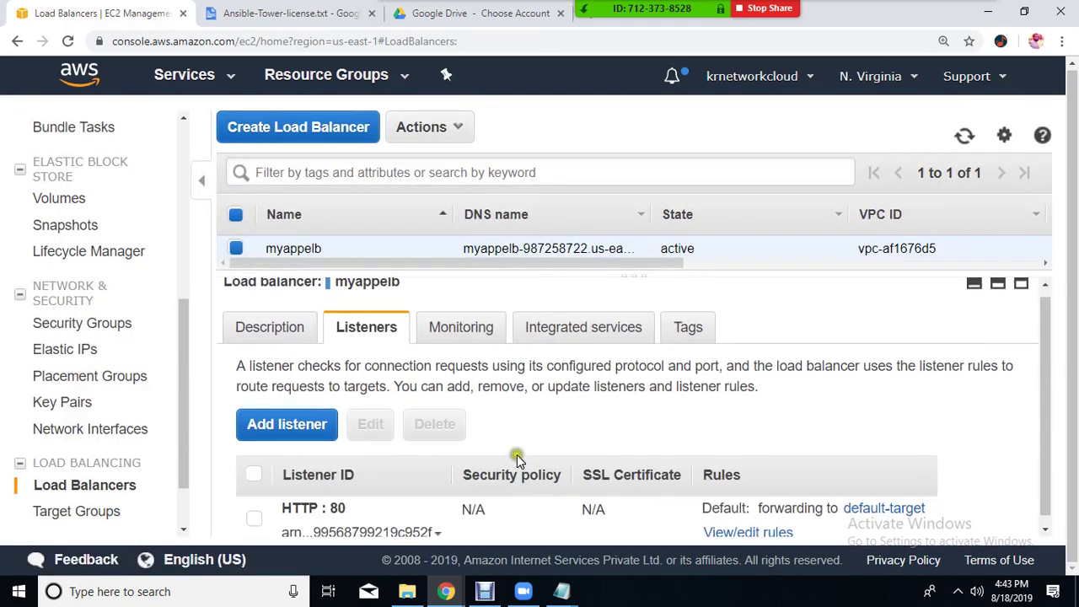
{"action": "scroll", "coordinate": [89, 354], "scroll_direction": "down", "scroll_amount": 2}
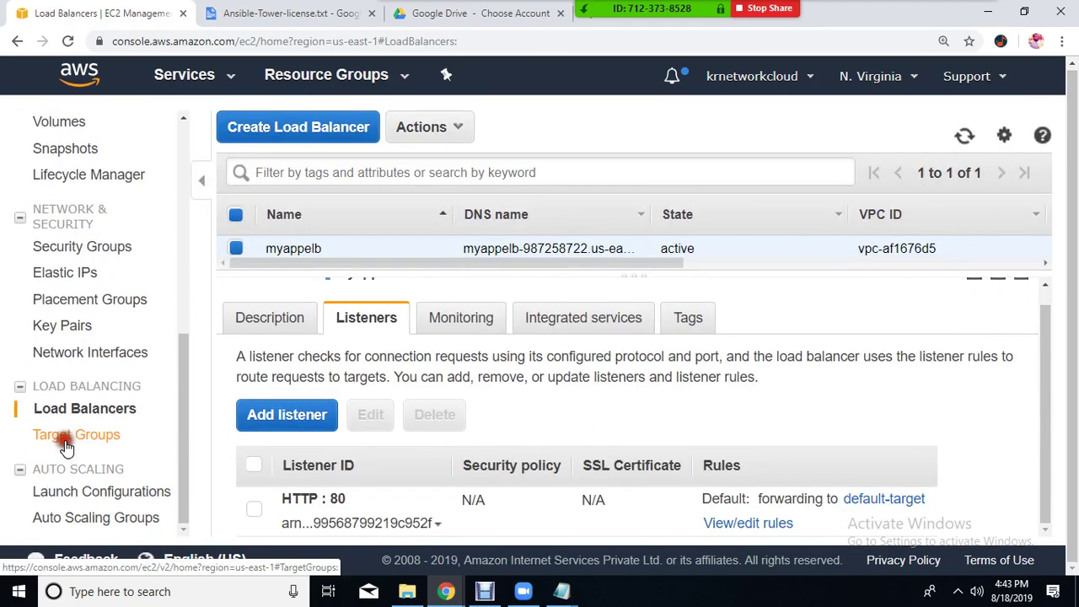
{"action": "left_click", "coordinate": [65, 440]}
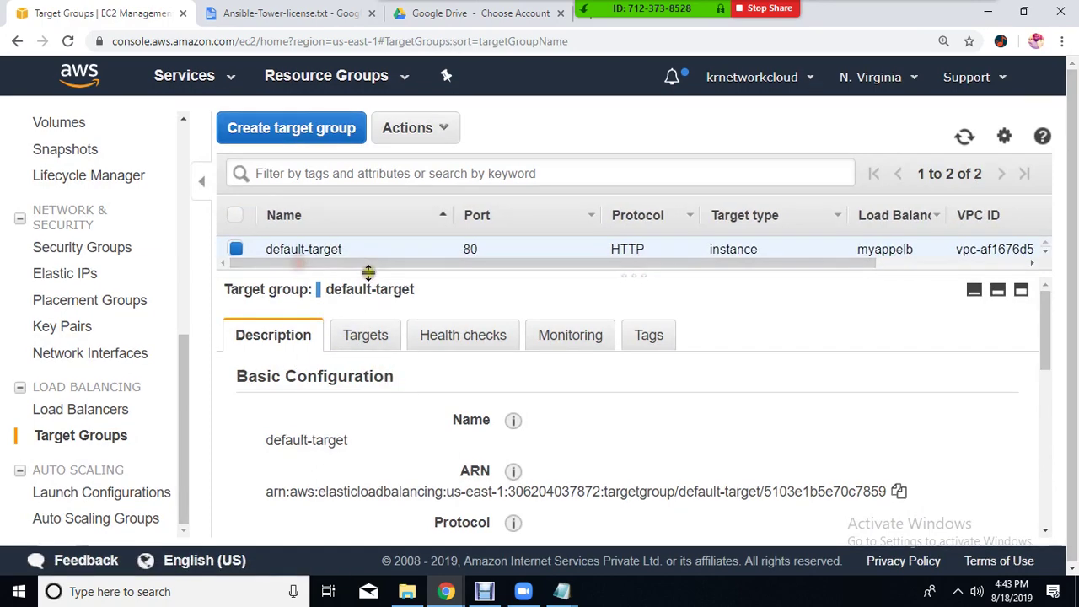
{"action": "left_click_drag", "start_coordinate": [369, 271], "coordinate": [366, 380]}
{"action": "left_click", "coordinate": [320, 277]}
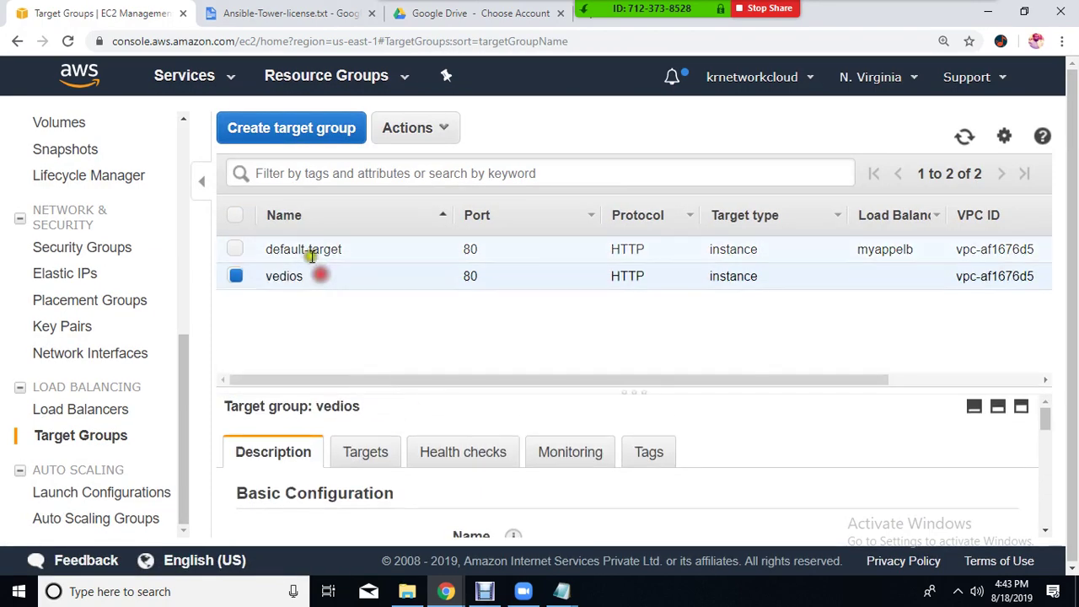
{"action": "left_click", "coordinate": [439, 139]}
{"action": "left_click", "coordinate": [434, 236]}
{"action": "left_click", "coordinate": [742, 392]}
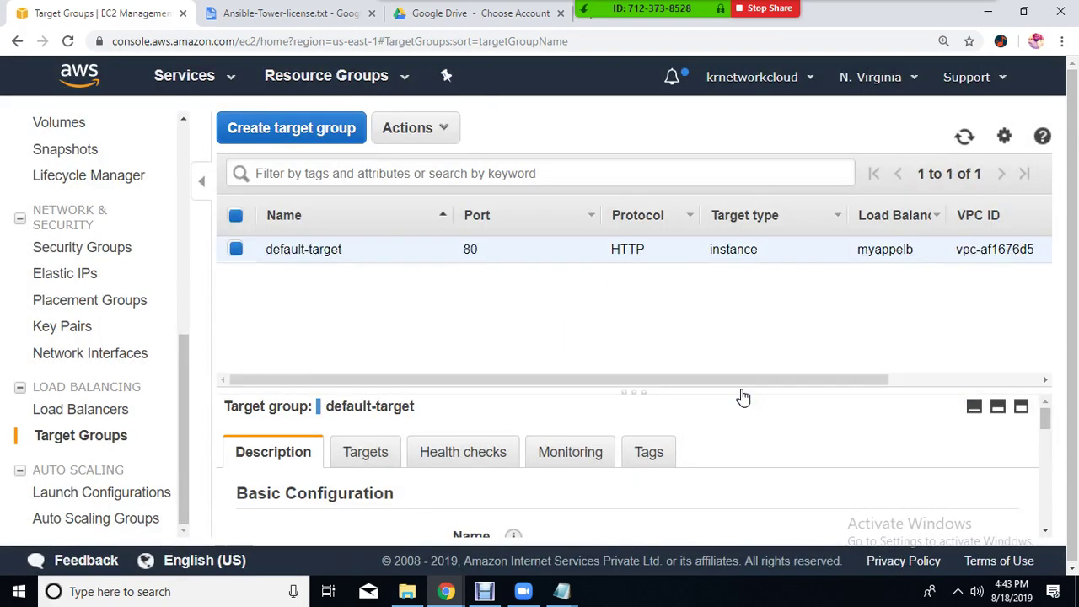
Examine the registered targets of the default-target group, including its register and deregister dialog, without making changes
{"action": "left_click", "coordinate": [384, 452]}
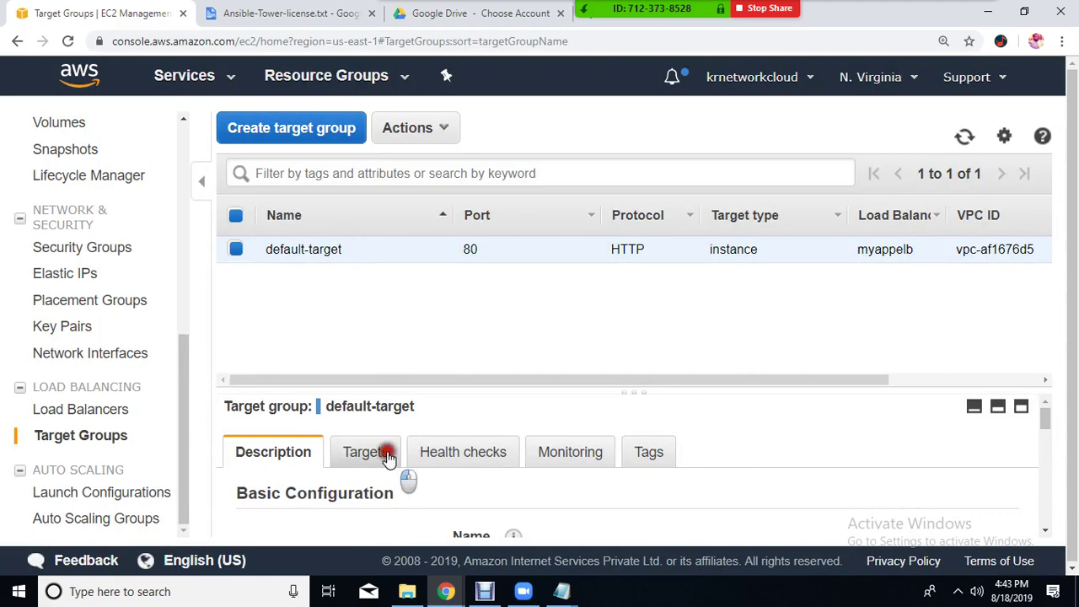
{"action": "left_click_drag", "start_coordinate": [447, 384], "coordinate": [437, 289]}
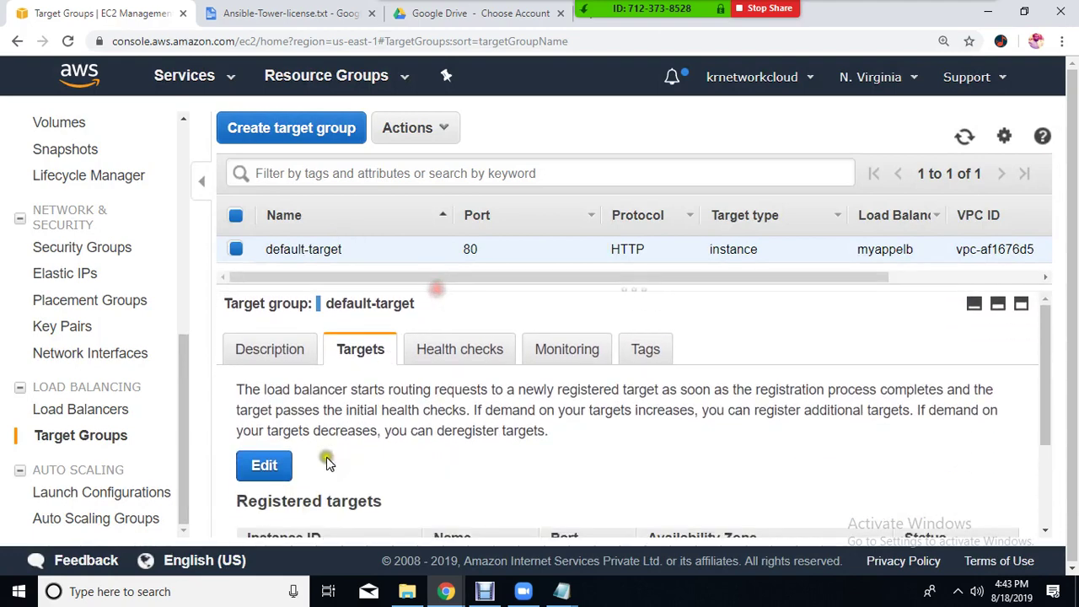
{"action": "left_click", "coordinate": [266, 468]}
{"action": "scroll", "coordinate": [409, 344], "scroll_direction": "down", "scroll_amount": 3}
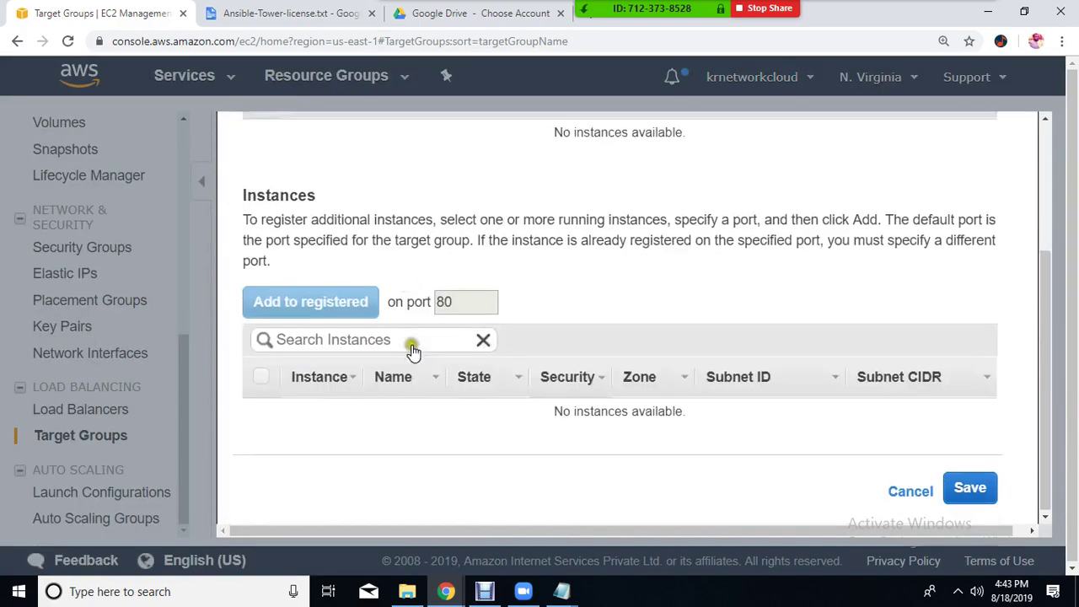
{"action": "scroll", "coordinate": [418, 363], "scroll_direction": "up", "scroll_amount": 3}
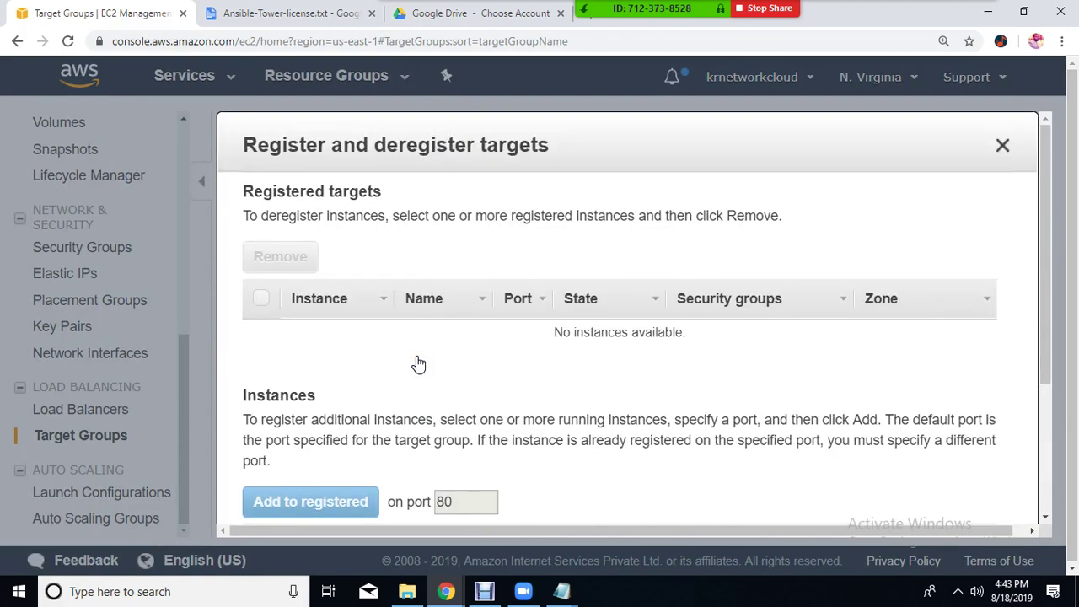
{"action": "left_click", "coordinate": [1014, 147]}
{"action": "left_click", "coordinate": [1000, 148]}
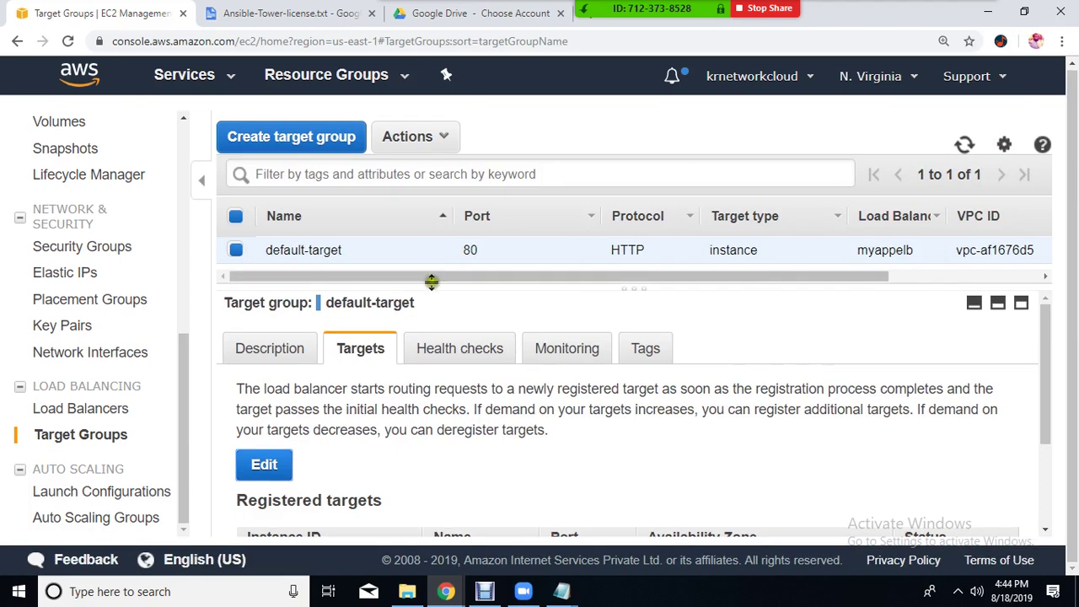
{"action": "left_click", "coordinate": [384, 349]}
{"action": "scroll", "coordinate": [484, 376], "scroll_direction": "down", "scroll_amount": 2}
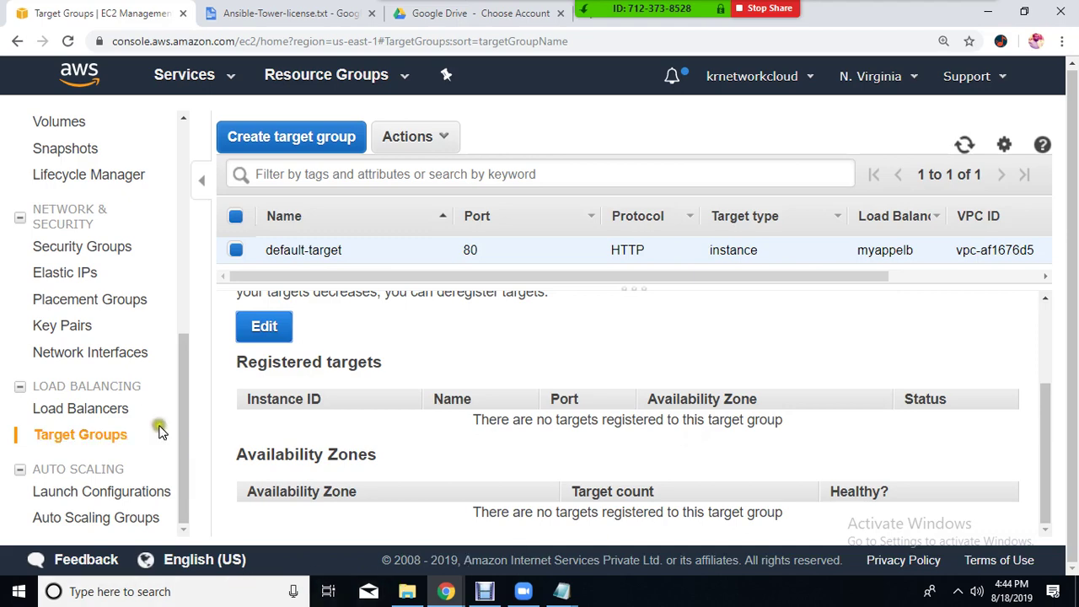
View the Auto Scaling groups page and delete the mytestlaunch launch configuration
{"action": "left_click", "coordinate": [96, 517]}
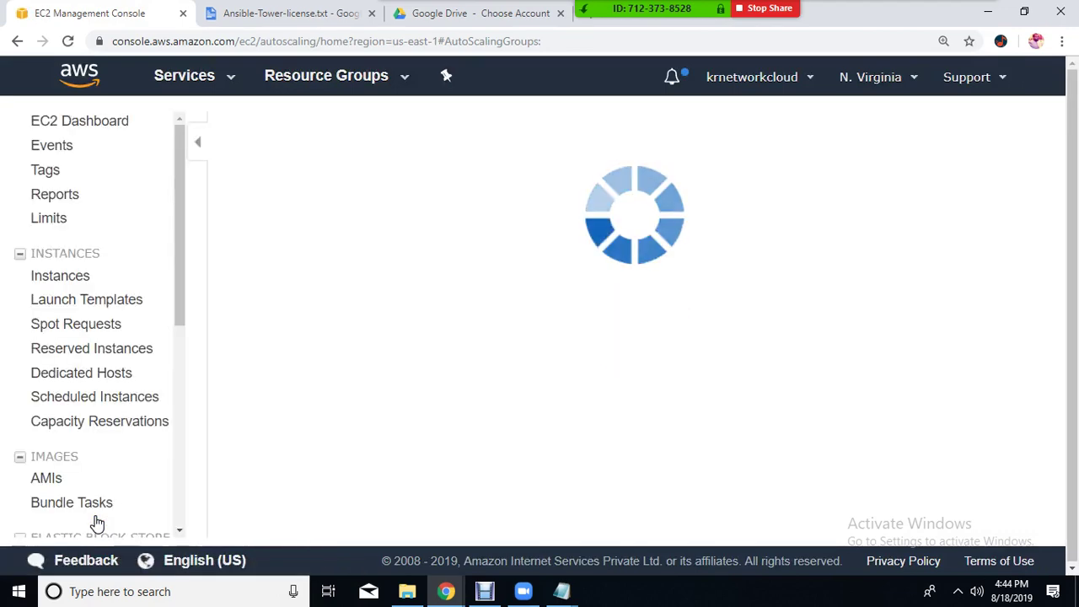
{"action": "scroll", "coordinate": [139, 425], "scroll_direction": "down", "scroll_amount": 2}
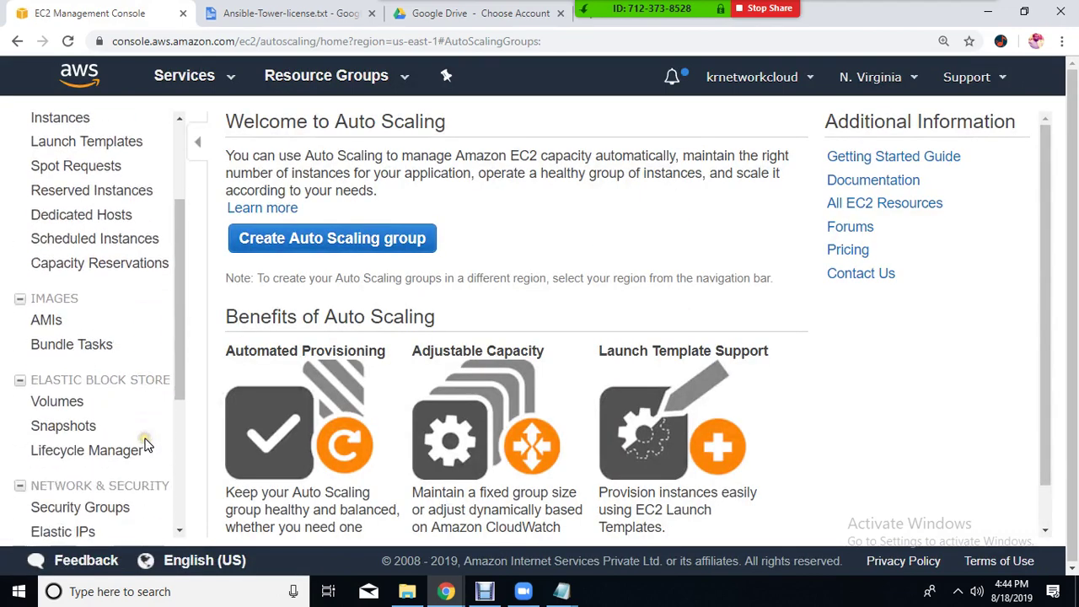
{"action": "scroll", "coordinate": [95, 434], "scroll_direction": "down", "scroll_amount": 2}
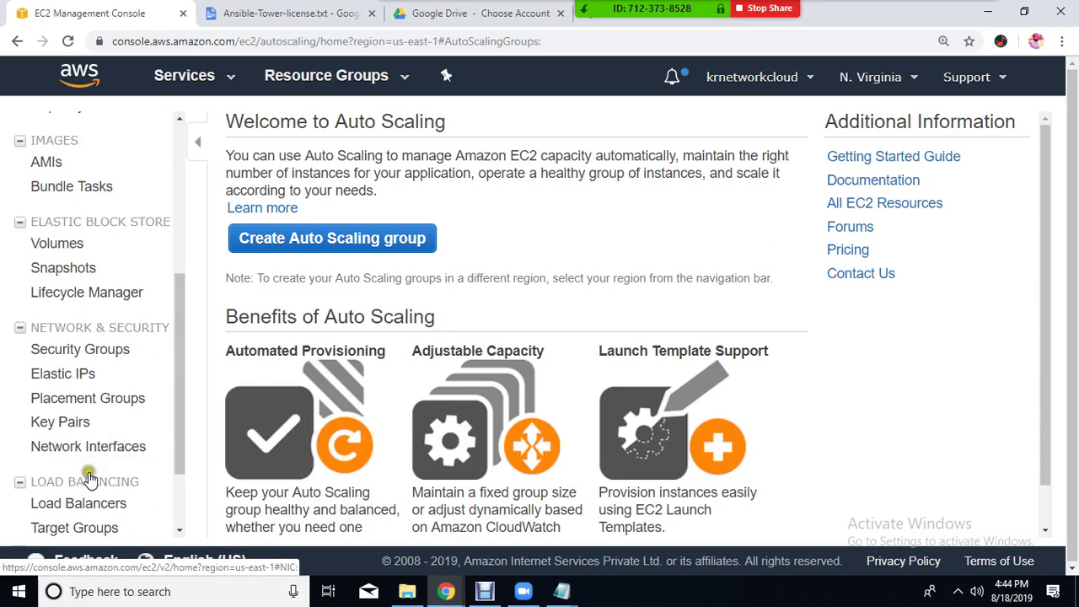
{"action": "scroll", "coordinate": [93, 447], "scroll_direction": "down", "scroll_amount": 2}
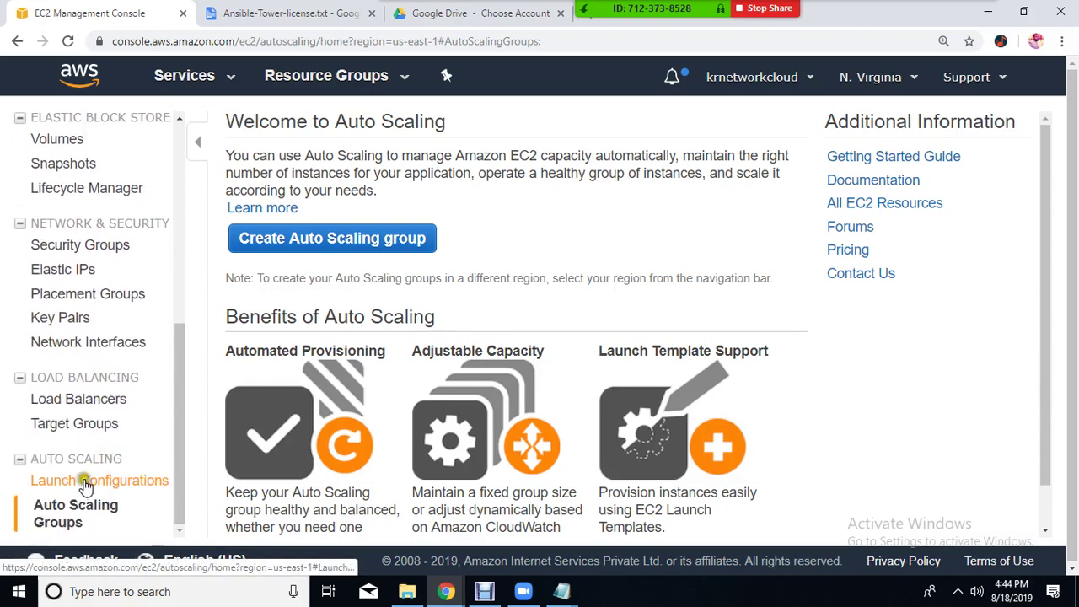
{"action": "left_click", "coordinate": [84, 482]}
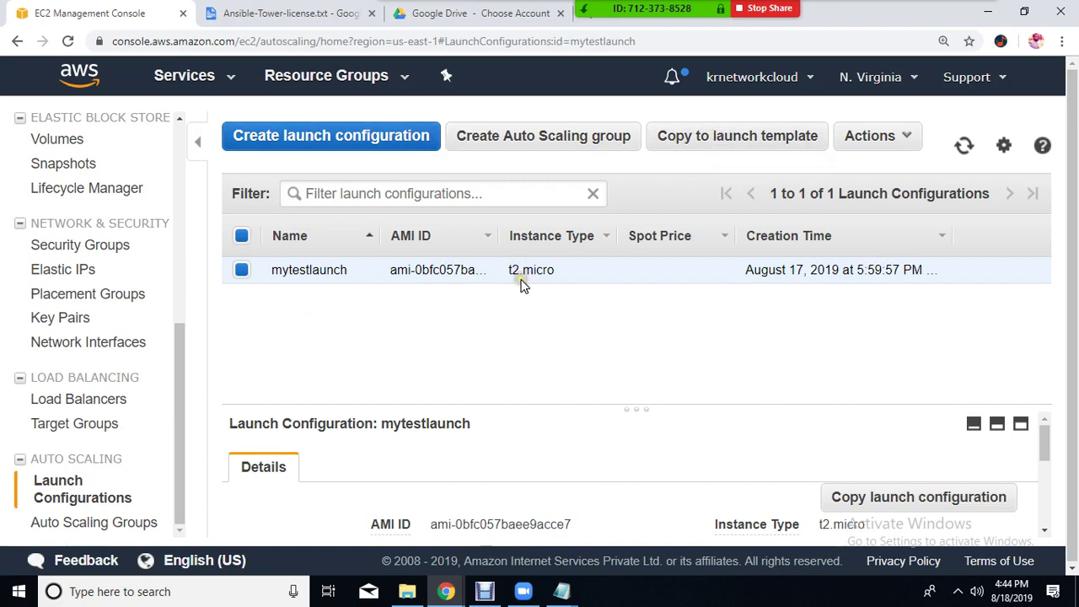
{"action": "left_click", "coordinate": [872, 136]}
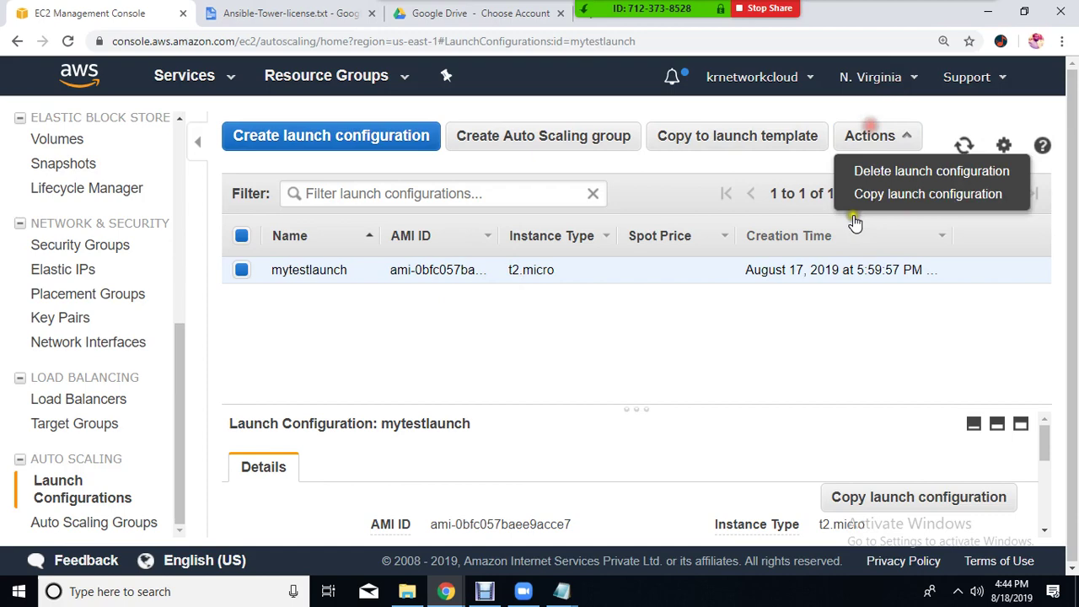
{"action": "left_click", "coordinate": [860, 171]}
{"action": "left_click", "coordinate": [640, 377]}
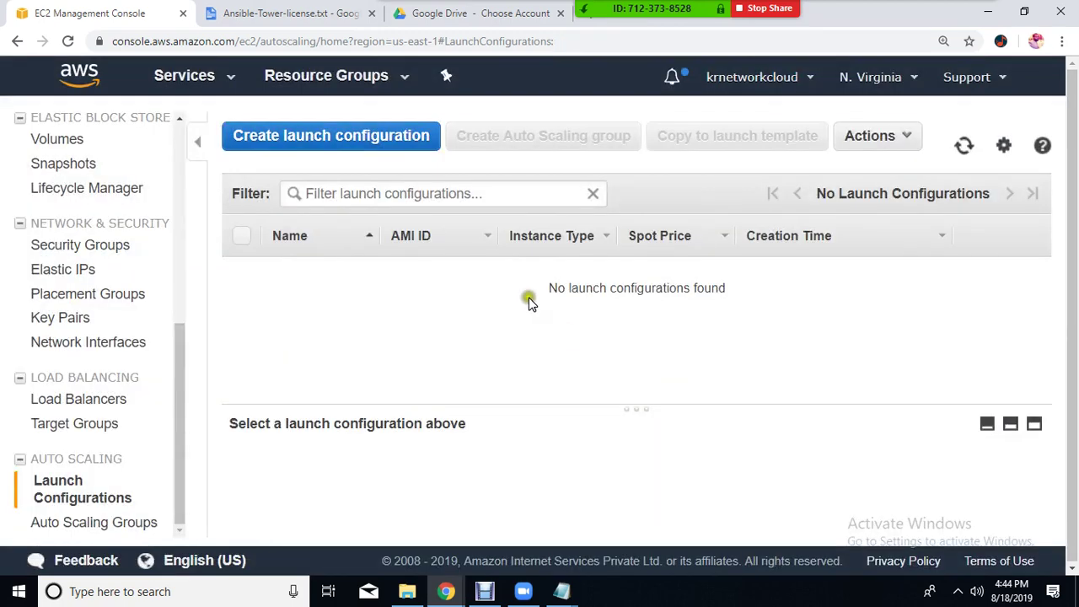
Start a new launch configuration from the self-owned AMI mywebisteimge with the t2.micro instance type
{"action": "left_click", "coordinate": [332, 150]}
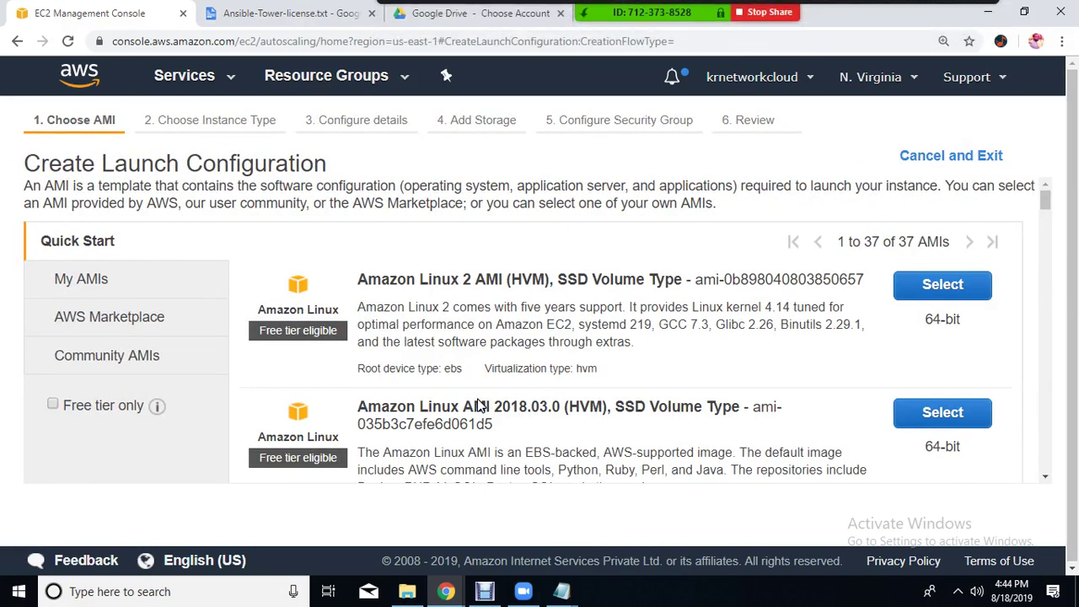
{"action": "left_click", "coordinate": [106, 272]}
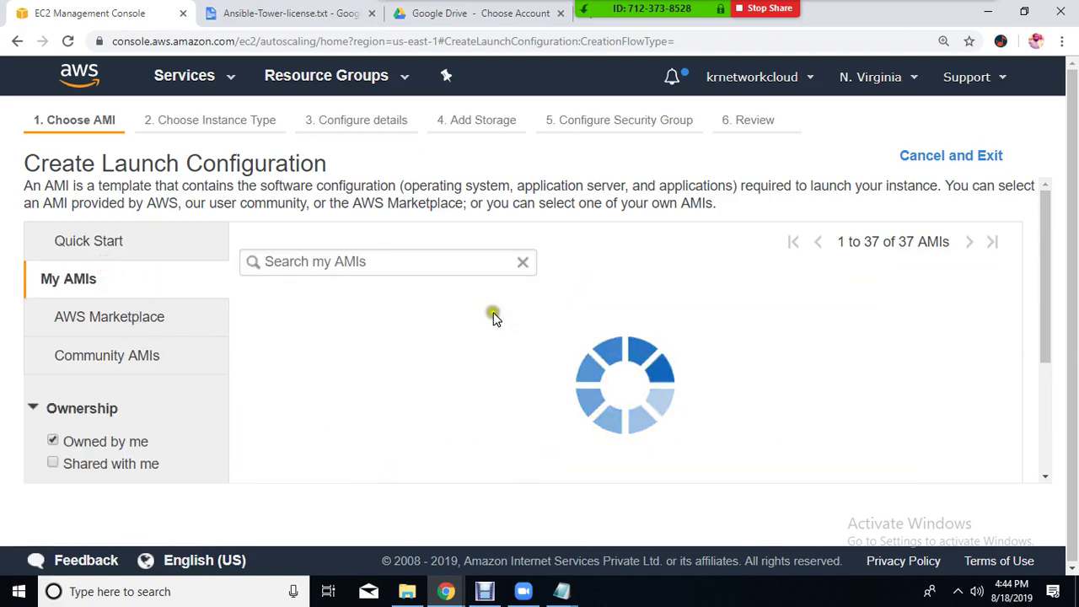
{"action": "left_click", "coordinate": [942, 409]}
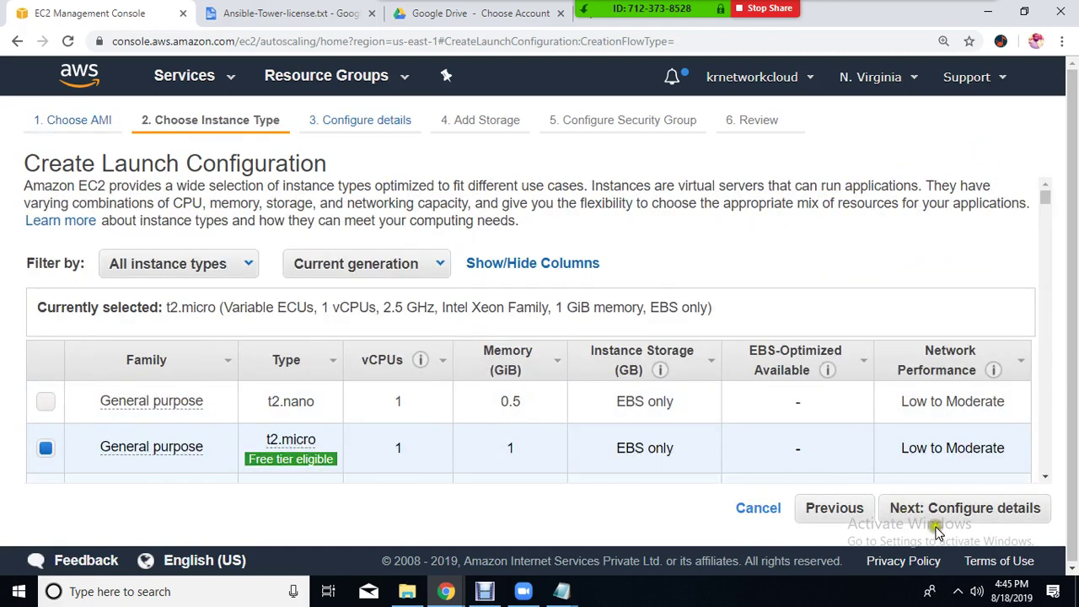
{"action": "left_click", "coordinate": [961, 508]}
In the advanced details, enter a #!/bin/bash user data script with "sudo systemctl start httpd" and "sudo systemctl enable httpd"
{"action": "scroll", "coordinate": [502, 373], "scroll_direction": "down", "scroll_amount": 1}
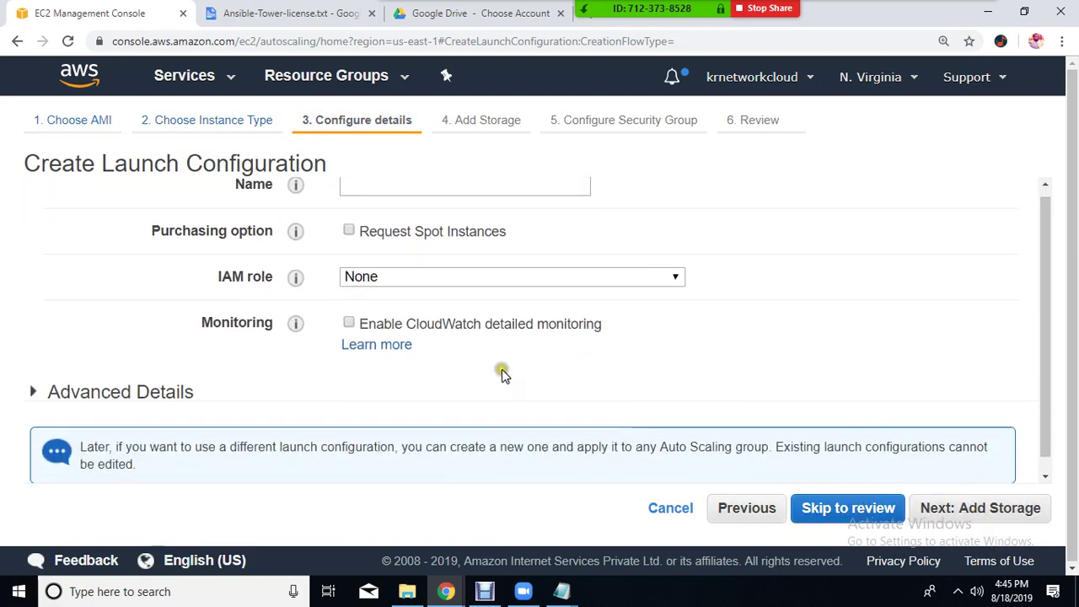
{"action": "left_click", "coordinate": [30, 379]}
{"action": "scroll", "coordinate": [466, 397], "scroll_direction": "down", "scroll_amount": 5}
{"action": "scroll", "coordinate": [405, 295], "scroll_direction": "up", "scroll_amount": 1}
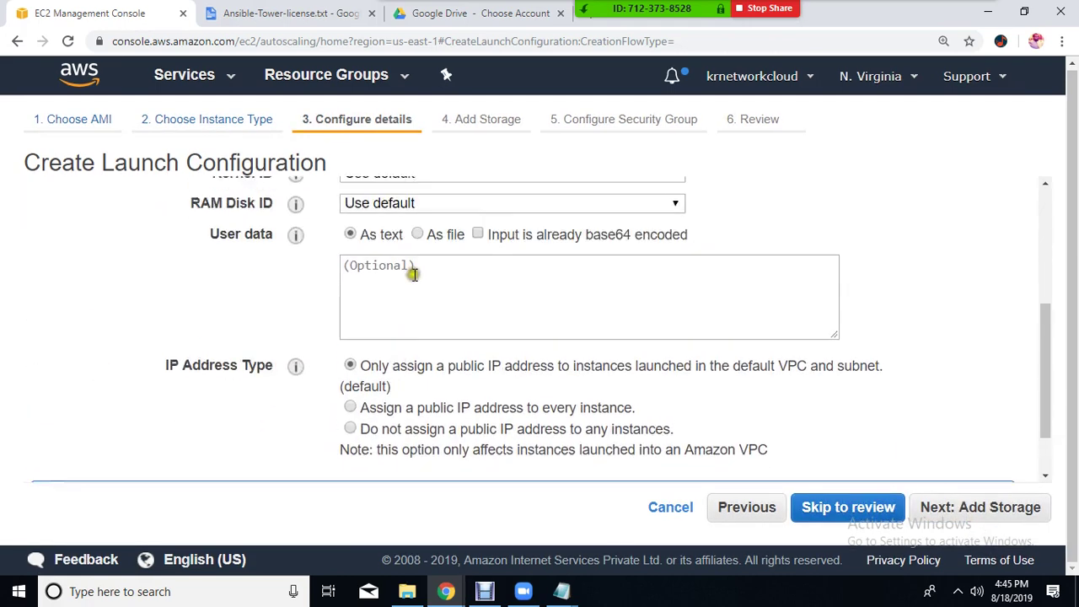
{"action": "left_click", "coordinate": [449, 282]}
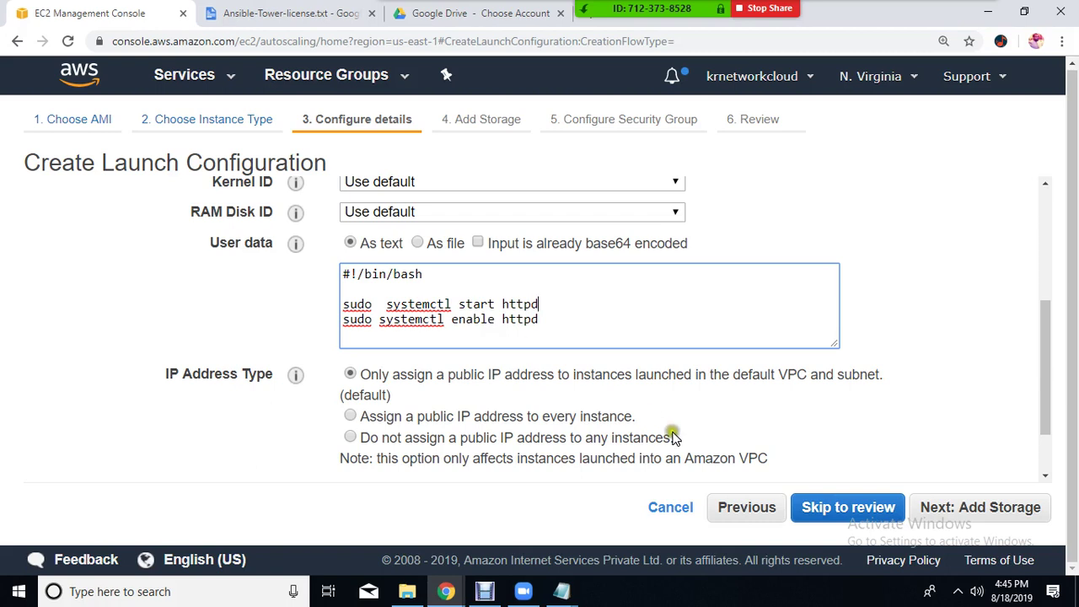
Try to continue to the storage settings of the launch configuration
{"action": "left_click", "coordinate": [983, 507]}
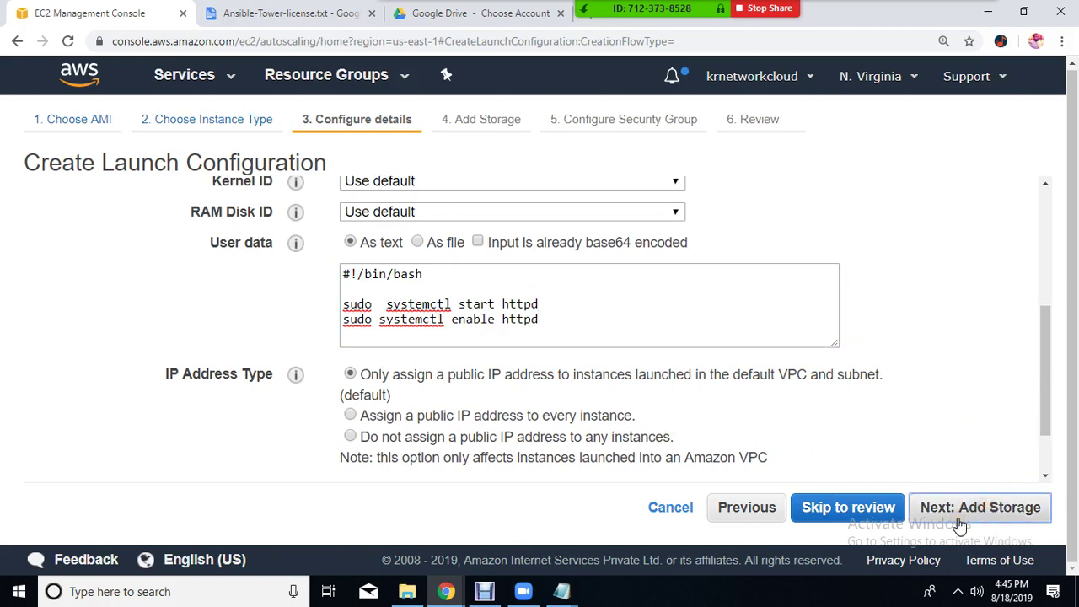
{"action": "left_click", "coordinate": [986, 509]}
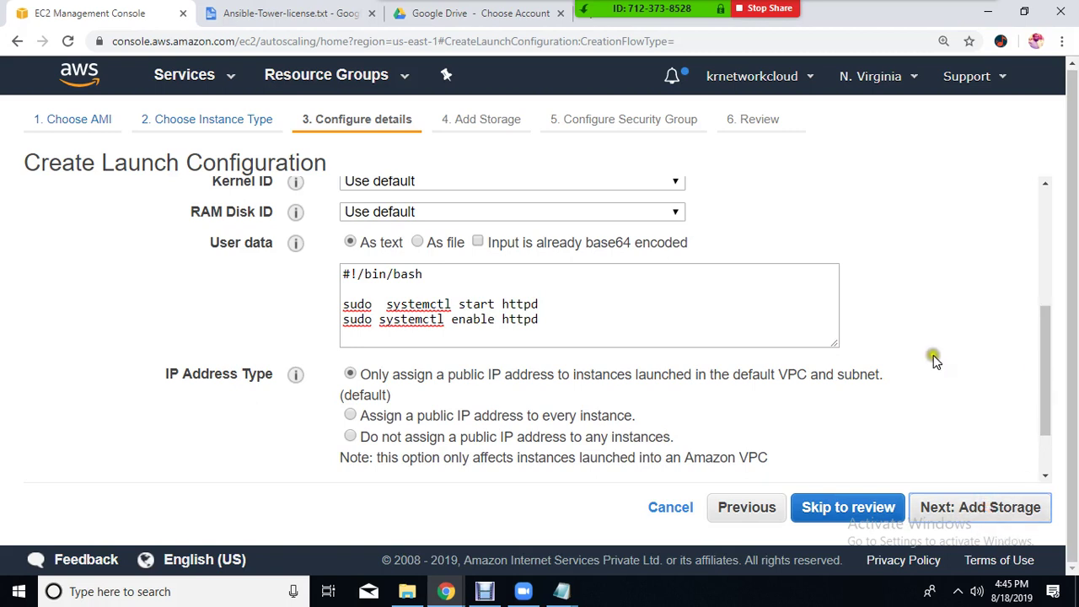
{"action": "left_click", "coordinate": [980, 508]}
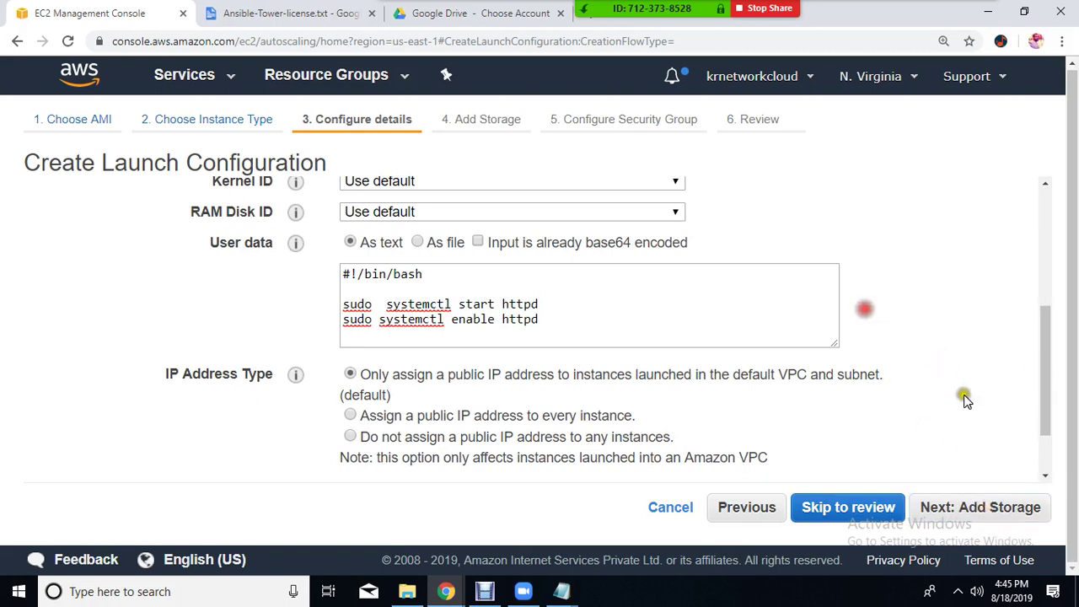
{"action": "left_click", "coordinate": [997, 519]}
{"action": "double_click", "coordinate": [935, 349]}
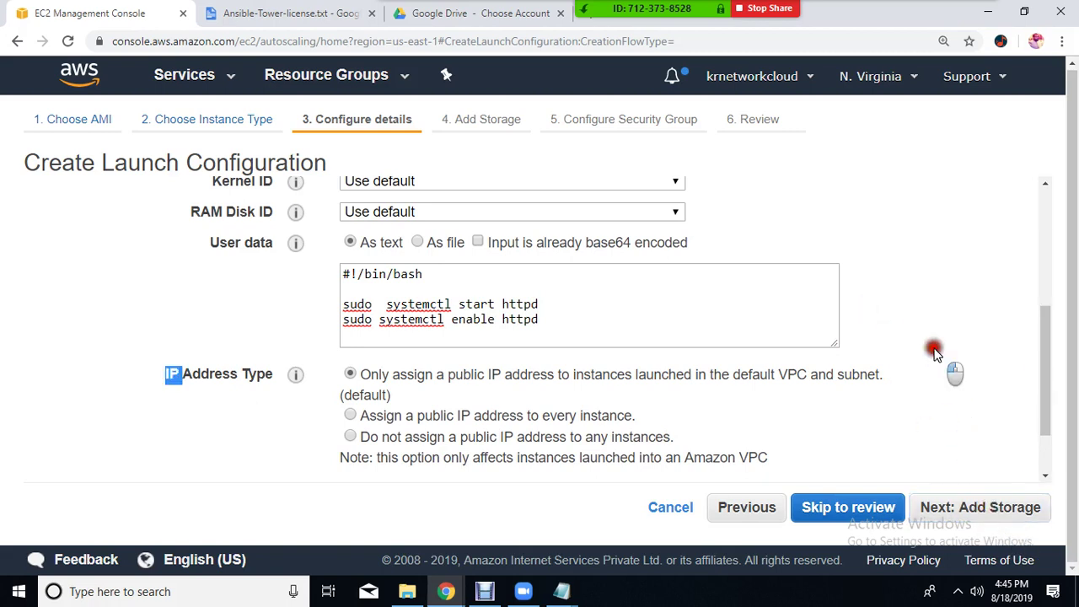
{"action": "left_click", "coordinate": [1022, 504]}
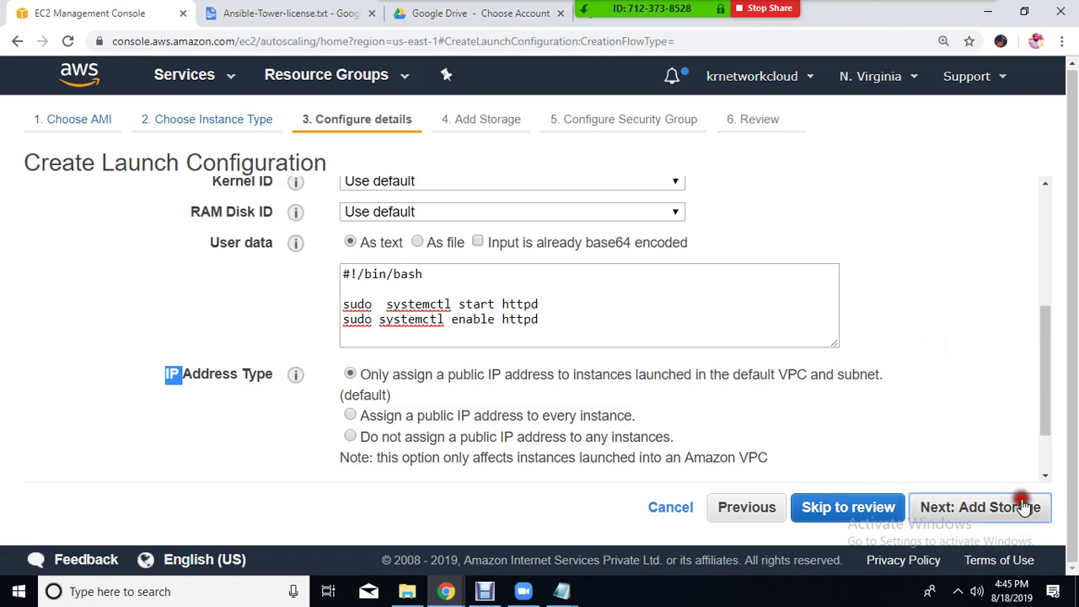
{"action": "left_click", "coordinate": [957, 329]}
Name the launch configuration Test and continue to the storage settings
{"action": "scroll", "coordinate": [944, 469], "scroll_direction": "down", "scroll_amount": 4}
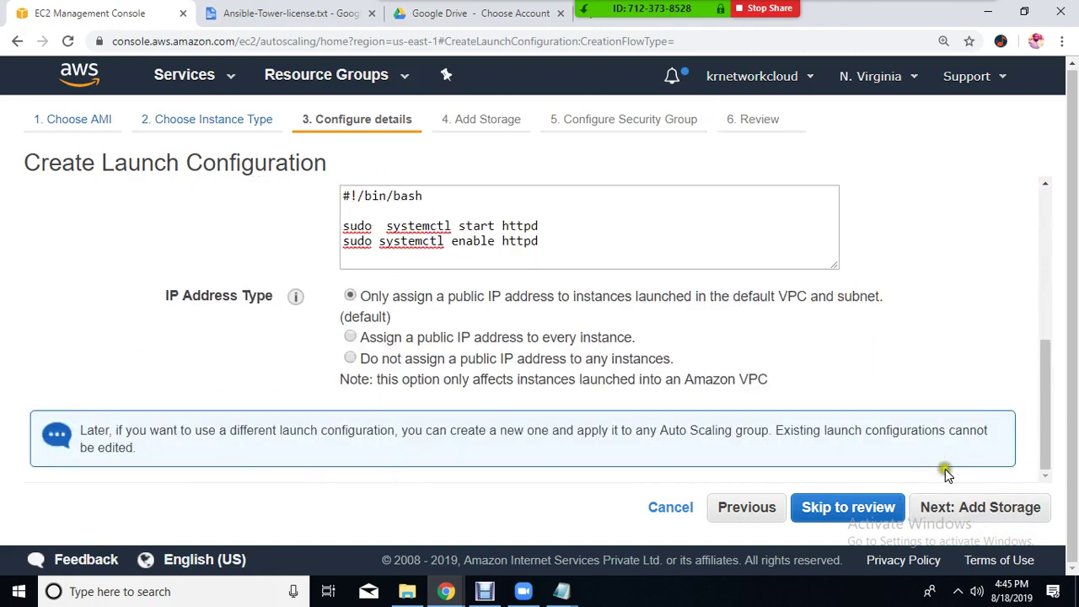
{"action": "scroll", "coordinate": [896, 414], "scroll_direction": "up", "scroll_amount": 4}
{"action": "left_click", "coordinate": [482, 192]}
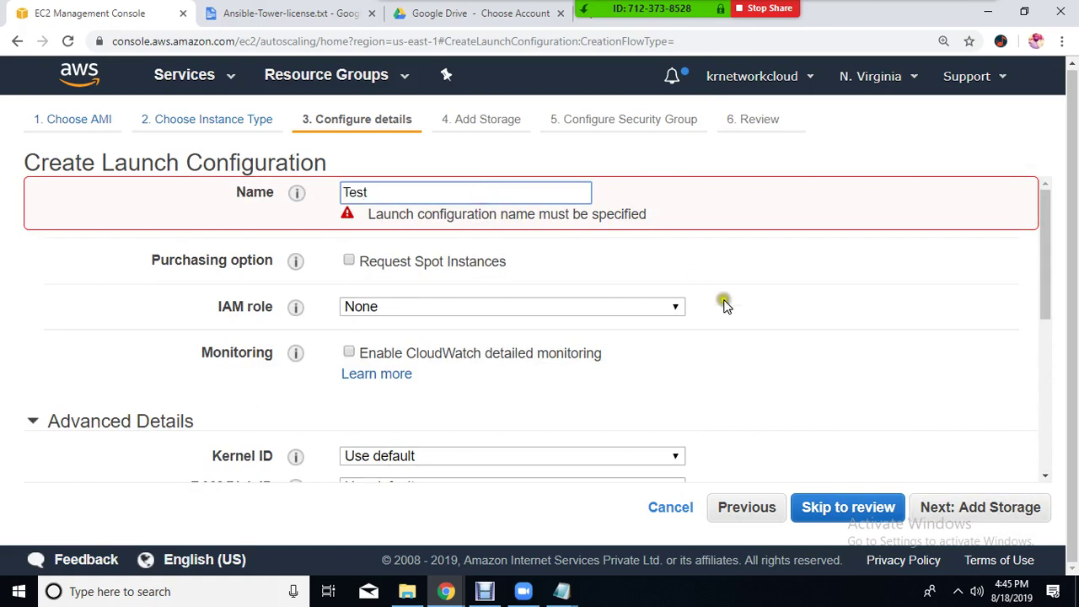
{"action": "scroll", "coordinate": [944, 484], "scroll_direction": "down", "scroll_amount": 10}
{"action": "left_click", "coordinate": [961, 506]}
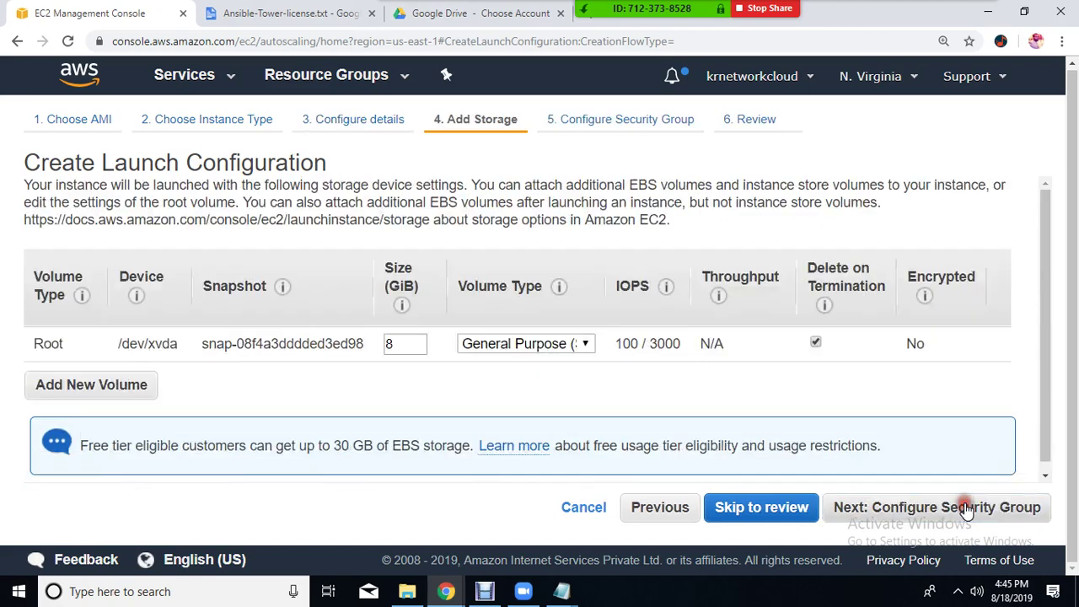
Keep the default storage, assign the existing security group testlabsg, and proceed to the launch configuration review
{"action": "left_click", "coordinate": [903, 521]}
{"action": "left_click", "coordinate": [423, 277]}
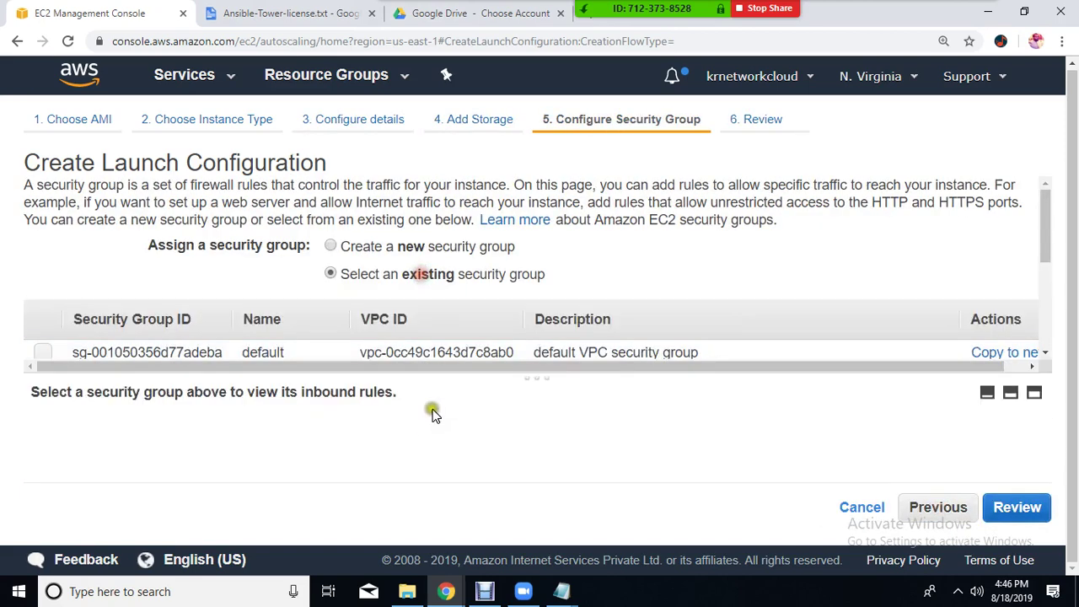
{"action": "scroll", "coordinate": [412, 417], "scroll_direction": "down", "scroll_amount": 2}
{"action": "left_click", "coordinate": [409, 430]}
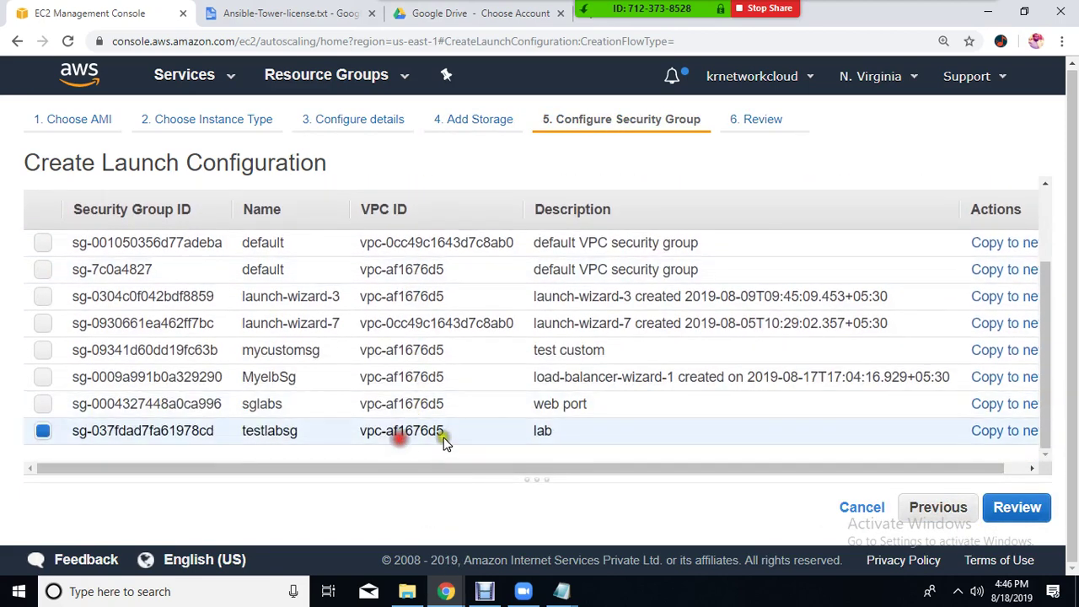
{"action": "left_click", "coordinate": [995, 507]}
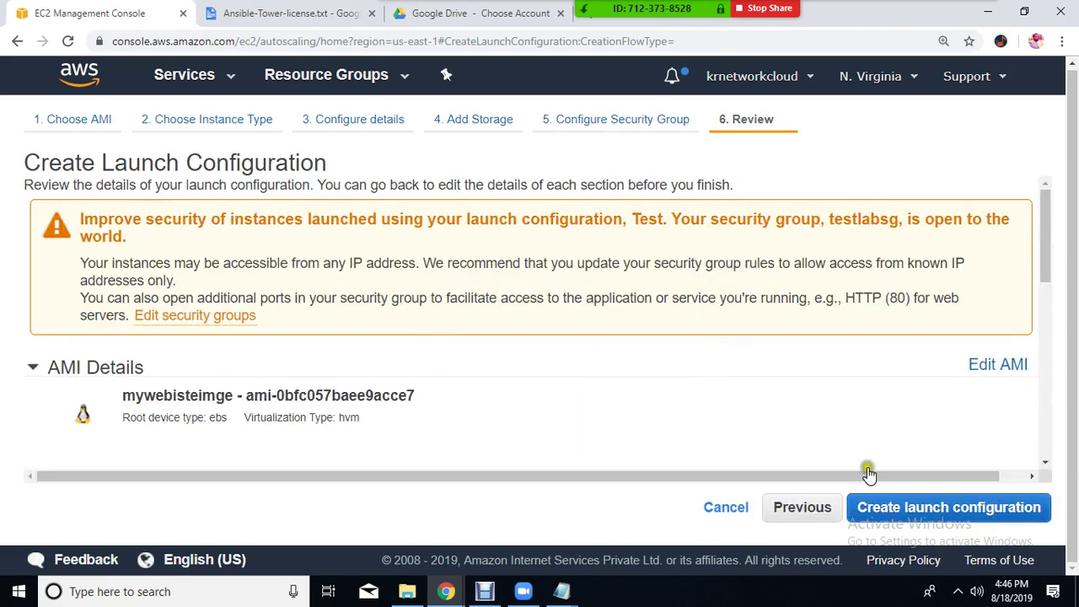
Create the launch configuration with the existing key pair awsclass, acknowledging access to its private key file
{"action": "left_click", "coordinate": [909, 514]}
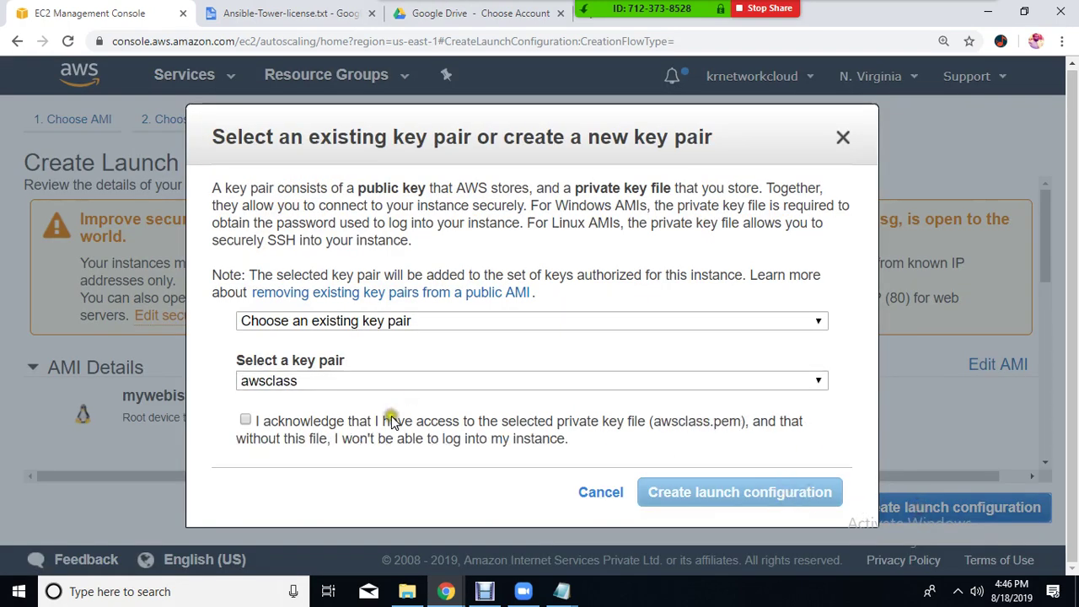
{"action": "left_click", "coordinate": [540, 417]}
{"action": "left_click", "coordinate": [779, 492]}
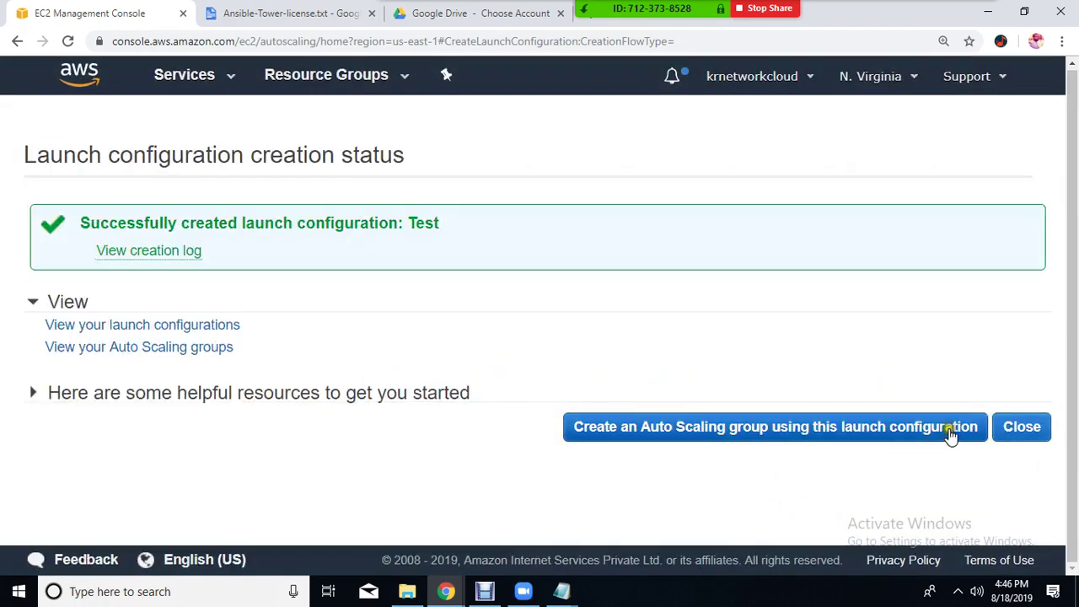
Start an Auto Scaling group from the new launch configuration and enter LinuxServer as the group name
{"action": "left_click", "coordinate": [766, 443]}
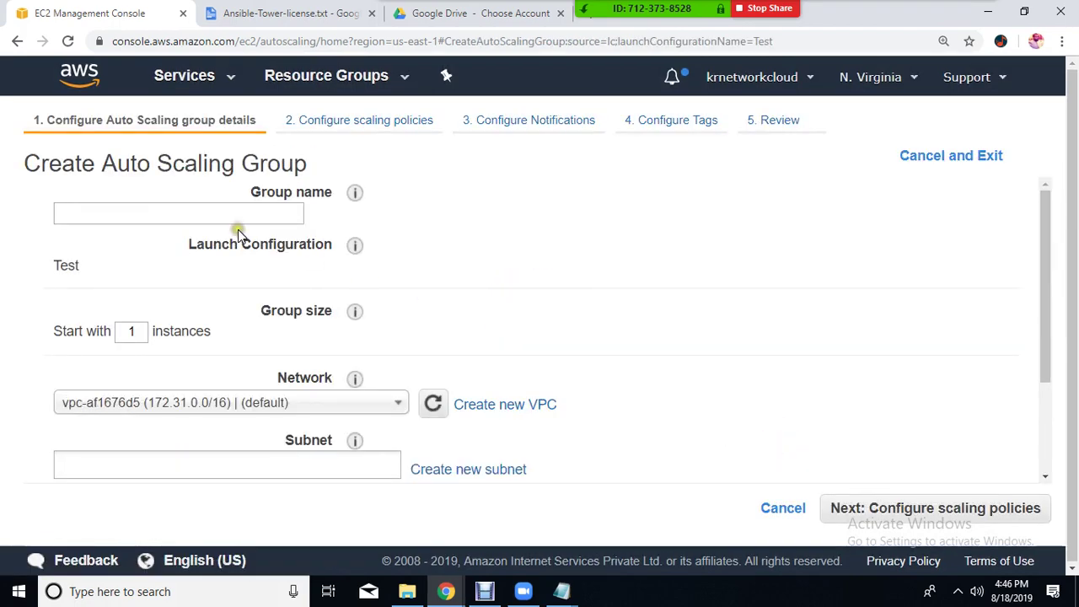
{"action": "left_click", "coordinate": [222, 216]}
{"action": "type", "text": "Linux"}
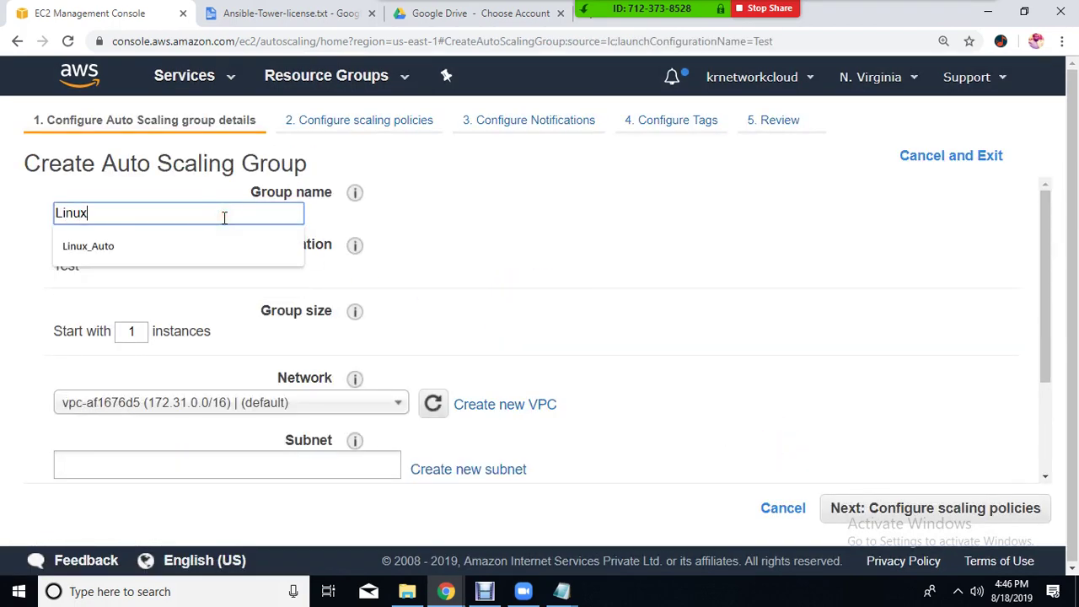
{"action": "type", "text": "Server"}
Add all six default subnets of the default VPC, us-east-1f, 1a, 1b, 1e, 1d and 1c, to the Auto Scaling group
{"action": "scroll", "coordinate": [180, 337], "scroll_direction": "down", "scroll_amount": 1}
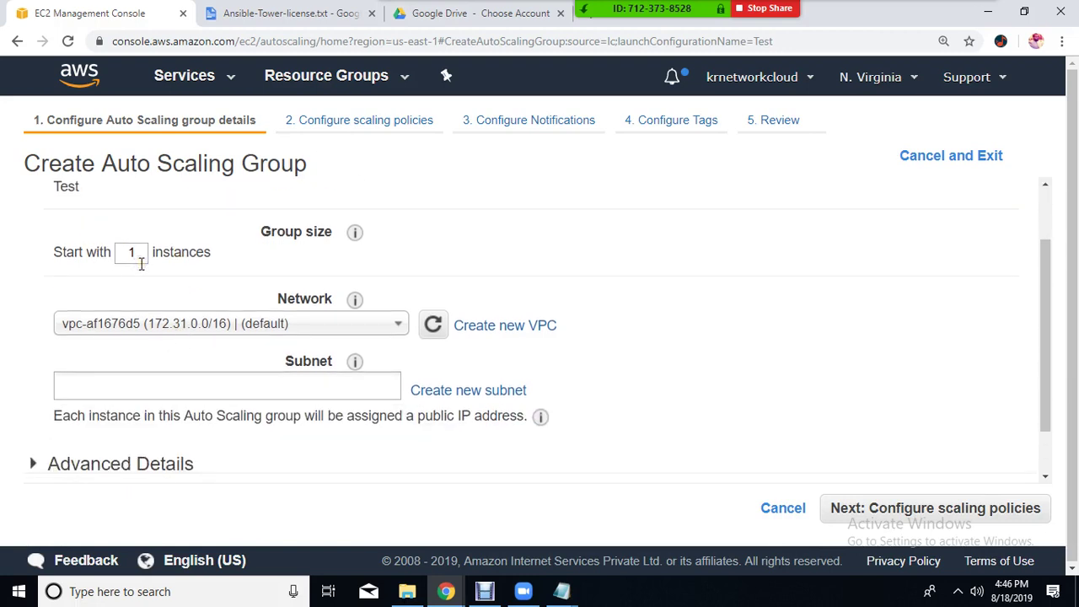
{"action": "left_click", "coordinate": [246, 392]}
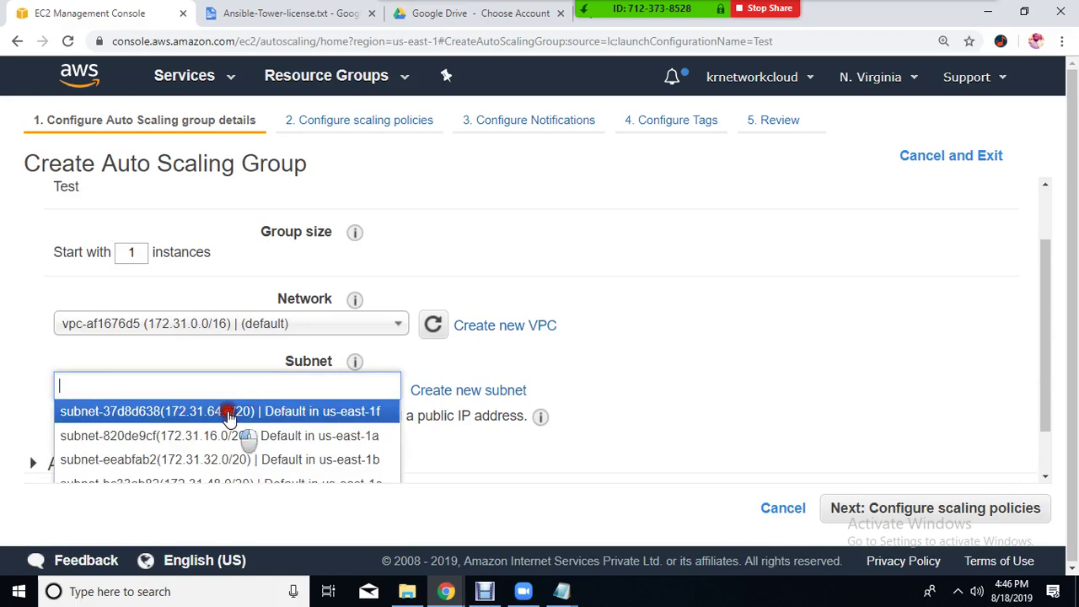
{"action": "left_click", "coordinate": [228, 413]}
{"action": "scroll", "coordinate": [228, 409], "scroll_direction": "down", "scroll_amount": 1}
{"action": "left_click", "coordinate": [221, 353]}
{"action": "left_click", "coordinate": [212, 379]}
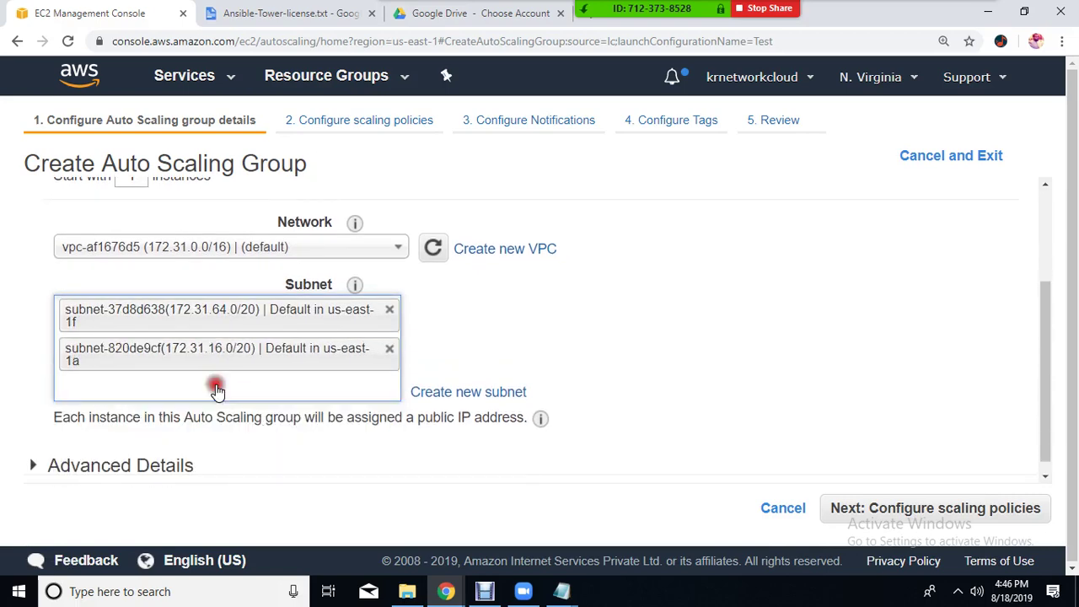
{"action": "left_click", "coordinate": [216, 389]}
{"action": "left_click", "coordinate": [217, 396]}
{"action": "left_click", "coordinate": [216, 404]}
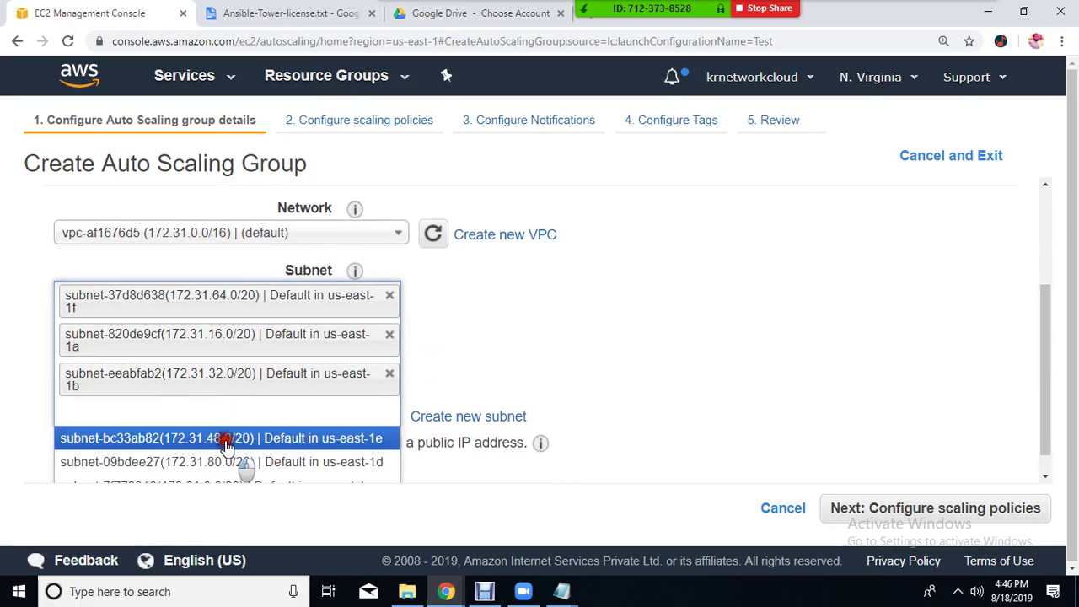
{"action": "left_click", "coordinate": [226, 439]}
{"action": "left_click", "coordinate": [233, 386]}
{"action": "left_click", "coordinate": [233, 401]}
{"action": "left_click", "coordinate": [232, 417]}
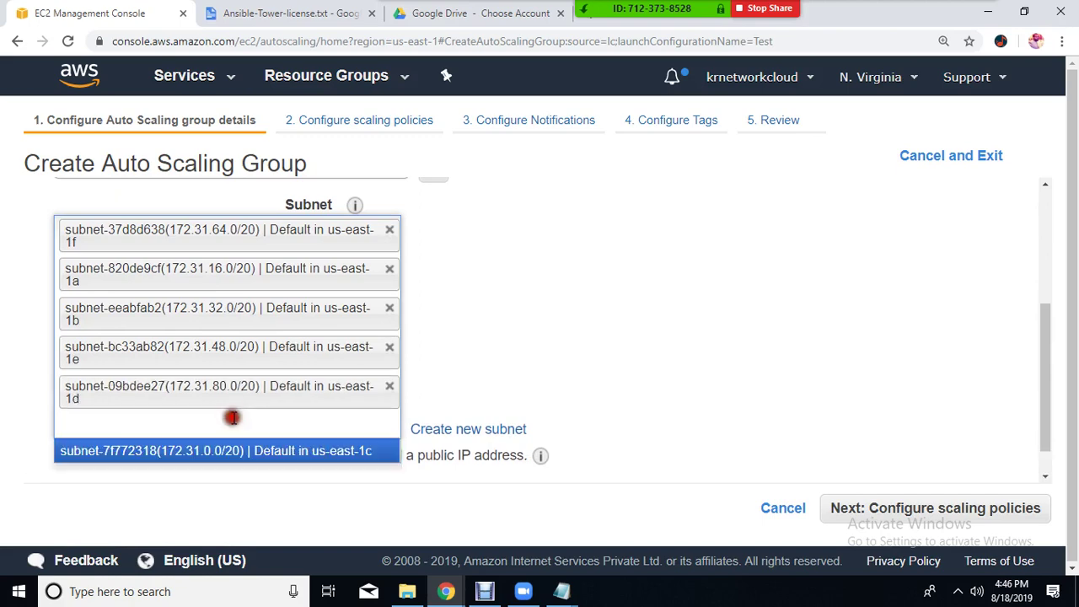
{"action": "left_click", "coordinate": [226, 450]}
In the advanced details, let the group receive traffic from load balancers and assign the target group default-target
{"action": "scroll", "coordinate": [253, 413], "scroll_direction": "down", "scroll_amount": 1}
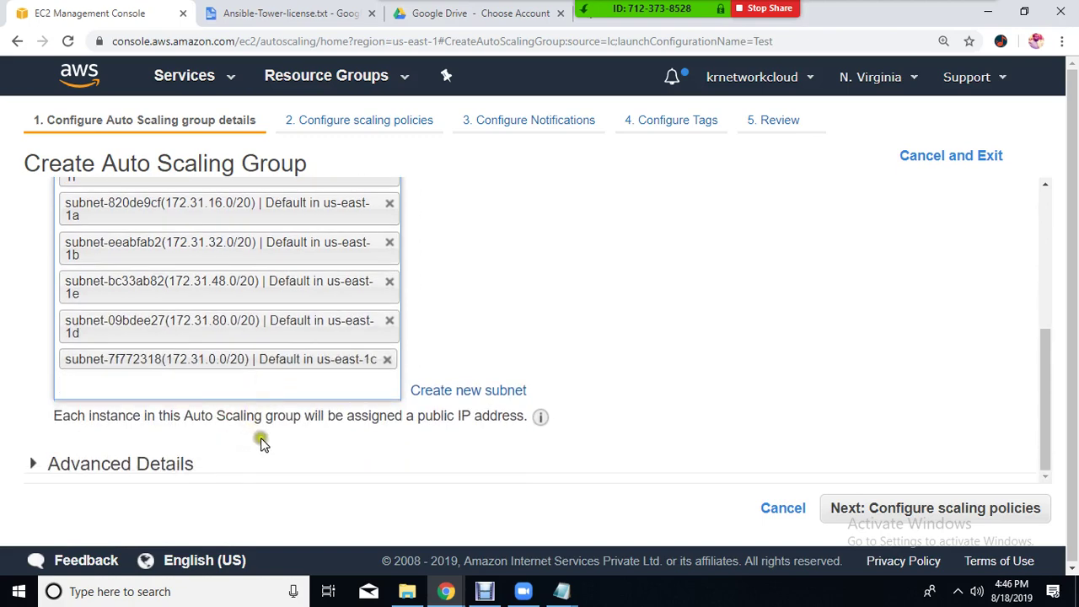
{"action": "left_click", "coordinate": [140, 463]}
{"action": "scroll", "coordinate": [320, 441], "scroll_direction": "down", "scroll_amount": 3}
{"action": "scroll", "coordinate": [313, 412], "scroll_direction": "up", "scroll_amount": 2}
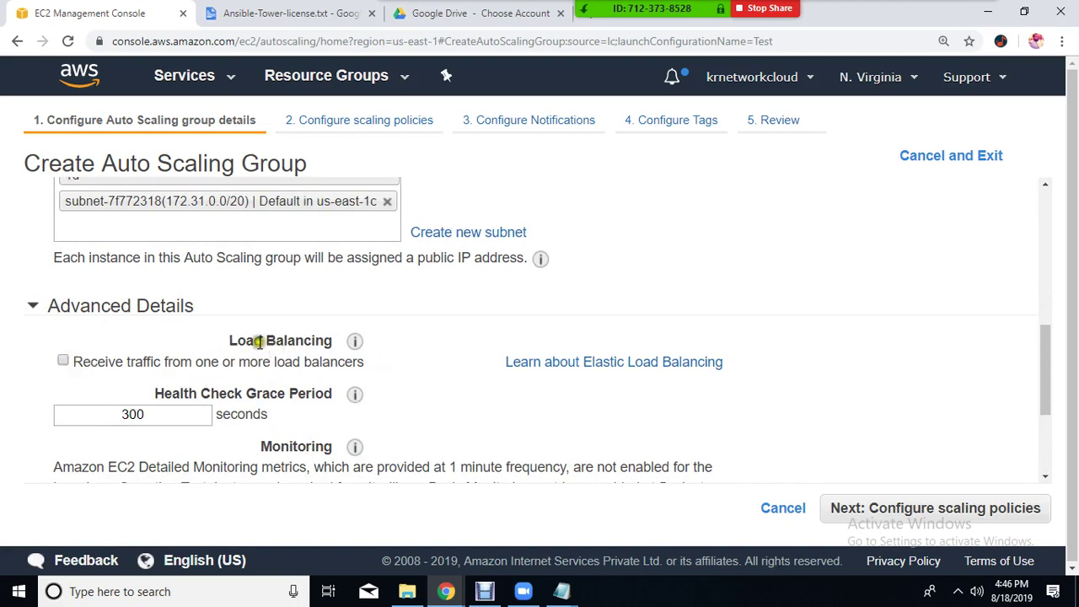
{"action": "left_click_drag", "start_coordinate": [257, 342], "coordinate": [303, 342]}
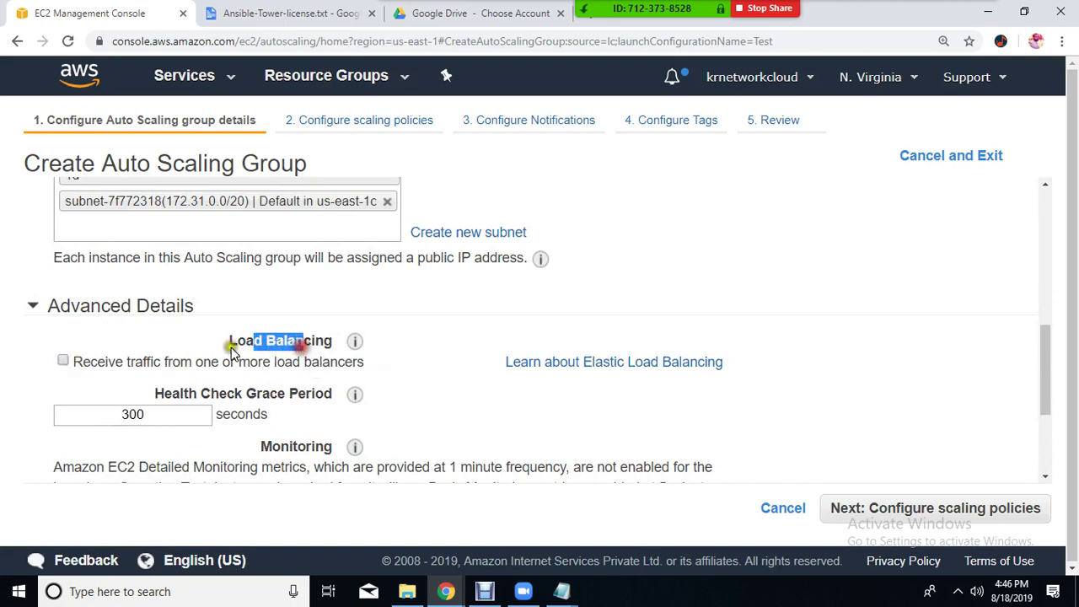
{"action": "left_click", "coordinate": [63, 361]}
{"action": "left_click", "coordinate": [382, 383]}
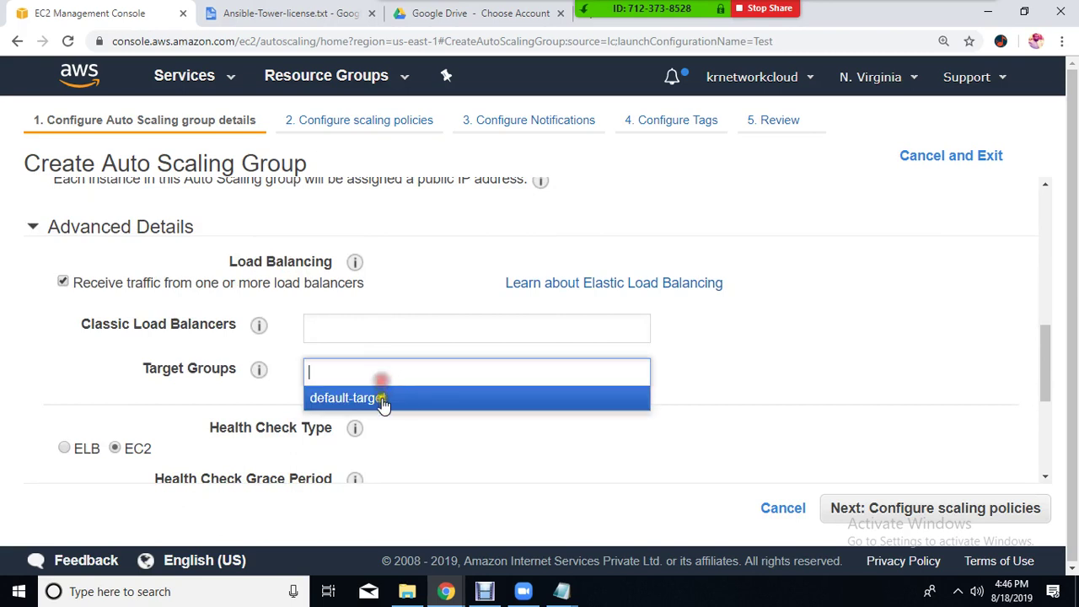
{"action": "left_click", "coordinate": [383, 401]}
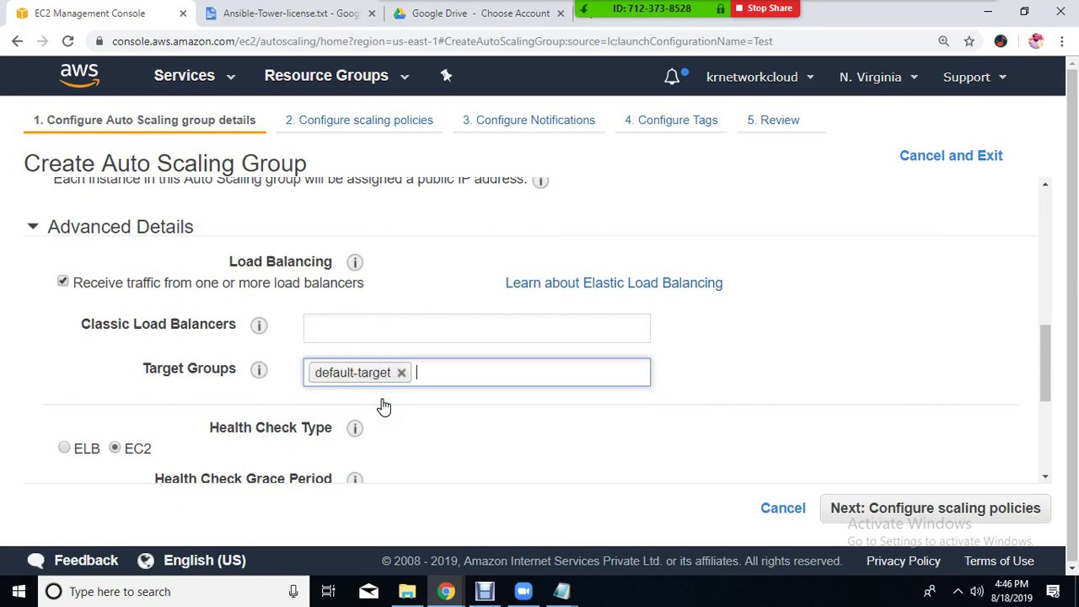
Switch the group's health check type from EC2 to ELB
{"action": "scroll", "coordinate": [381, 405], "scroll_direction": "down", "scroll_amount": 2}
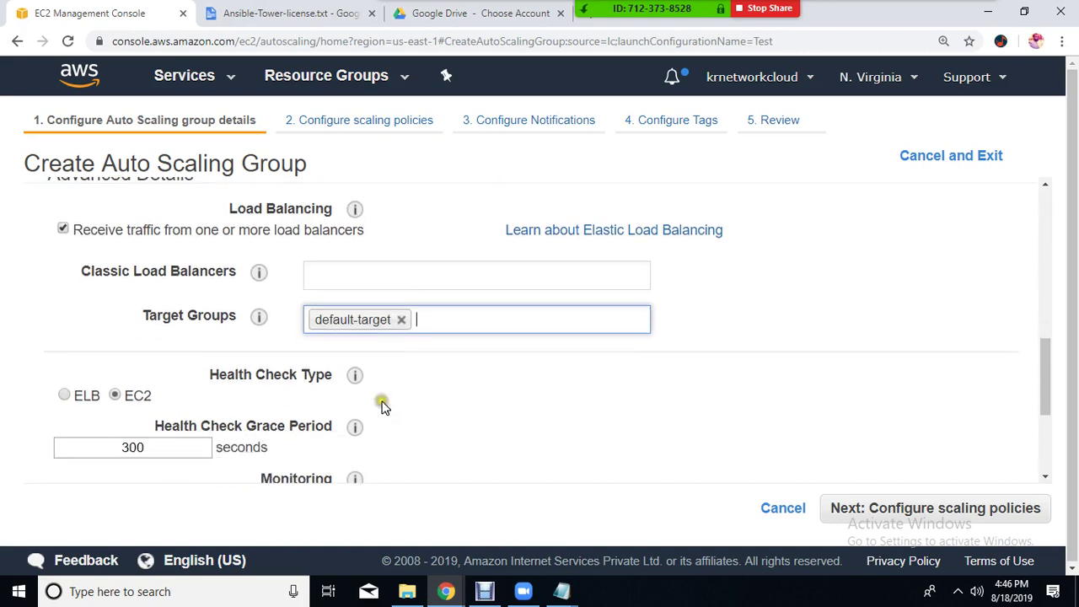
{"action": "mouse_move", "coordinate": [217, 273]}
{"action": "left_mouse_down"}
{"action": "mouse_move", "coordinate": [320, 284]}
{"action": "mouse_move", "coordinate": [306, 271]}
{"action": "left_mouse_up"}
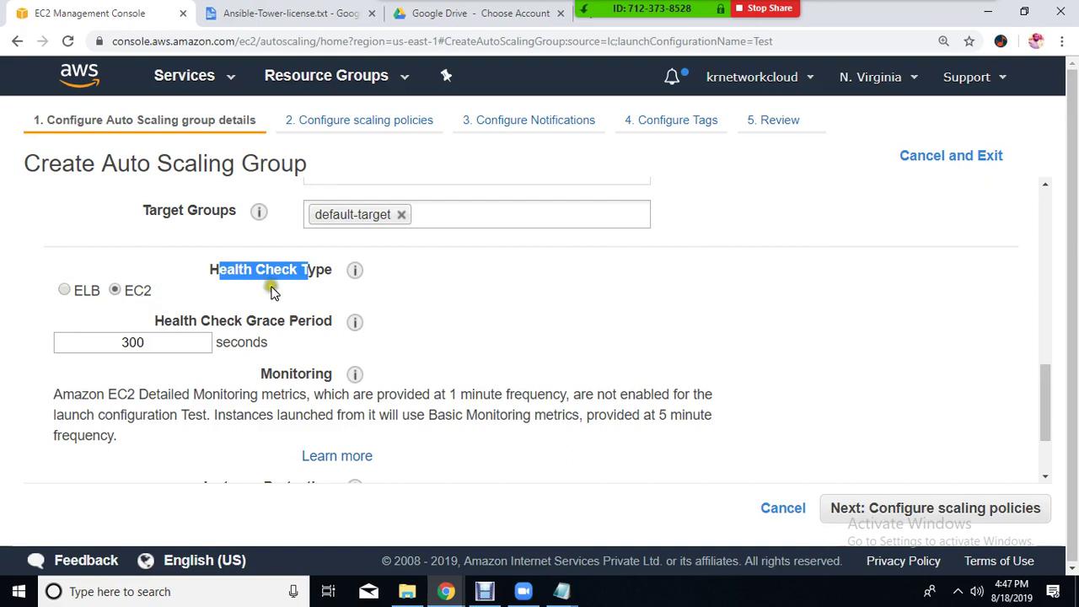
{"action": "left_click", "coordinate": [118, 290]}
{"action": "left_click_drag", "start_coordinate": [134, 291], "coordinate": [159, 302]}
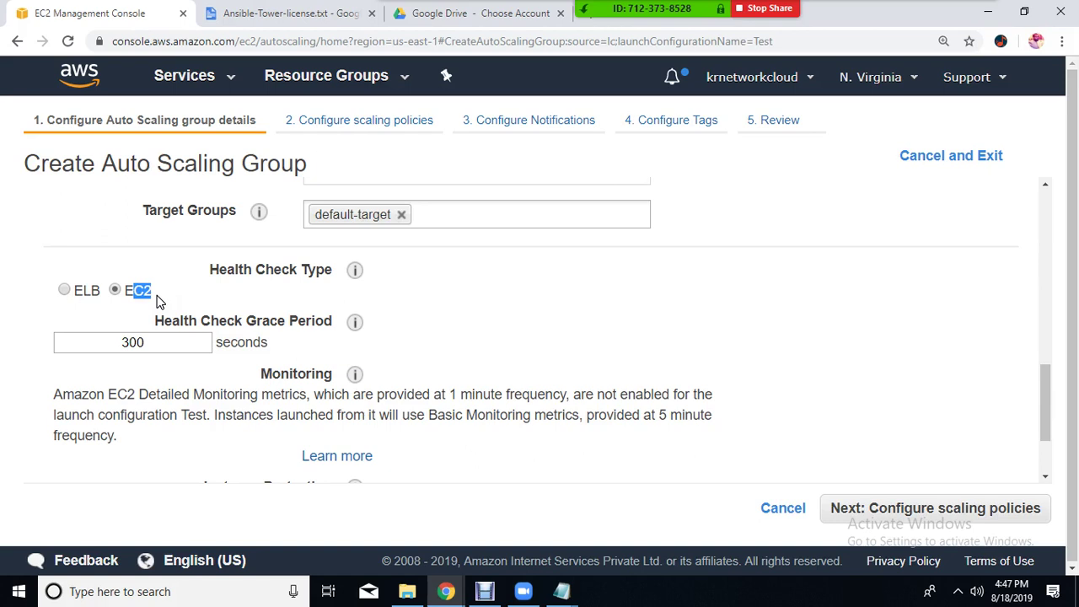
{"action": "left_click", "coordinate": [64, 290]}
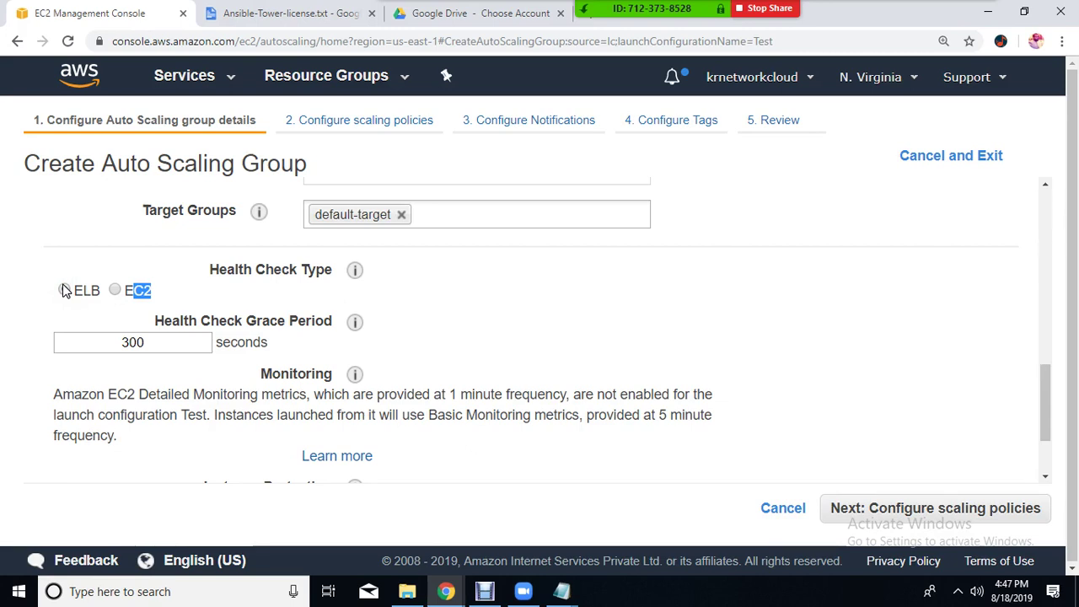
{"action": "left_click", "coordinate": [65, 290]}
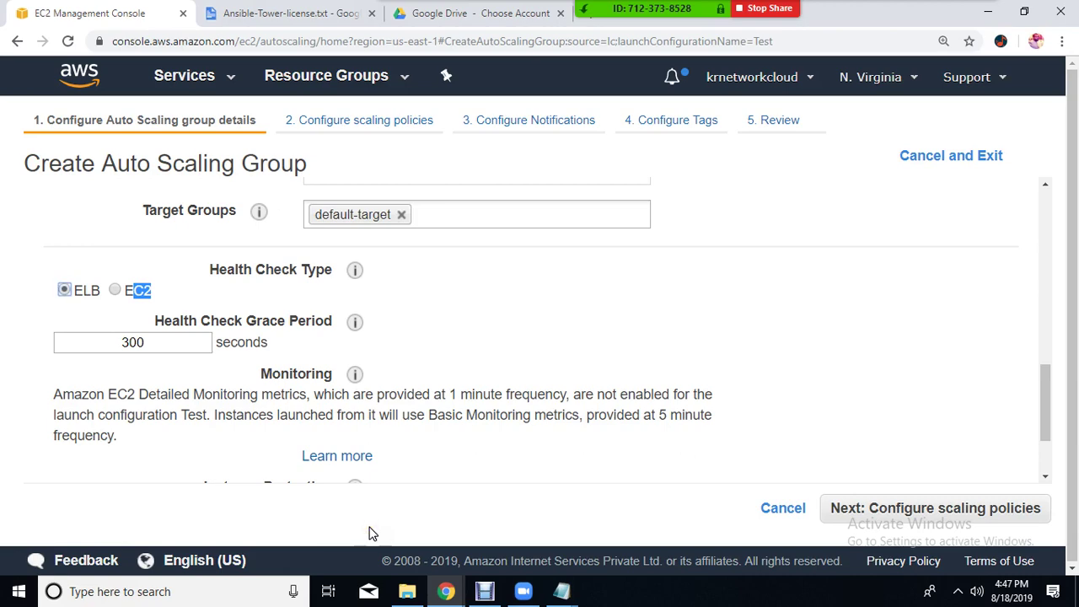
Open Paint with the Windows Run dialog to get a blank canvas
{"action": "key", "text": "super+r"}
{"action": "type", "text": "ms"}
{"action": "key", "text": "Up"}
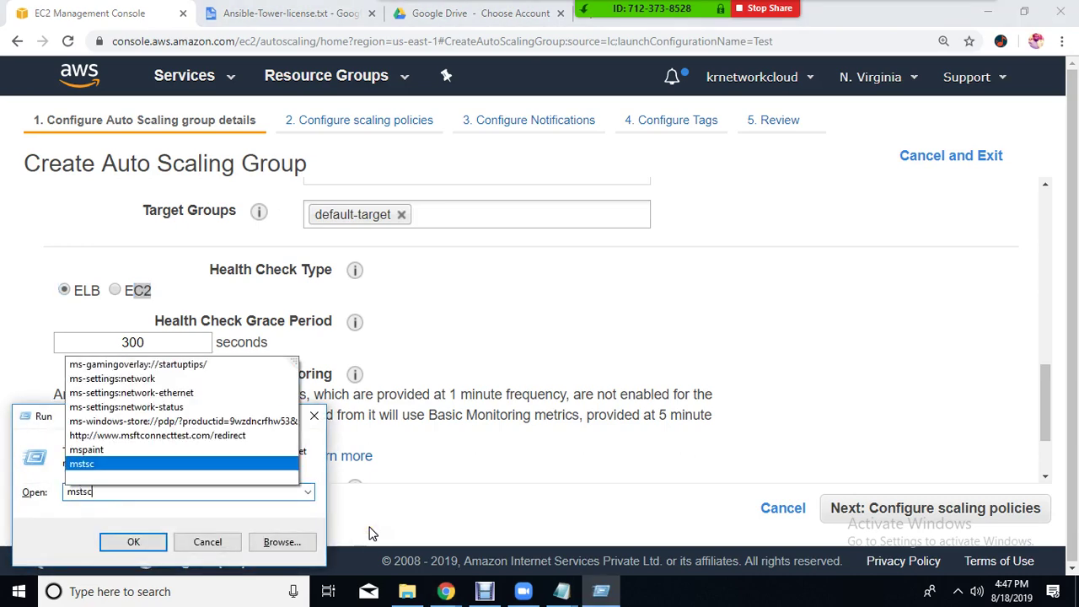
{"action": "key", "text": "Up"}
{"action": "key", "text": "Return"}
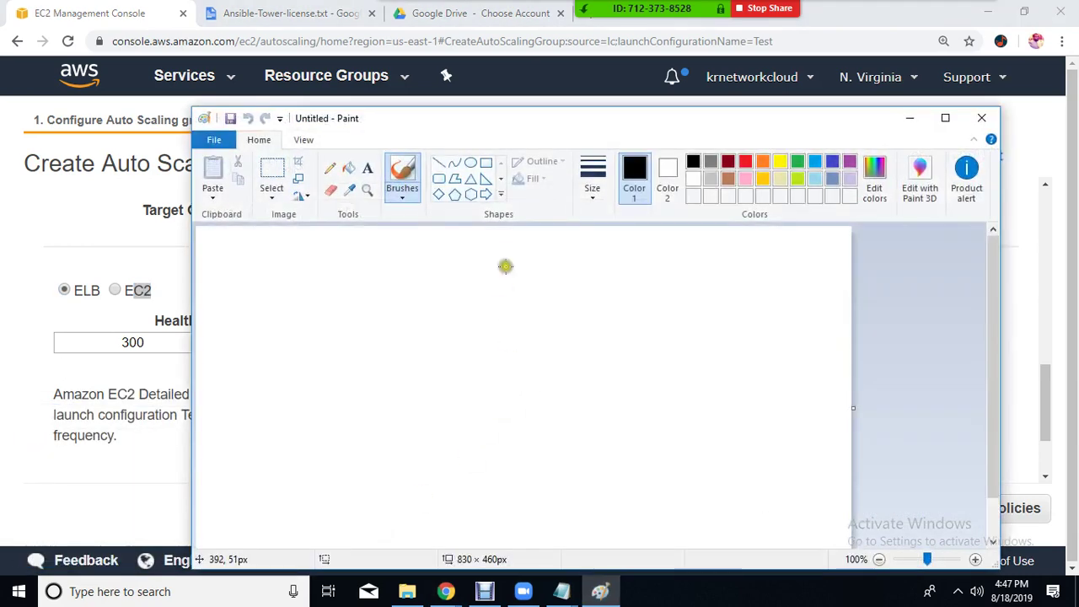
With the Pencil, sketch a box on the left, a tall box in the centre, three small shapes on the right and a curve rising from the left box
{"action": "left_click", "coordinate": [329, 167]}
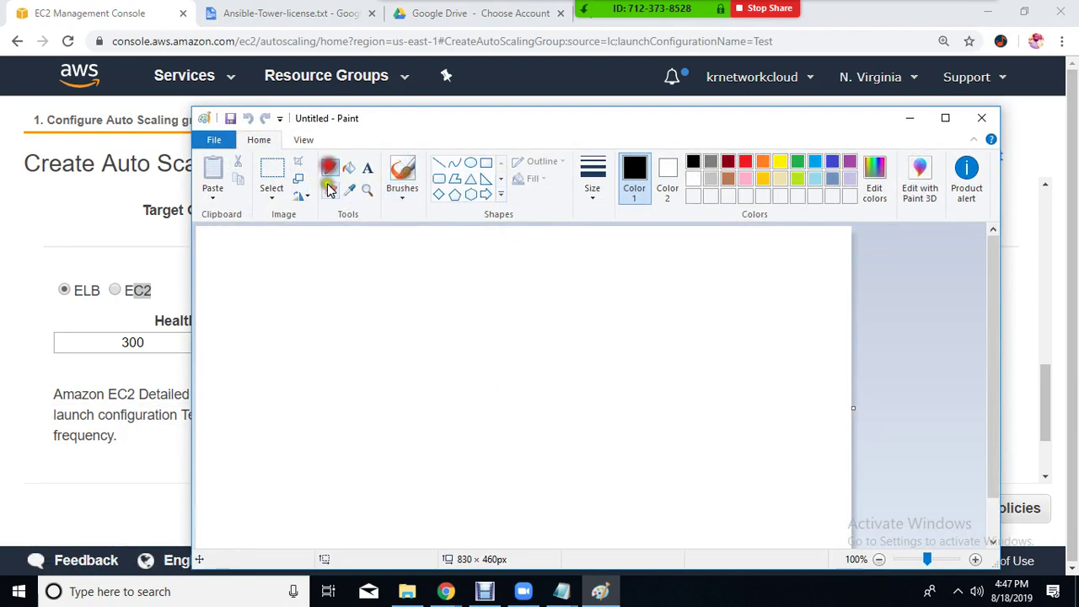
{"action": "mouse_move", "coordinate": [225, 319]}
{"action": "left_mouse_down"}
{"action": "mouse_move", "coordinate": [357, 379]}
{"action": "mouse_move", "coordinate": [338, 317]}
{"action": "mouse_move", "coordinate": [228, 321]}
{"action": "left_mouse_up"}
{"action": "mouse_move", "coordinate": [665, 270]}
{"action": "left_mouse_down"}
{"action": "mouse_move", "coordinate": [665, 284]}
{"action": "mouse_move", "coordinate": [770, 301]}
{"action": "mouse_move", "coordinate": [753, 287]}
{"action": "mouse_move", "coordinate": [683, 279]}
{"action": "left_mouse_up"}
{"action": "mouse_move", "coordinate": [690, 329]}
{"action": "left_mouse_down"}
{"action": "mouse_move", "coordinate": [801, 355]}
{"action": "mouse_move", "coordinate": [691, 332]}
{"action": "left_mouse_up"}
{"action": "mouse_move", "coordinate": [699, 394]}
{"action": "left_mouse_down"}
{"action": "mouse_move", "coordinate": [699, 446]}
{"action": "mouse_move", "coordinate": [795, 411]}
{"action": "mouse_move", "coordinate": [706, 411]}
{"action": "left_mouse_up"}
{"action": "mouse_move", "coordinate": [493, 331]}
{"action": "left_mouse_down"}
{"action": "mouse_move", "coordinate": [536, 455]}
{"action": "mouse_move", "coordinate": [547, 441]}
{"action": "mouse_move", "coordinate": [534, 327]}
{"action": "mouse_move", "coordinate": [558, 448]}
{"action": "mouse_move", "coordinate": [545, 443]}
{"action": "left_mouse_up"}
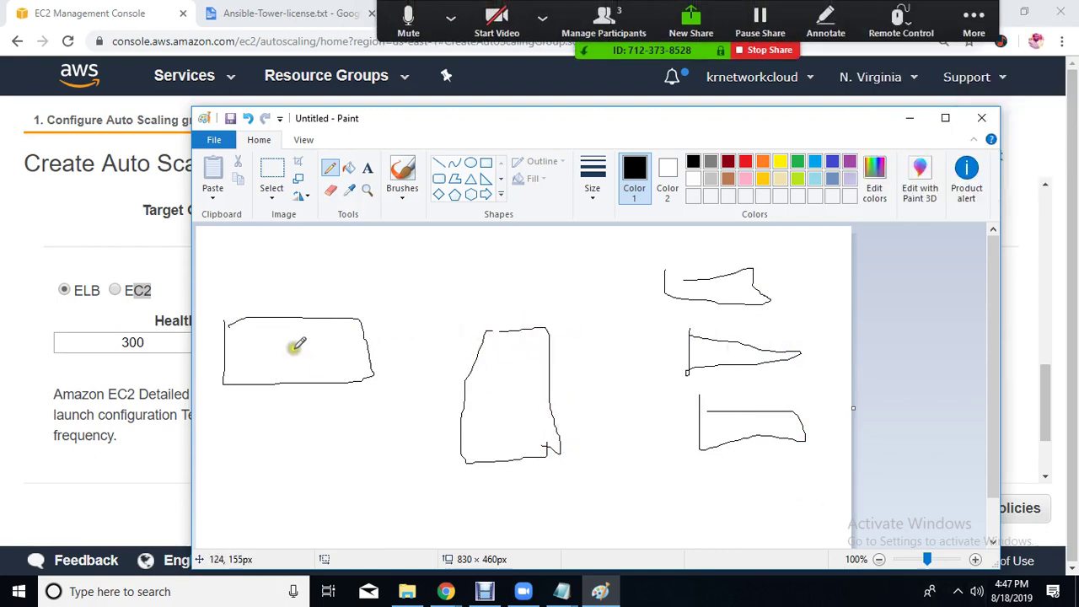
{"action": "mouse_move", "coordinate": [295, 347]}
{"action": "left_mouse_down"}
{"action": "mouse_move", "coordinate": [321, 279]}
{"action": "mouse_move", "coordinate": [340, 268]}
{"action": "left_mouse_up"}
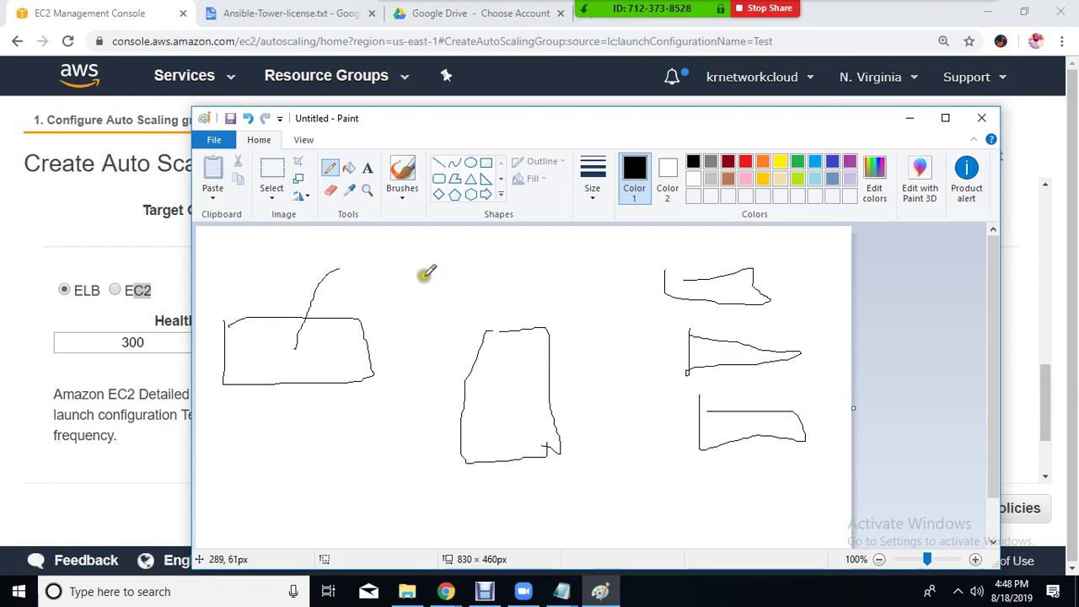
Return to the Auto Scaling group form in the browser and set the health check type to EC2
{"action": "left_click", "coordinate": [25, 370]}
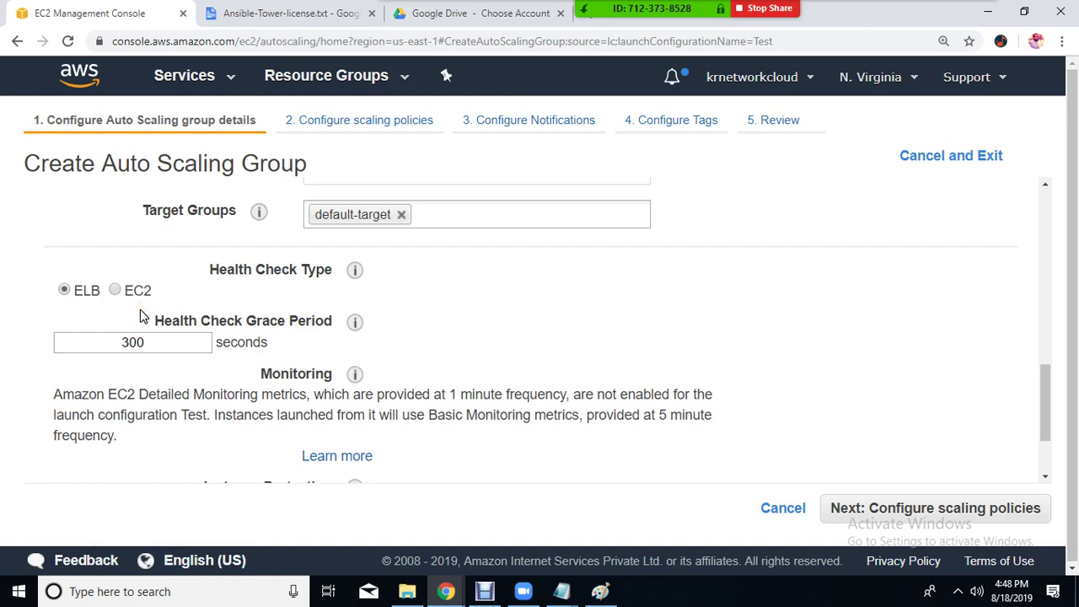
{"action": "left_click", "coordinate": [100, 293]}
{"action": "left_click", "coordinate": [115, 289]}
Back in Paint, extend the curve through a small loop, branch it to the three right-hand shapes, and add handwritten marks
{"action": "key", "text": "alt+Tab"}
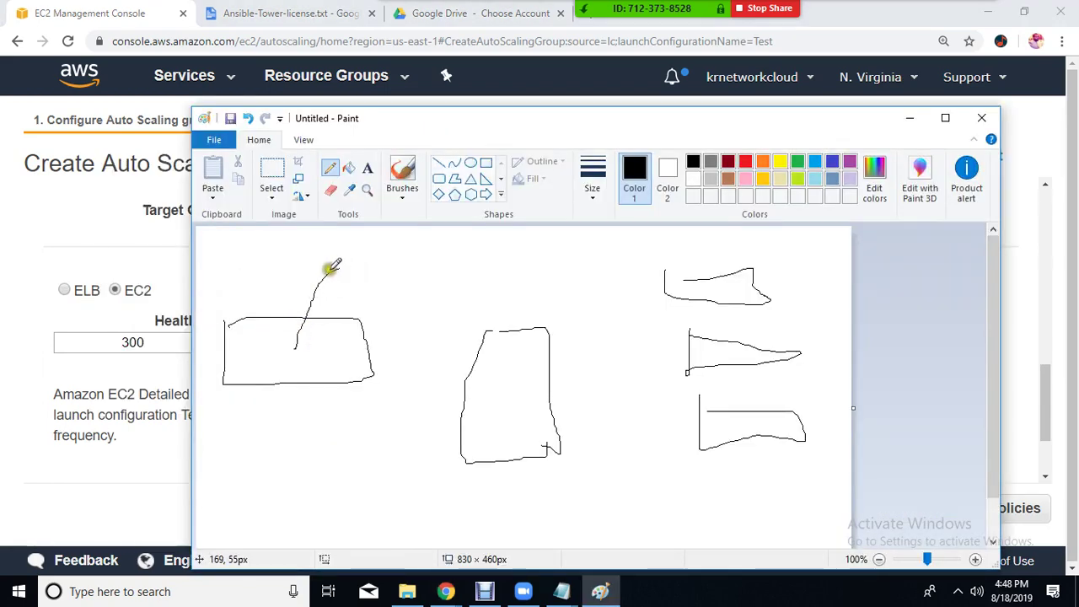
{"action": "mouse_move", "coordinate": [328, 273]}
{"action": "left_mouse_down"}
{"action": "mouse_move", "coordinate": [366, 251]}
{"action": "mouse_move", "coordinate": [424, 243]}
{"action": "mouse_move", "coordinate": [444, 263]}
{"action": "mouse_move", "coordinate": [420, 245]}
{"action": "mouse_move", "coordinate": [448, 260]}
{"action": "mouse_move", "coordinate": [585, 245]}
{"action": "mouse_move", "coordinate": [672, 294]}
{"action": "left_mouse_up"}
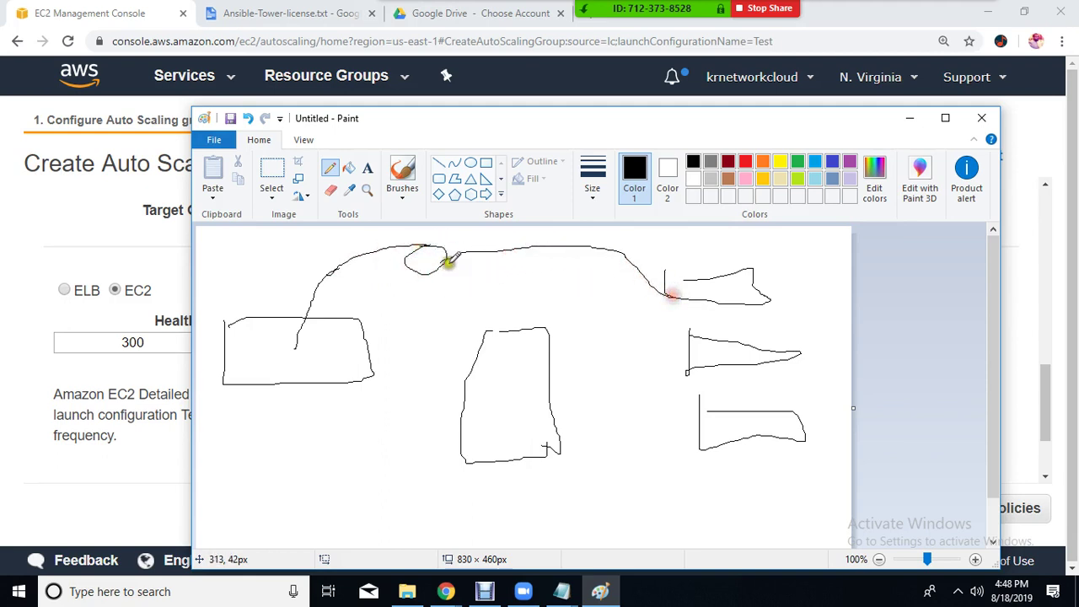
{"action": "mouse_move", "coordinate": [446, 262]}
{"action": "left_mouse_down"}
{"action": "mouse_move", "coordinate": [678, 356]}
{"action": "mouse_move", "coordinate": [448, 274]}
{"action": "mouse_move", "coordinate": [631, 436]}
{"action": "mouse_move", "coordinate": [700, 437]}
{"action": "left_mouse_up"}
{"action": "mouse_move", "coordinate": [416, 260]}
{"action": "left_mouse_down"}
{"action": "mouse_move", "coordinate": [405, 294]}
{"action": "mouse_move", "coordinate": [435, 323]}
{"action": "left_mouse_up"}
{"action": "left_click_drag", "start_coordinate": [303, 358], "coordinate": [305, 403]}
{"action": "left_click_drag", "start_coordinate": [275, 397], "coordinate": [315, 396]}
{"action": "mouse_move", "coordinate": [295, 448]}
{"action": "left_mouse_down"}
{"action": "mouse_move", "coordinate": [308, 450]}
{"action": "mouse_move", "coordinate": [294, 472]}
{"action": "left_mouse_up"}
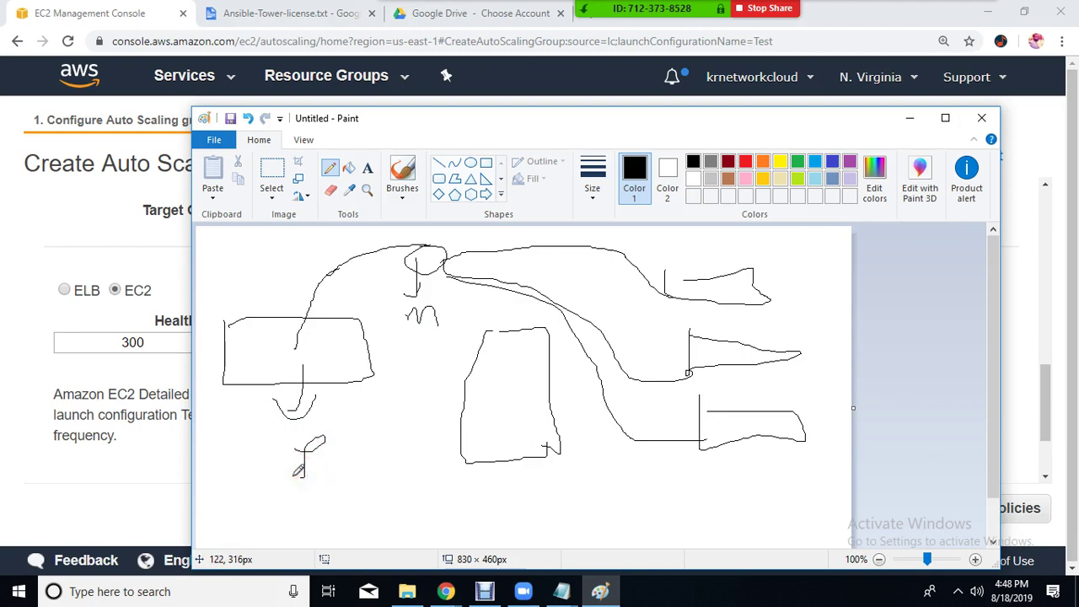
{"action": "mouse_move", "coordinate": [757, 321]}
{"action": "left_mouse_down"}
{"action": "mouse_move", "coordinate": [801, 351]}
{"action": "mouse_move", "coordinate": [817, 335]}
{"action": "left_mouse_up"}
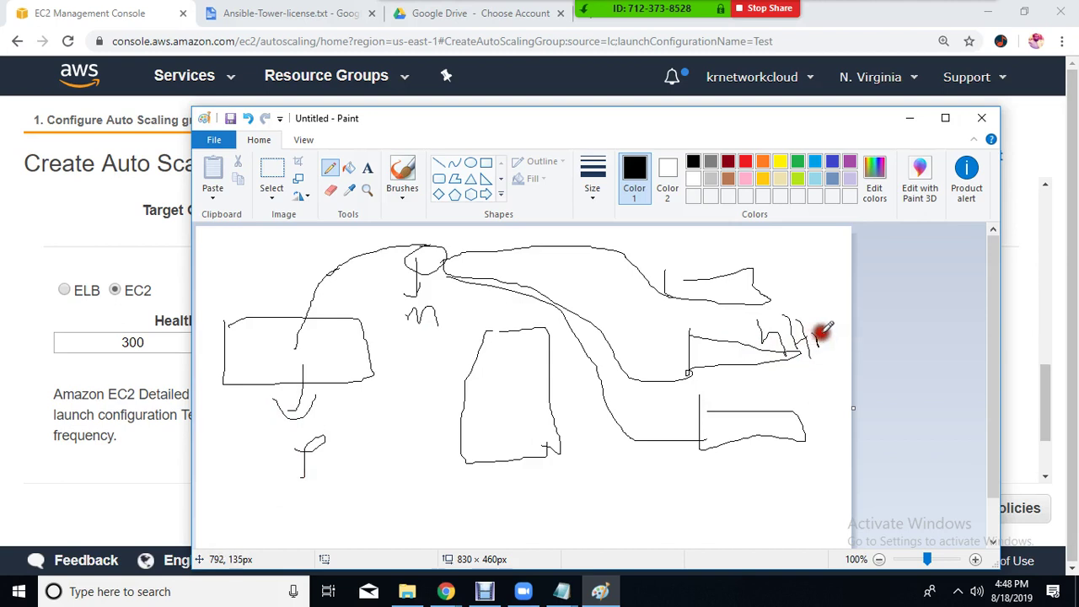
{"action": "mouse_move", "coordinate": [446, 245]}
{"action": "left_mouse_down"}
{"action": "mouse_move", "coordinate": [414, 251]}
{"action": "mouse_move", "coordinate": [409, 264]}
{"action": "left_mouse_up"}
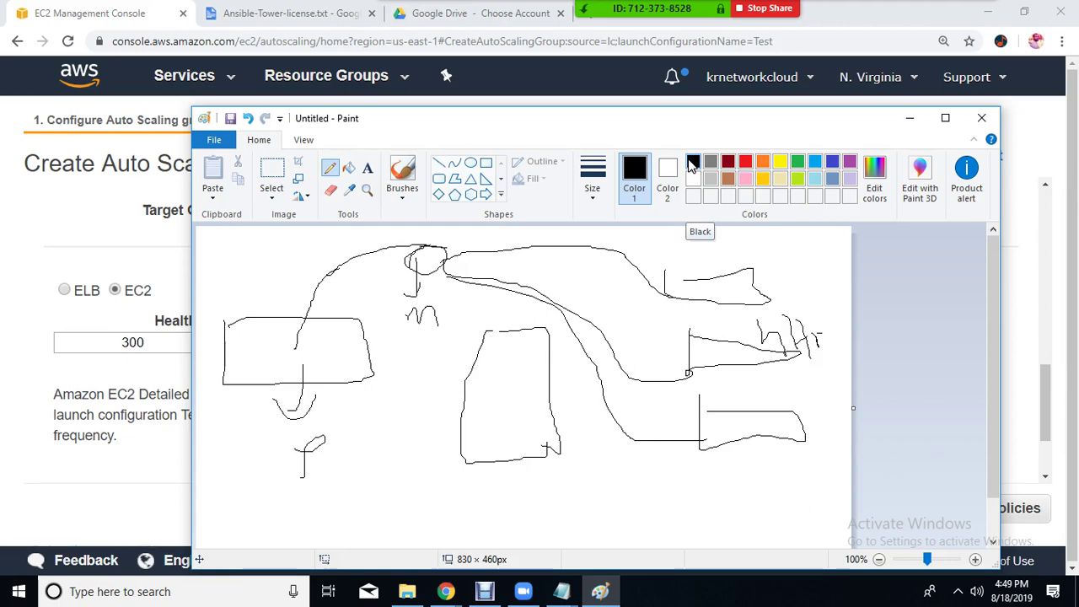
Return to the Auto Scaling group form, set the health check type to ELB and the health check grace period to 60 seconds
{"action": "left_click", "coordinate": [65, 290]}
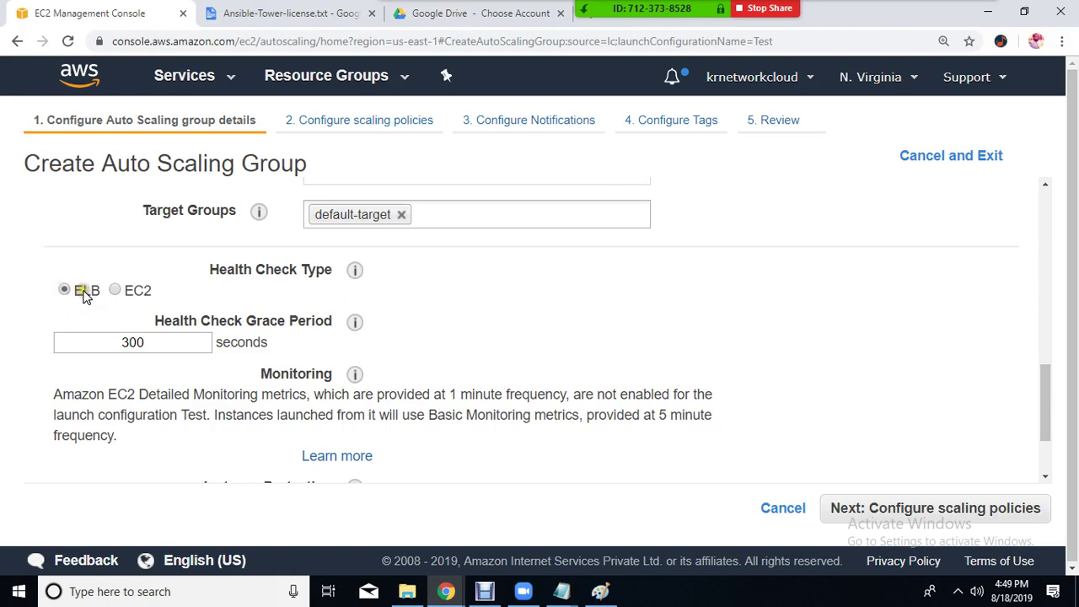
{"action": "left_click_drag", "start_coordinate": [179, 321], "coordinate": [320, 320]}
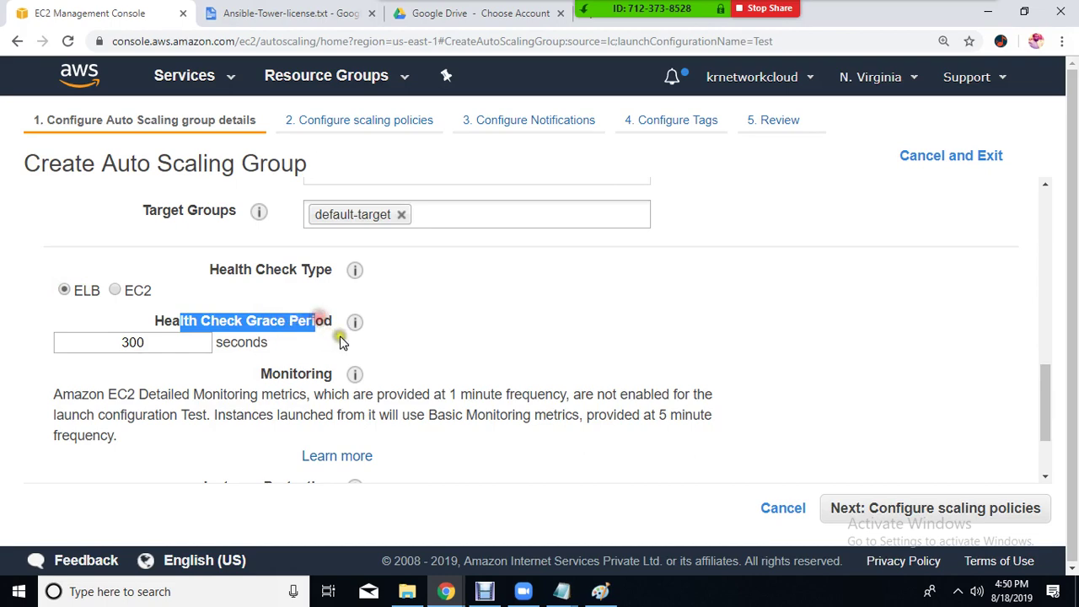
{"action": "scroll", "coordinate": [265, 356], "scroll_direction": "up", "scroll_amount": 2}
{"action": "scroll", "coordinate": [160, 451], "scroll_direction": "down", "scroll_amount": 3}
{"action": "double_click", "coordinate": [126, 269]}
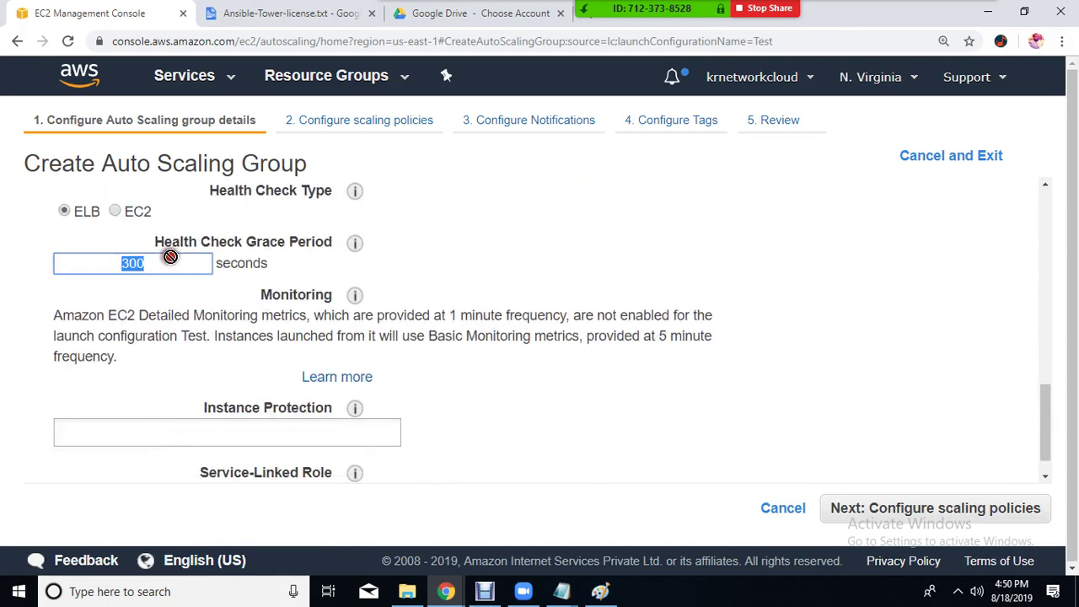
{"action": "type", "text": "60"}
{"action": "left_click", "coordinate": [579, 248]}
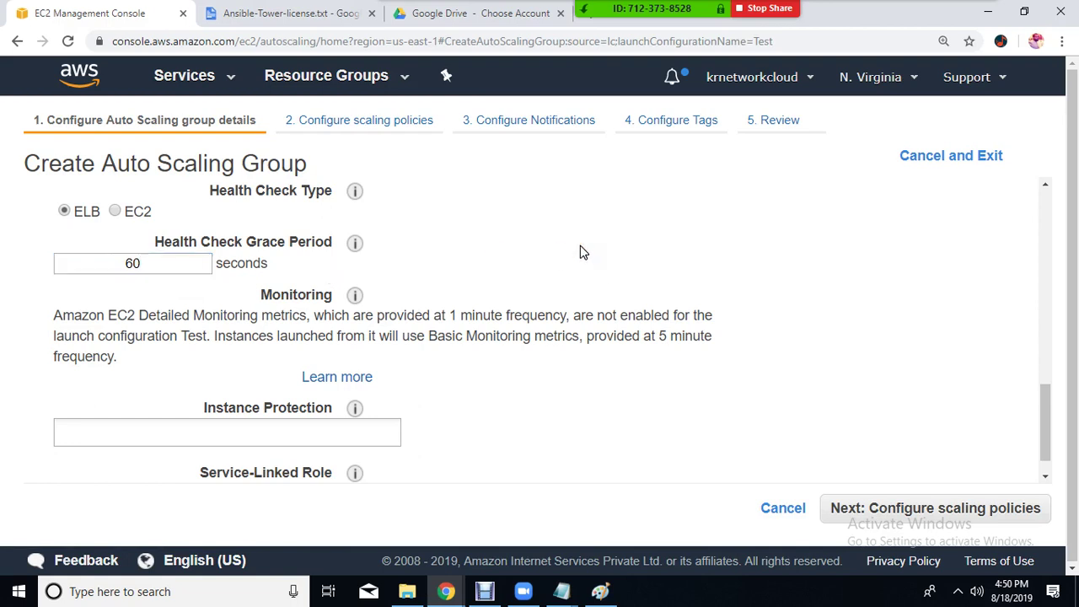
{"action": "scroll", "coordinate": [579, 246], "scroll_direction": "down", "scroll_amount": 1}
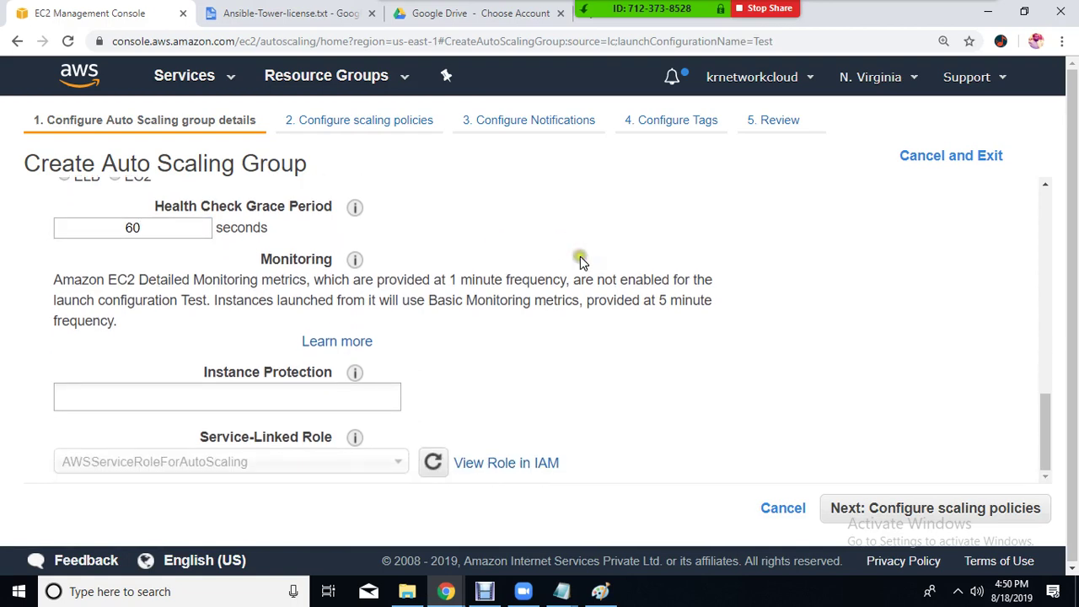
Keep the group at its initial size without notifications or tags, create the Auto Scaling group and close its creation status page
{"action": "scroll", "coordinate": [580, 256], "scroll_direction": "up", "scroll_amount": 4}
{"action": "left_click", "coordinate": [955, 505]}
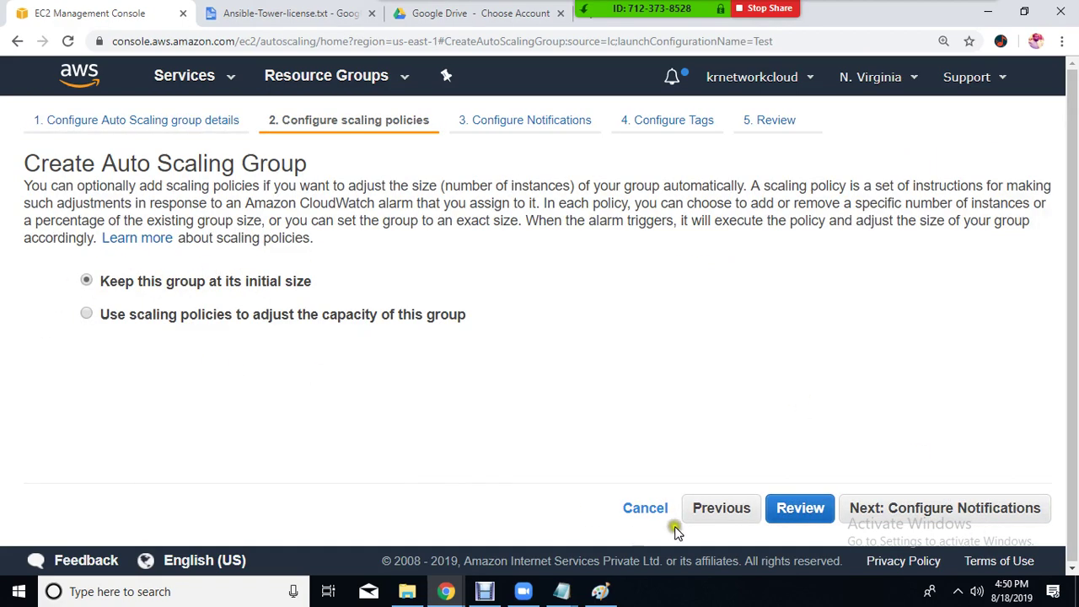
{"action": "left_click", "coordinate": [981, 493]}
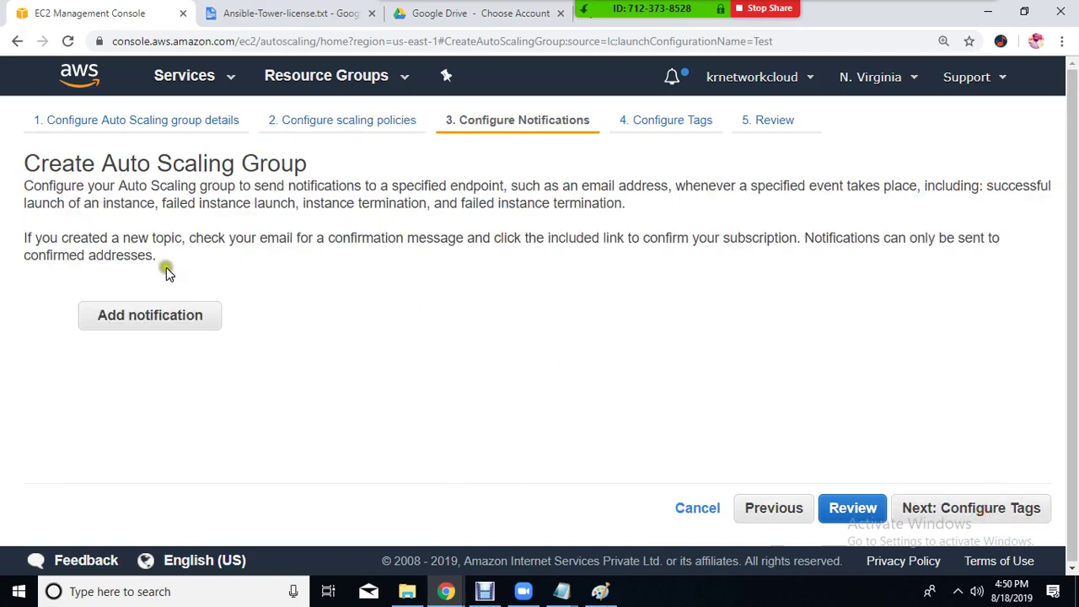
{"action": "left_click", "coordinate": [956, 506]}
{"action": "left_click", "coordinate": [1014, 509]}
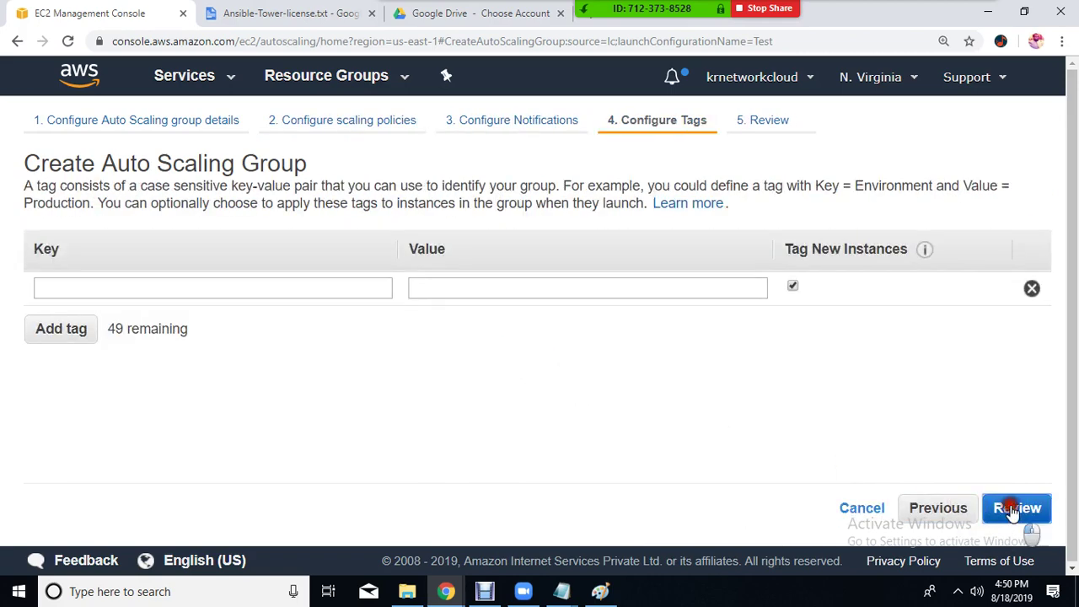
{"action": "left_click", "coordinate": [1003, 510]}
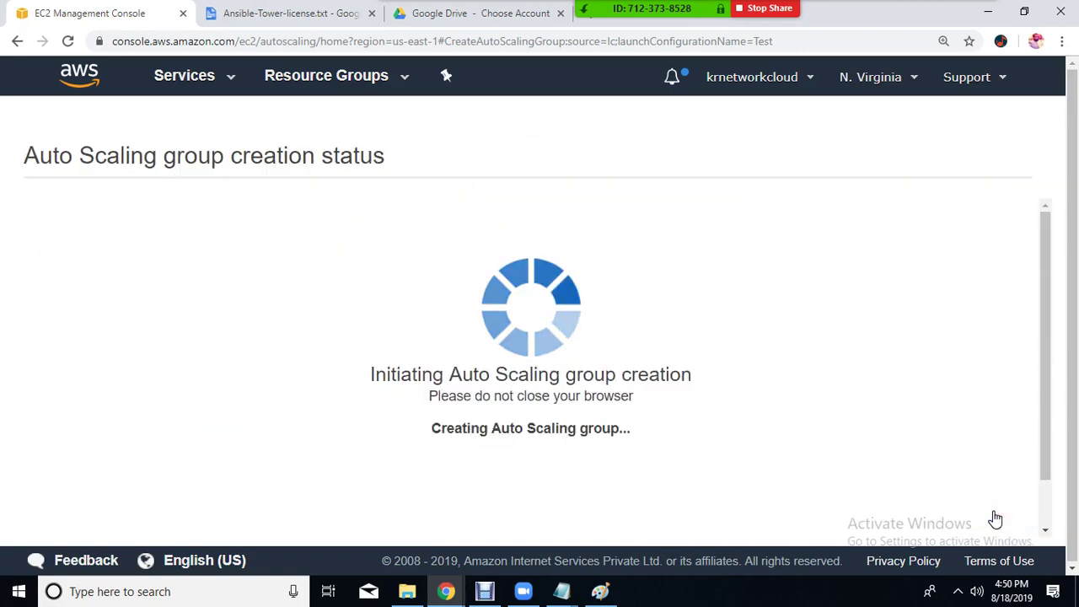
{"action": "left_click", "coordinate": [1028, 430]}
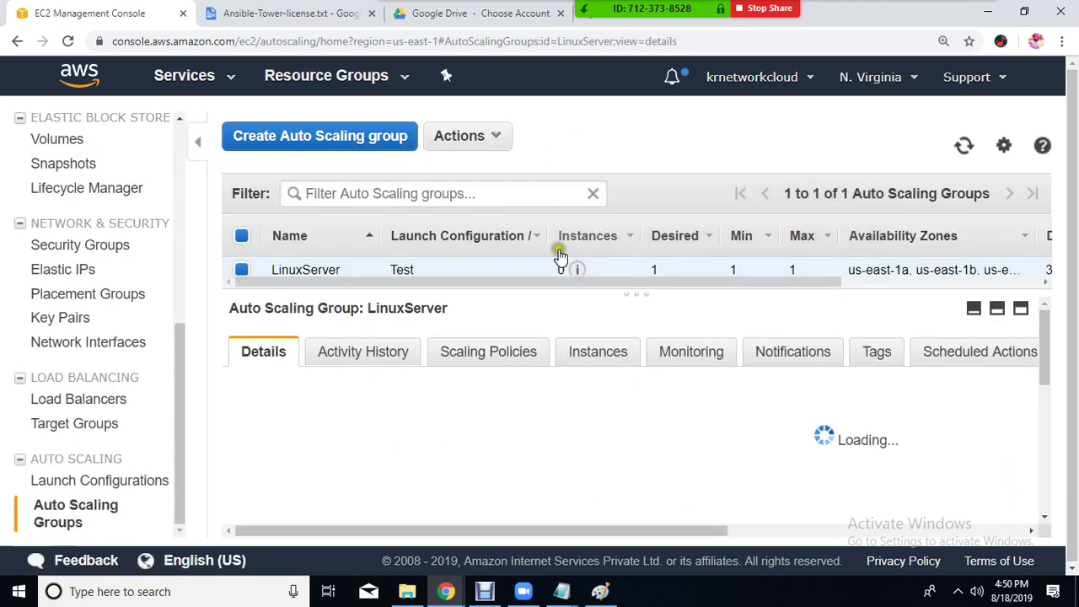
Open the EC2 Instances list, checking the computer's Wi-Fi connection while it loads, and enlarge the list area to show every instance
{"action": "scroll", "coordinate": [91, 268], "scroll_direction": "up", "scroll_amount": 5}
{"action": "left_click", "coordinate": [79, 283]}
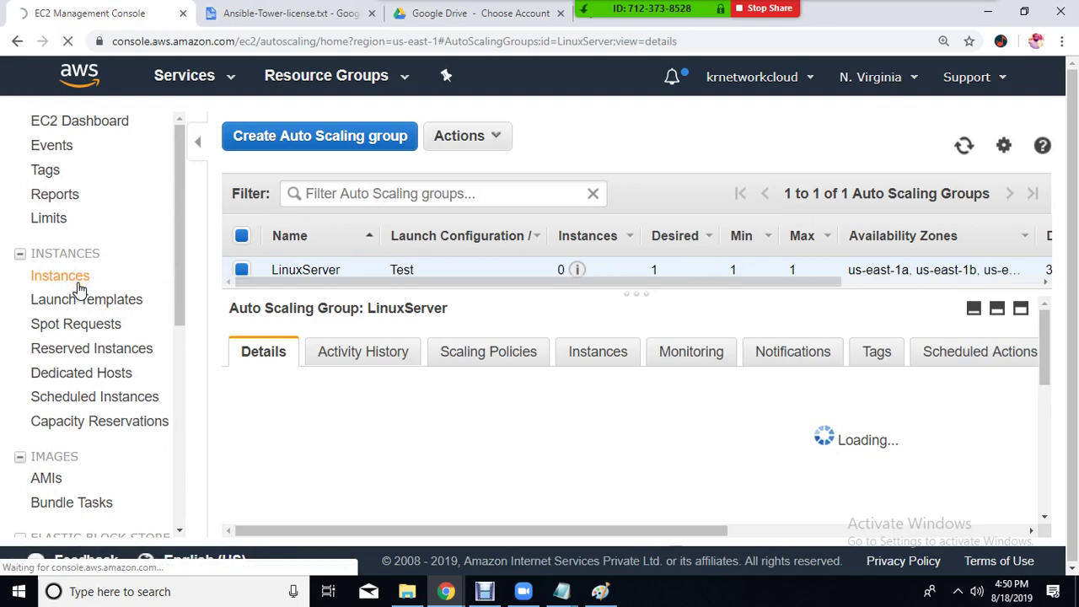
{"action": "left_click", "coordinate": [74, 284]}
{"action": "left_click", "coordinate": [957, 590]}
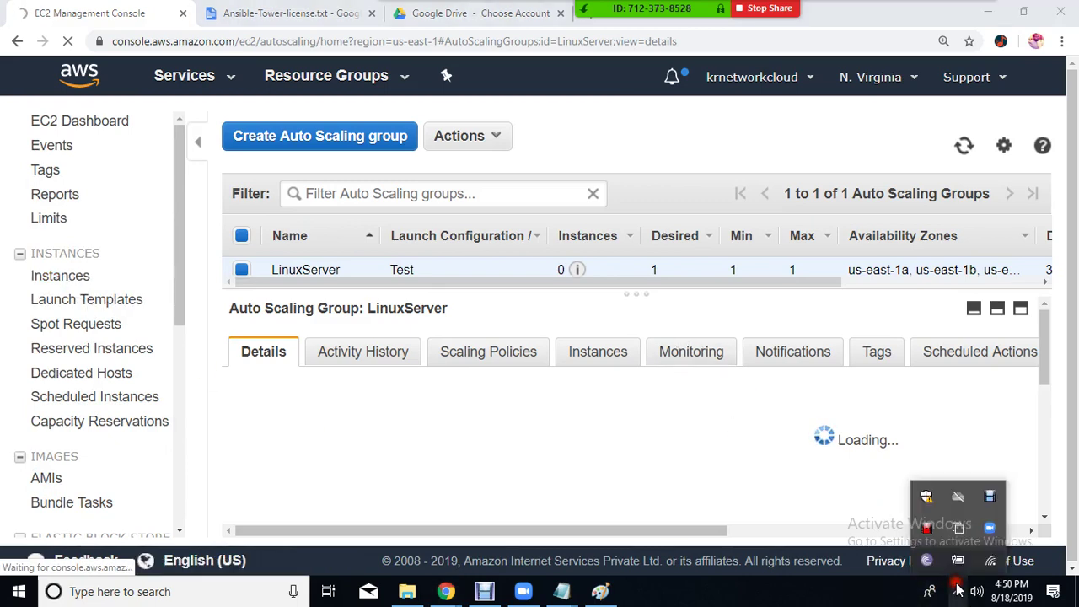
{"action": "left_click", "coordinate": [988, 560]}
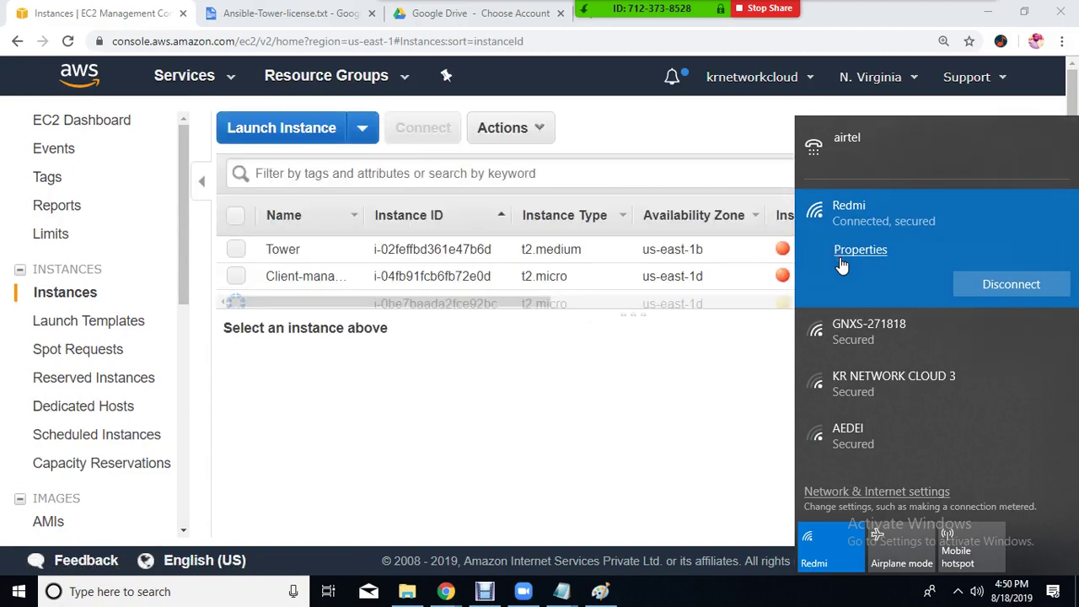
{"action": "left_click", "coordinate": [528, 335]}
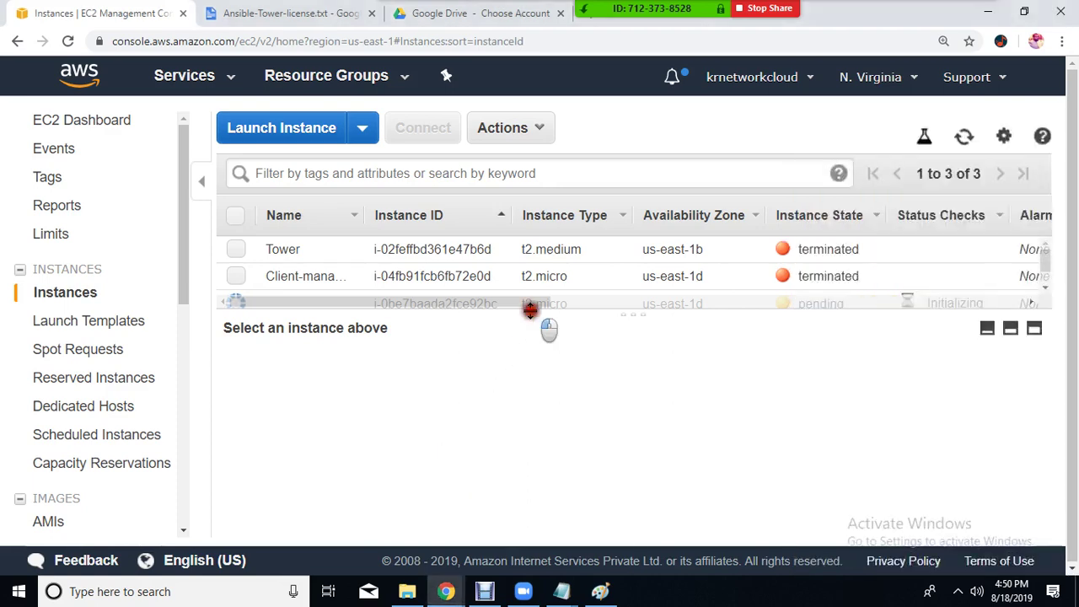
{"action": "left_click_drag", "start_coordinate": [531, 310], "coordinate": [501, 354]}
Open the default-target target group and check the health status of its registered targets
{"action": "scroll", "coordinate": [84, 405], "scroll_direction": "down", "scroll_amount": 5}
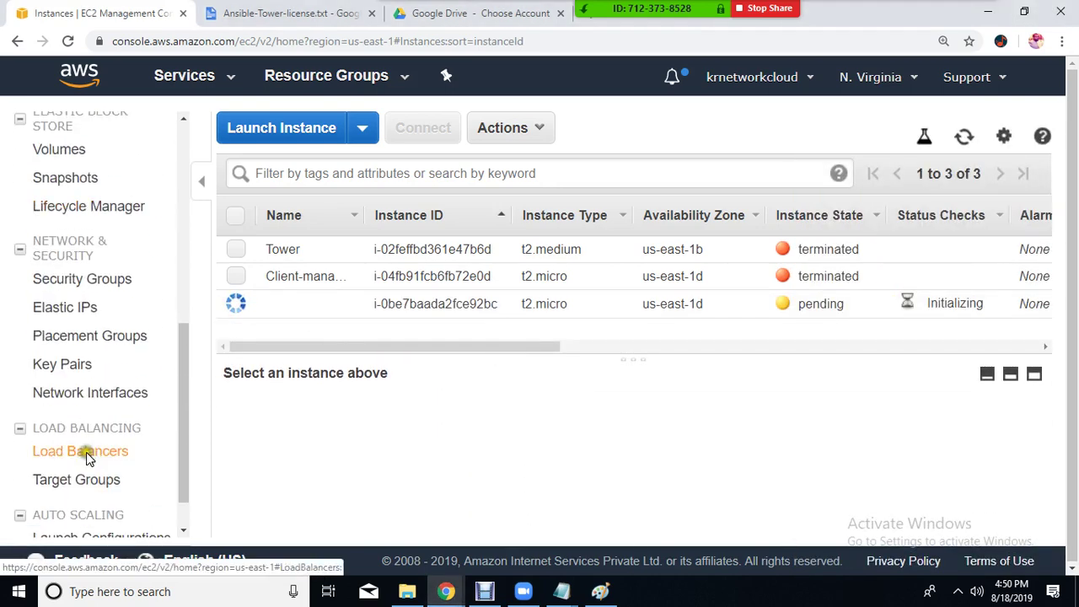
{"action": "left_click", "coordinate": [63, 484]}
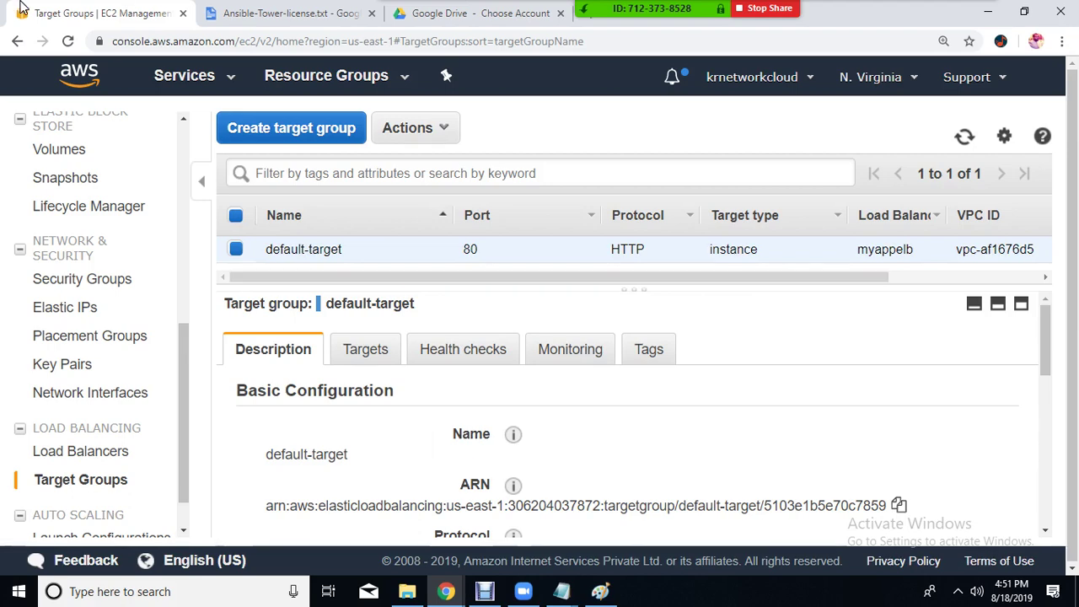
{"action": "left_click", "coordinate": [617, 28]}
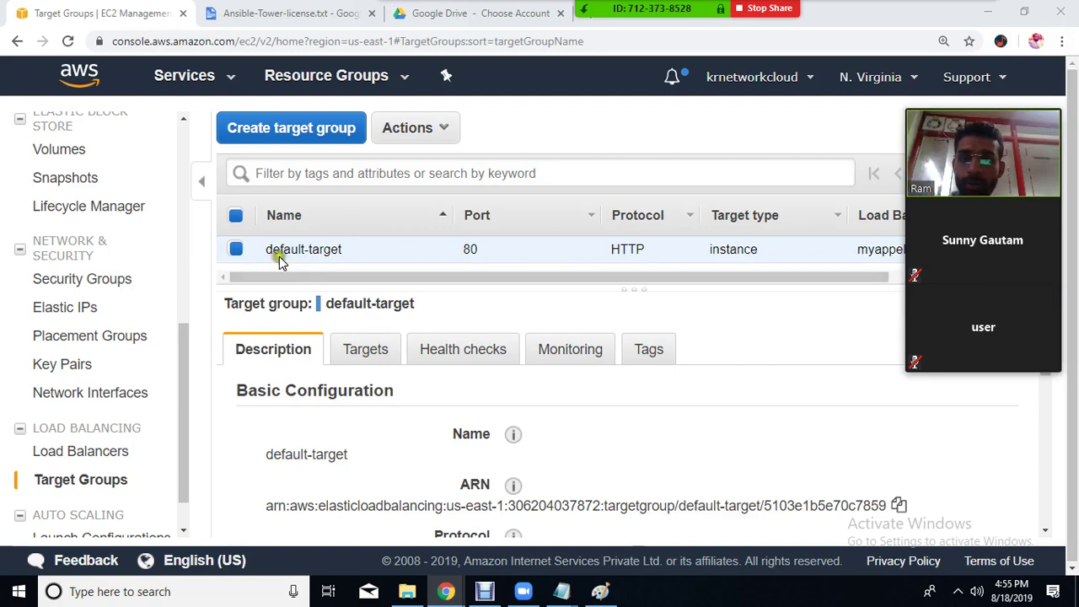
{"action": "left_click", "coordinate": [371, 350]}
{"action": "scroll", "coordinate": [373, 351], "scroll_direction": "down", "scroll_amount": 3}
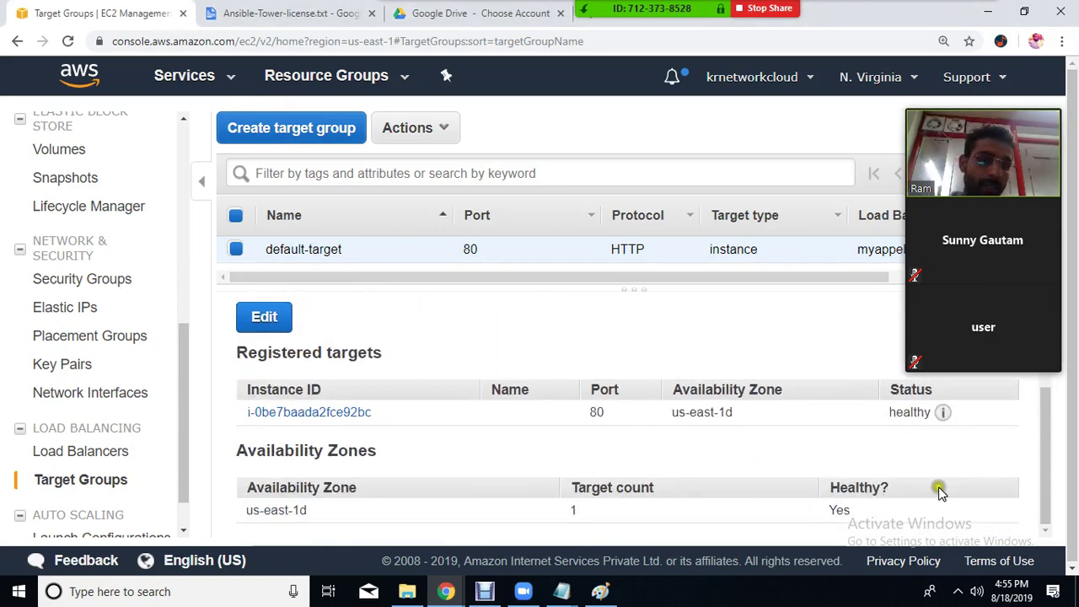
{"action": "double_click", "coordinate": [901, 412]}
{"action": "mouse_move", "coordinate": [938, 418]}
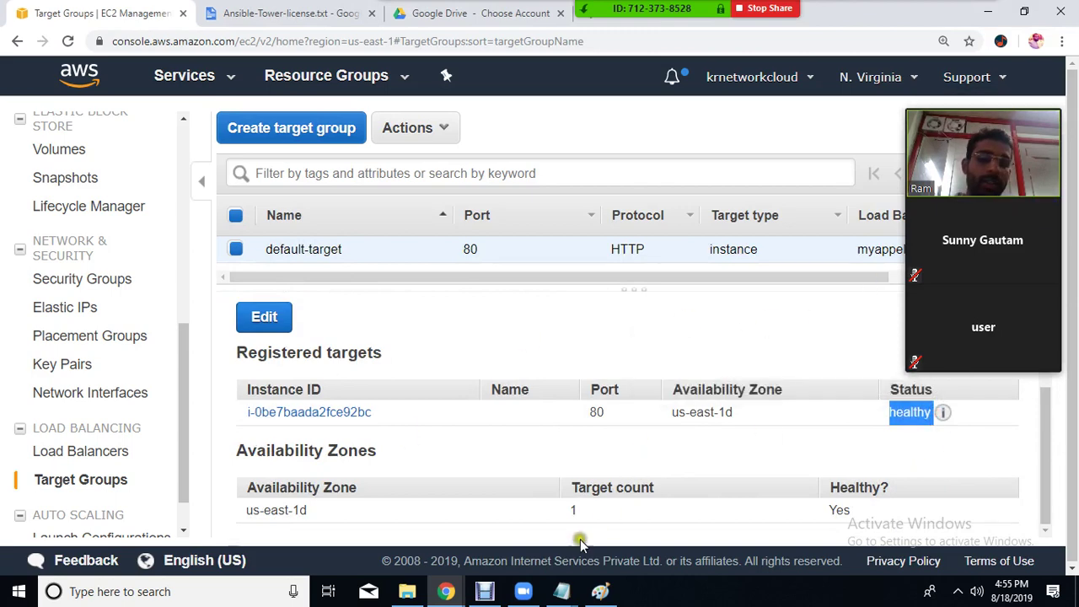
Reposition the floating meeting video panel and hide its thumbnail video so the console is uncovered
{"action": "left_click", "coordinate": [485, 591]}
{"action": "left_click", "coordinate": [484, 591]}
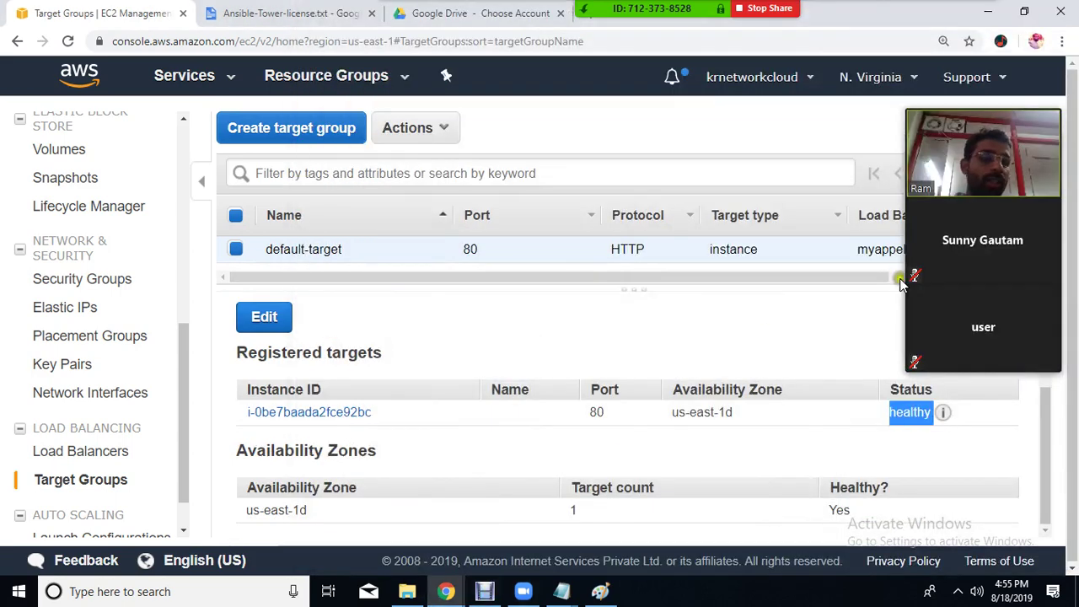
{"action": "left_click_drag", "start_coordinate": [1006, 118], "coordinate": [1050, 8]}
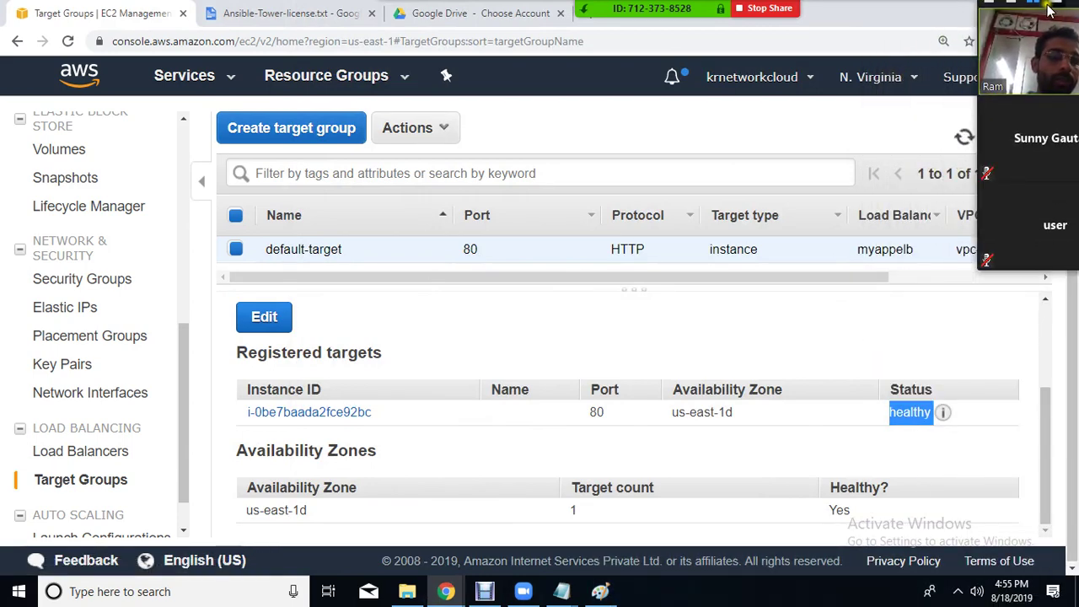
{"action": "left_click_drag", "start_coordinate": [1050, 9], "coordinate": [921, 106]}
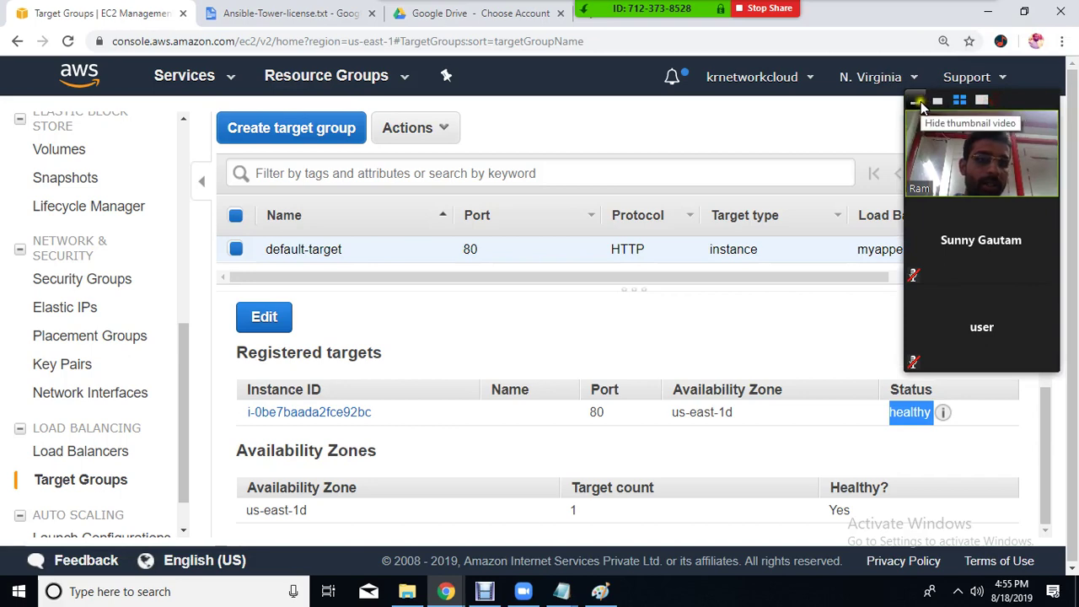
{"action": "left_click", "coordinate": [919, 101]}
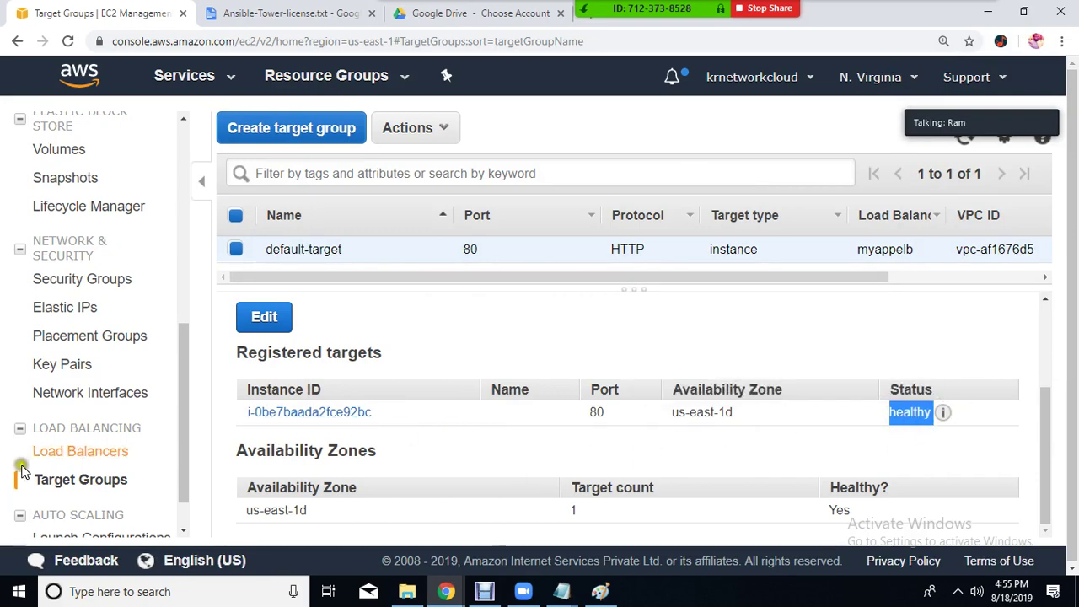
Open the Load Balancers list and copy the DNS name of the myappelb load balancer
{"action": "scroll", "coordinate": [50, 438], "scroll_direction": "down", "scroll_amount": 1}
{"action": "left_click", "coordinate": [88, 402]}
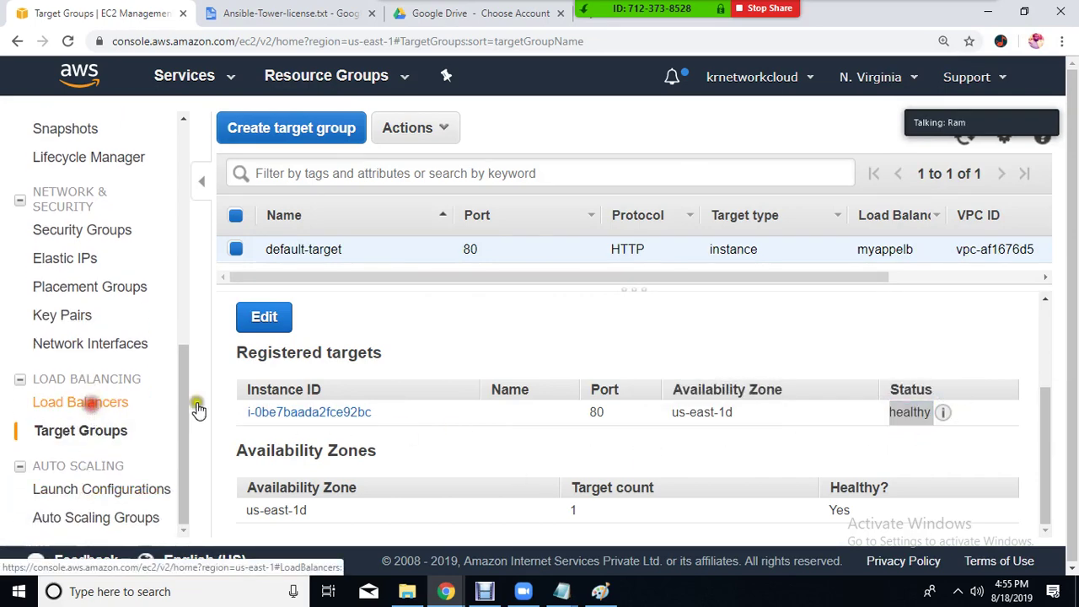
{"action": "left_click", "coordinate": [137, 403]}
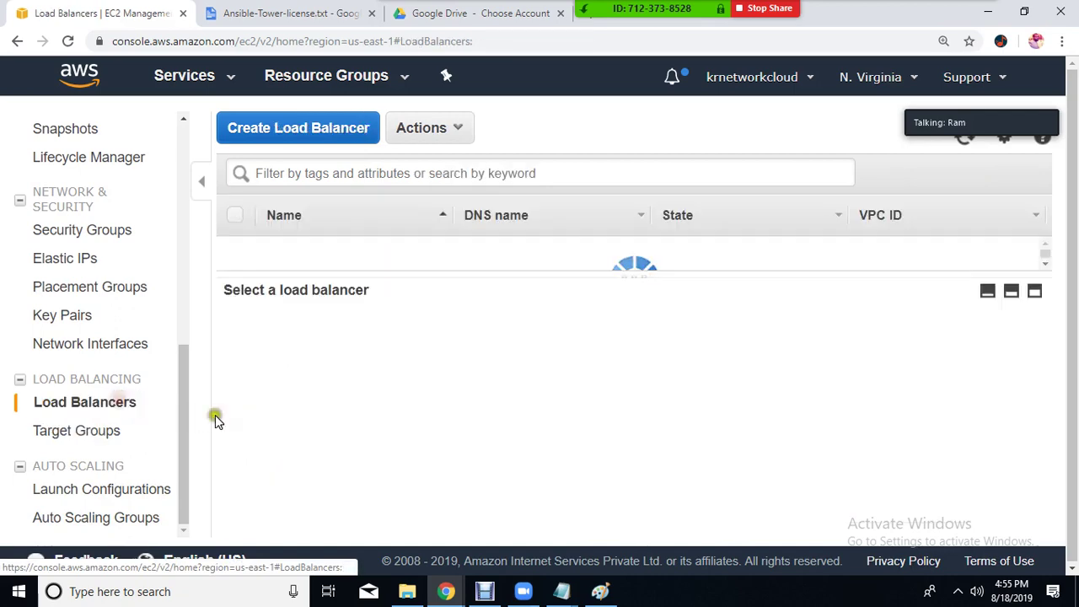
{"action": "left_click_drag", "start_coordinate": [513, 274], "coordinate": [510, 325]}
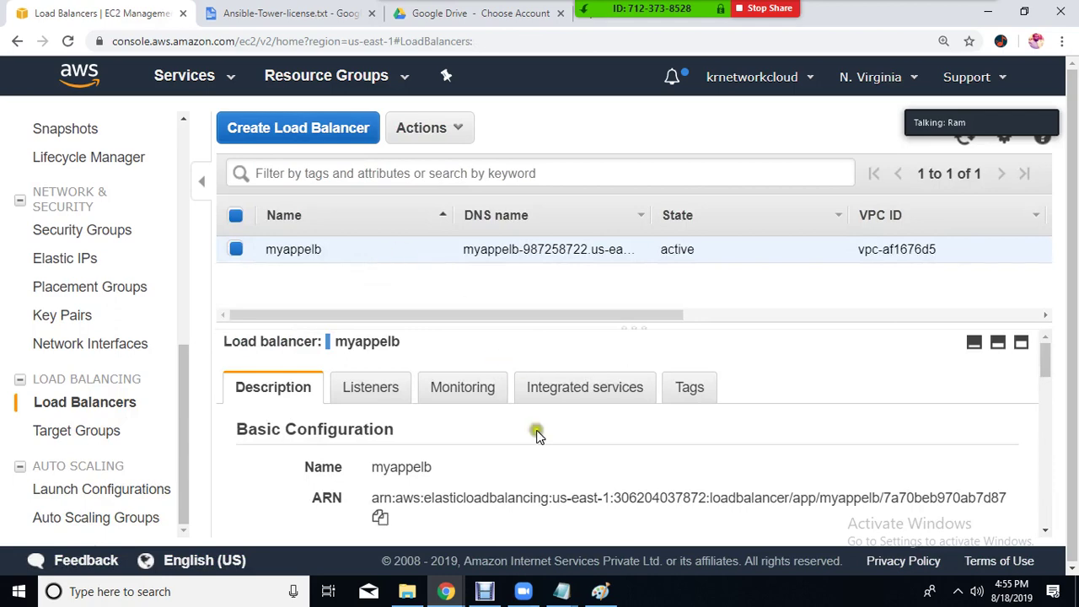
{"action": "scroll", "coordinate": [646, 488], "scroll_direction": "down", "scroll_amount": 2}
{"action": "left_click", "coordinate": [708, 392]}
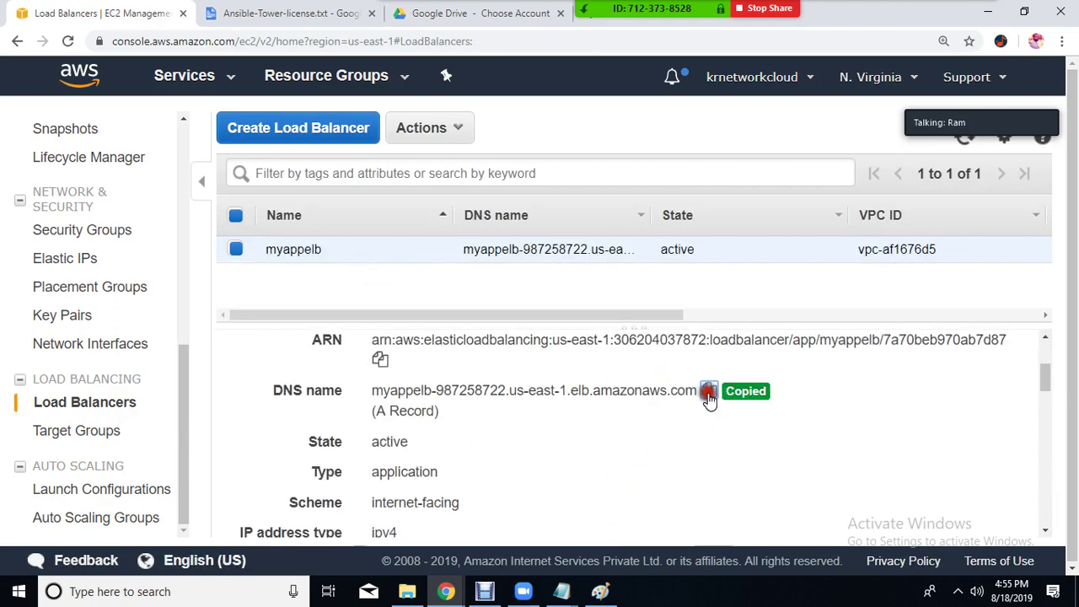
Load the copied load balancer DNS name in the license file's browser tab and examine the web page text it serves
{"action": "left_click", "coordinate": [345, 14]}
{"action": "left_click", "coordinate": [384, 42]}
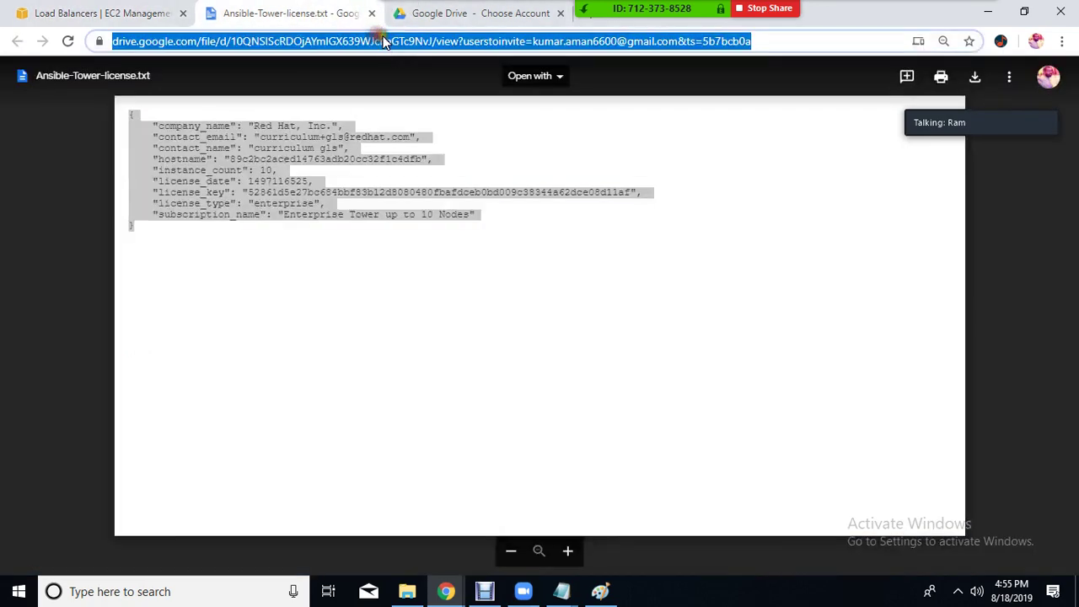
{"action": "key", "text": "ctrl+v"}
{"action": "key", "text": "Return"}
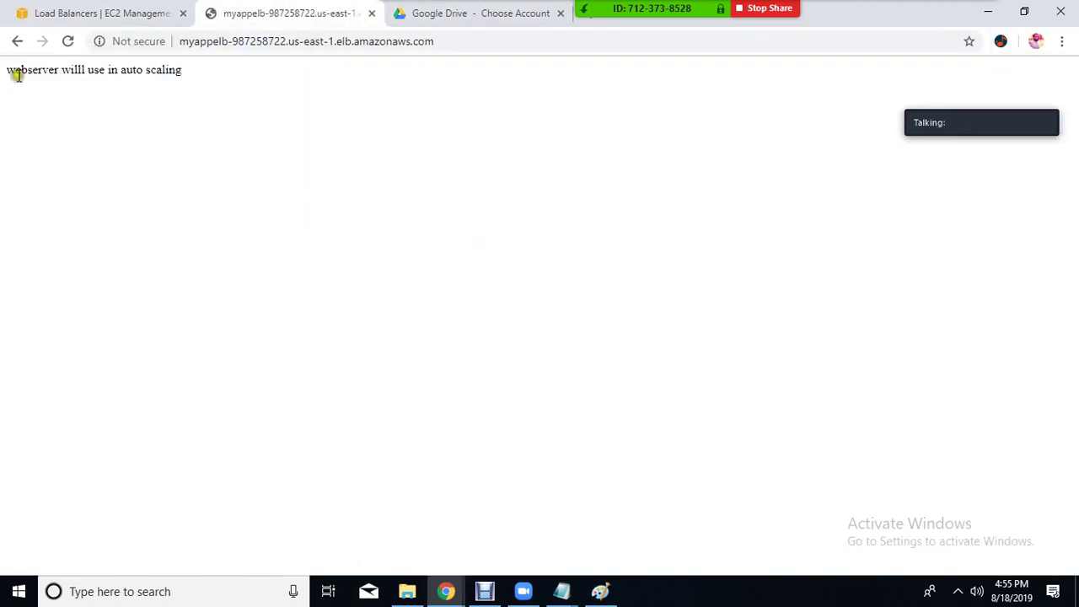
{"action": "left_click_drag", "start_coordinate": [15, 70], "coordinate": [185, 82]}
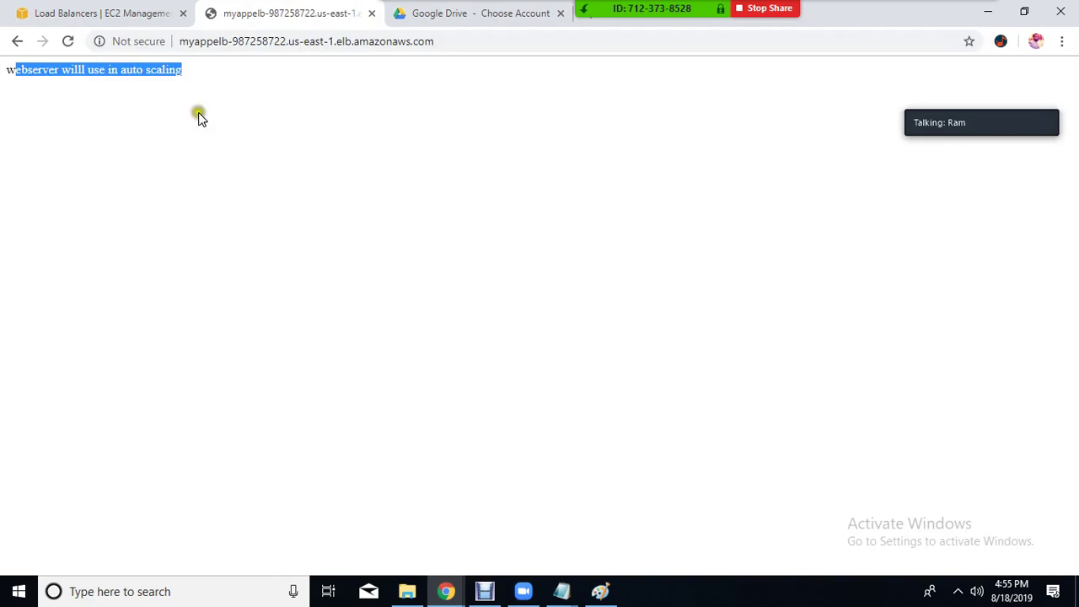
Return to the EC2 console's Instances list, select the running t2.micro instance and copy its IPv4 public IP
{"action": "left_click", "coordinate": [67, 11]}
{"action": "scroll", "coordinate": [98, 243], "scroll_direction": "up", "scroll_amount": 3}
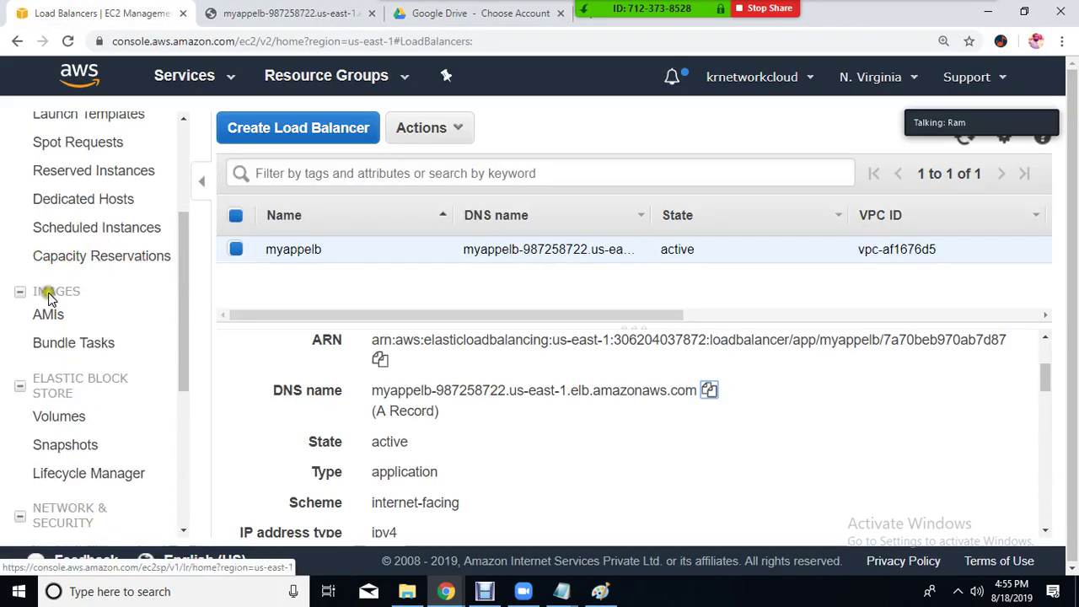
{"action": "scroll", "coordinate": [51, 278], "scroll_direction": "up", "scroll_amount": 3}
{"action": "left_click", "coordinate": [63, 295]}
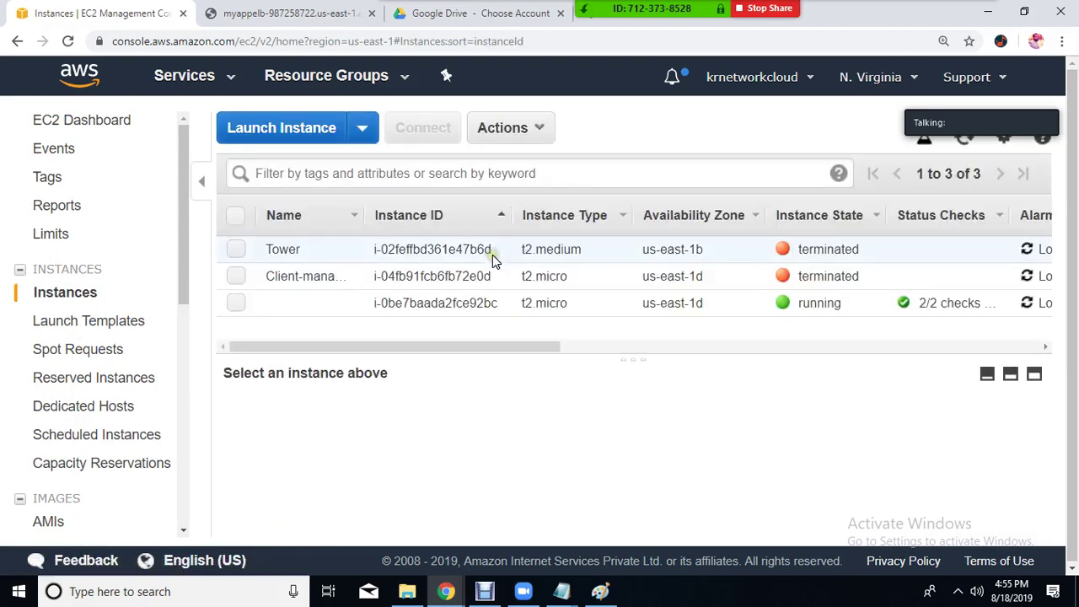
{"action": "left_click", "coordinate": [521, 302]}
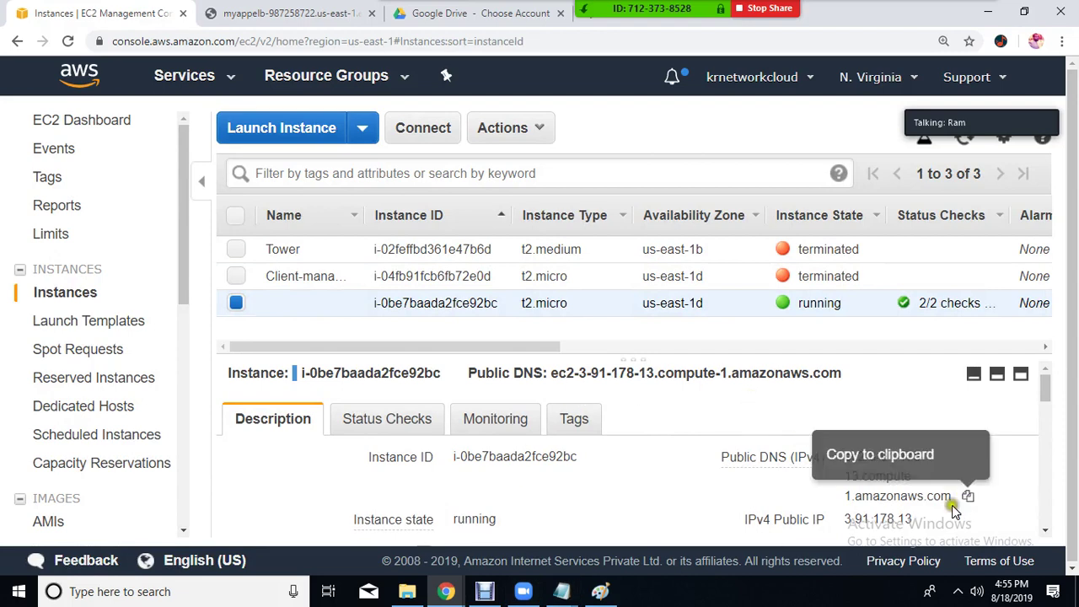
{"action": "left_click", "coordinate": [926, 520]}
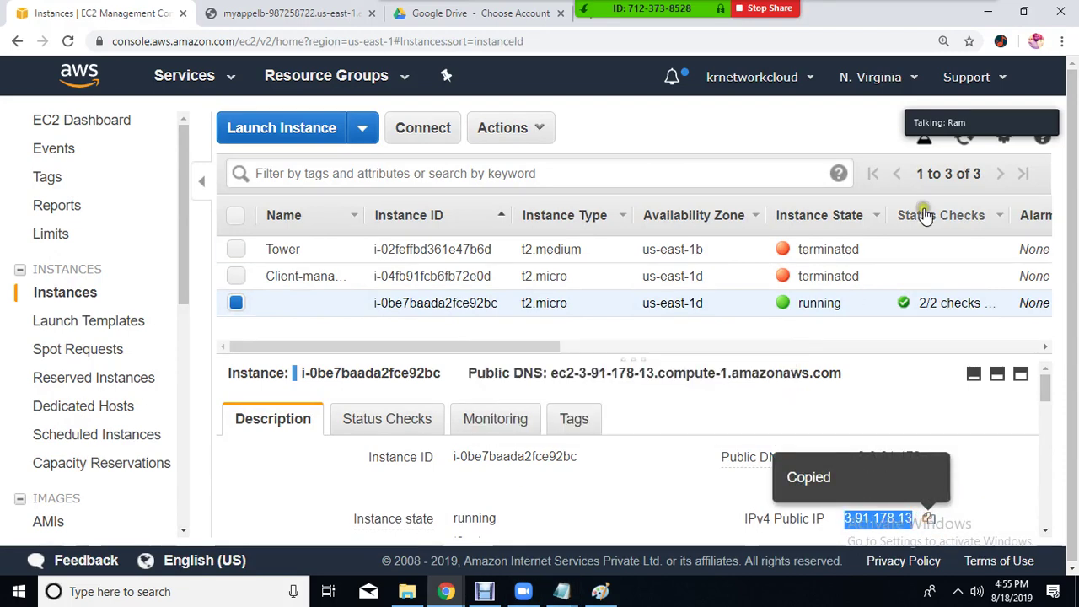
Minimize the browser and close the untitled Notepad note without saving it
{"action": "left_click", "coordinate": [988, 10]}
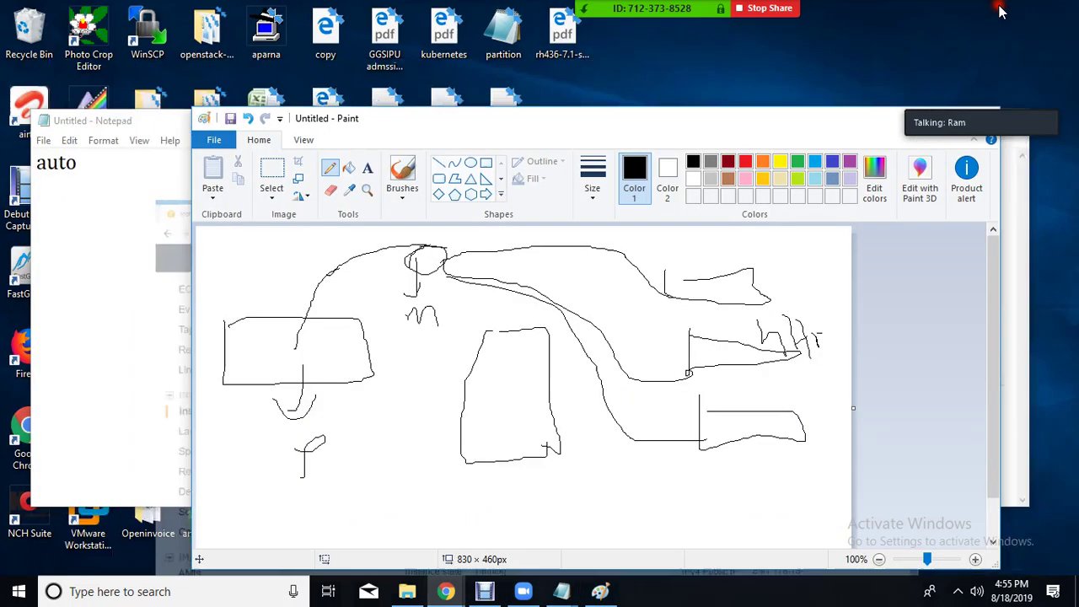
{"action": "left_click", "coordinate": [139, 140]}
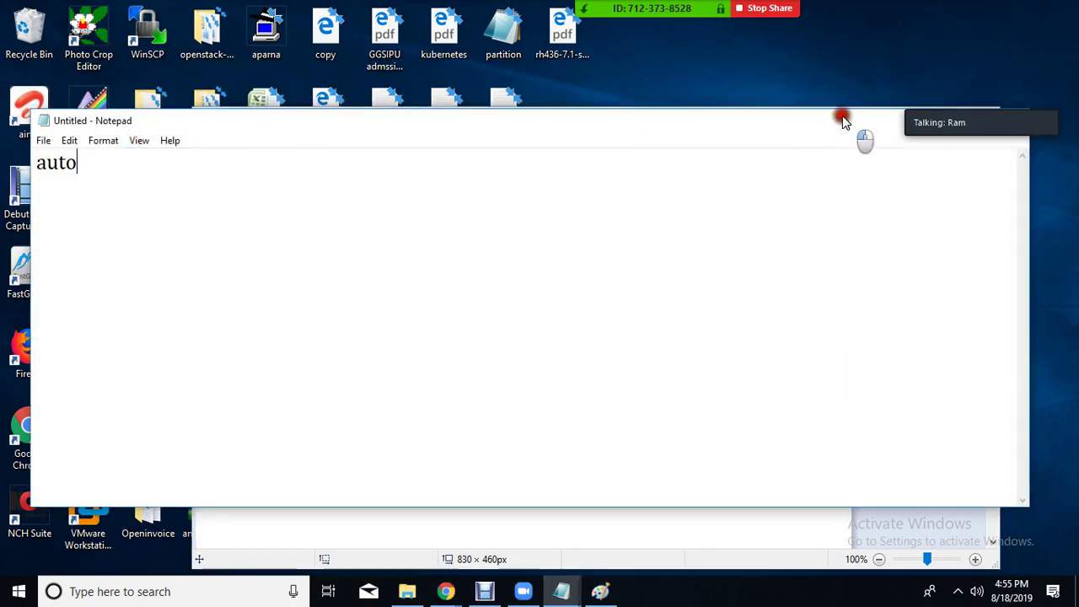
{"action": "left_click", "coordinate": [857, 214]}
{"action": "left_click", "coordinate": [590, 306]}
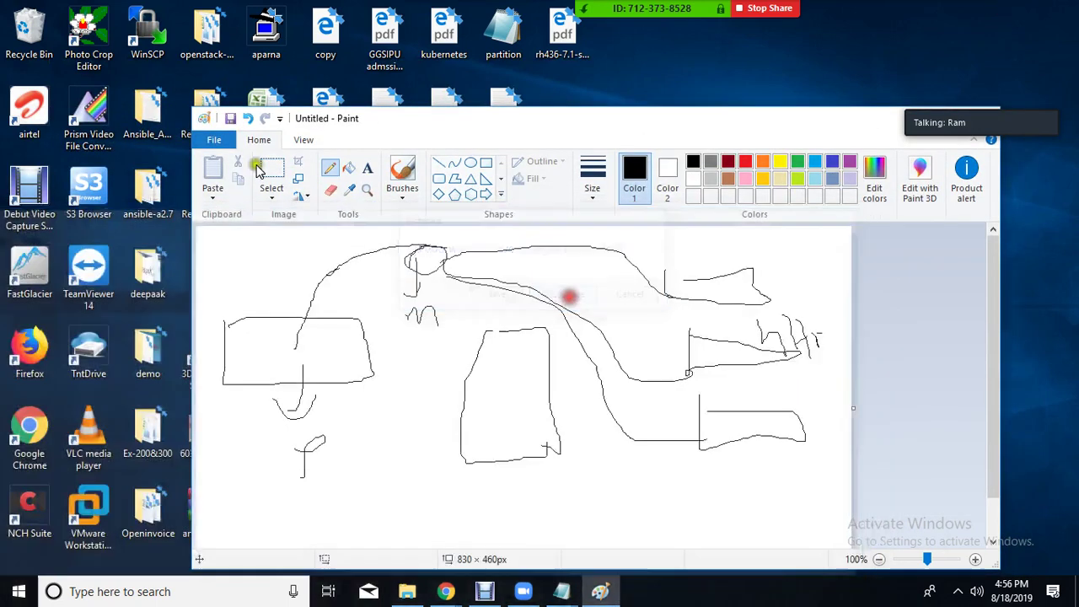
Close the untitled Paint drawing without saving it
{"action": "left_click_drag", "start_coordinate": [449, 125], "coordinate": [597, 195]}
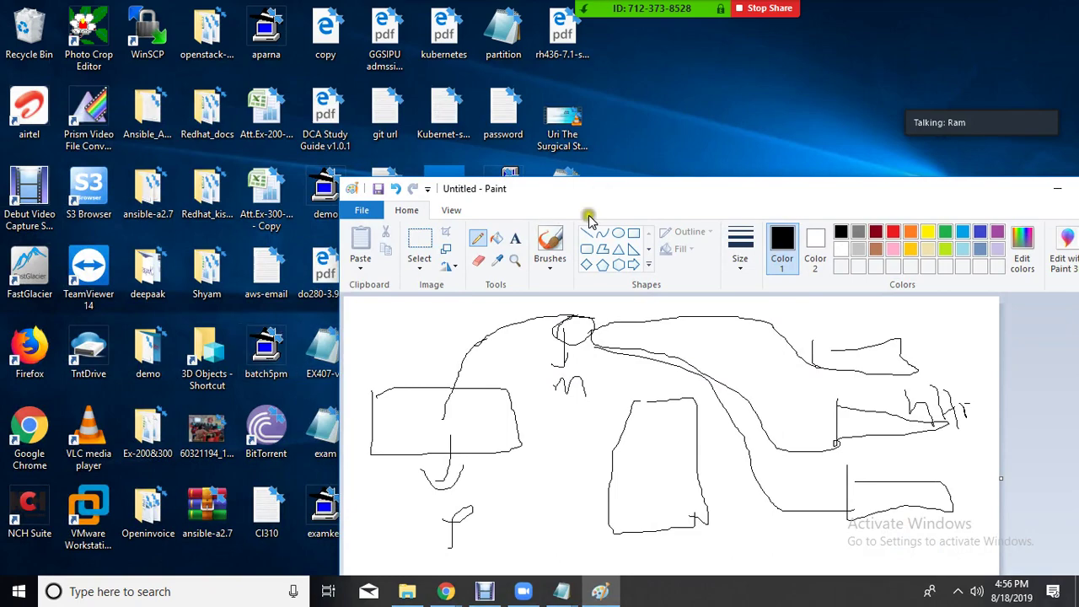
{"action": "mouse_move", "coordinate": [955, 182]}
{"action": "left_mouse_down"}
{"action": "mouse_move", "coordinate": [850, 205]}
{"action": "mouse_move", "coordinate": [752, 198]}
{"action": "left_mouse_up"}
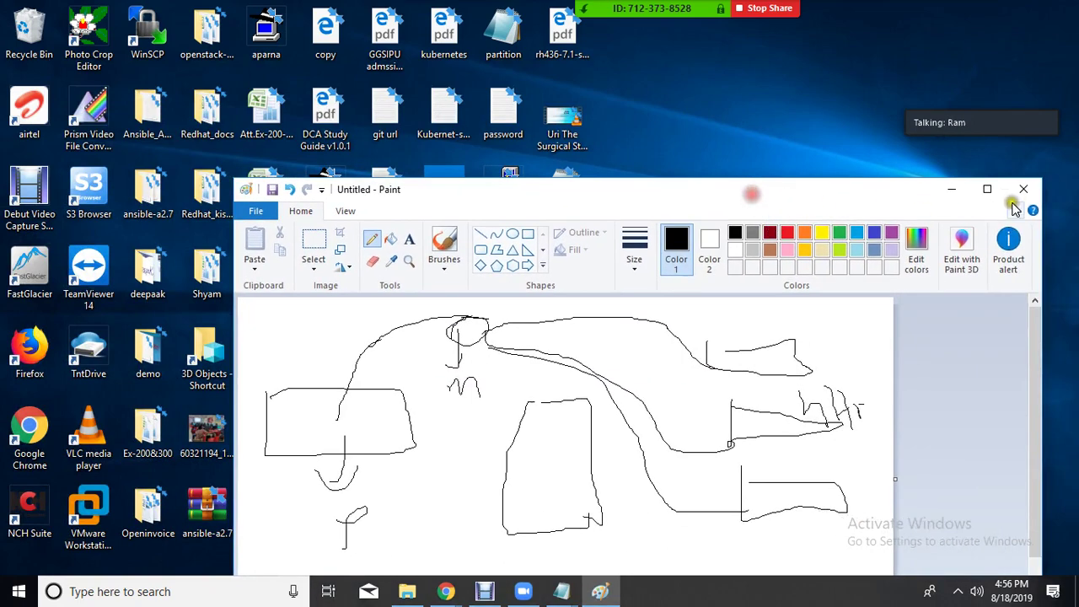
{"action": "left_click", "coordinate": [1023, 189]}
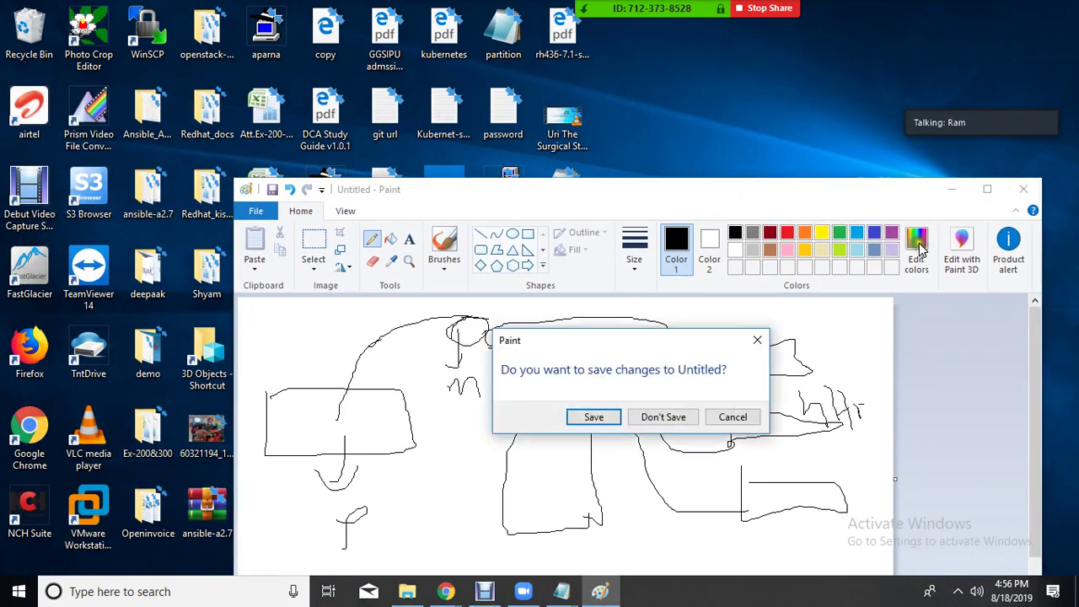
{"action": "left_click", "coordinate": [650, 416]}
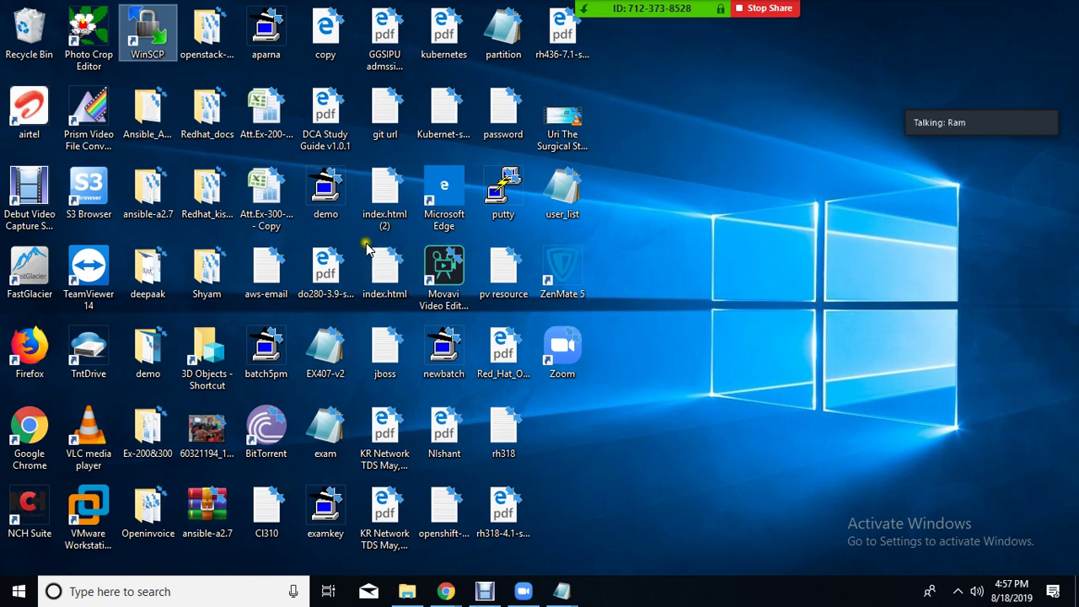
Start a PuTTY SSH session to the copied instance IP 3.91.178.13, using the awsclass private key file for authentication
{"action": "mouse_move", "coordinate": [448, 589]}
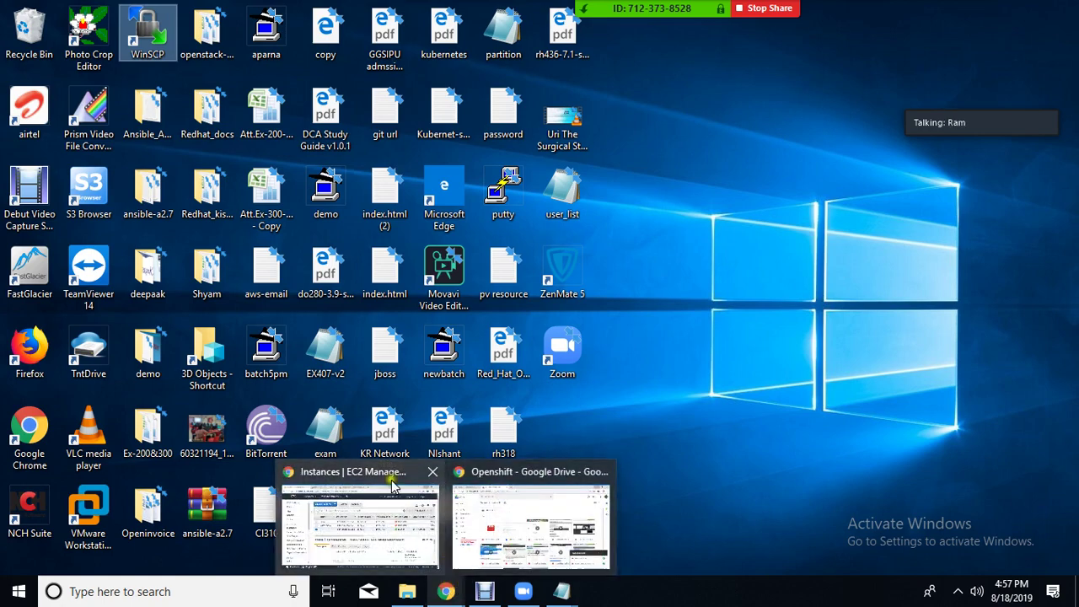
{"action": "double_click", "coordinate": [503, 189]}
{"action": "key", "text": "ctrl+v"}
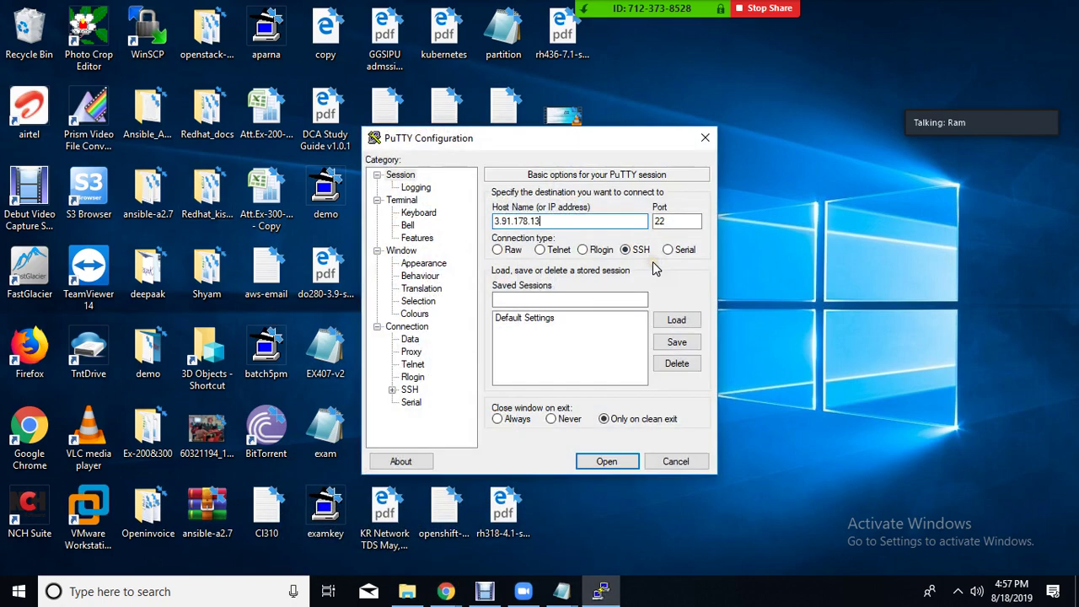
{"action": "left_click", "coordinate": [391, 389]}
{"action": "left_click", "coordinate": [423, 376]}
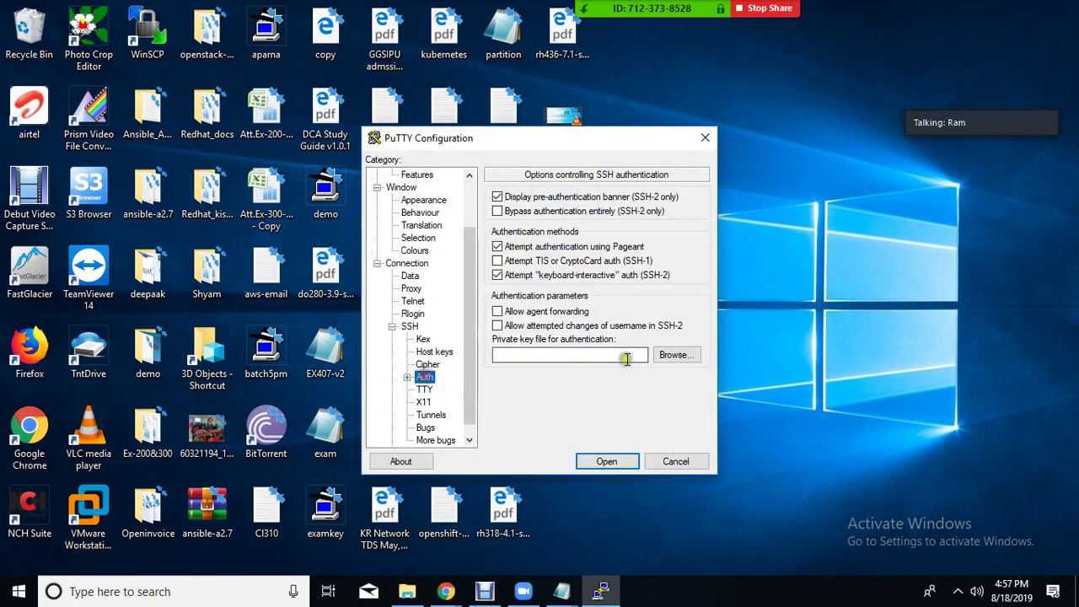
{"action": "left_click", "coordinate": [687, 356]}
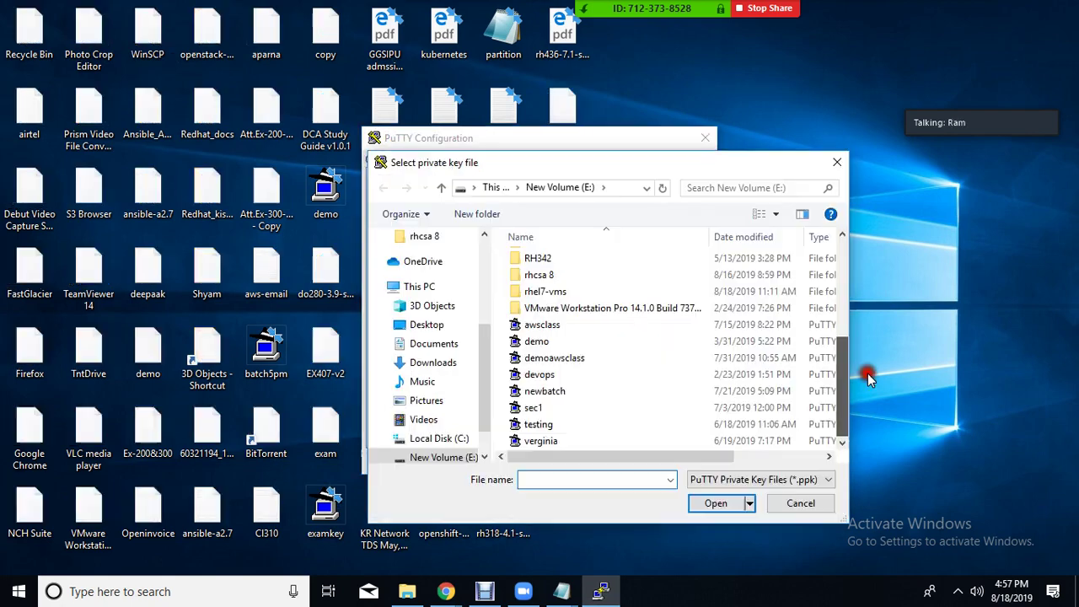
{"action": "double_click", "coordinate": [561, 317]}
{"action": "left_click", "coordinate": [606, 461]}
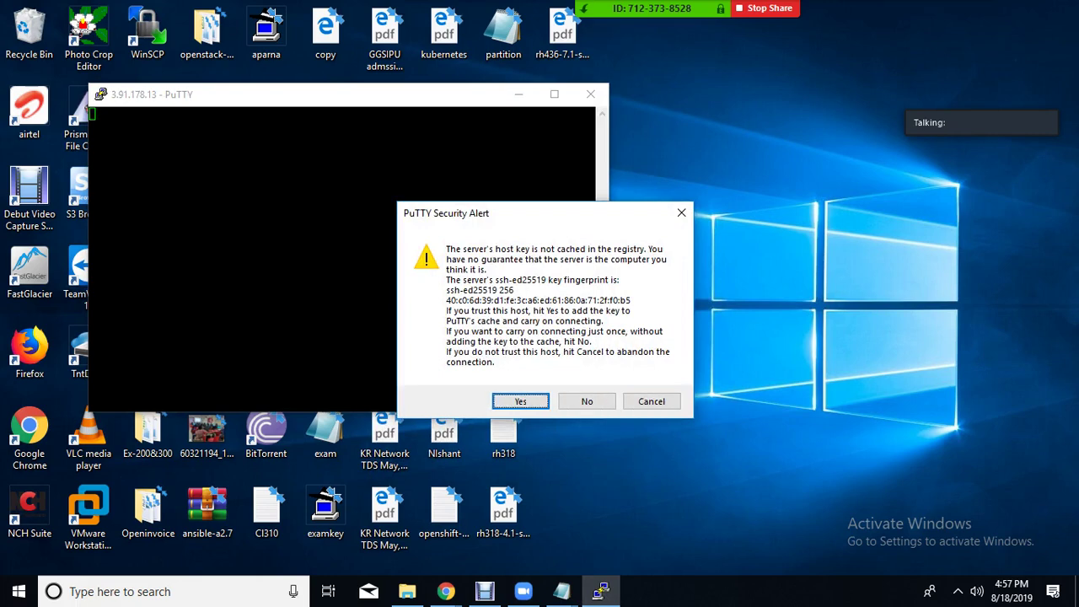
Accept the server's host key and log in to the instance as ec2-user
{"action": "left_click", "coordinate": [510, 401]}
{"action": "type", "text": "centos"}
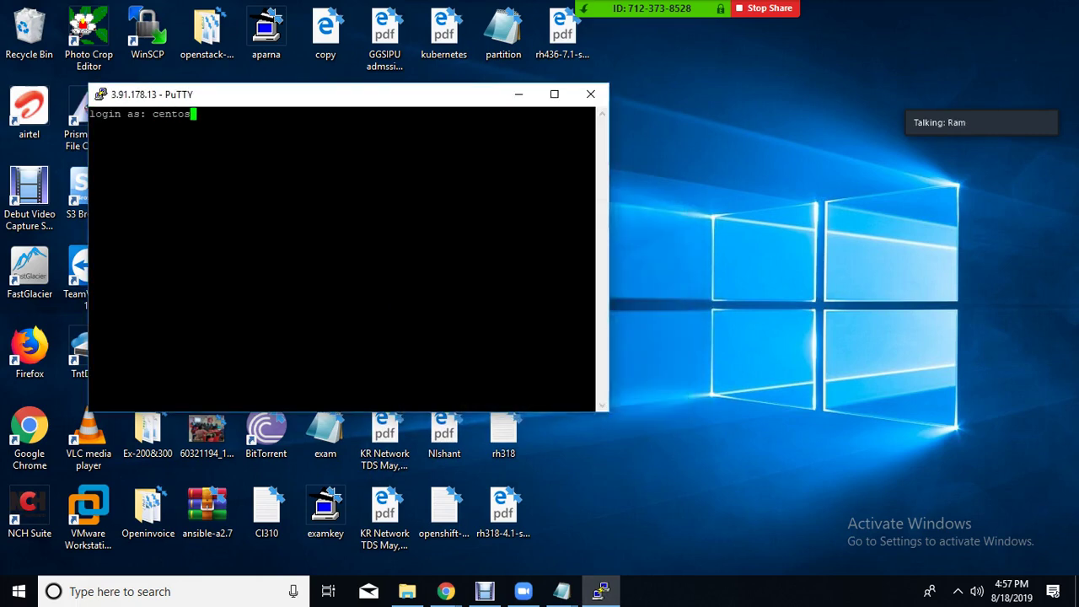
{"action": "key", "text": "BackSpace"}
{"action": "key", "text": "BackSpace"}
{"action": "key", "text": "BackSpace"}
{"action": "key", "text": "BackSpace"}
{"action": "key", "text": "BackSpace"}
{"action": "key", "text": "BackSpace"}
{"action": "type", "text": "ec2-user"}
{"action": "key", "text": "Return"}
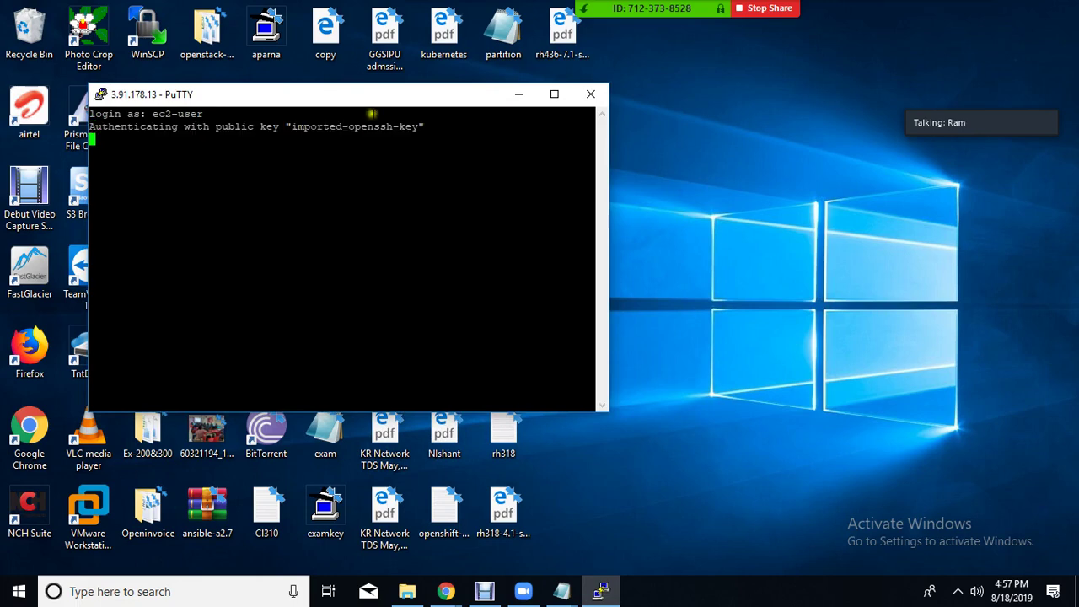
Switch the PuTTY terminal to system colours and set its font to Courier New Bold, size 16
{"action": "right_click", "coordinate": [364, 101]}
{"action": "left_click", "coordinate": [445, 328]}
{"action": "left_click", "coordinate": [415, 313]}
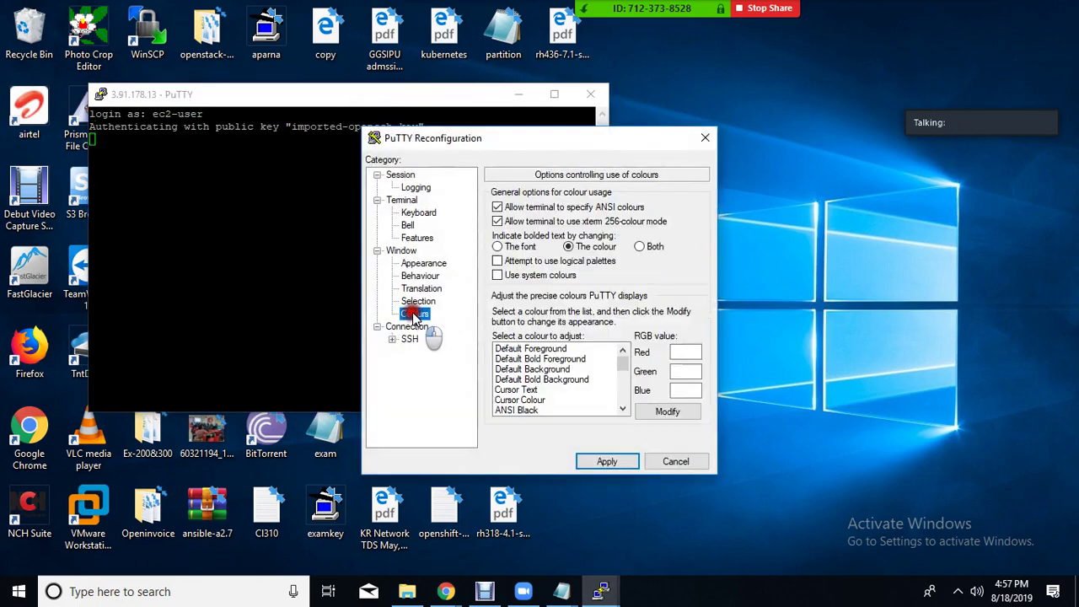
{"action": "left_click", "coordinate": [424, 263]}
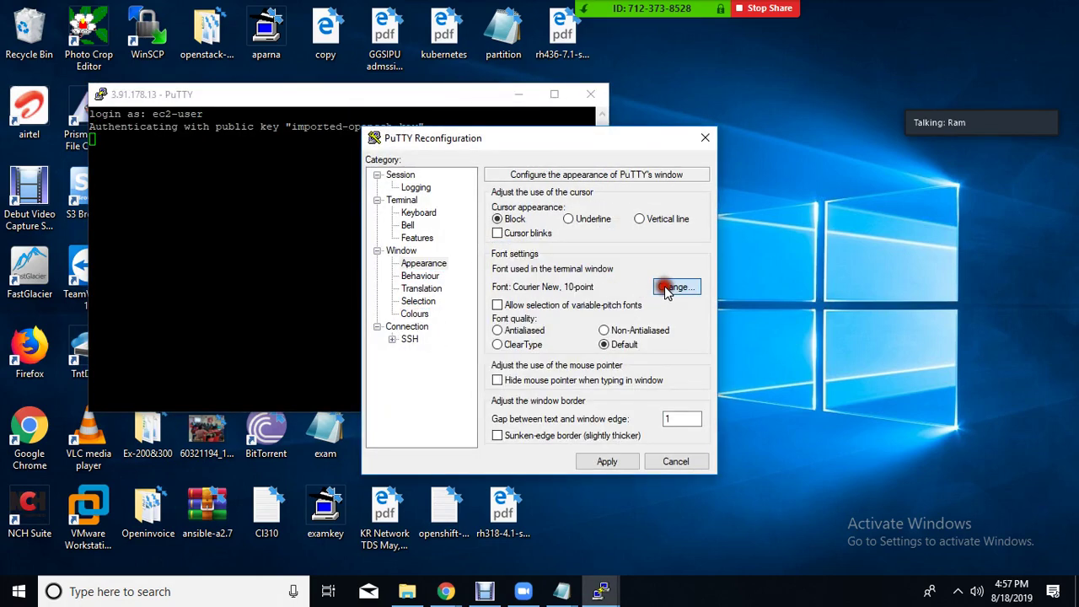
{"action": "left_click", "coordinate": [673, 286]}
{"action": "left_click", "coordinate": [558, 298]}
{"action": "left_click", "coordinate": [672, 304]}
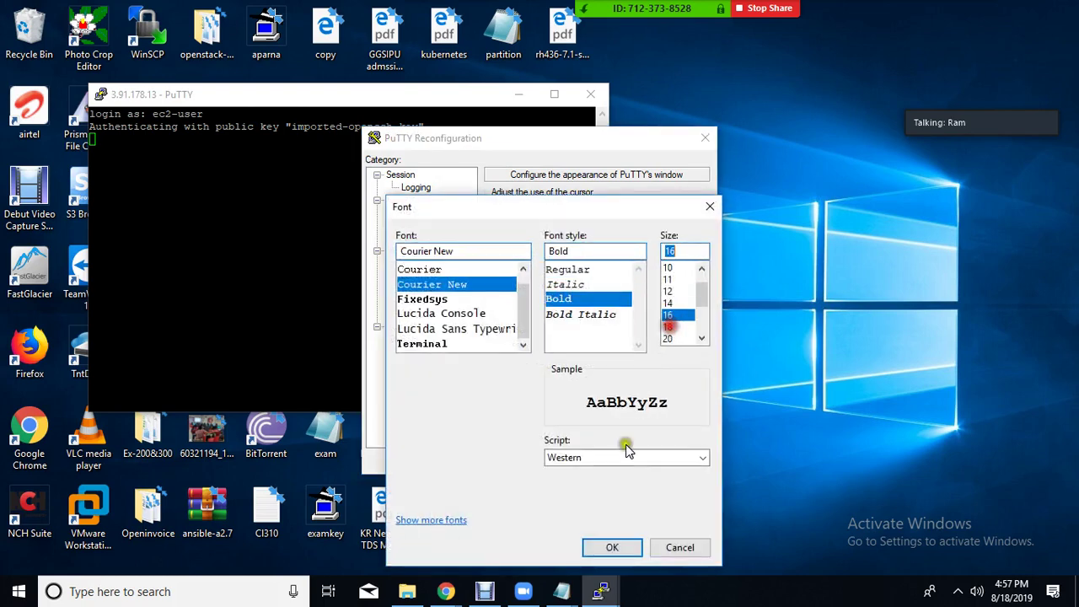
{"action": "left_click", "coordinate": [611, 547]}
{"action": "left_click", "coordinate": [599, 462]}
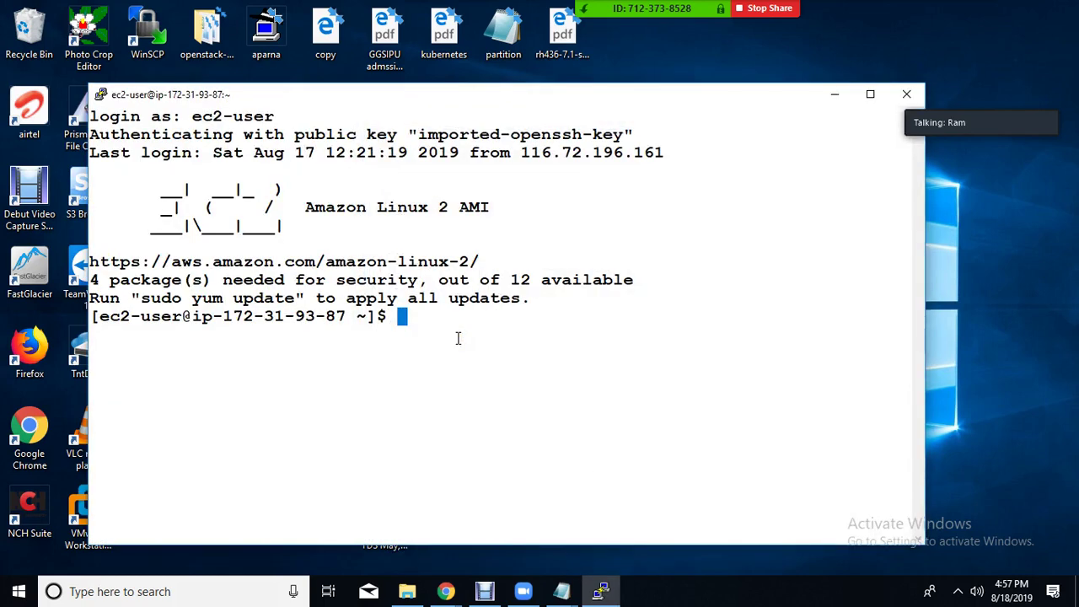
Switch to a root shell on the instance with sudo -i
{"action": "type", "text": "sudo -i"}
{"action": "key", "text": "Return"}
{"action": "key", "text": "Return"}
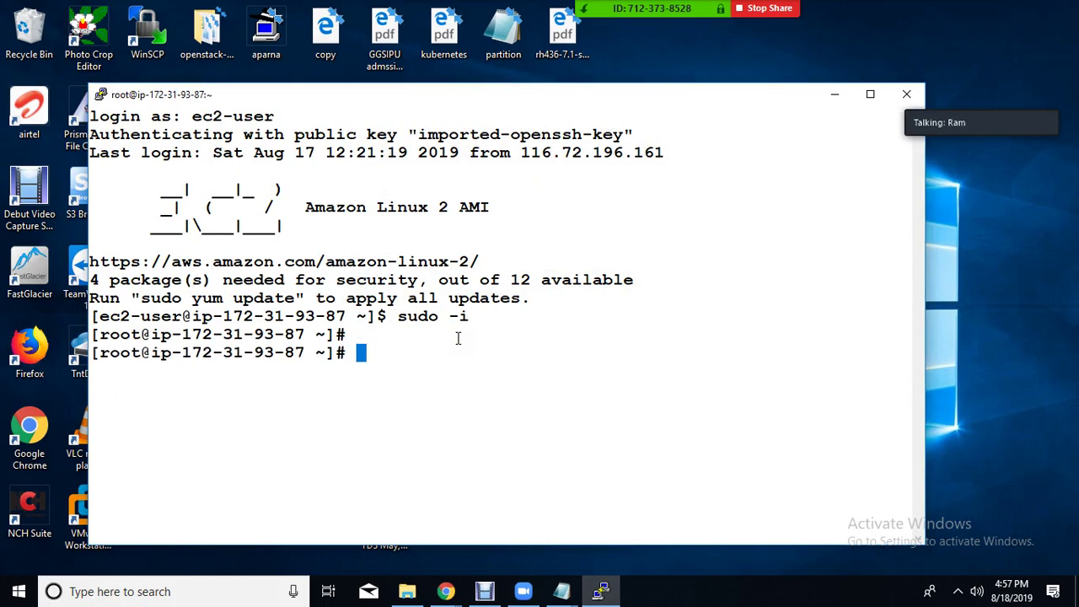
Try to follow the web server's access log with tailf /var/log/httpd/access_log on a cleared terminal
{"action": "type", "text": "tail"}
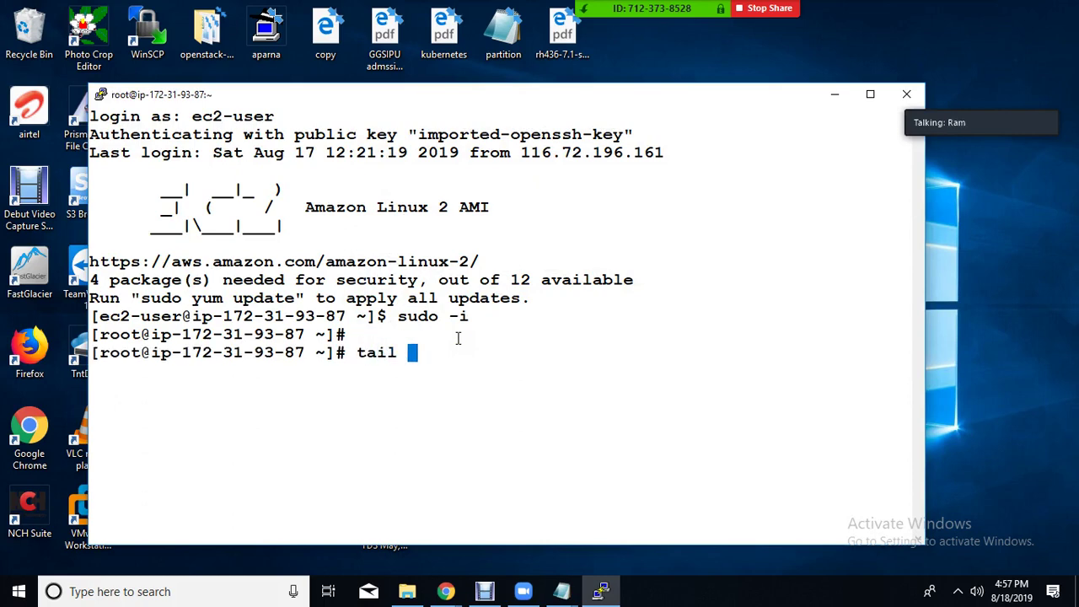
{"action": "key", "text": "BackSpace"}
{"action": "type", "text": "f   /var/log"}
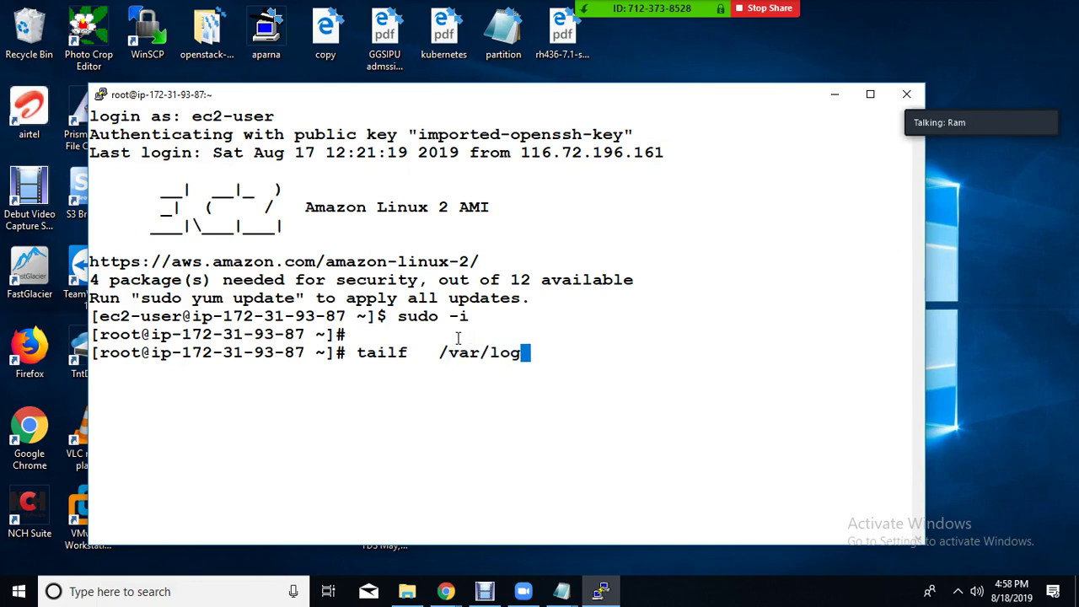
{"action": "type", "text": "/httpd/ac"}
{"action": "key", "text": "Tab"}
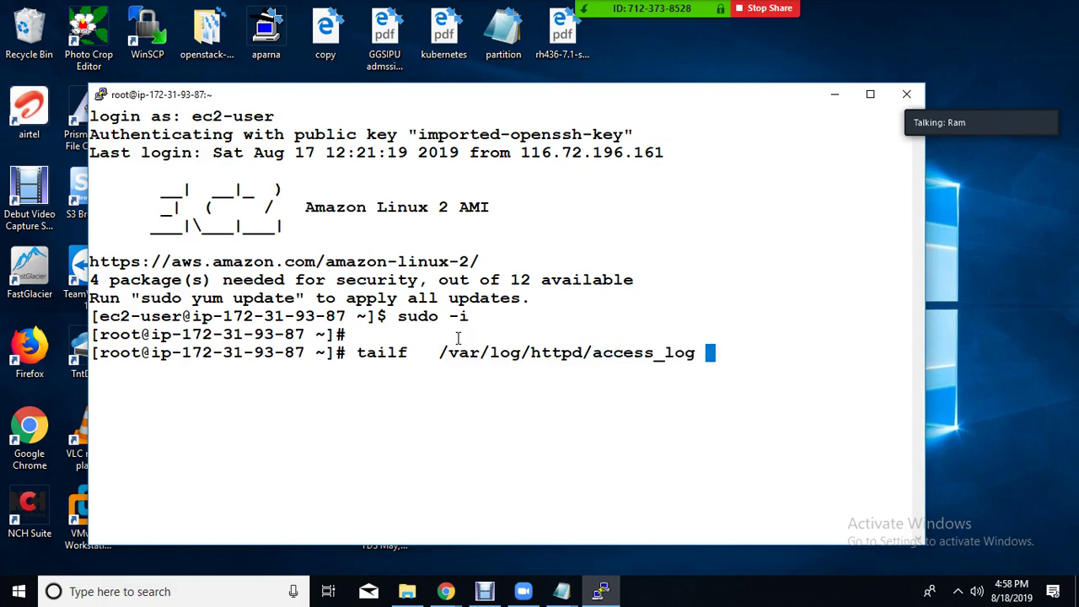
{"action": "key", "text": "ctrl+l"}
{"action": "key", "text": "Return"}
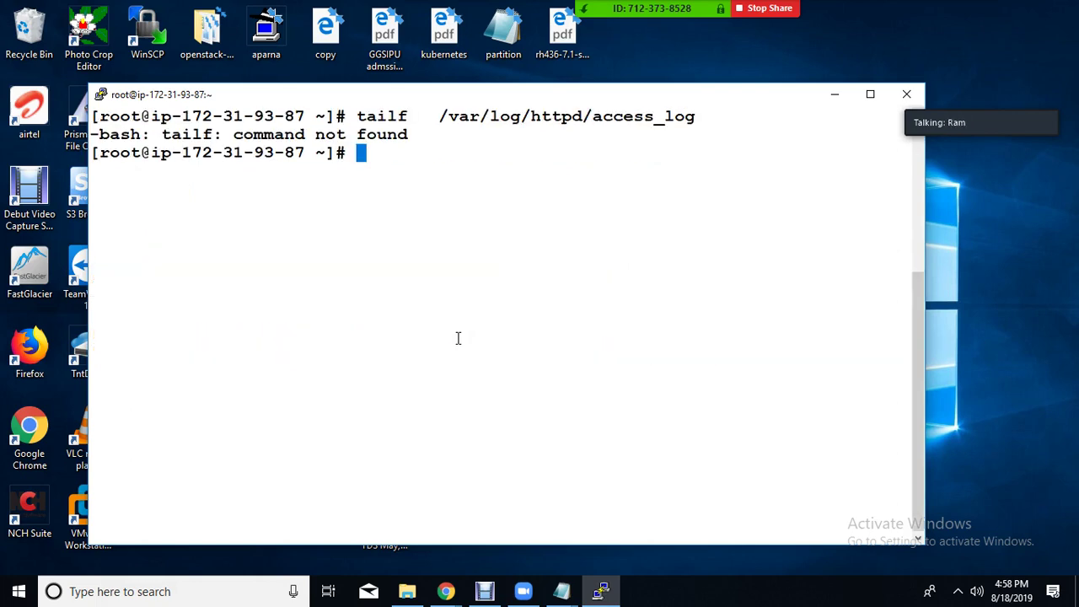
{"action": "key", "text": "Up"}
{"action": "key", "text": "Home"}
{"action": "key", "text": "Right"}
{"action": "key", "text": "Right"}
{"action": "key", "text": "Right"}
{"action": "key", "text": "Right"}
{"action": "key", "text": "Right"}
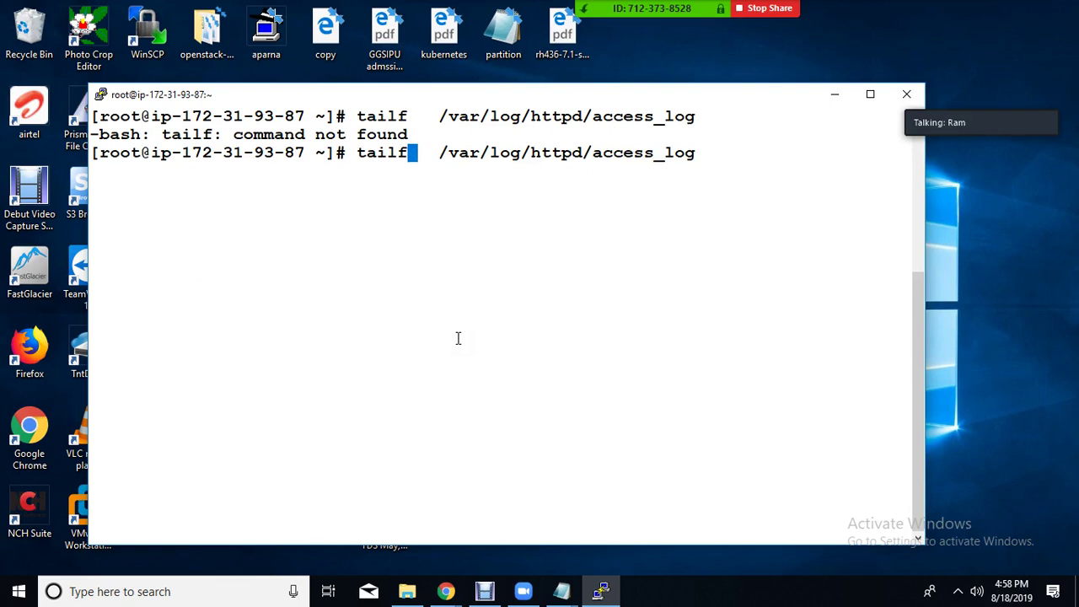
{"action": "left_click", "coordinate": [957, 590]}
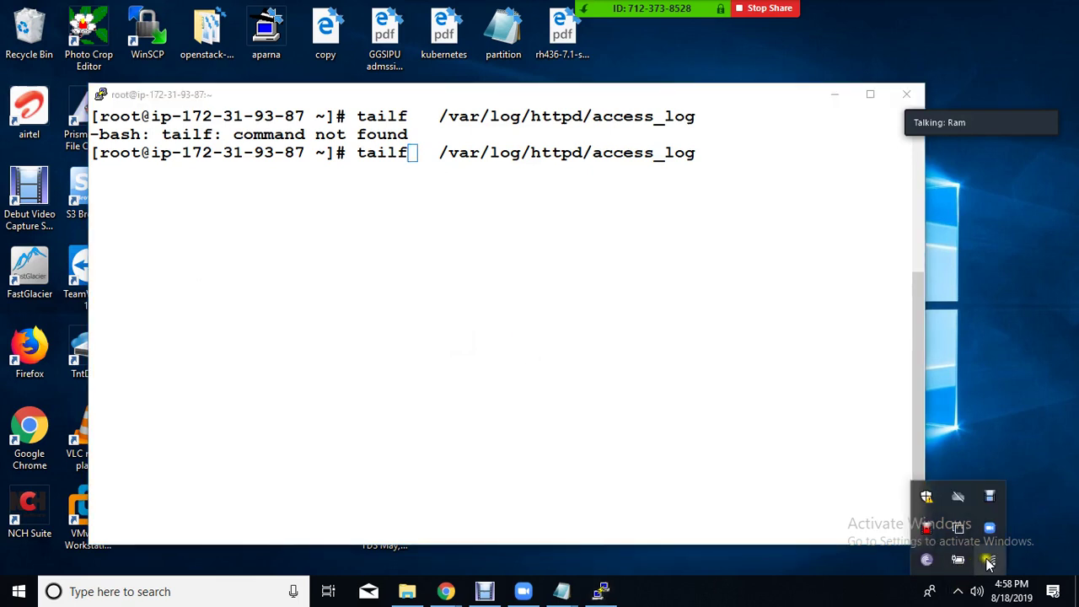
{"action": "left_click", "coordinate": [988, 563]}
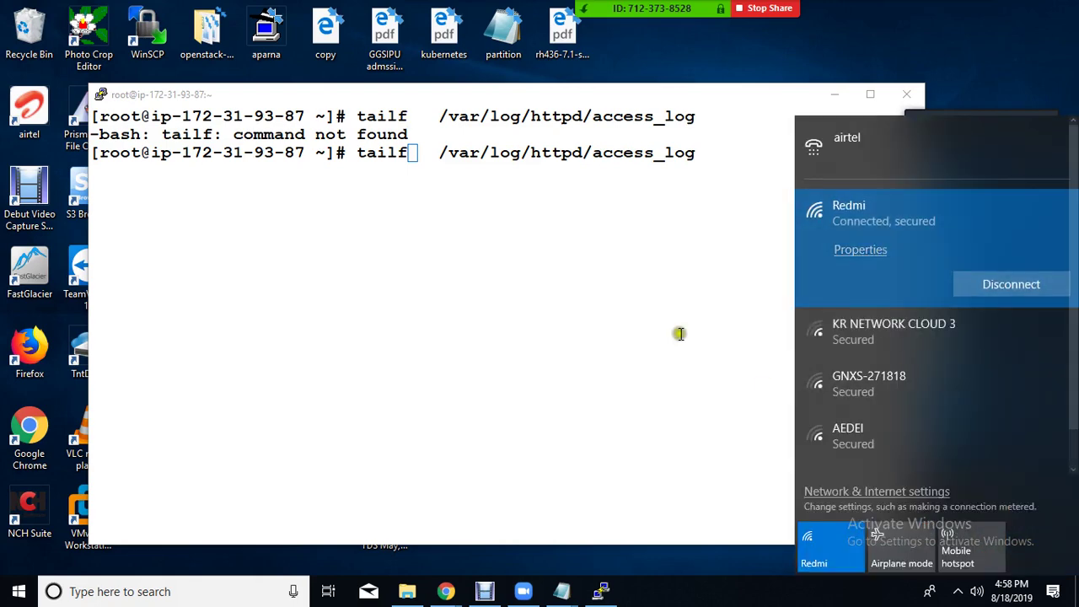
{"action": "left_click", "coordinate": [593, 244]}
{"action": "key", "text": "ctrl+c"}
{"action": "key", "text": "Return"}
{"action": "key", "text": "Return"}
{"action": "key", "text": "Return"}
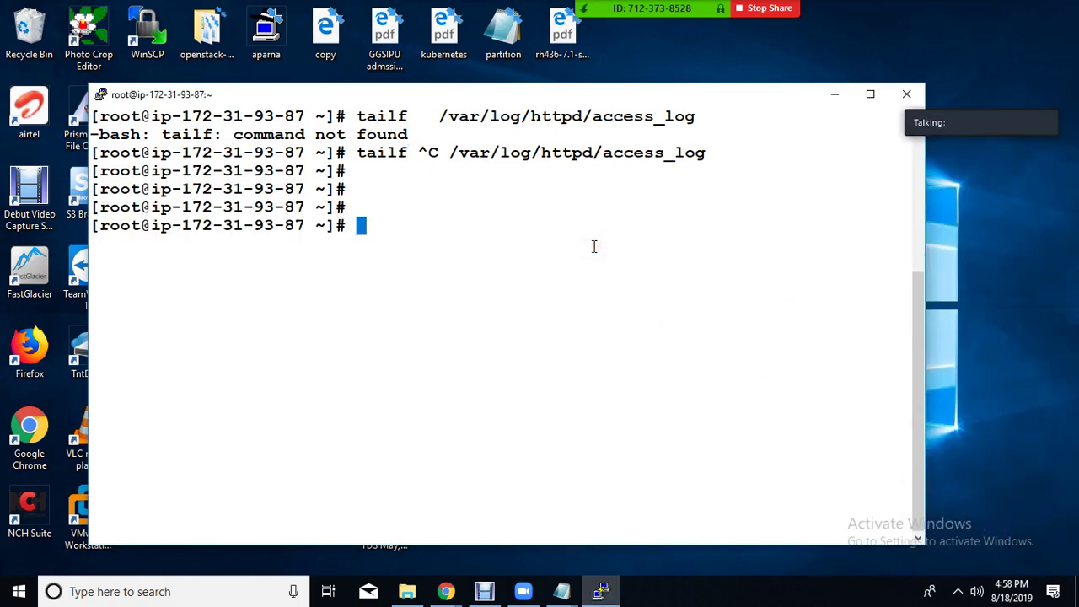
Correct the recalled command and follow the web server's log with tail -f /var/log/httpd/access_log
{"action": "key", "text": "Up"}
{"action": "key", "text": "Home"}
{"action": "key", "text": "Right"}
{"action": "key", "text": "Right"}
{"action": "key", "text": "Right"}
{"action": "key", "text": "Right"}
{"action": "key", "text": "Right"}
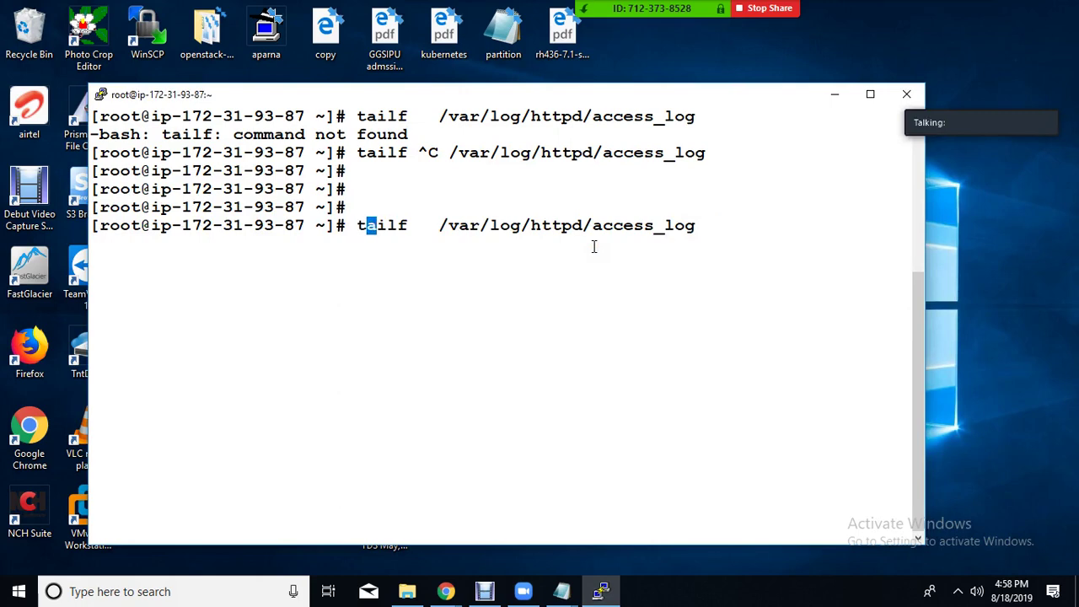
{"action": "key", "text": "Left"}
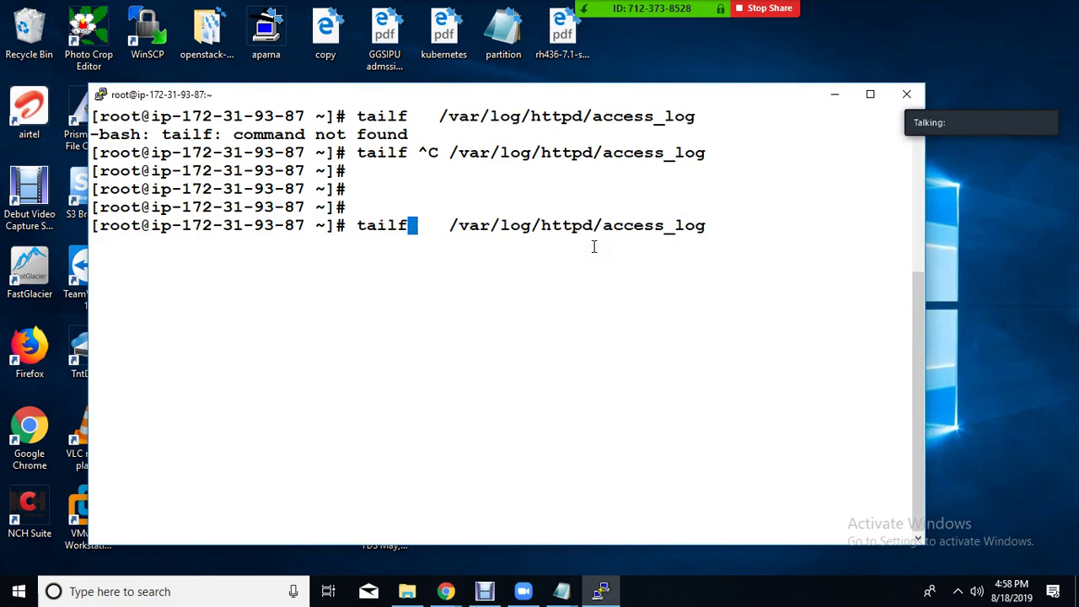
{"action": "key", "text": "BackSpace"}
{"action": "type", "text": "-f"}
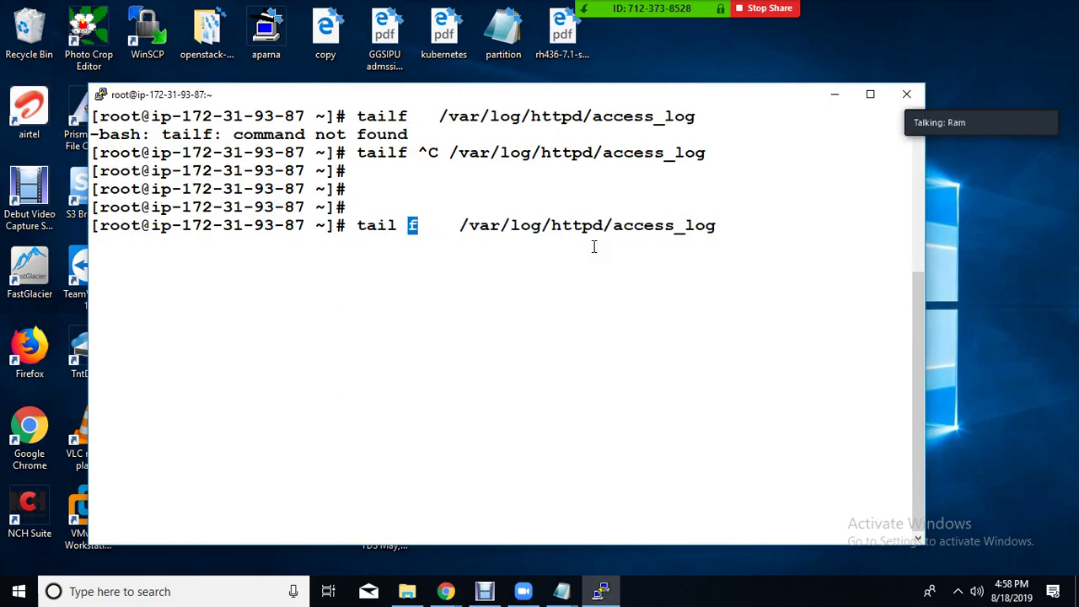
{"action": "key", "text": "Return"}
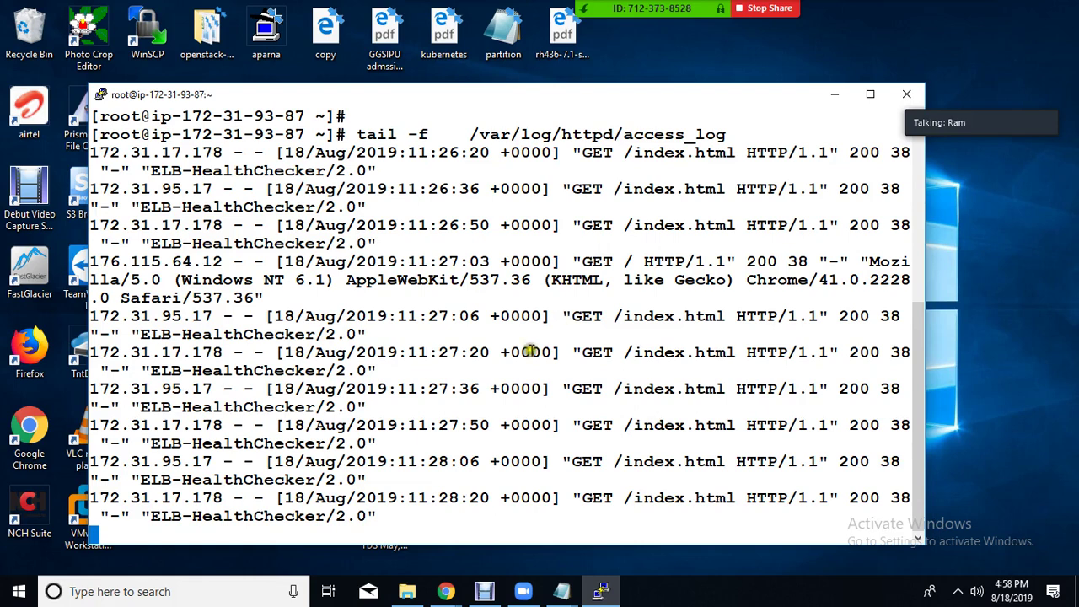
Examine the source address and requested page in the ELB-HealthChecker log entries, and stop following the log
{"action": "left_click_drag", "start_coordinate": [145, 516], "coordinate": [343, 520]}
{"action": "left_click_drag", "start_coordinate": [629, 498], "coordinate": [723, 497]}
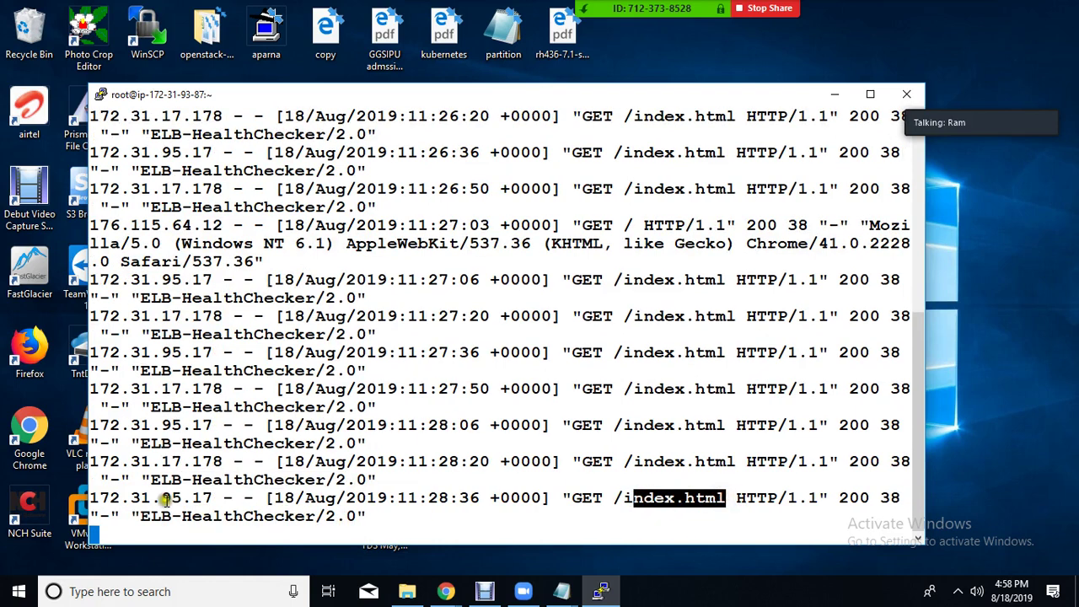
{"action": "left_click_drag", "start_coordinate": [152, 497], "coordinate": [232, 499]}
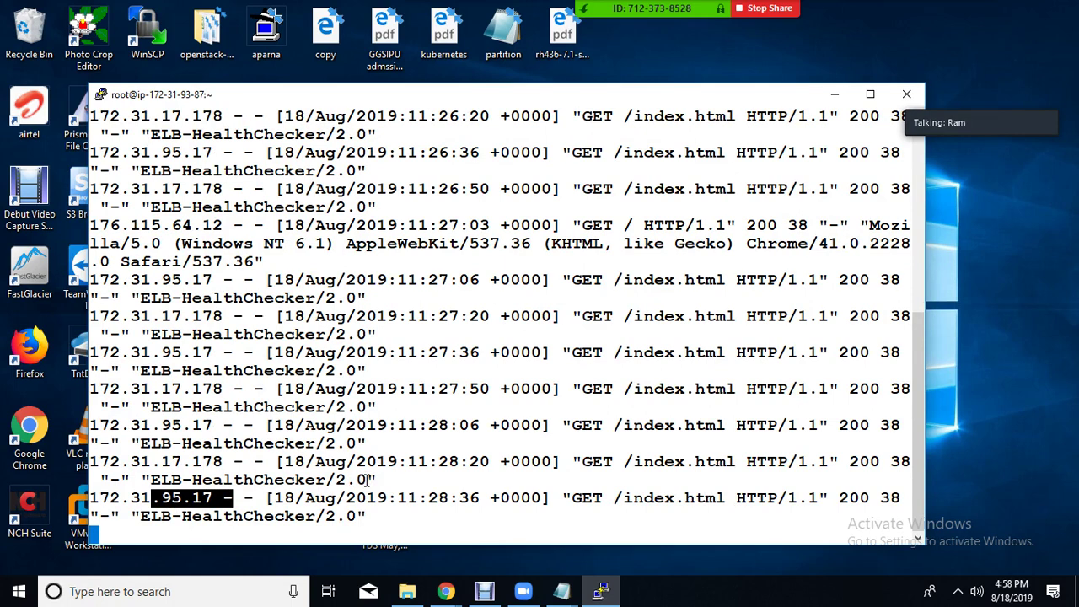
{"action": "key", "text": "Return"}
{"action": "key", "text": "Return"}
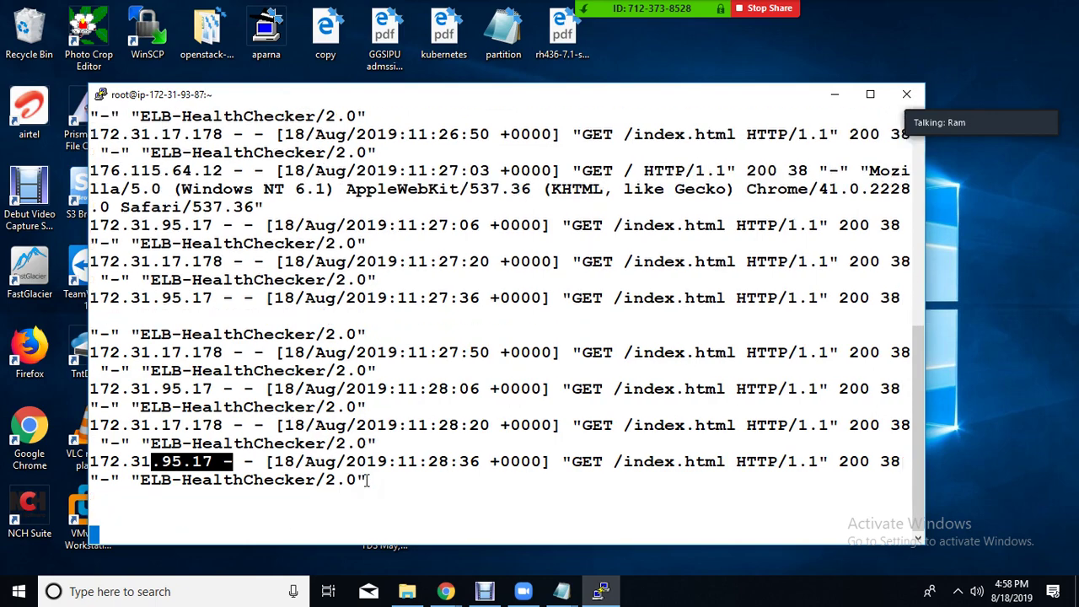
{"action": "key", "text": "ctrl+c"}
{"action": "key", "text": "Return"}
{"action": "key", "text": "Return"}
{"action": "key", "text": "ctrl+c"}
{"action": "key", "text": "ctrl+c"}
{"action": "key", "text": "ctrl+c"}
{"action": "key", "text": "ctrl+c"}
{"action": "key", "text": "Return"}
{"action": "key", "text": "Return"}
{"action": "key", "text": "Return"}
{"action": "key", "text": "ctrl+c"}
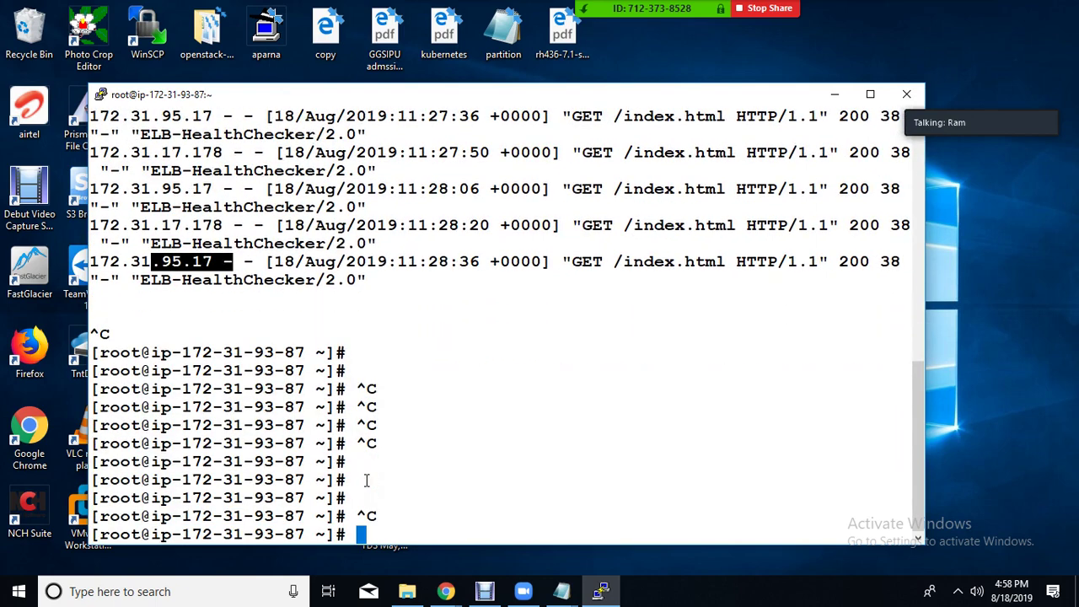
{"action": "key", "text": "ctrl+c"}
{"action": "key", "text": "Return"}
{"action": "key", "text": "Return"}
Stop the httpd service on the instance with systemctl
{"action": "type", "text": "sywtc"}
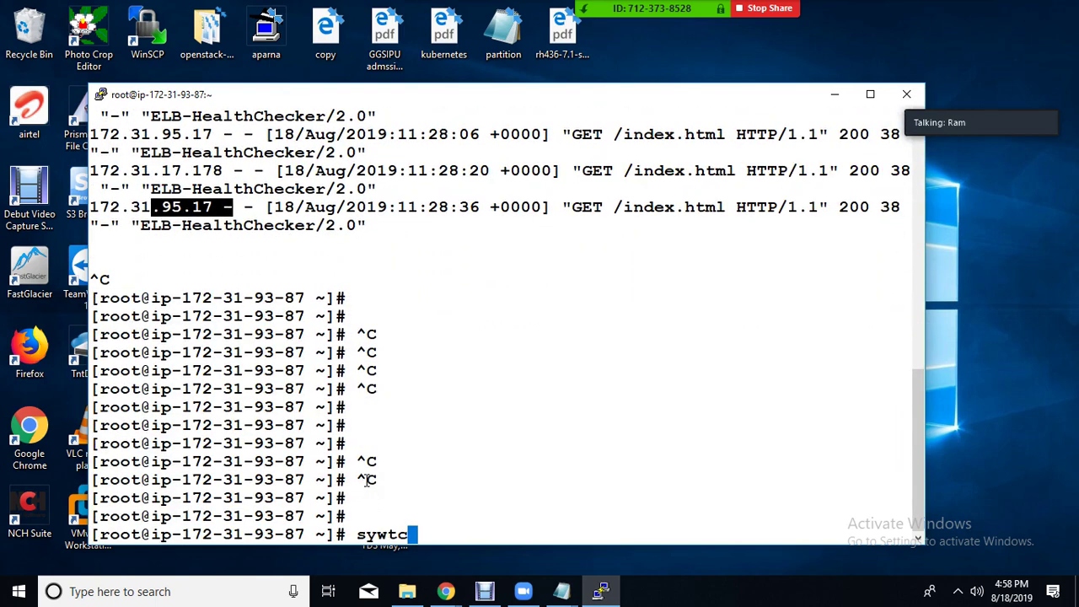
{"action": "key", "text": "BackSpace"}
{"action": "key", "text": "BackSpace"}
{"action": "key", "text": "BackSpace"}
{"action": "key", "text": "BackSpace"}
{"action": "key", "text": "BackSpace"}
{"action": "type", "text": "systemctl stop"}
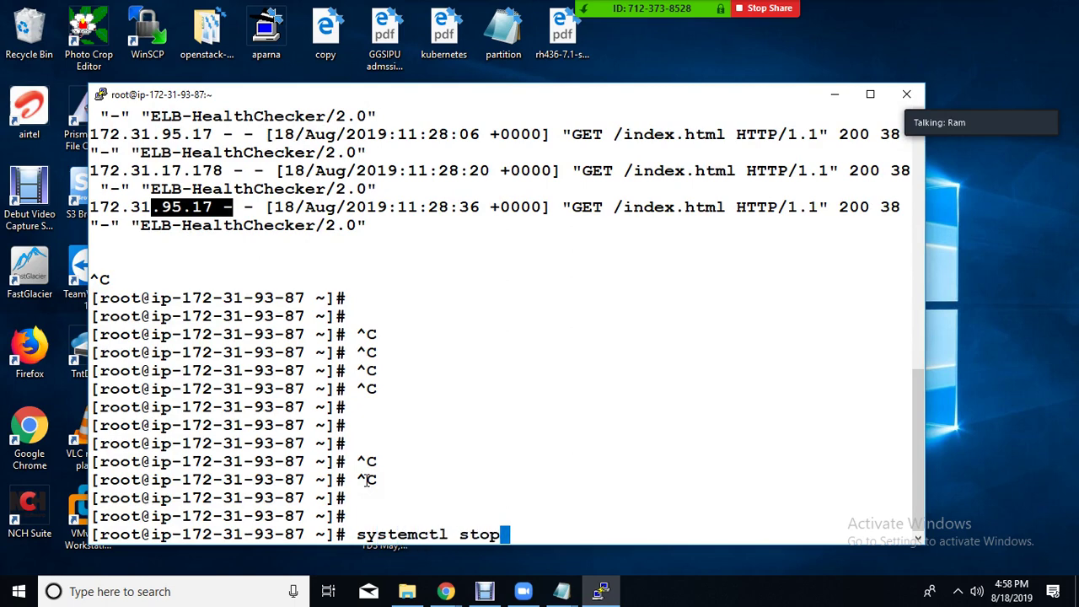
{"action": "type", "text": "  httpd"}
{"action": "key", "text": "Return"}
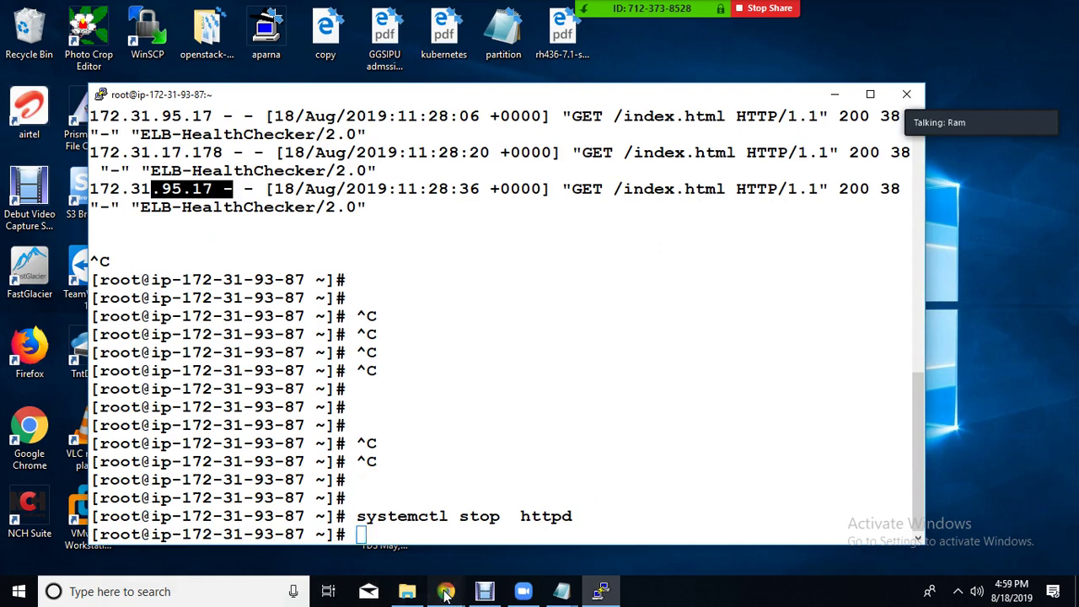
Switch to the EC2 console in Chrome and check the registered target's health status in the target group
{"action": "mouse_move", "coordinate": [446, 591]}
{"action": "left_click", "coordinate": [373, 524]}
{"action": "scroll", "coordinate": [75, 380], "scroll_direction": "down", "scroll_amount": 5}
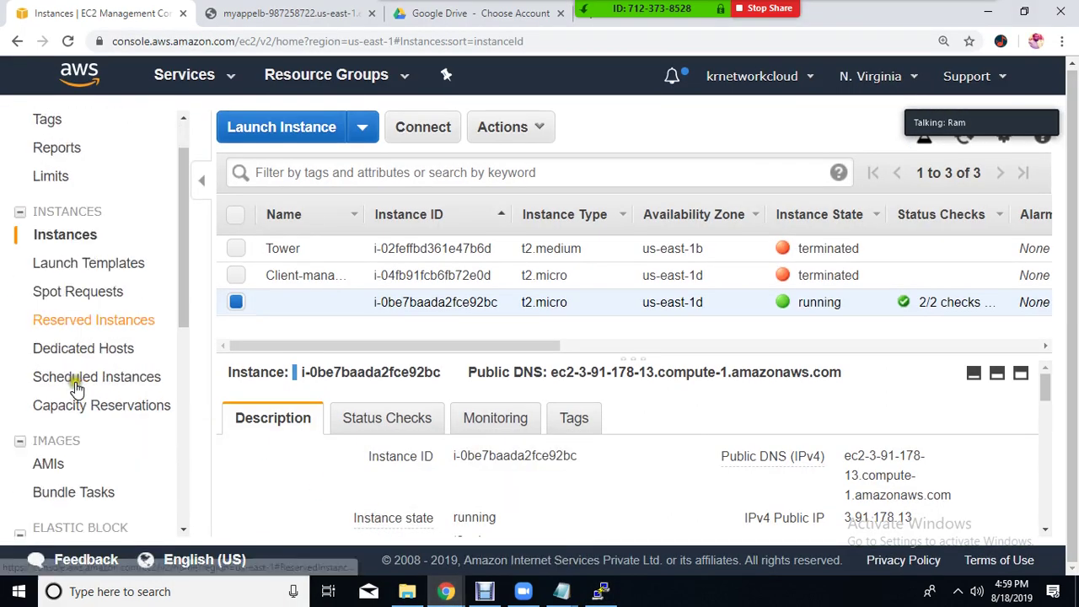
{"action": "scroll", "coordinate": [101, 512], "scroll_direction": "down", "scroll_amount": 3}
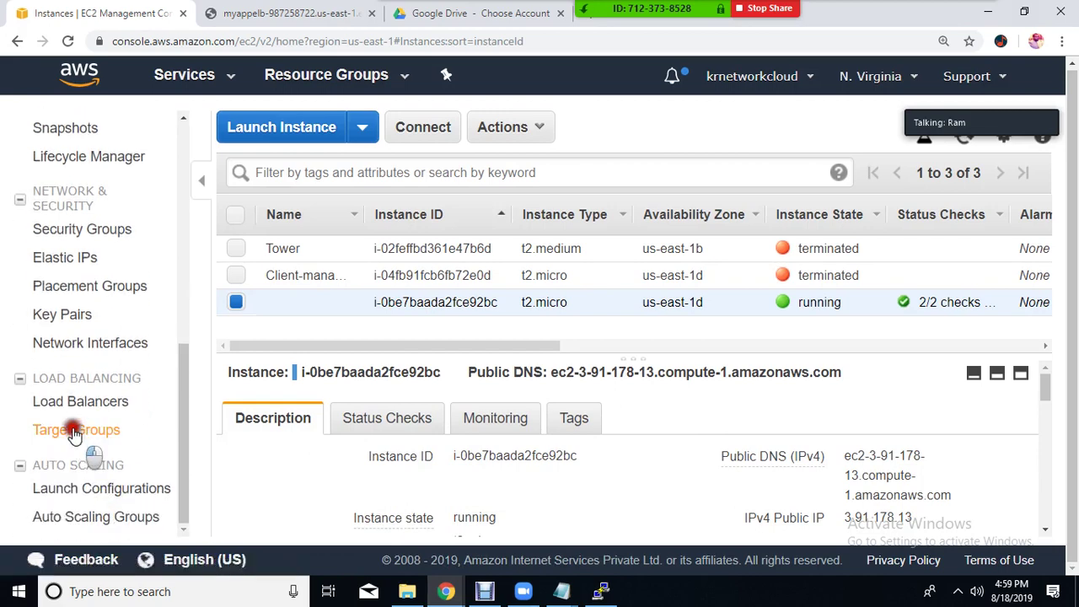
{"action": "left_click", "coordinate": [73, 429]}
{"action": "scroll", "coordinate": [683, 455], "scroll_direction": "down", "scroll_amount": 3}
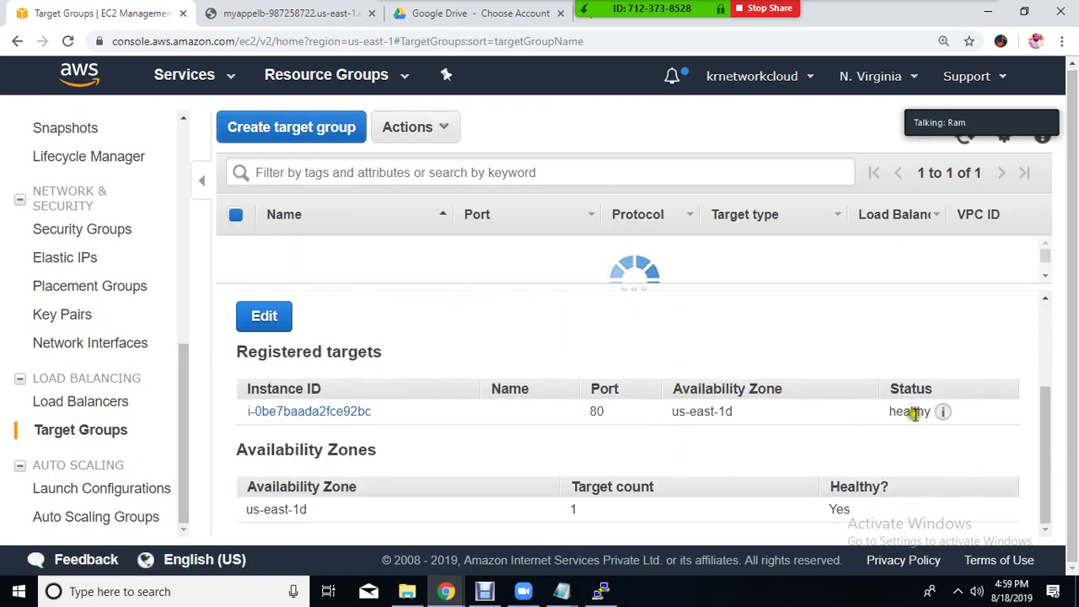
{"action": "left_click", "coordinate": [919, 411]}
{"action": "left_click_drag", "start_coordinate": [921, 412], "coordinate": [899, 409]}
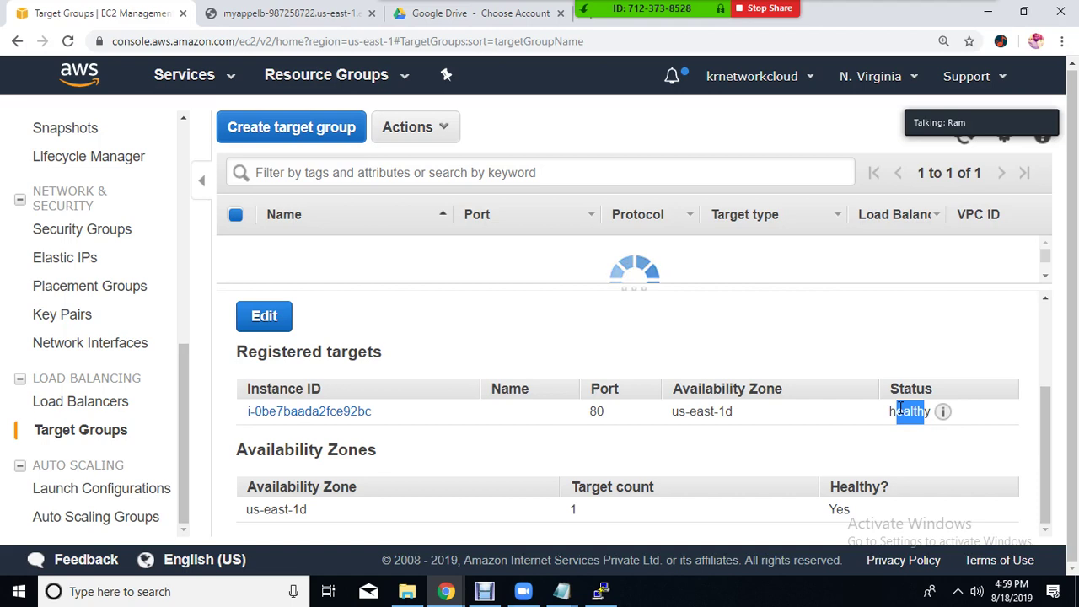
{"action": "triple_click", "coordinate": [894, 411]}
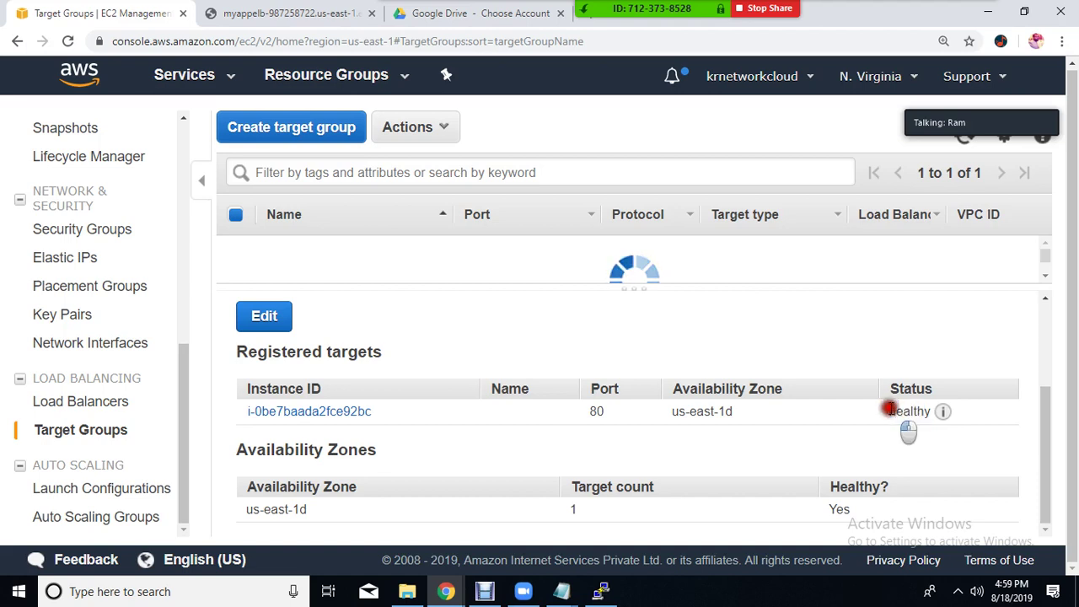
{"action": "left_click", "coordinate": [843, 330]}
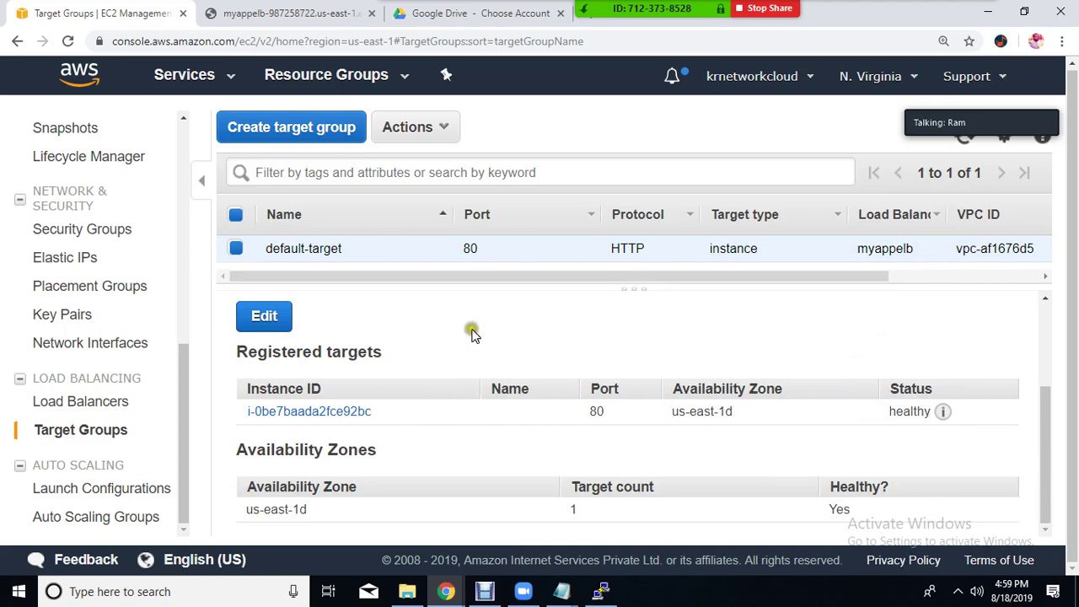
Review the healthy threshold and interval in default-target's health check settings, close them without saving, and recheck the registered target's status
{"action": "left_click", "coordinate": [444, 128]}
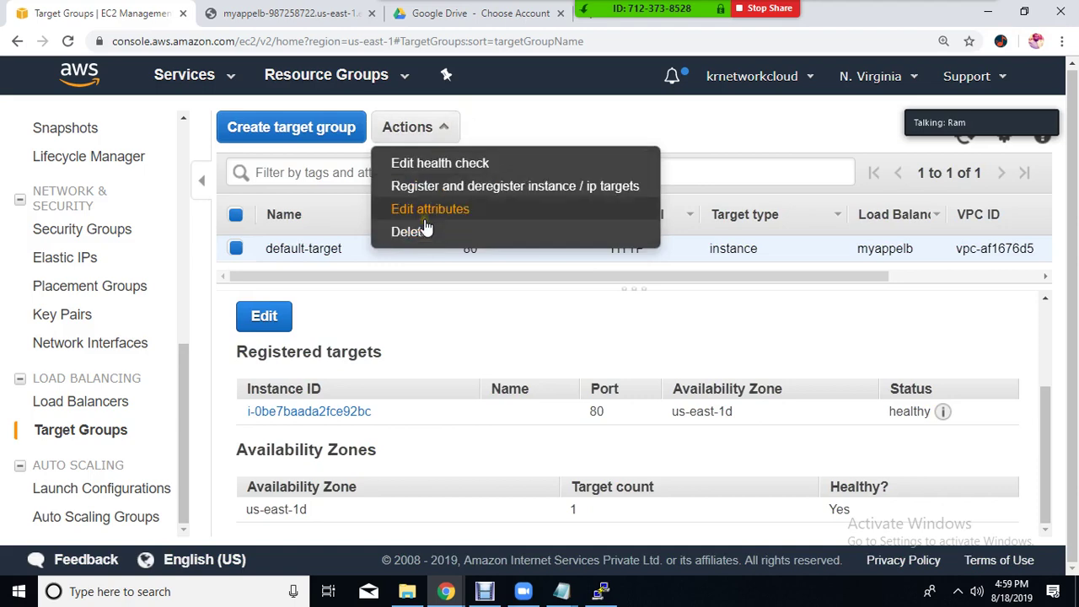
{"action": "left_click", "coordinate": [420, 166]}
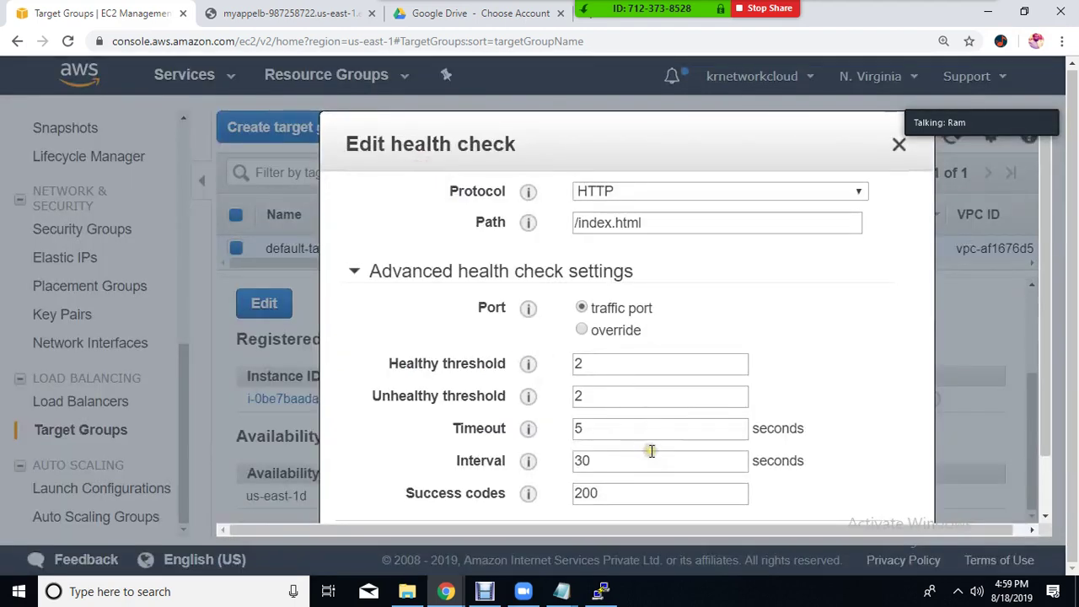
{"action": "scroll", "coordinate": [650, 448], "scroll_direction": "down", "scroll_amount": 1}
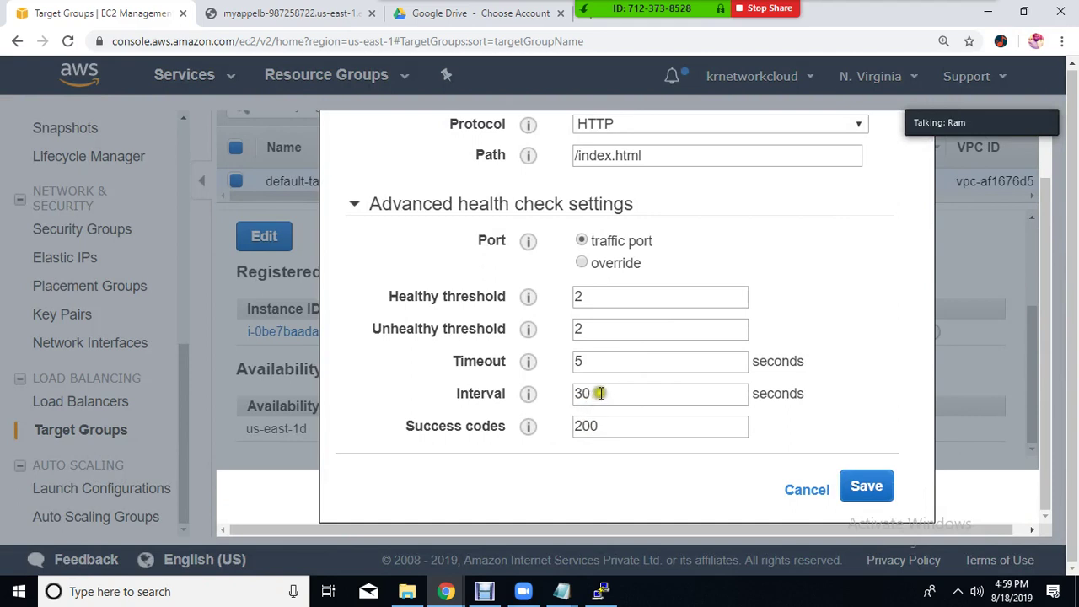
{"action": "double_click", "coordinate": [576, 393]}
{"action": "double_click", "coordinate": [577, 294]}
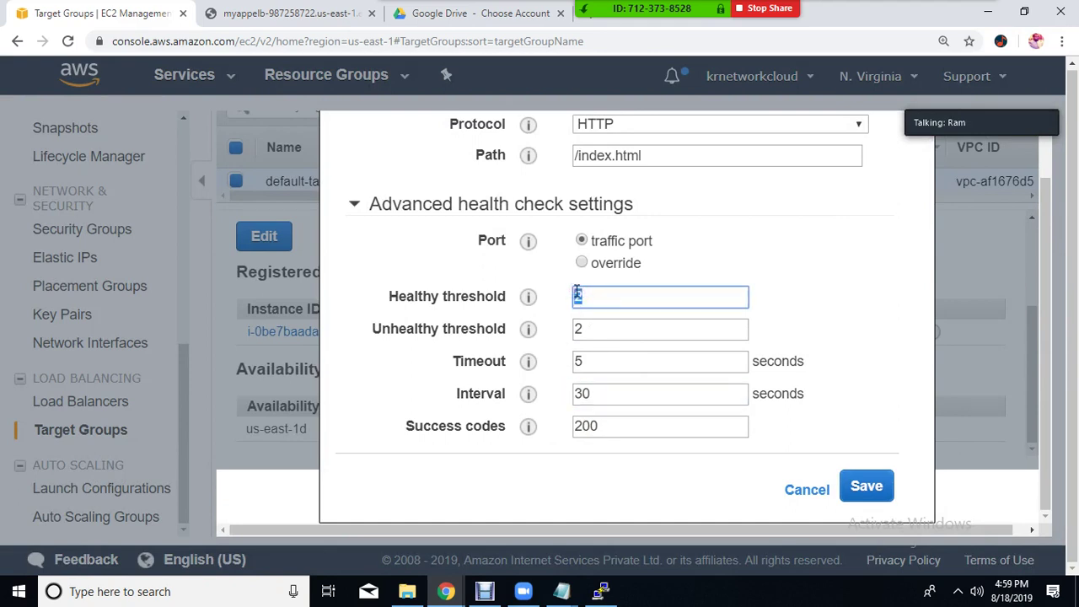
{"action": "left_click", "coordinate": [800, 493]}
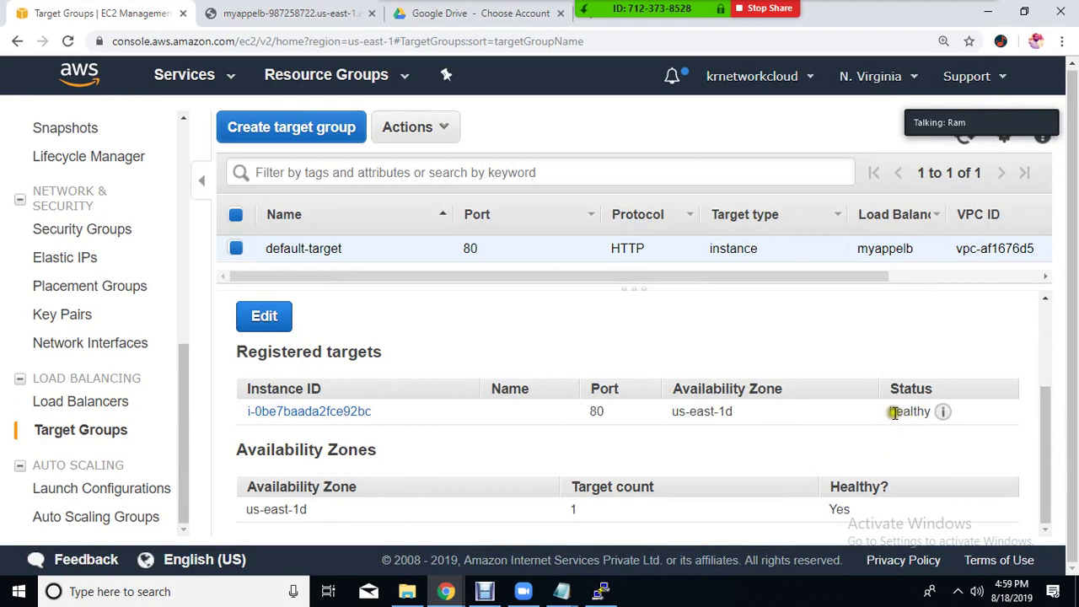
{"action": "left_click_drag", "start_coordinate": [890, 411], "coordinate": [912, 424]}
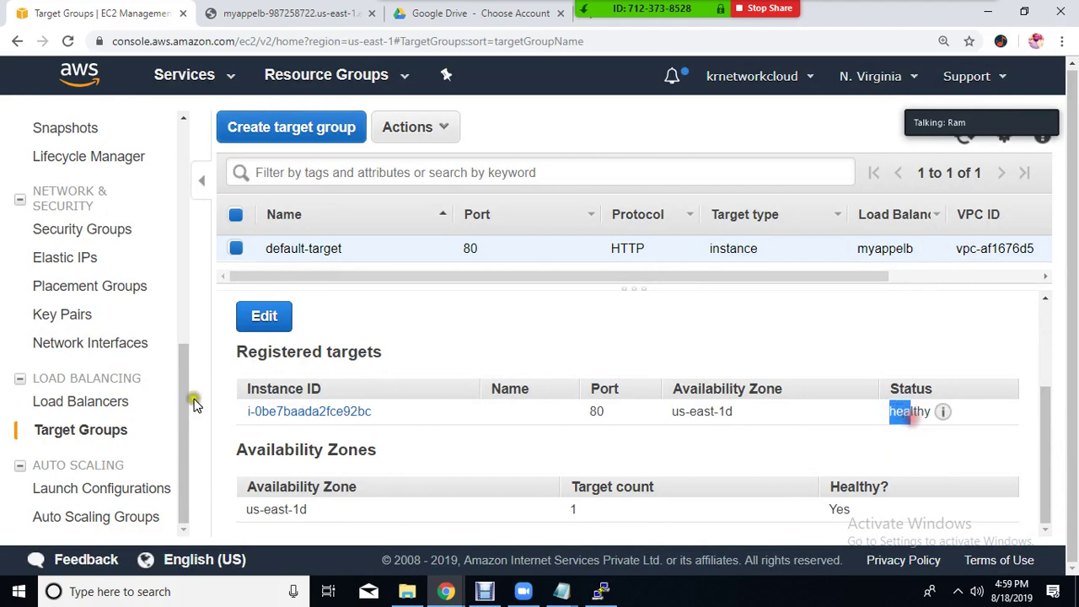
Check the health status of the instance in the LinuxServer Auto Scaling group
{"action": "left_click", "coordinate": [120, 516]}
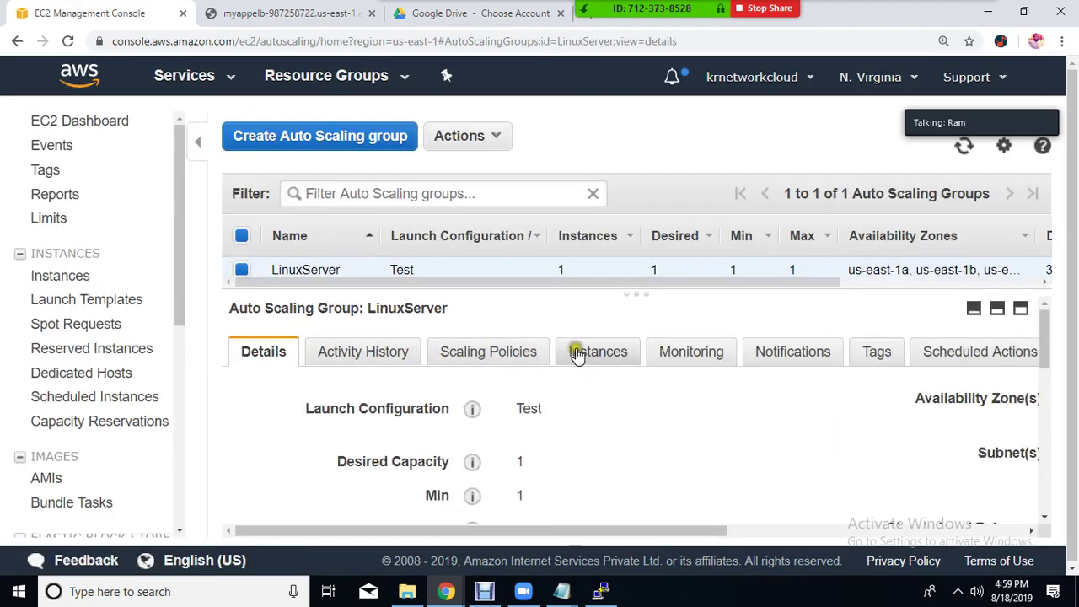
{"action": "left_click", "coordinate": [578, 352]}
{"action": "scroll", "coordinate": [815, 474], "scroll_direction": "down", "scroll_amount": 1}
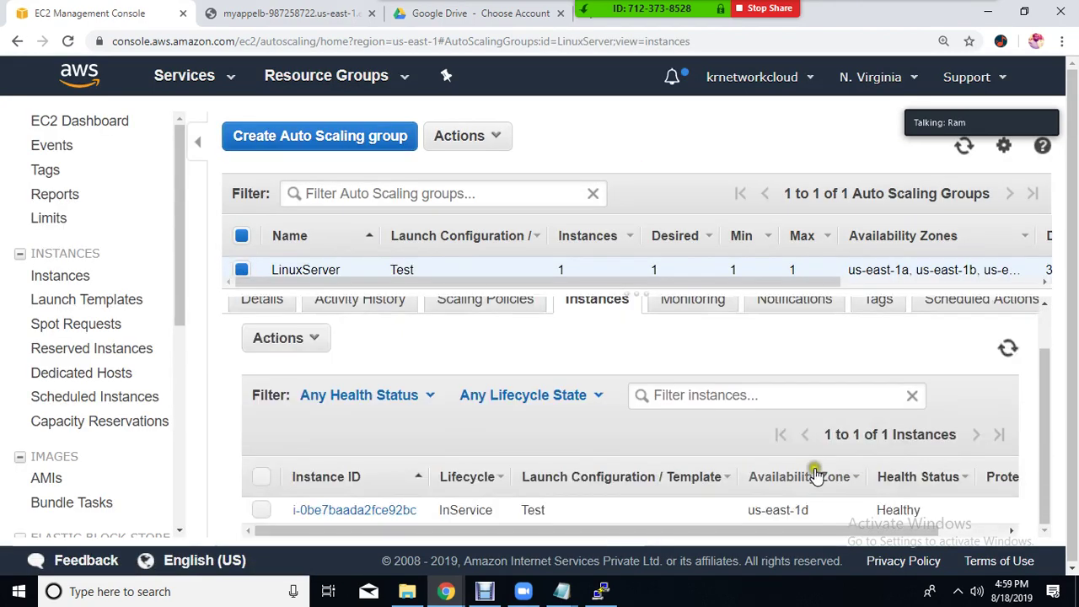
{"action": "double_click", "coordinate": [877, 509]}
{"action": "left_click", "coordinate": [874, 512]}
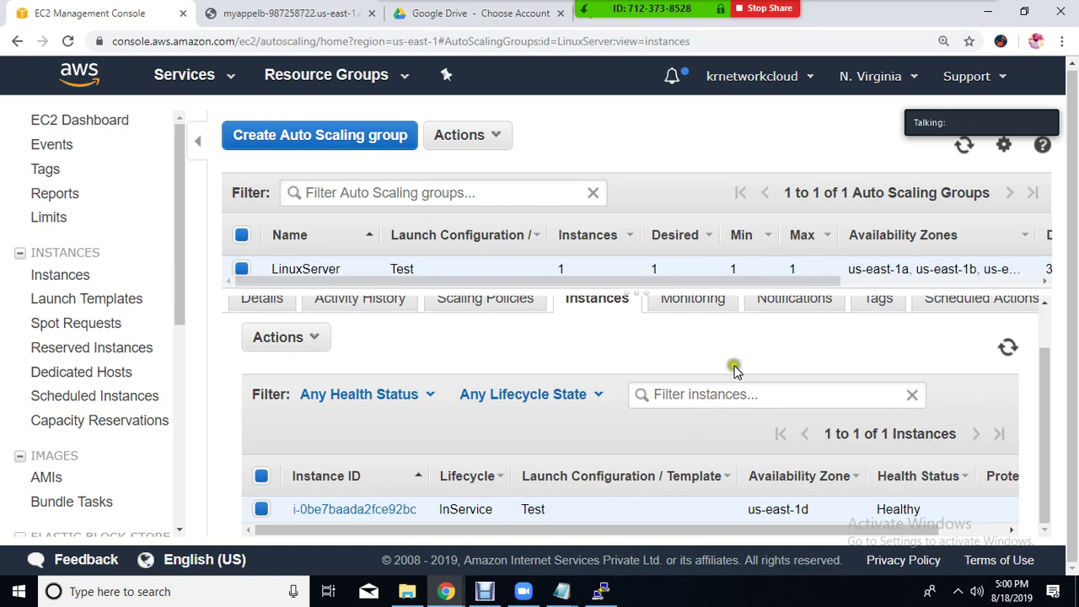
{"action": "scroll", "coordinate": [693, 420], "scroll_direction": "up", "scroll_amount": 1}
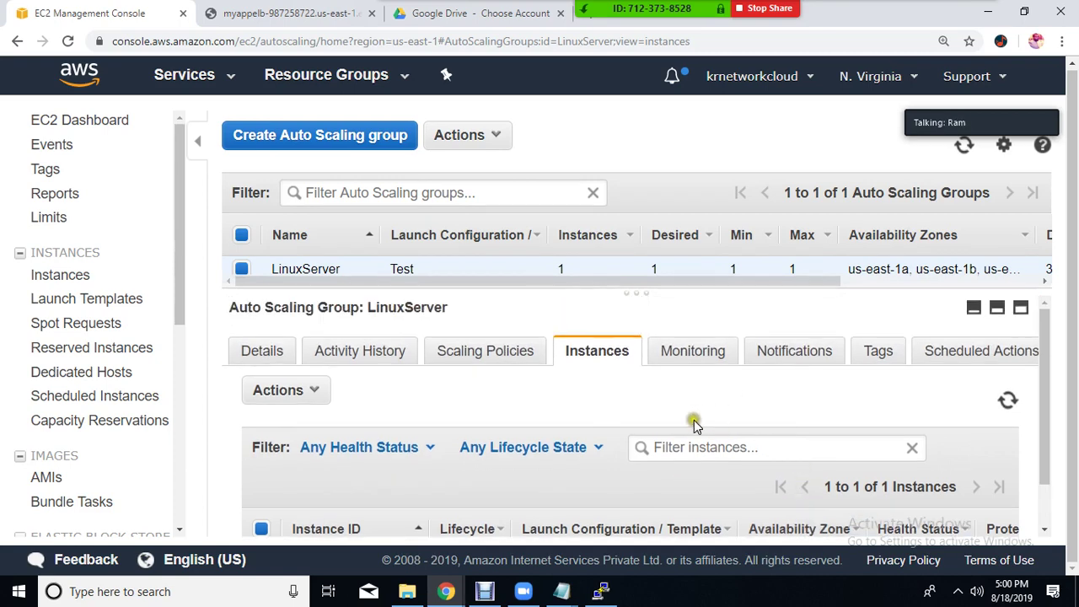
{"action": "scroll", "coordinate": [694, 420], "scroll_direction": "down", "scroll_amount": 1}
{"action": "scroll", "coordinate": [694, 423], "scroll_direction": "up", "scroll_amount": 1}
Begin a new scheduled action for the LinuxServer Auto Scaling group with its recurrence set to Every week
{"action": "left_click", "coordinate": [977, 352]}
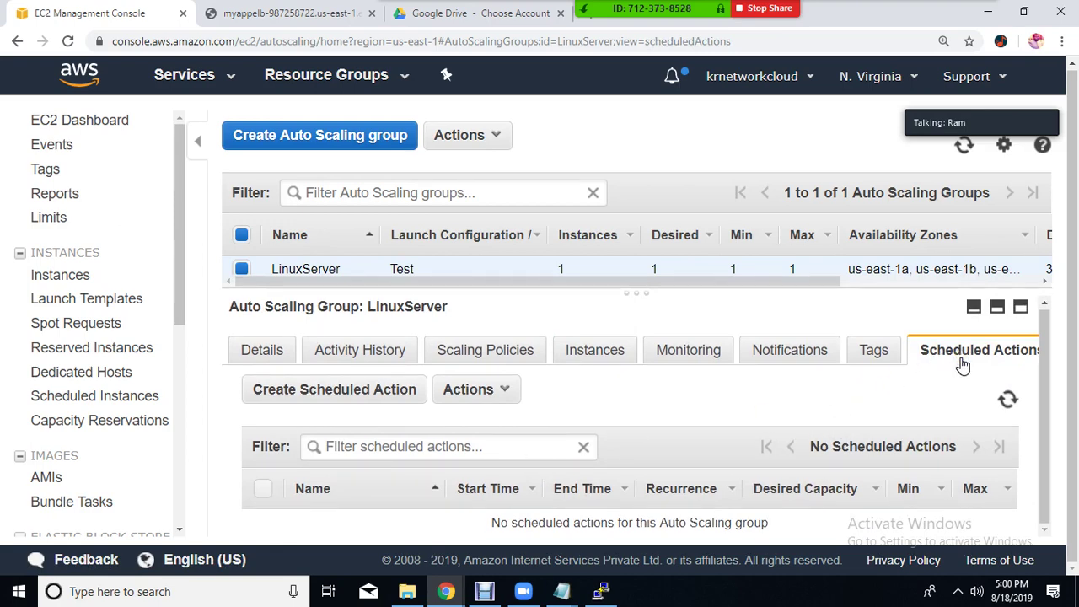
{"action": "left_click", "coordinate": [393, 398]}
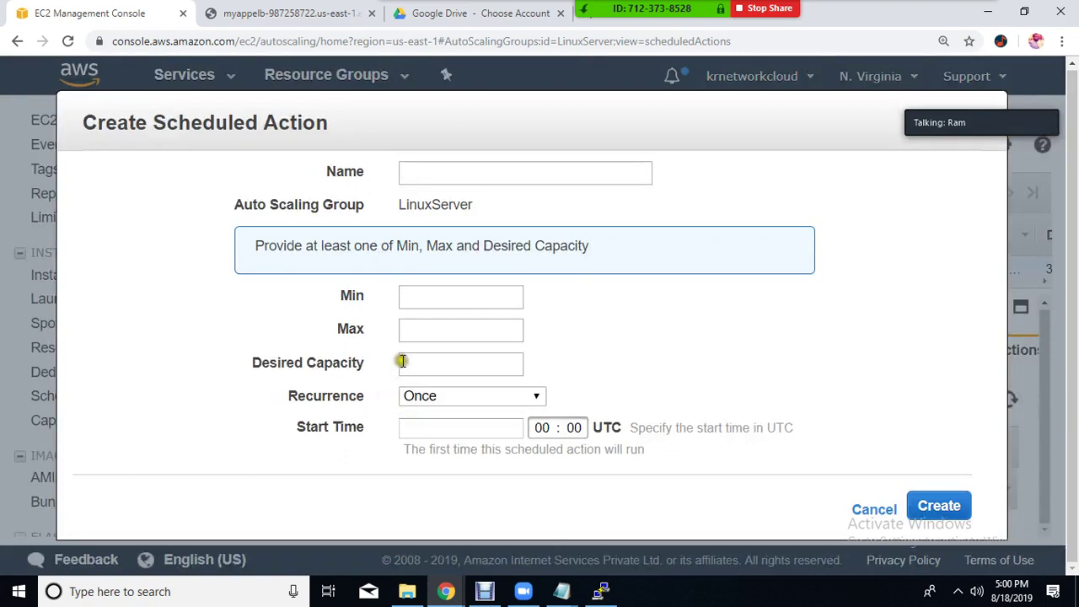
{"action": "left_click", "coordinate": [437, 300]}
{"action": "left_click", "coordinate": [469, 398]}
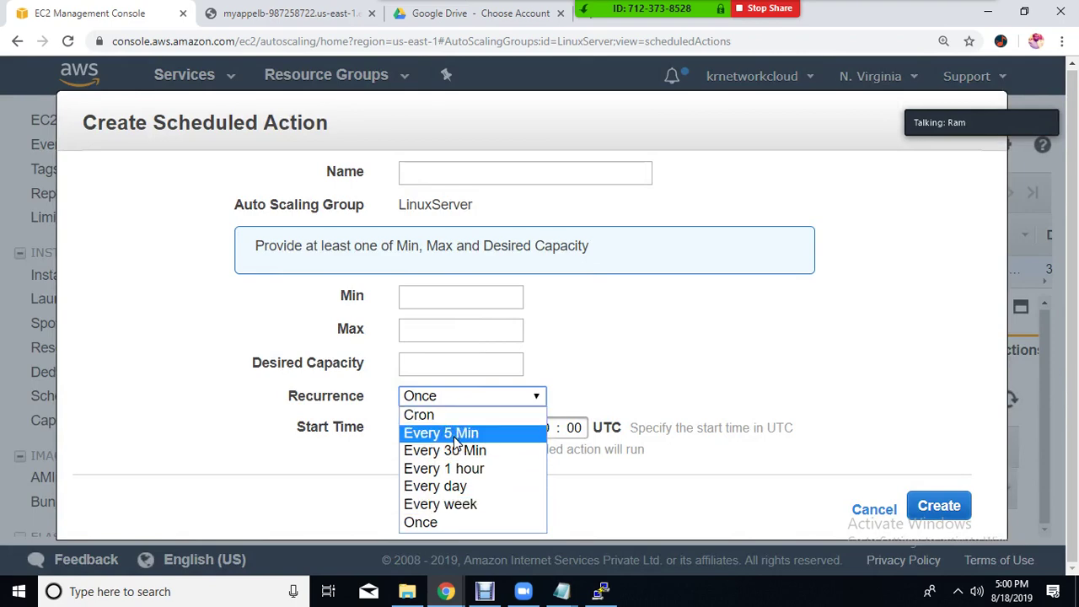
{"action": "left_click", "coordinate": [465, 503]}
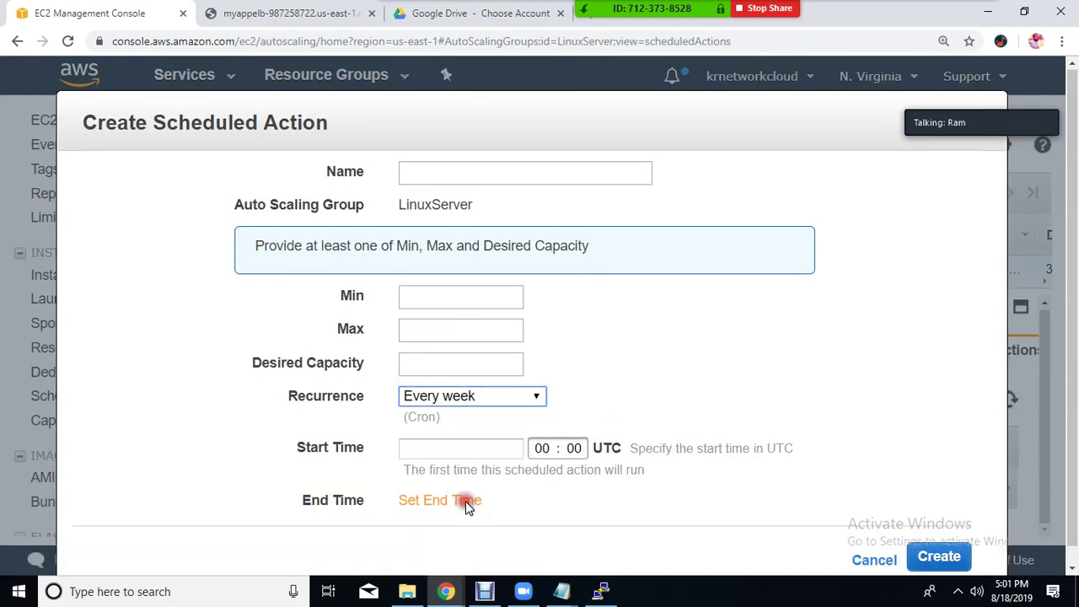
Set the scheduled action's start time to 23:58 UTC, leaving the start date empty
{"action": "scroll", "coordinate": [505, 447], "scroll_direction": "down", "scroll_amount": 1}
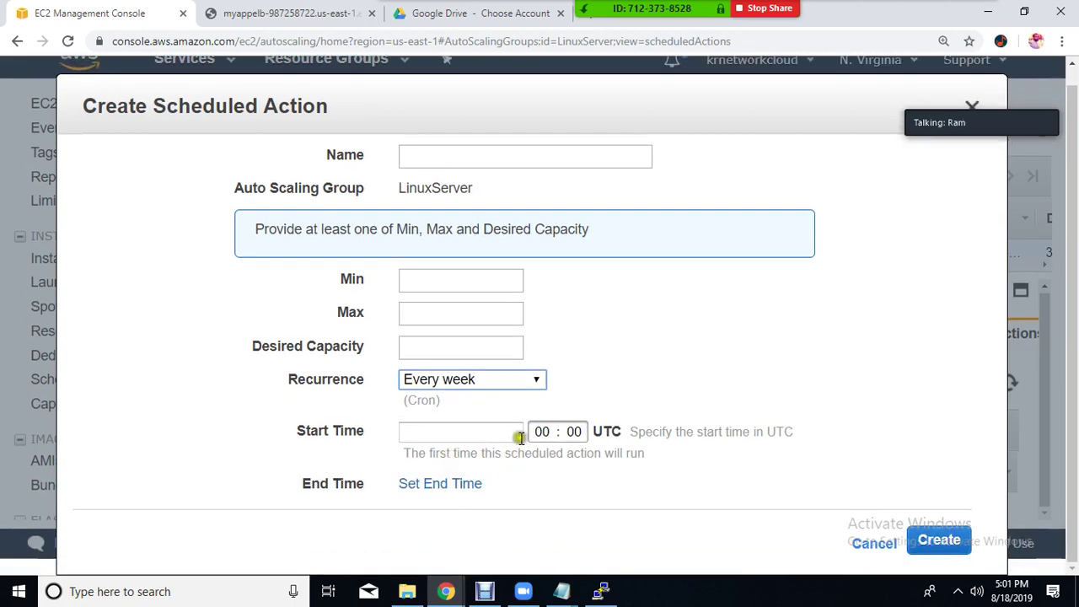
{"action": "left_click", "coordinate": [541, 432]}
{"action": "left_click", "coordinate": [573, 431]}
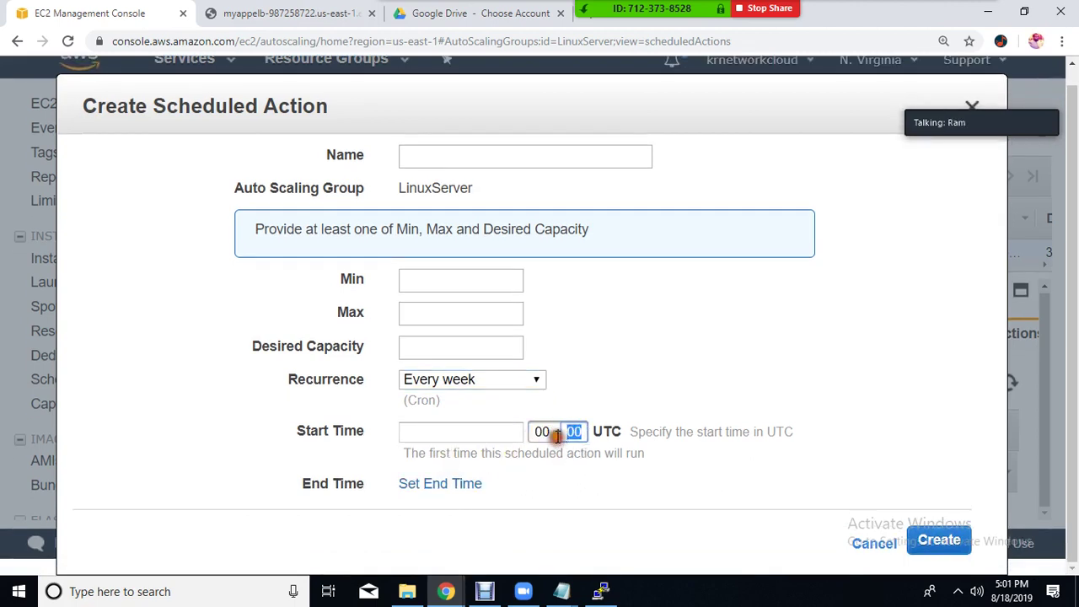
{"action": "left_click", "coordinate": [463, 435]}
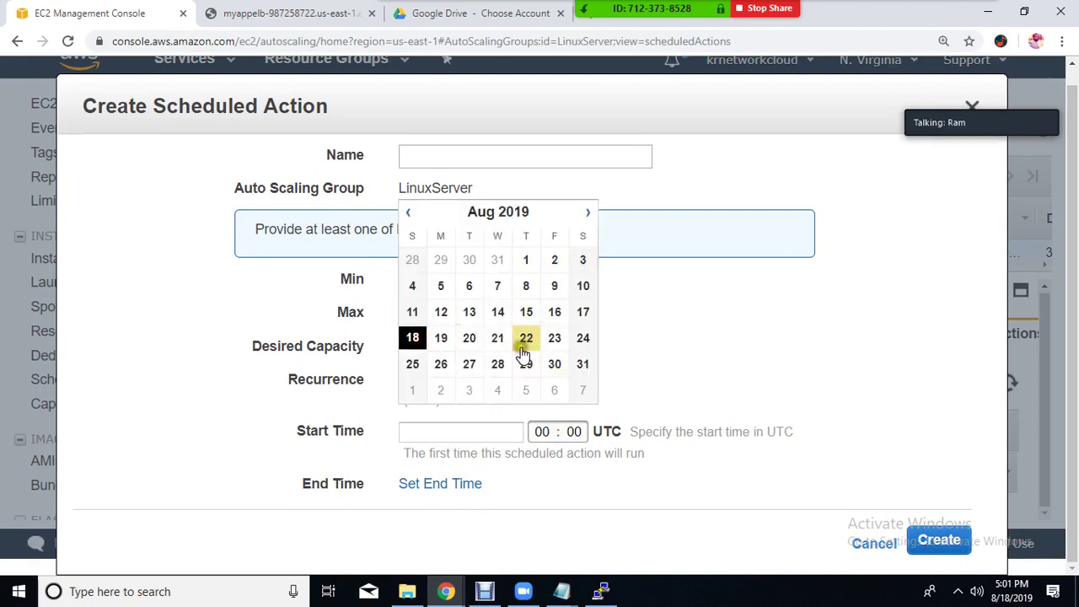
{"action": "left_click", "coordinate": [662, 353]}
{"action": "left_click", "coordinate": [540, 431]}
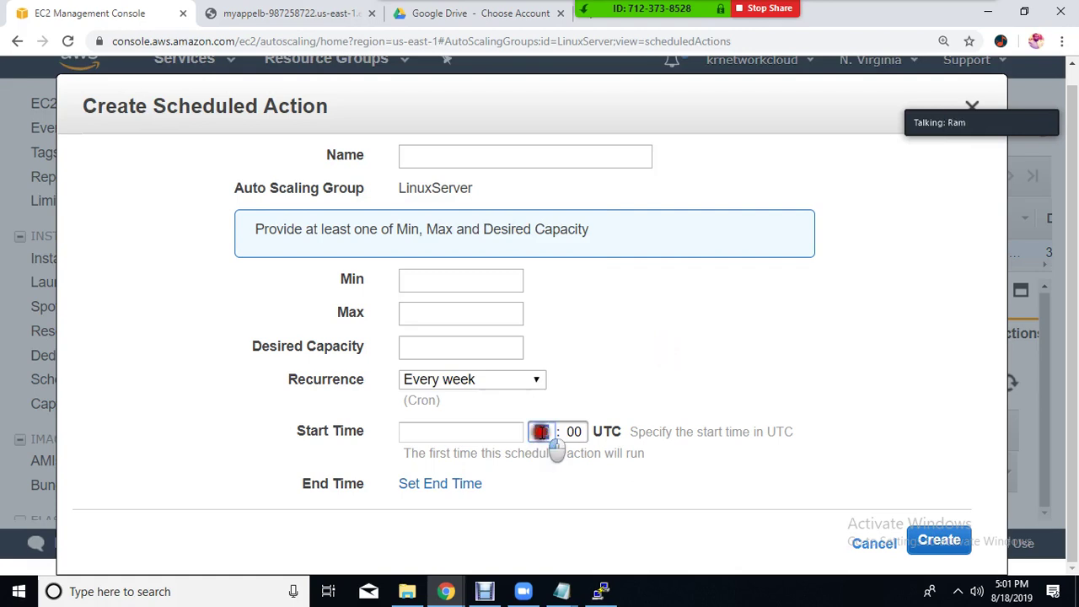
{"action": "left_click", "coordinate": [552, 432]}
{"action": "left_click", "coordinate": [573, 432]}
{"action": "key", "text": "Down"}
{"action": "key", "text": "Down"}
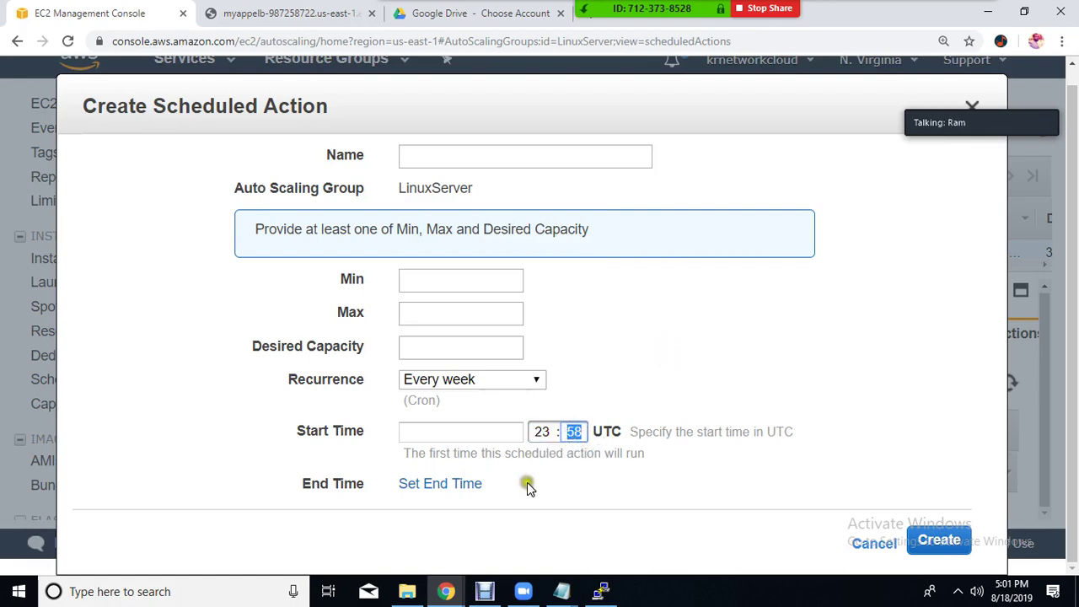
{"action": "left_click", "coordinate": [458, 483]}
{"action": "left_click", "coordinate": [546, 486]}
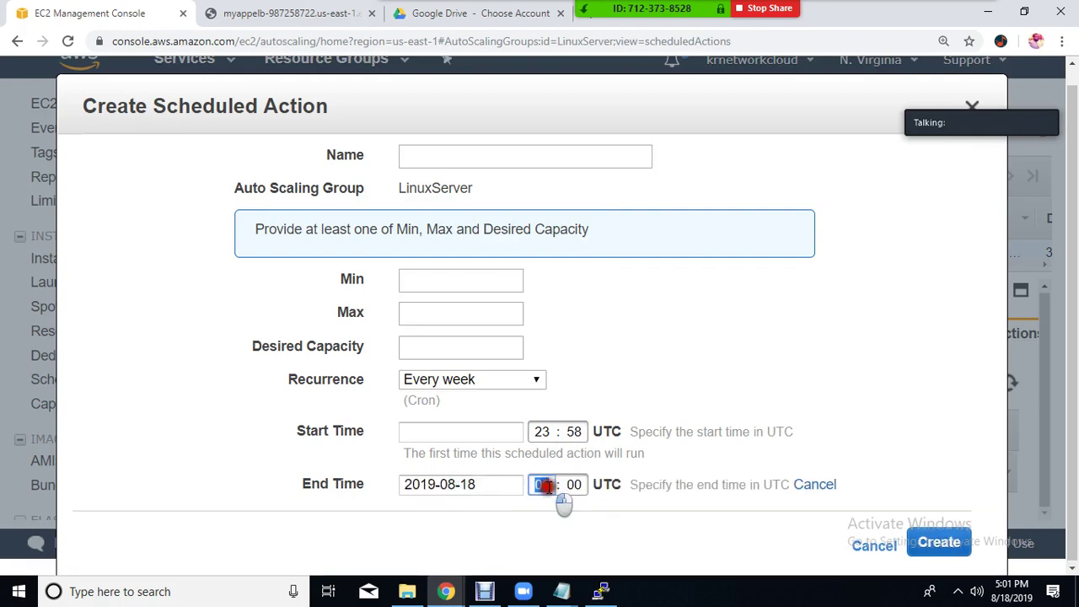
{"action": "type", "text": "3"}
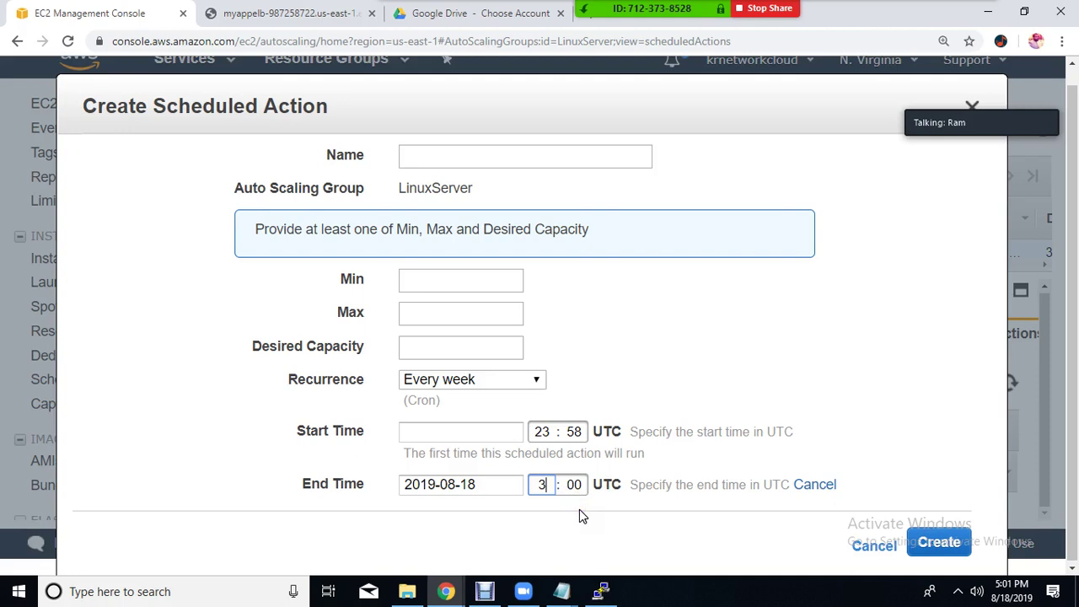
{"action": "key", "text": "BackSpace"}
{"action": "type", "text": "13"}
{"action": "key", "text": "Tab"}
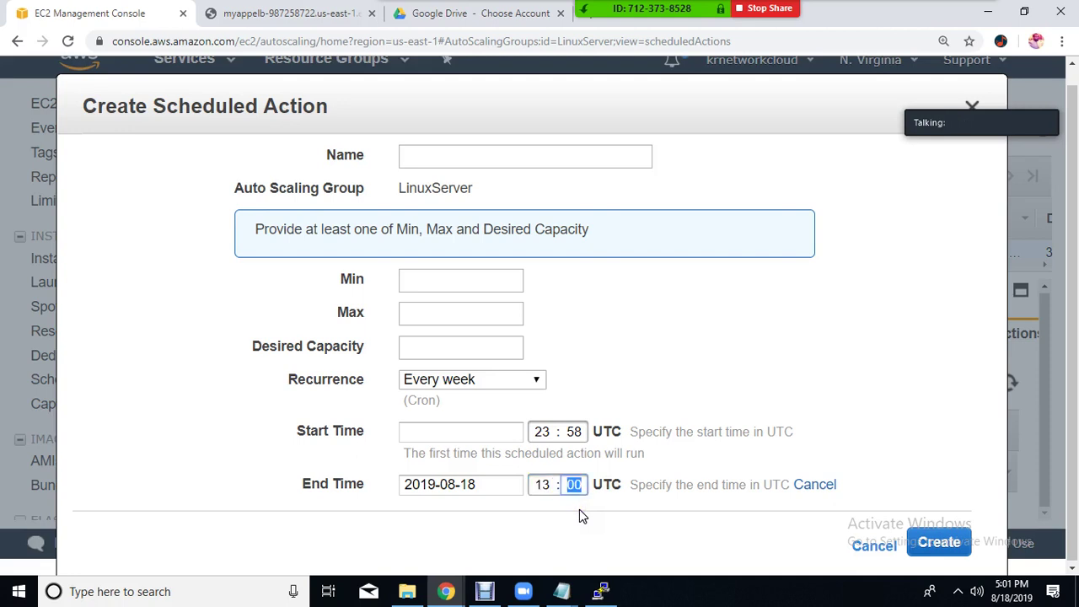
{"action": "left_click", "coordinate": [579, 512]}
Enter a desired capacity of 4 for the scheduled action, and discard it without creating it
{"action": "left_click", "coordinate": [434, 337]}
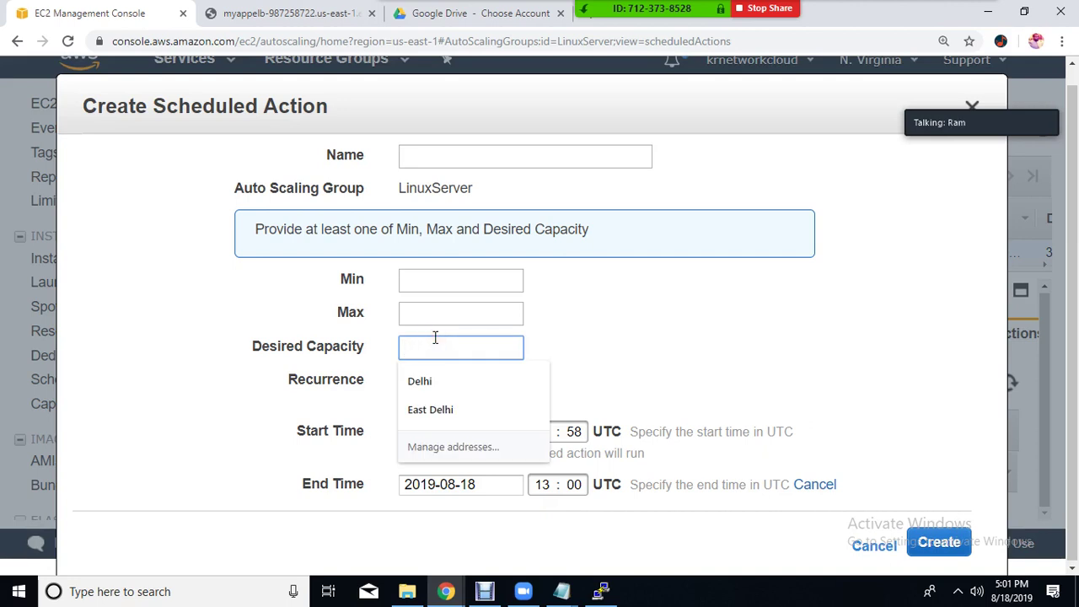
{"action": "type", "text": "4"}
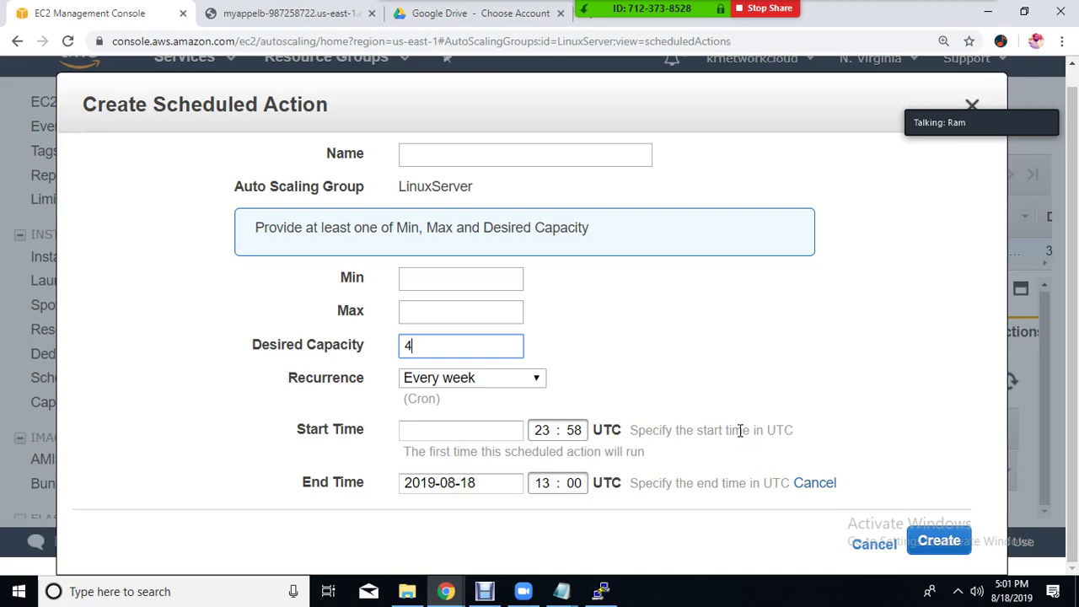
{"action": "left_click", "coordinate": [864, 540]}
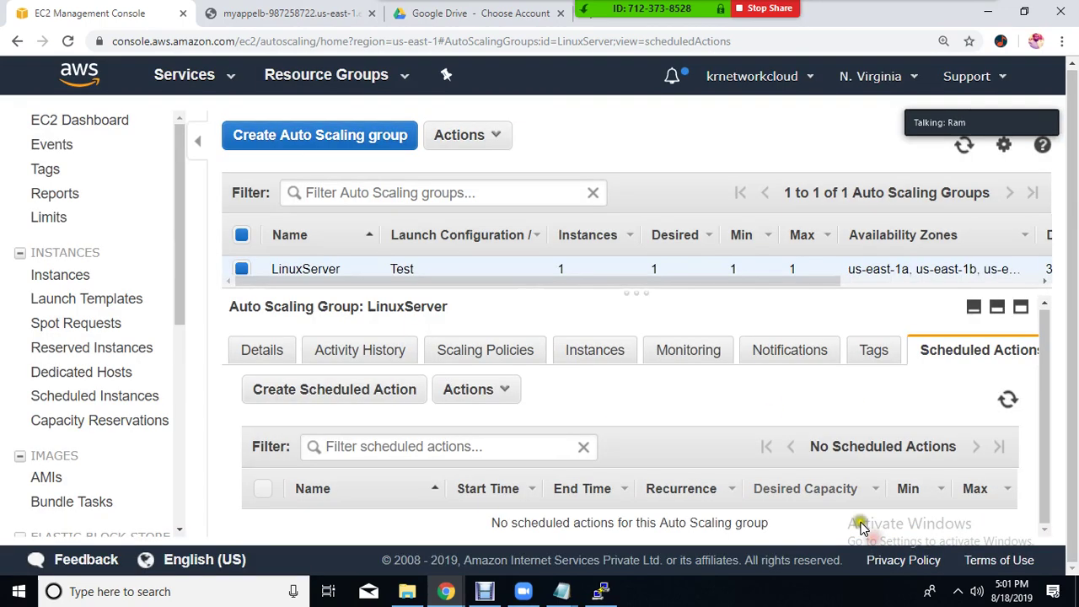
Open the LinuxServer group's details for editing, examine its Desired Capacity setting, and cancel without saving
{"action": "left_click", "coordinate": [447, 133]}
{"action": "left_click", "coordinate": [457, 169]}
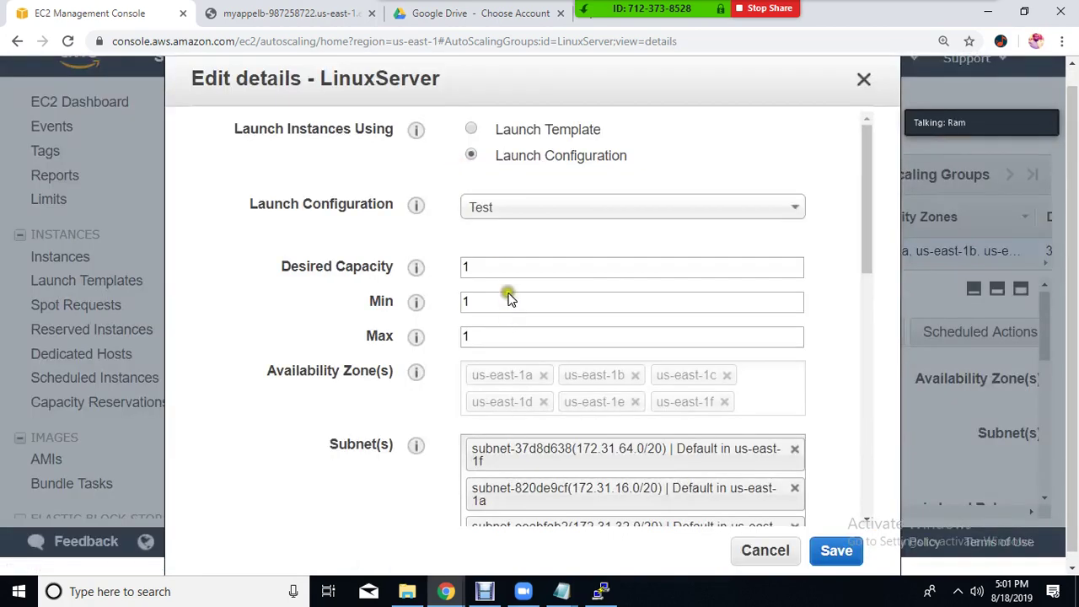
{"action": "left_click", "coordinate": [498, 269]}
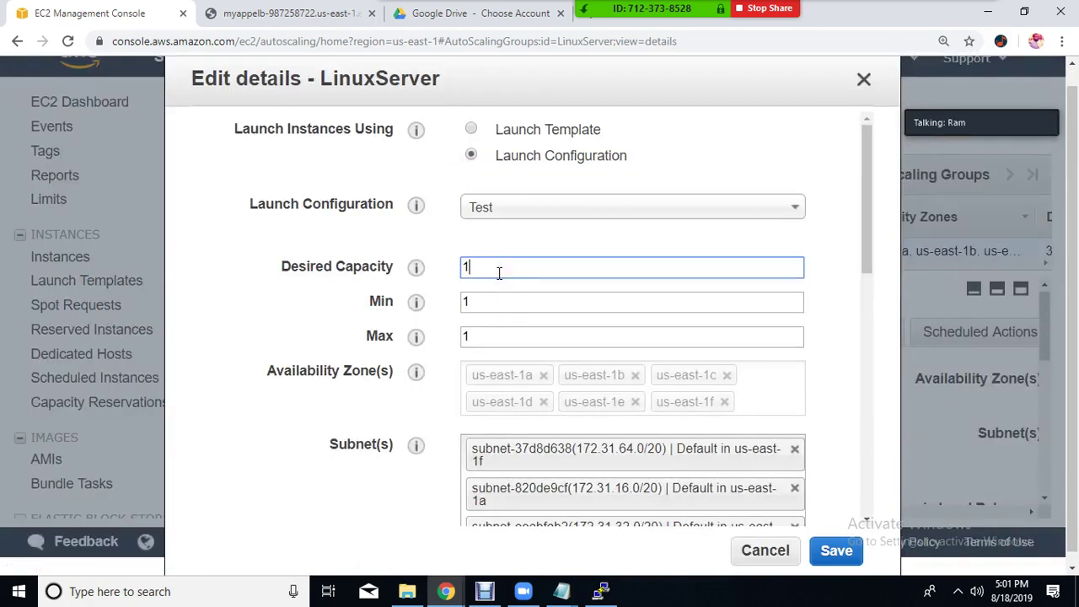
{"action": "left_click_drag", "start_coordinate": [336, 266], "coordinate": [391, 268]}
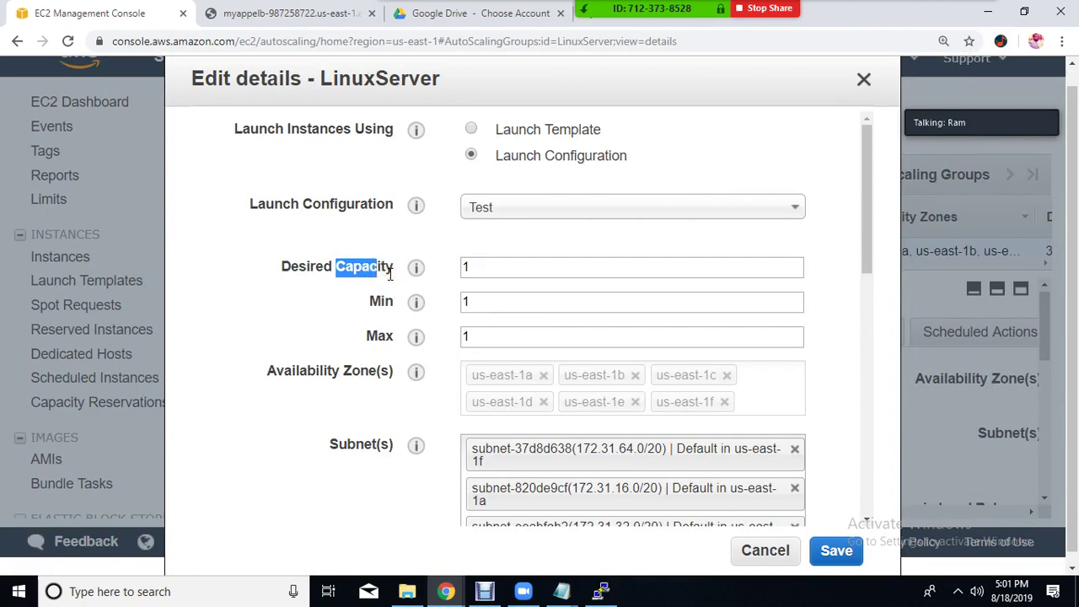
{"action": "left_click", "coordinate": [775, 549]}
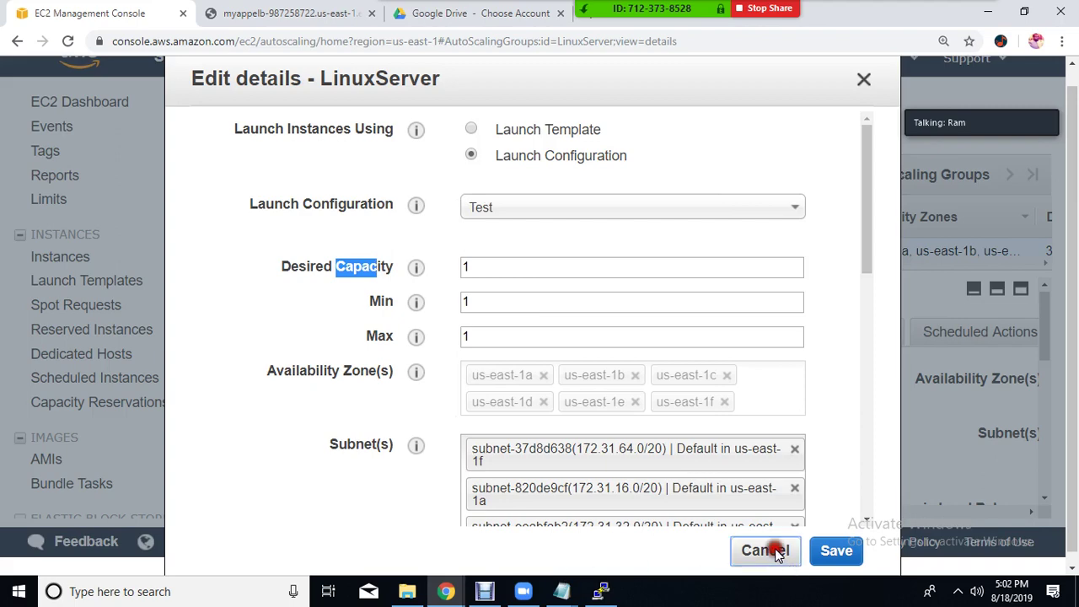
Start a simple scaling policy named remove_machines for the LinuxServer group
{"action": "left_click", "coordinate": [485, 359]}
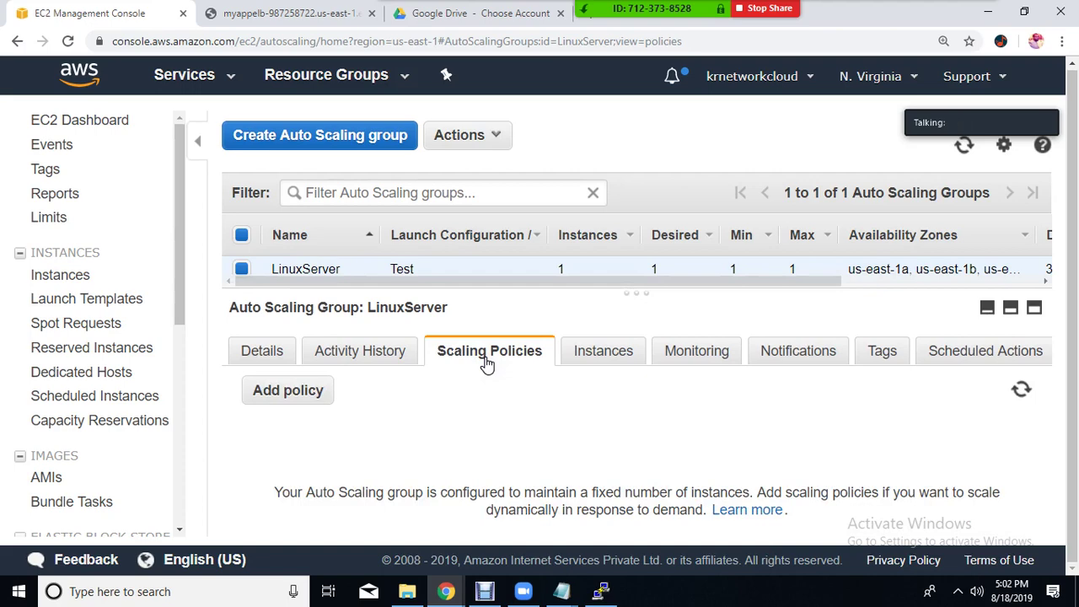
{"action": "left_click", "coordinate": [290, 402]}
{"action": "left_click", "coordinate": [299, 401]}
{"action": "scroll", "coordinate": [473, 396], "scroll_direction": "down", "scroll_amount": 2}
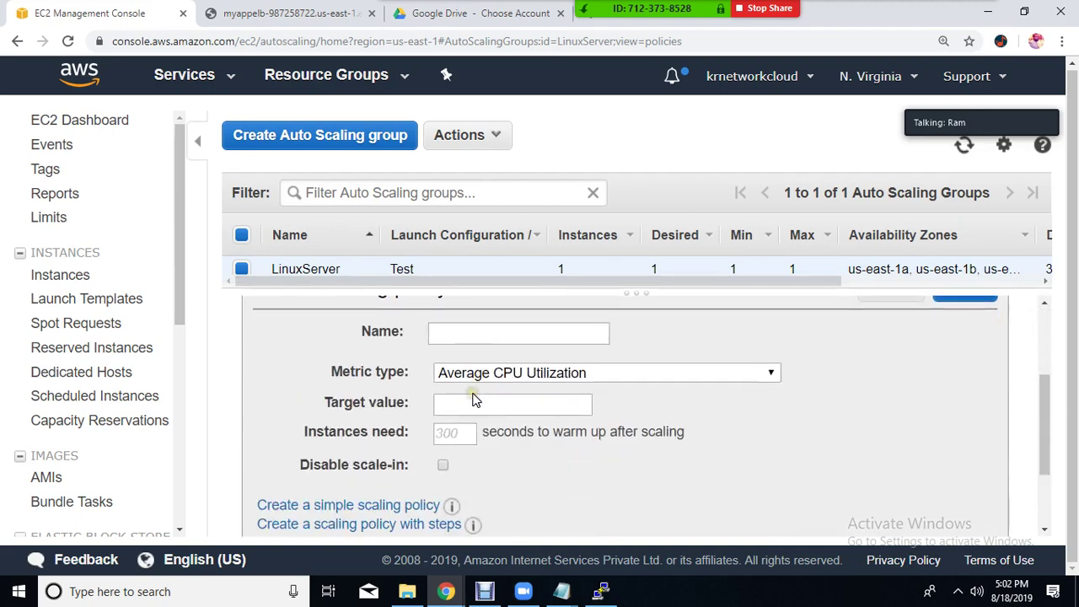
{"action": "left_click", "coordinate": [461, 331]}
{"action": "type", "text": "remove_"}
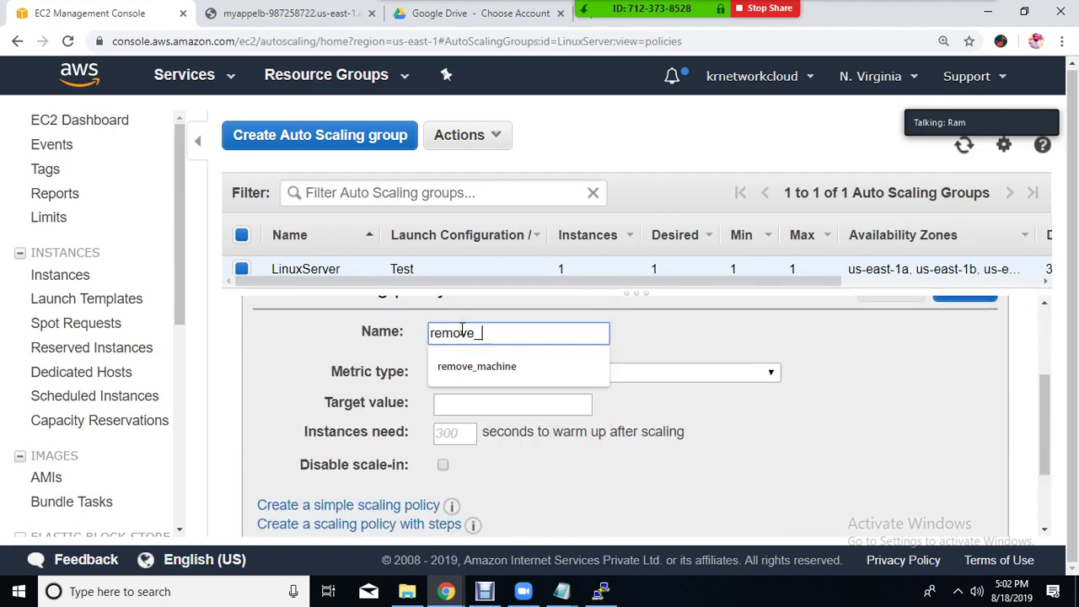
{"action": "type", "text": "machines"}
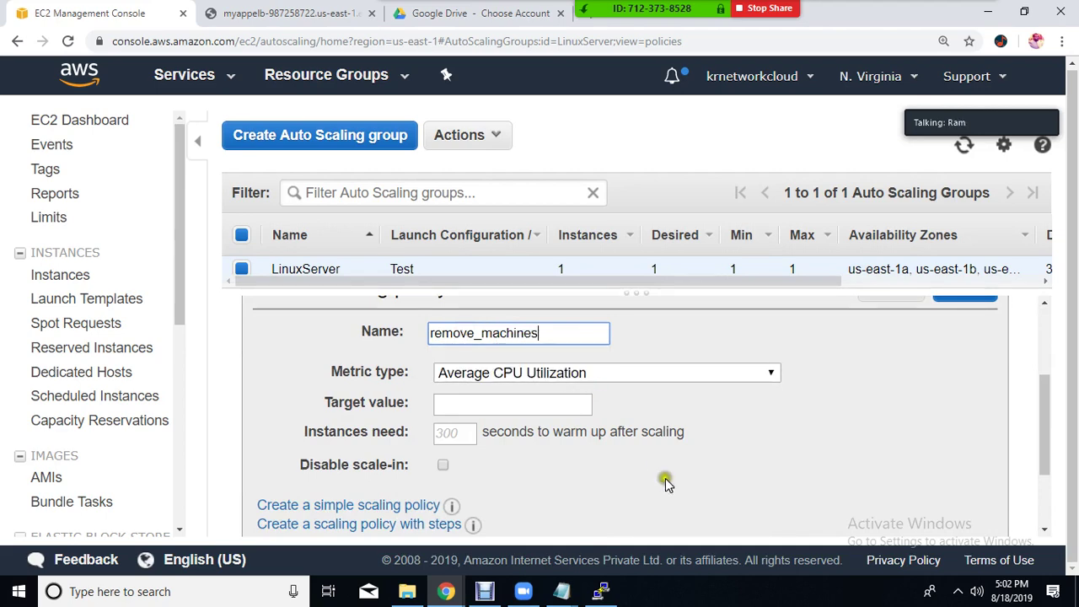
{"action": "left_click", "coordinate": [358, 505]}
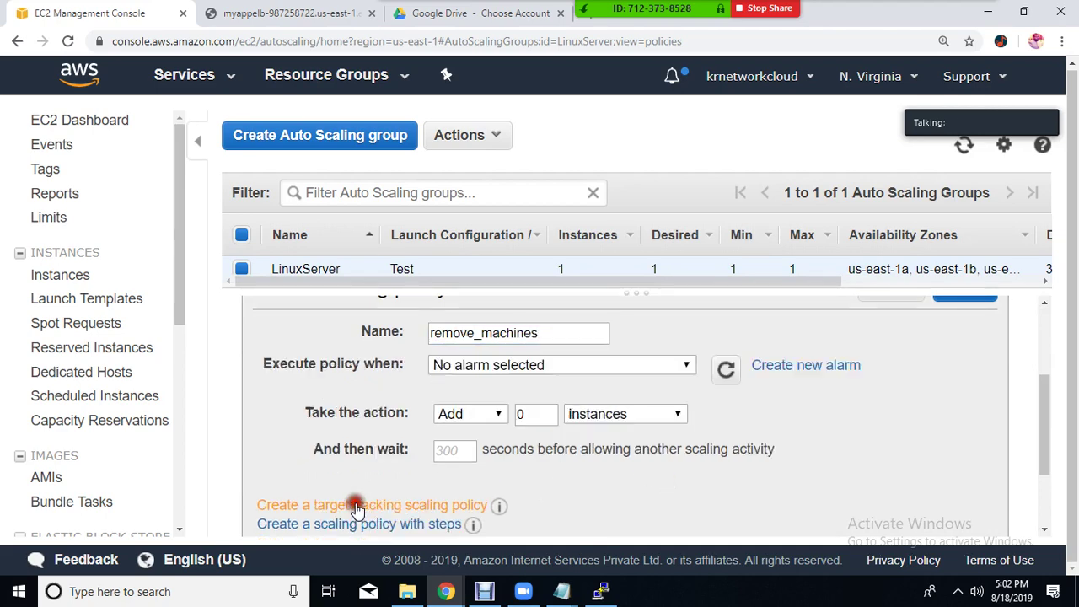
Start a new alarm for the policy that triggers when average CPU utilization is <= 30 percent
{"action": "left_click", "coordinate": [796, 366]}
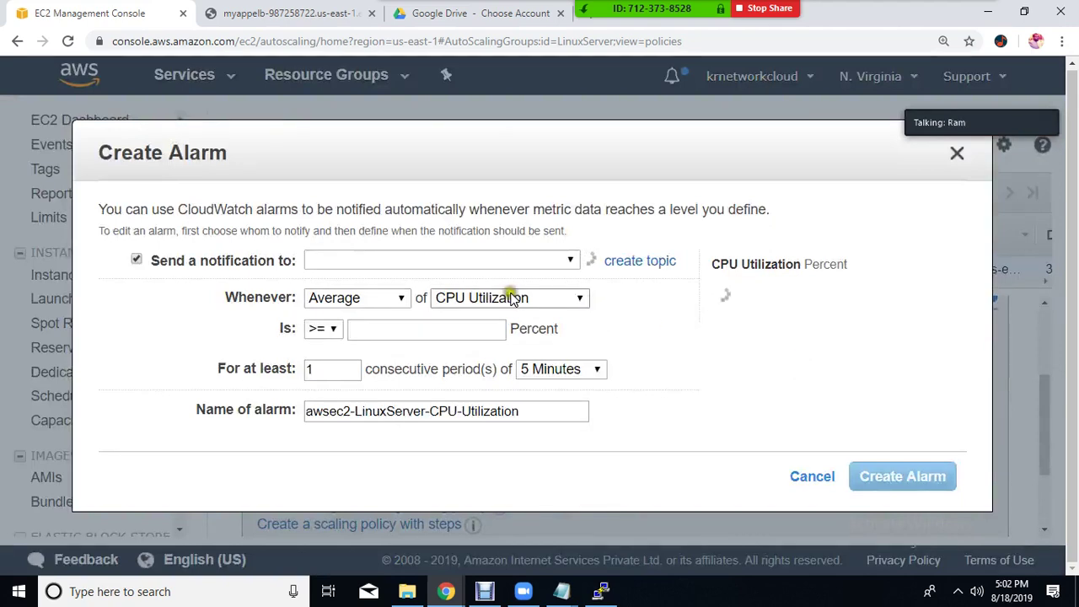
{"action": "left_click", "coordinate": [324, 328]}
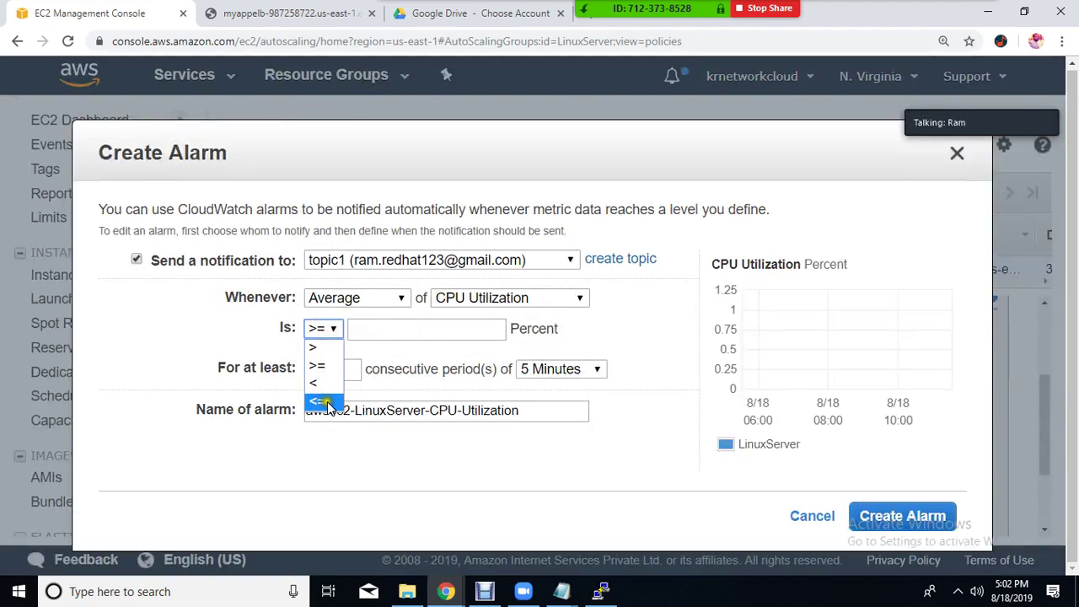
{"action": "left_click", "coordinate": [314, 399]}
{"action": "left_click", "coordinate": [405, 327]}
{"action": "type", "text": "3"}
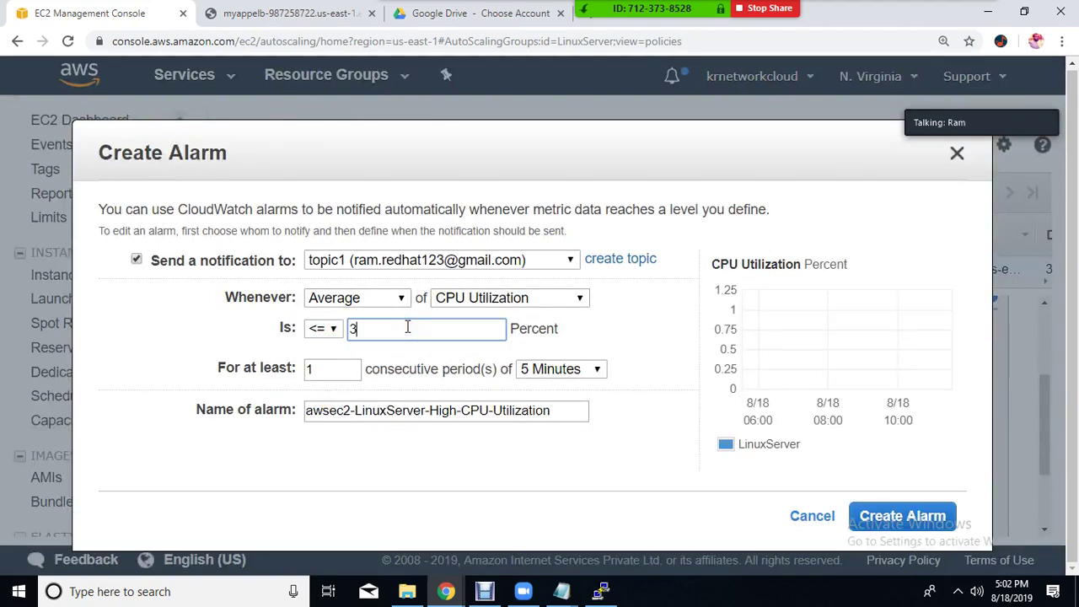
{"action": "type", "text": "0"}
{"action": "left_click", "coordinate": [633, 477]}
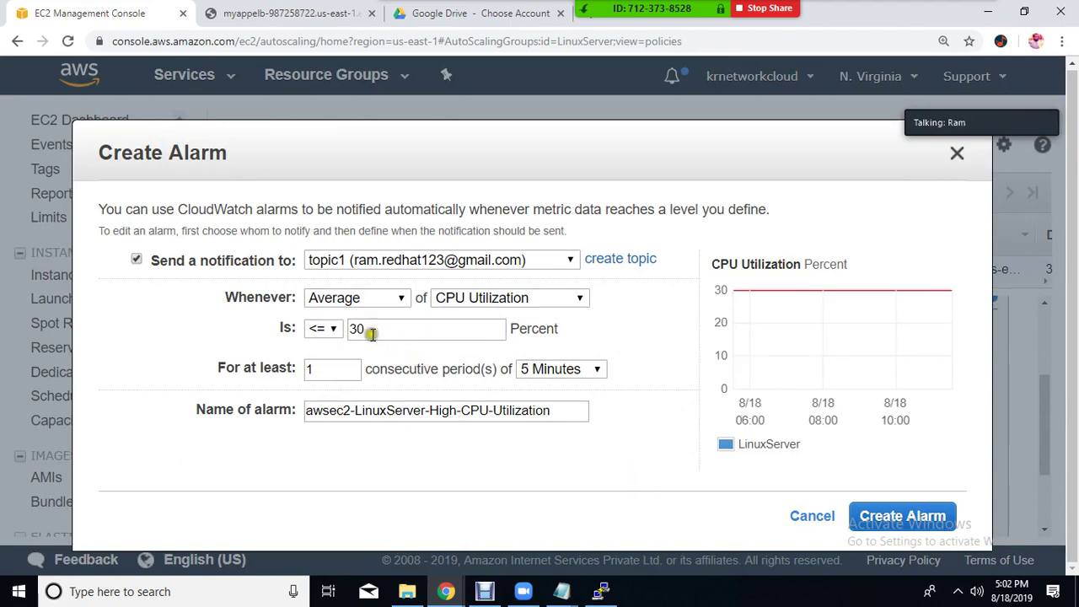
Set the alarm's period to 1 minute, create the alarm, and dismiss the confirmation
{"action": "left_click", "coordinate": [529, 371]}
{"action": "left_click", "coordinate": [549, 458]}
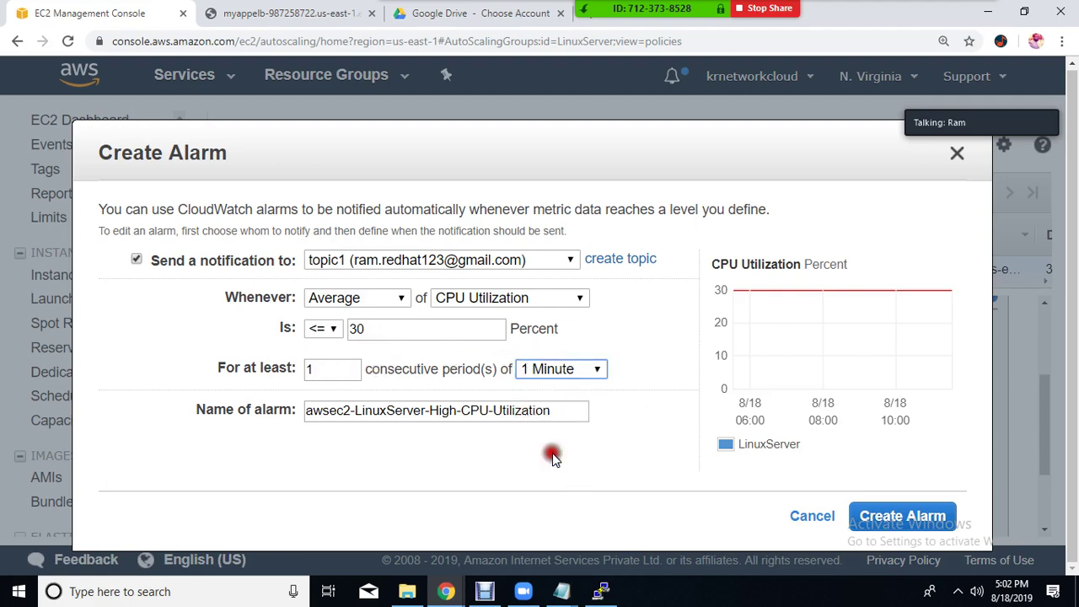
{"action": "left_click", "coordinate": [896, 516]}
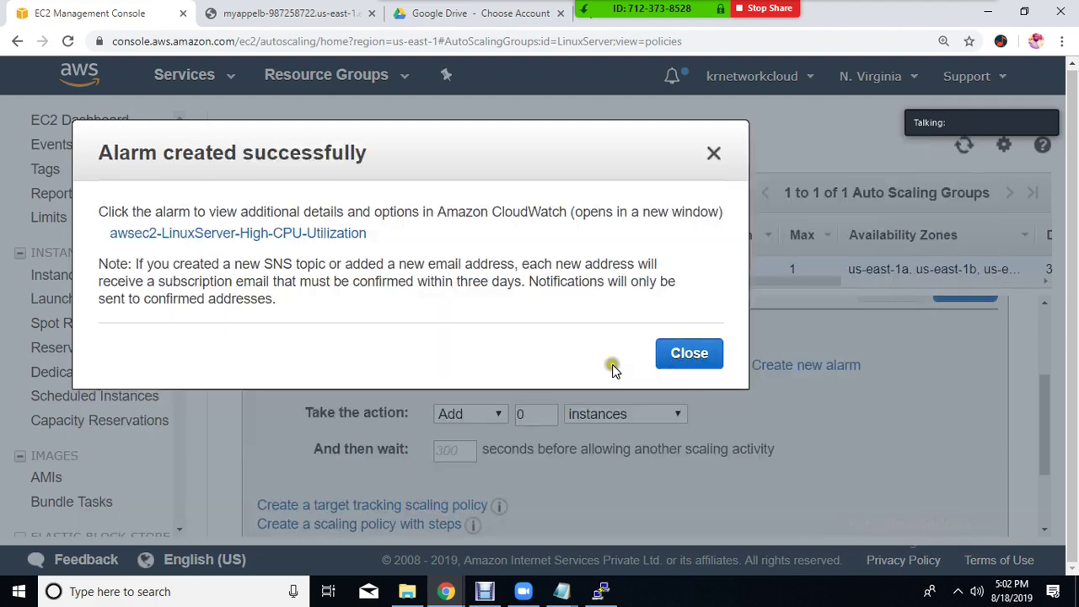
{"action": "left_click", "coordinate": [693, 361]}
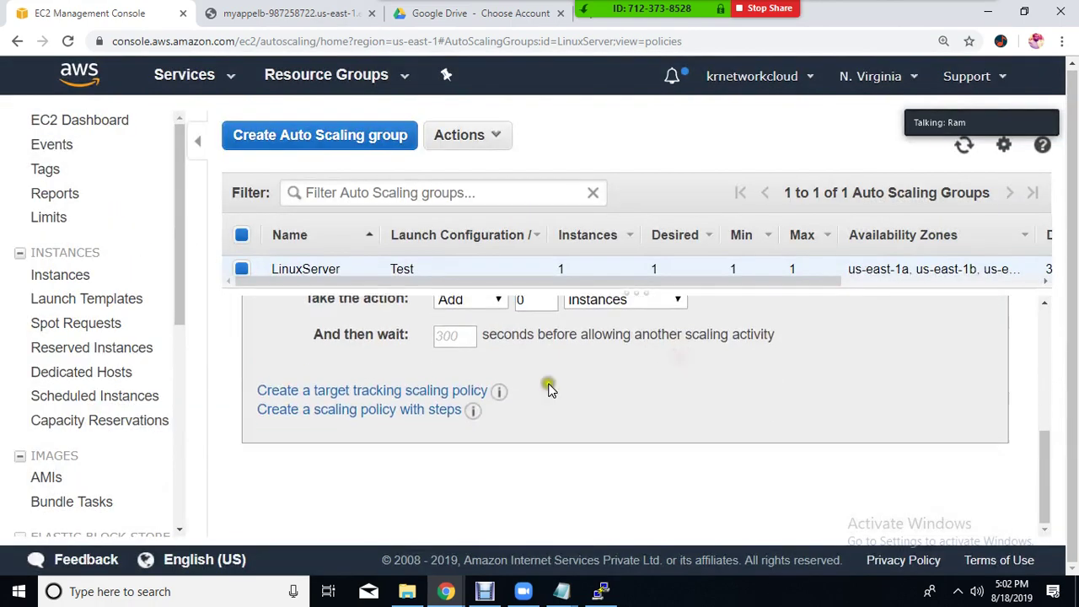
Set the policy's action to remove 1 instance, and go to the group's scheduled actions without creating the policy
{"action": "left_click", "coordinate": [501, 305]}
{"action": "left_click", "coordinate": [463, 342]}
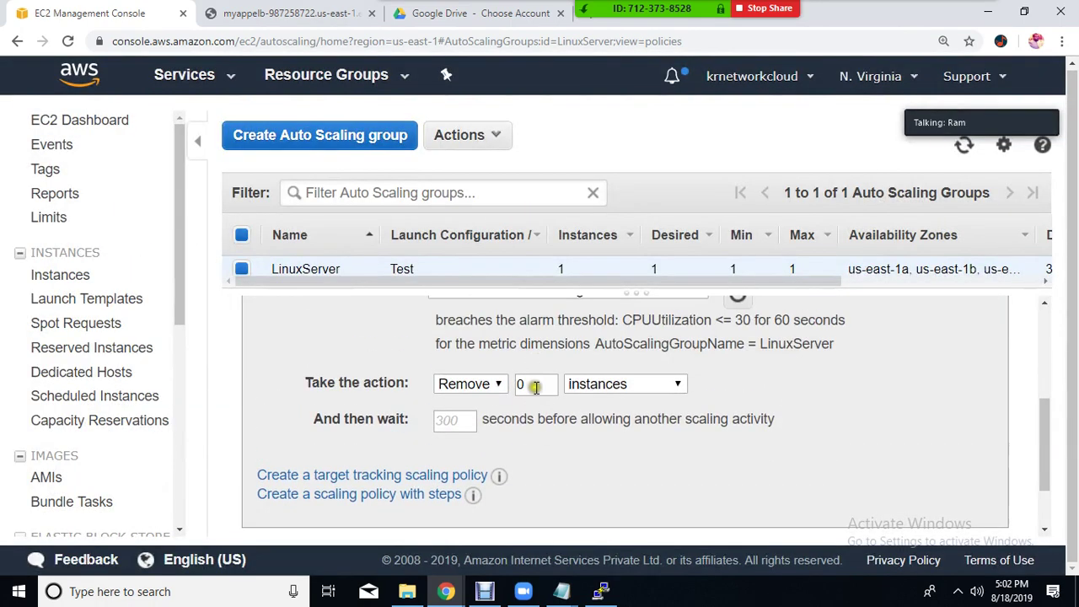
{"action": "double_click", "coordinate": [534, 384]}
{"action": "type", "text": "1"}
{"action": "scroll", "coordinate": [826, 392], "scroll_direction": "up", "scroll_amount": 1}
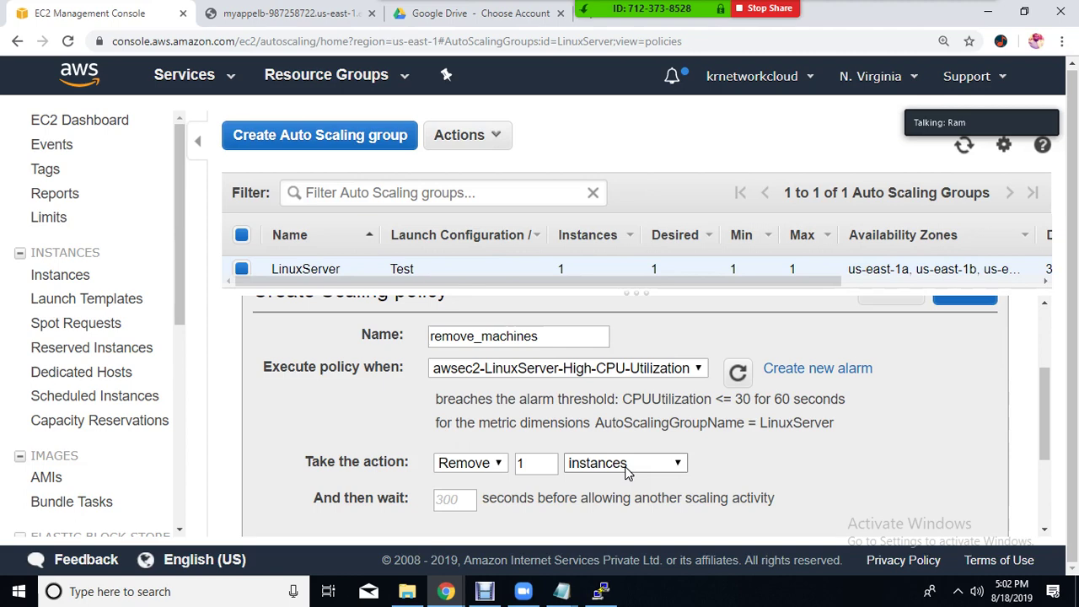
{"action": "scroll", "coordinate": [625, 468], "scroll_direction": "up", "scroll_amount": 2}
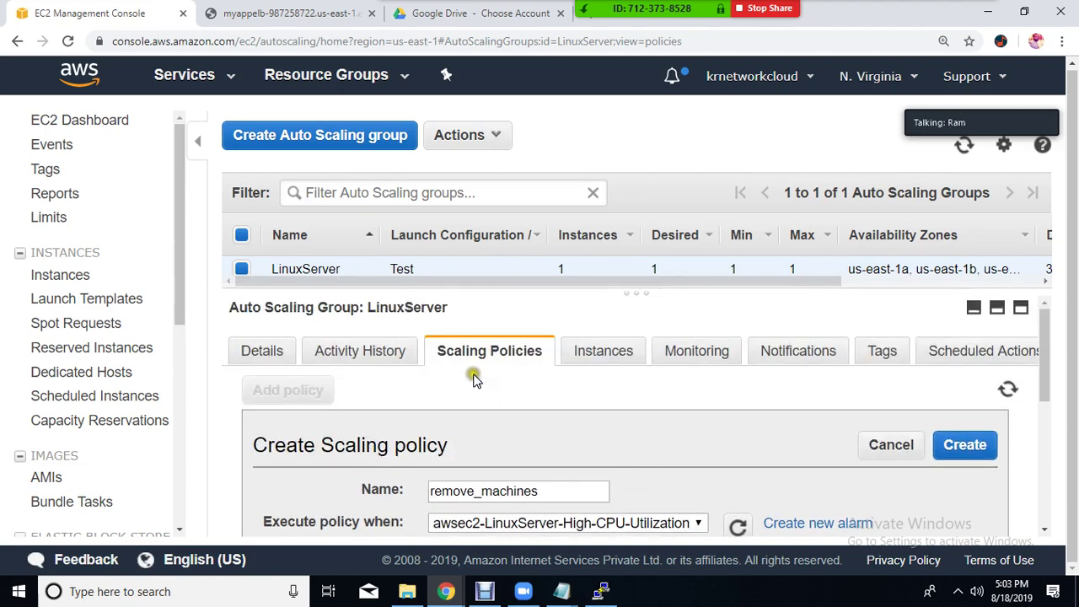
{"action": "left_click", "coordinate": [988, 352]}
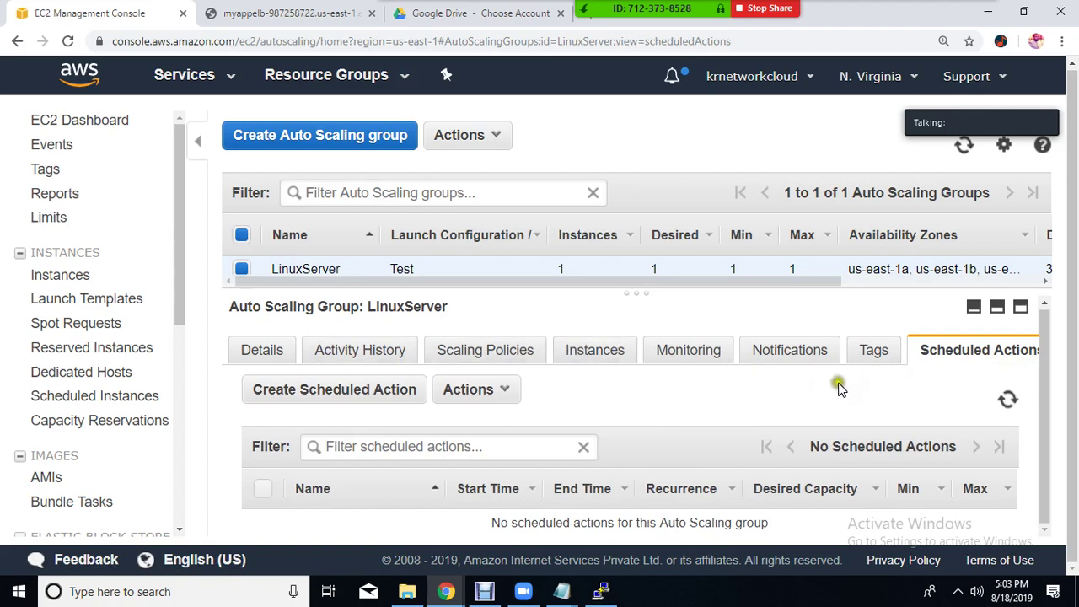
Search Google for "utc now" in a new browser tab and compare the UTC time with the local clock
{"action": "left_click", "coordinate": [270, 17]}
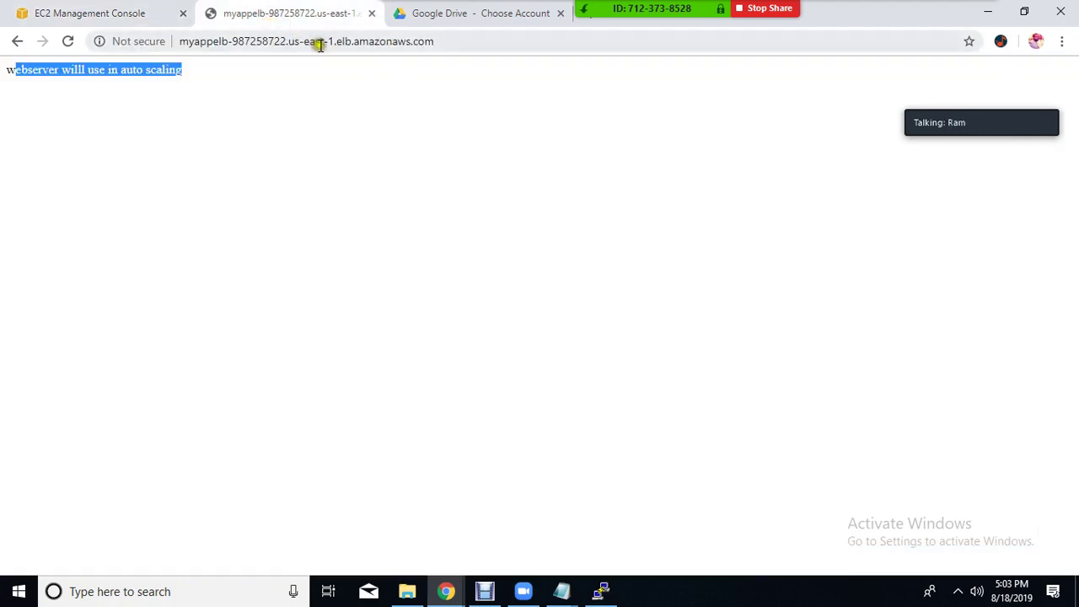
{"action": "left_click", "coordinate": [447, 43]}
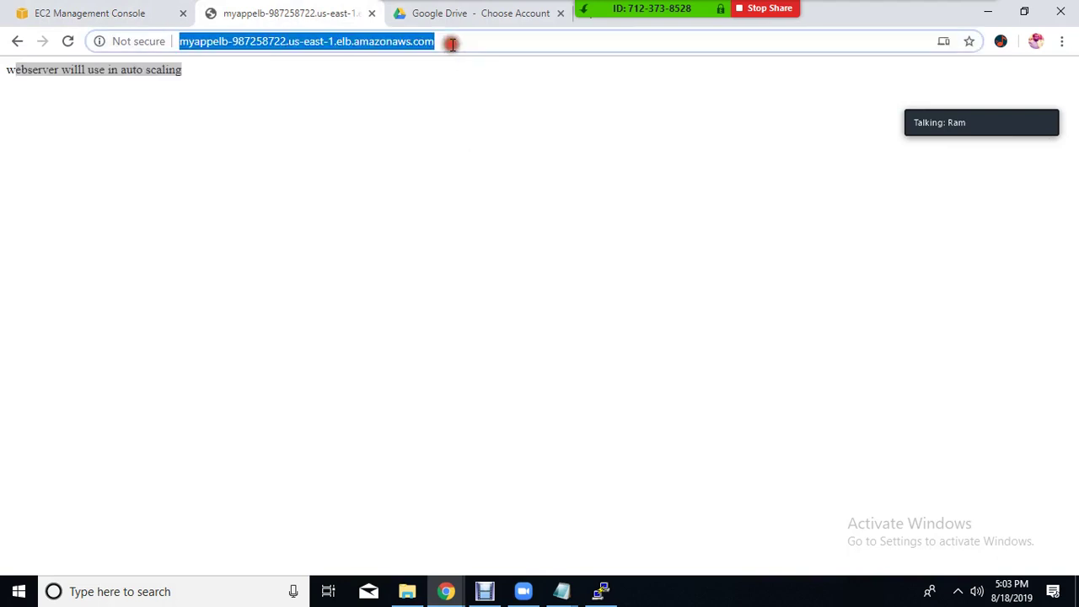
{"action": "mouse_move", "coordinate": [635, 8]}
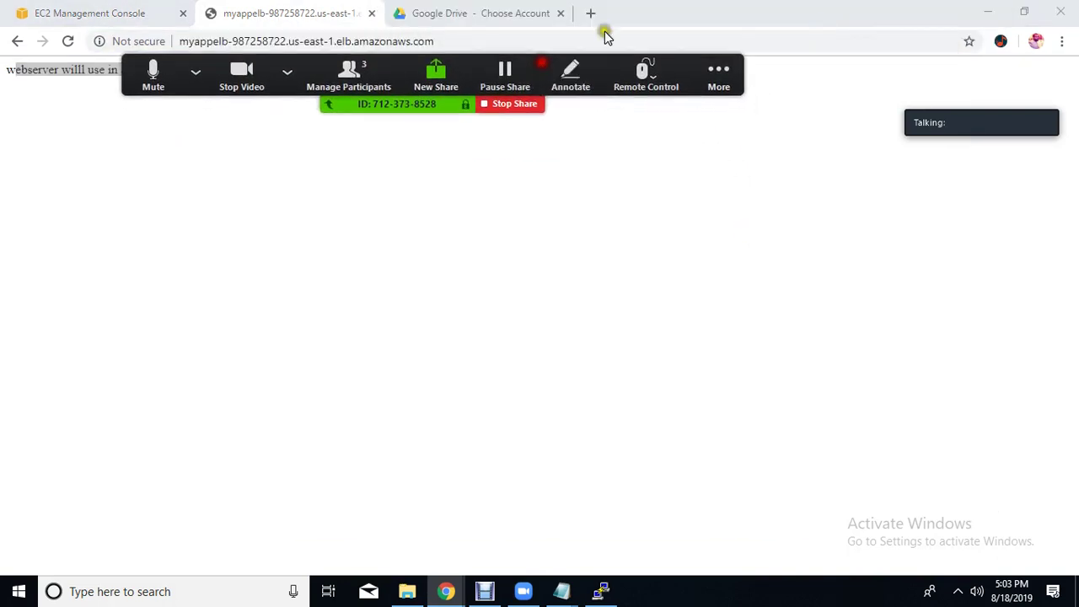
{"action": "left_click", "coordinate": [590, 12]}
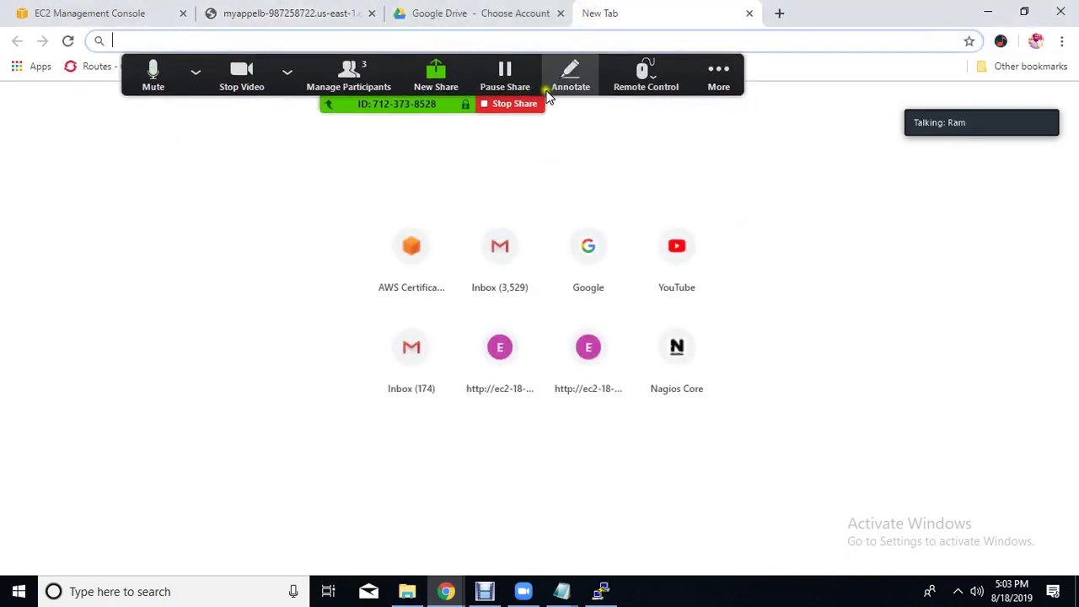
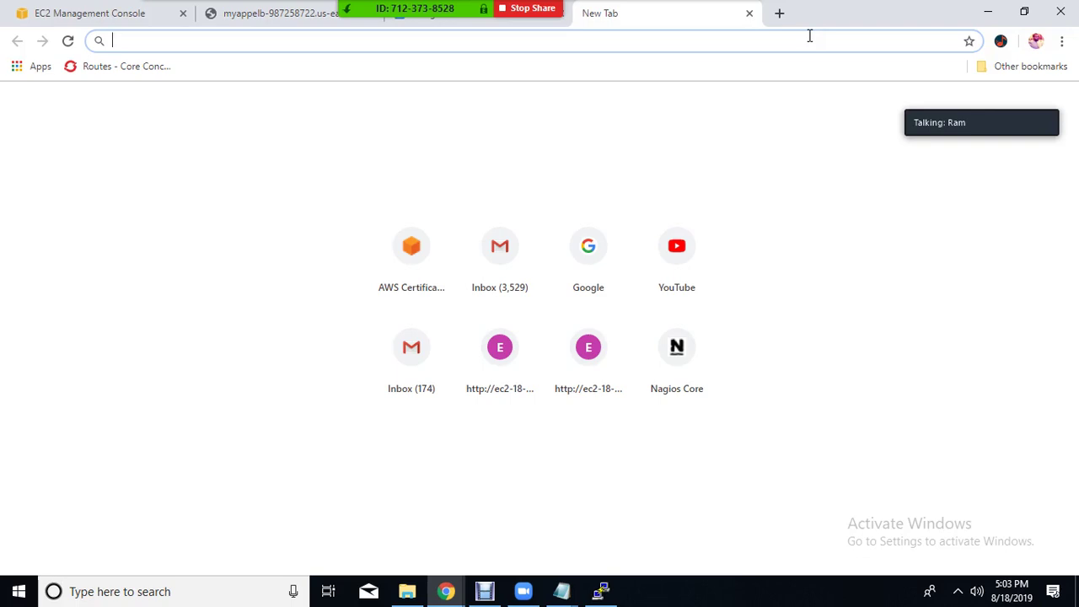
{"action": "type", "text": "go"}
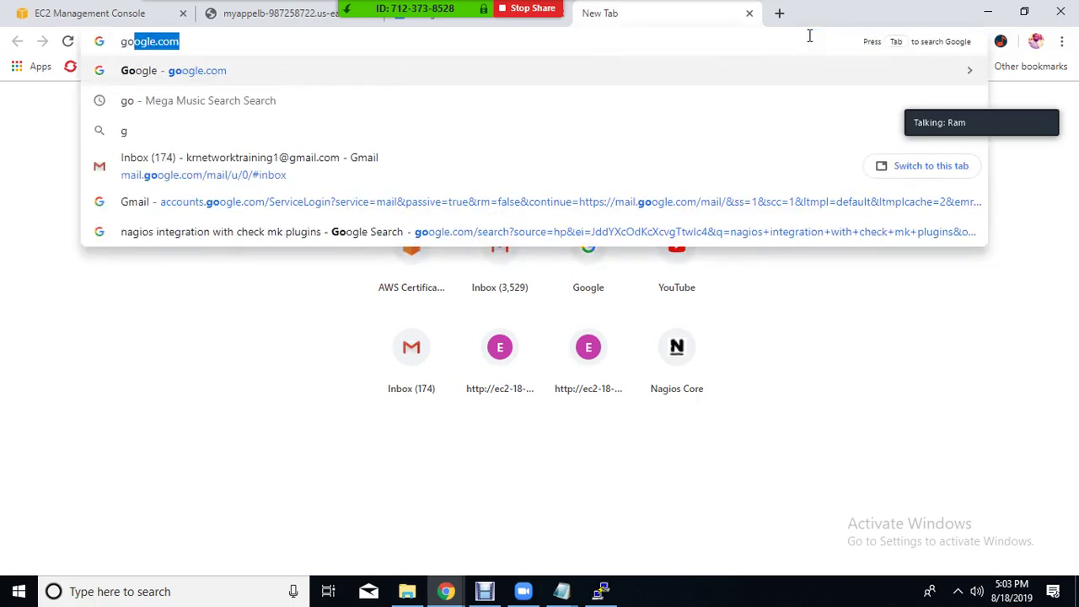
{"action": "key", "text": "Return"}
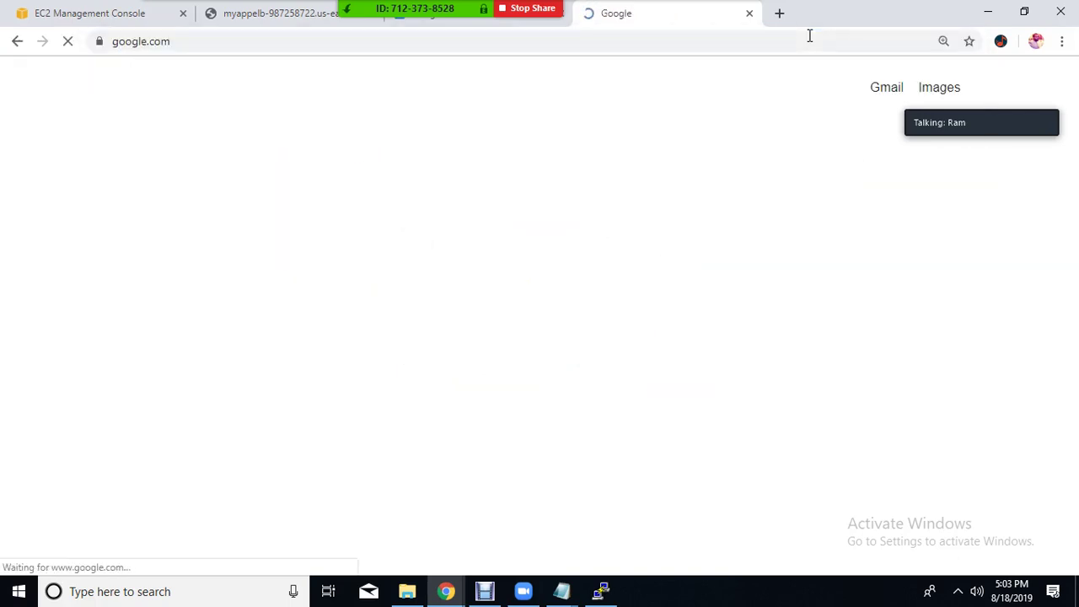
{"action": "type", "text": "utc"}
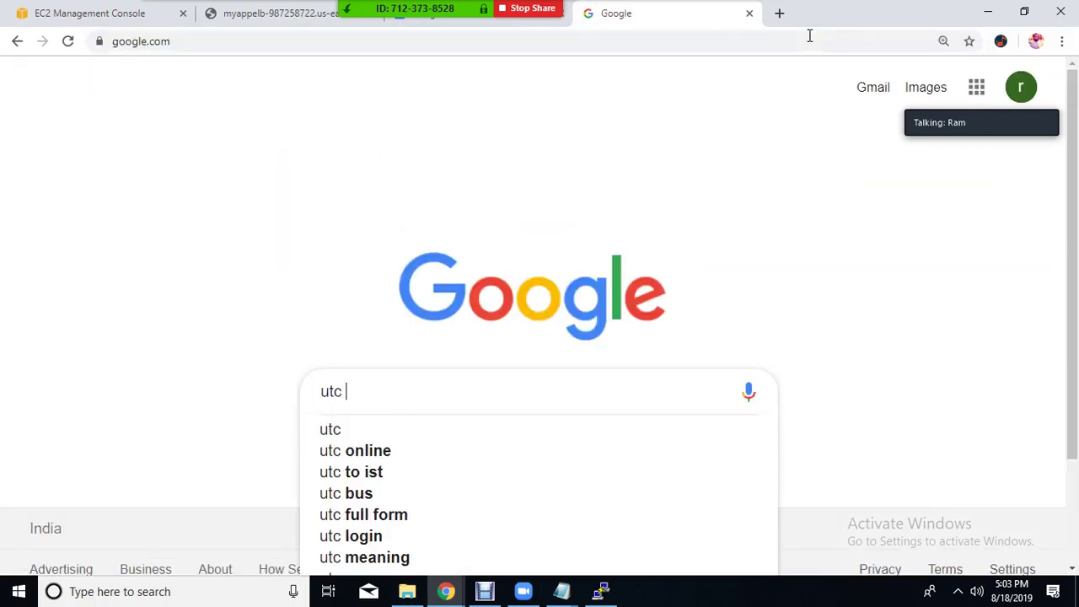
{"action": "type", "text": " now"}
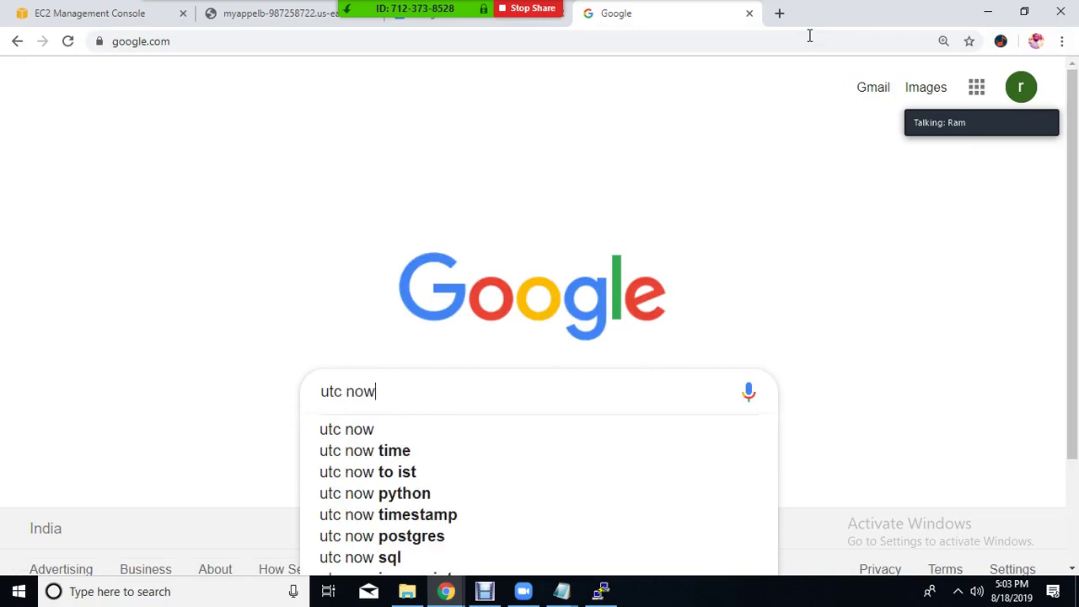
{"action": "key", "text": "Down"}
{"action": "key", "text": "Return"}
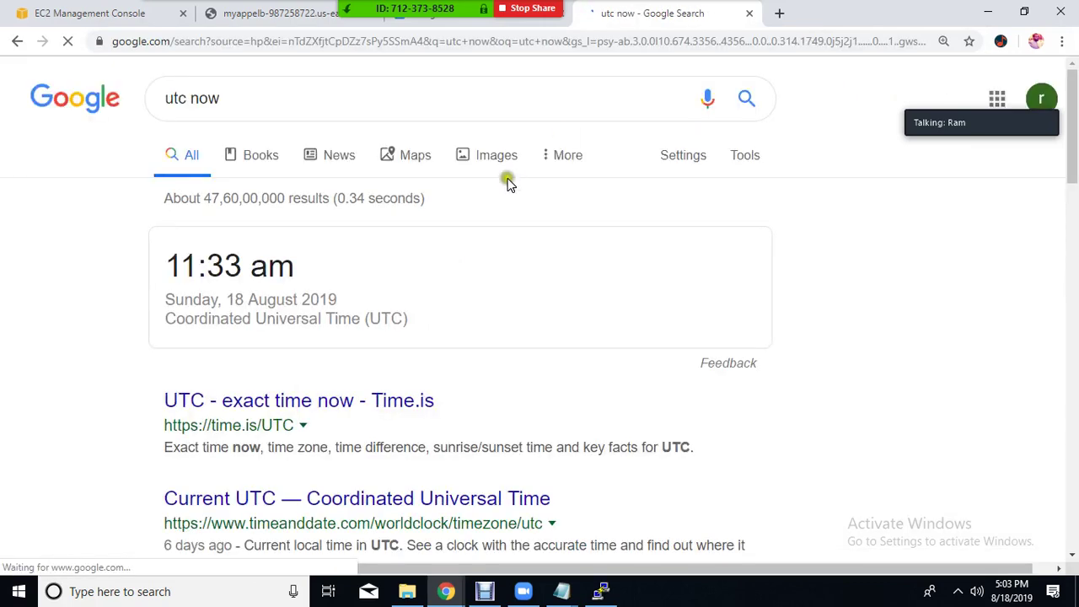
{"action": "left_click_drag", "start_coordinate": [167, 261], "coordinate": [262, 266]}
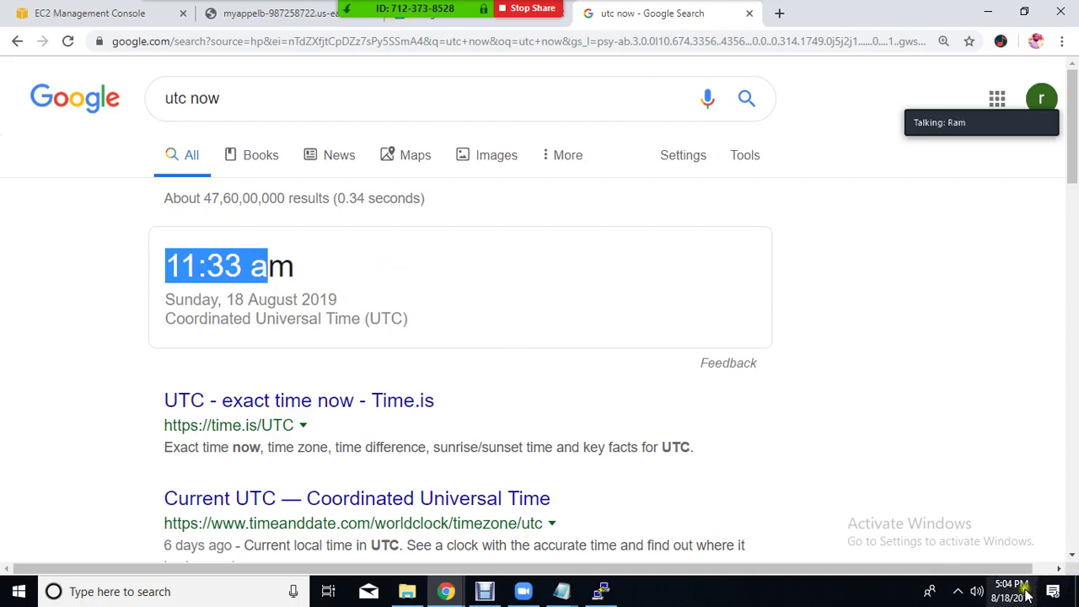
{"action": "mouse_move", "coordinate": [1020, 597]}
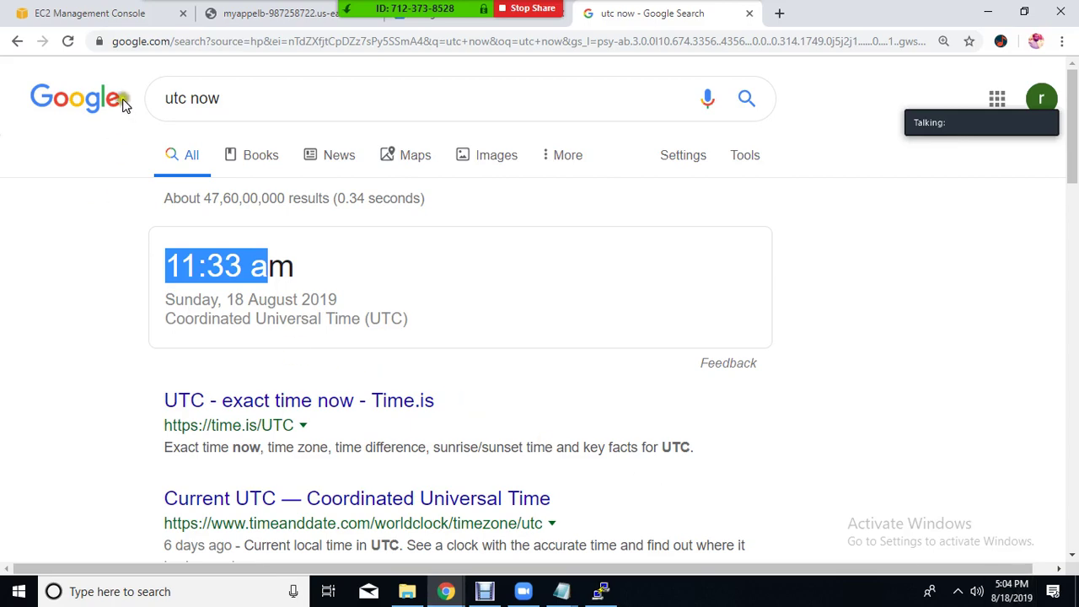
{"action": "left_click", "coordinate": [122, 15]}
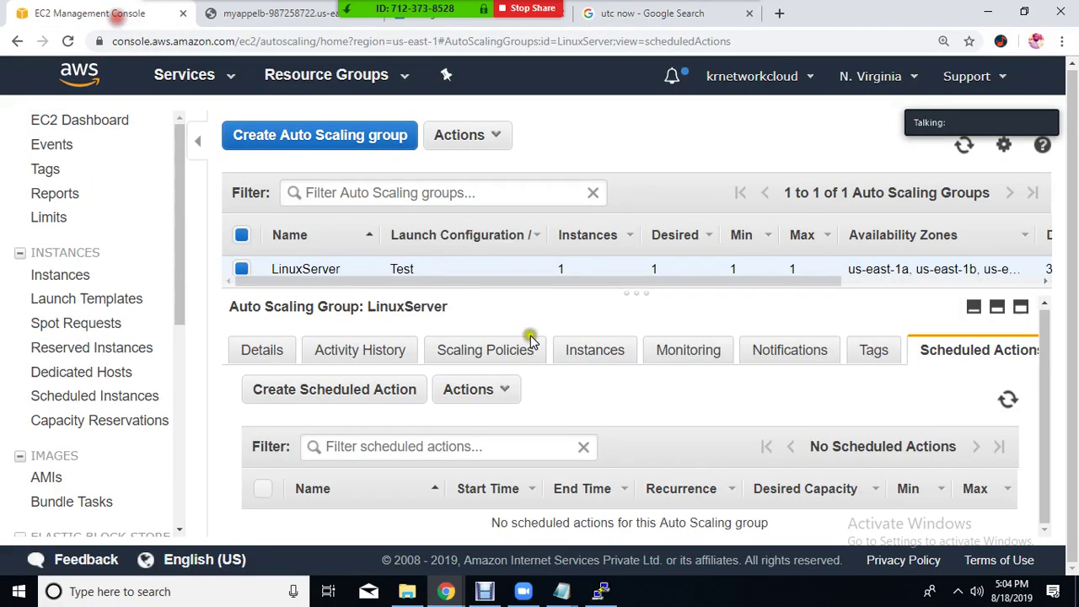
{"action": "left_click", "coordinate": [413, 392]}
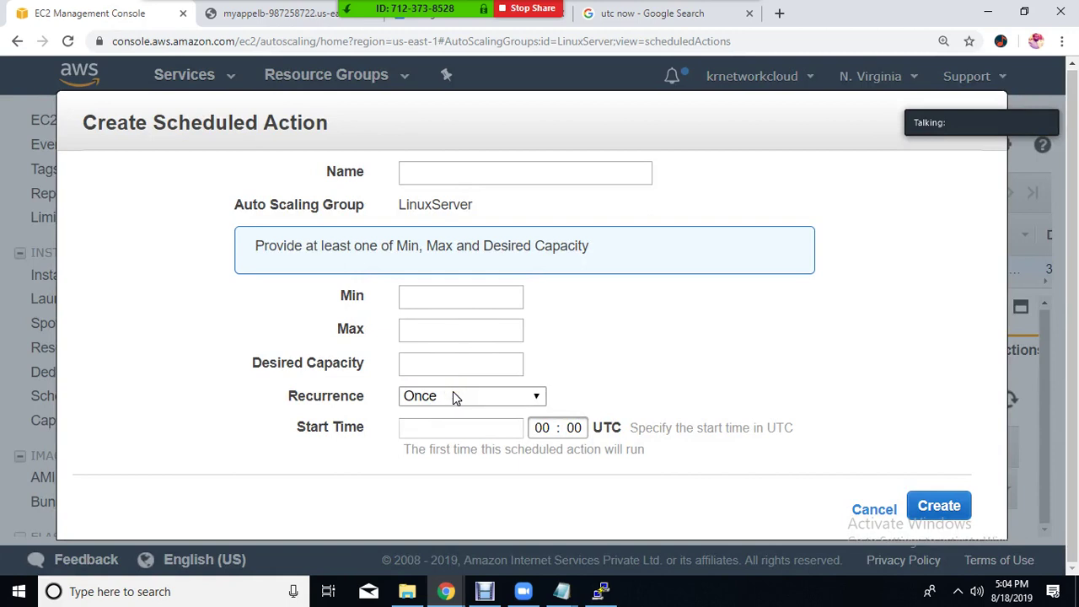
{"action": "left_click", "coordinate": [499, 428]}
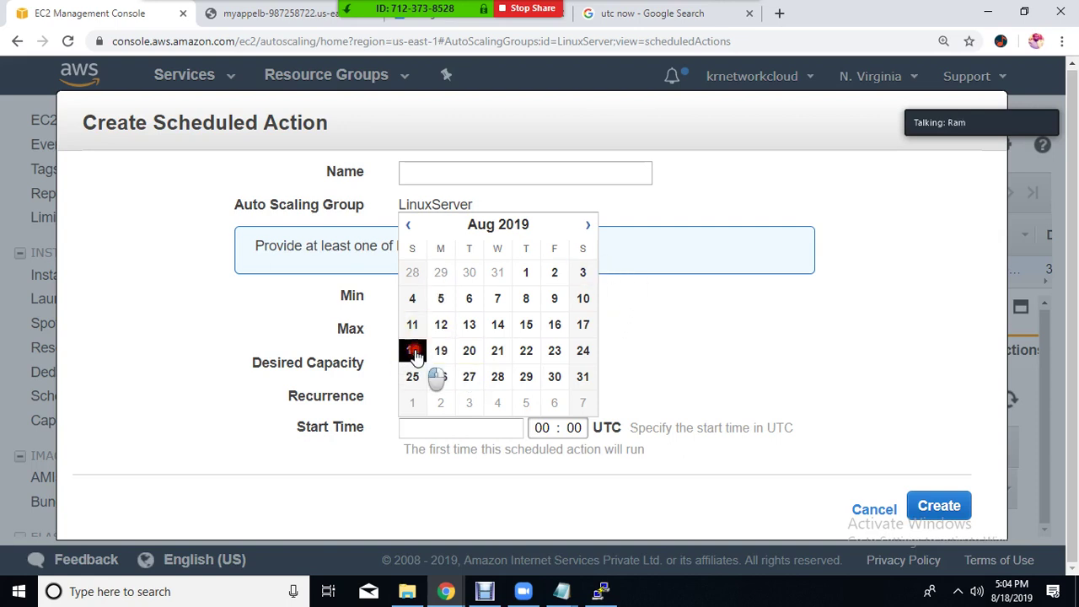
{"action": "left_click", "coordinate": [654, 351]}
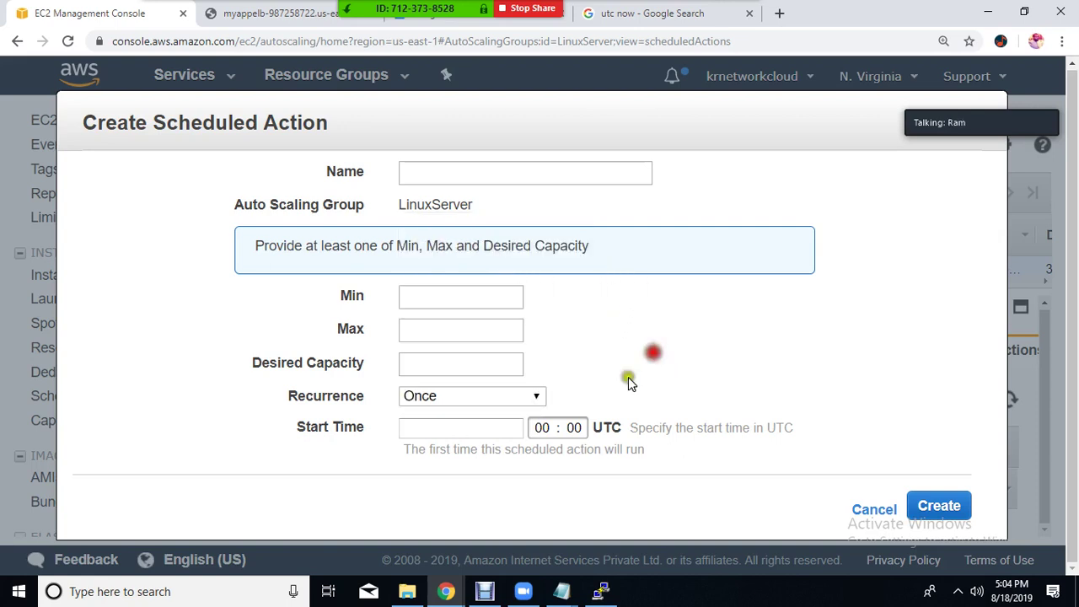
{"action": "left_click", "coordinate": [540, 427]}
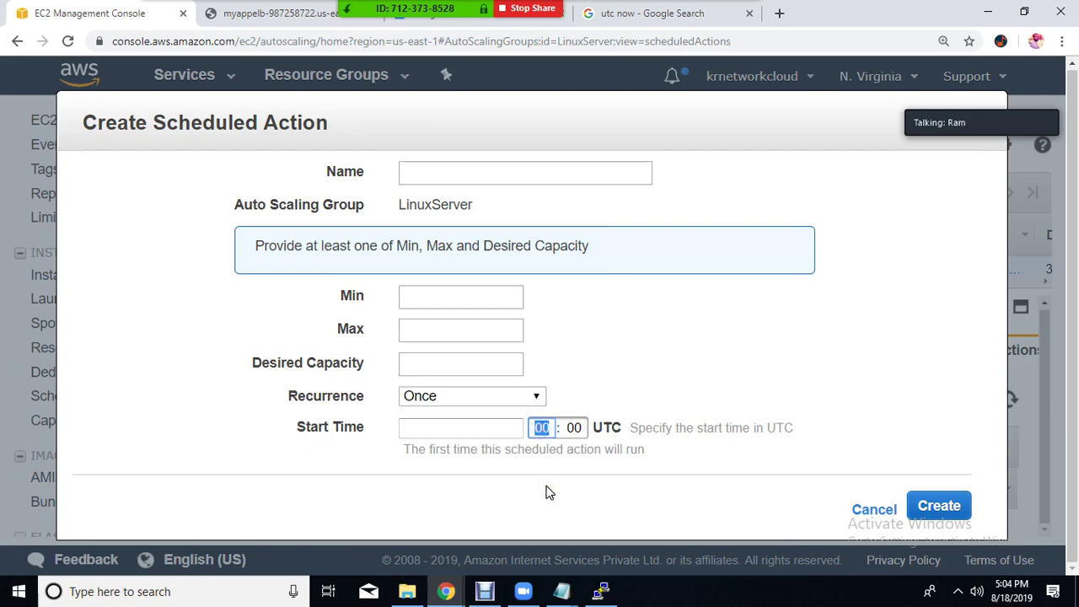
{"action": "mouse_move", "coordinate": [549, 12]}
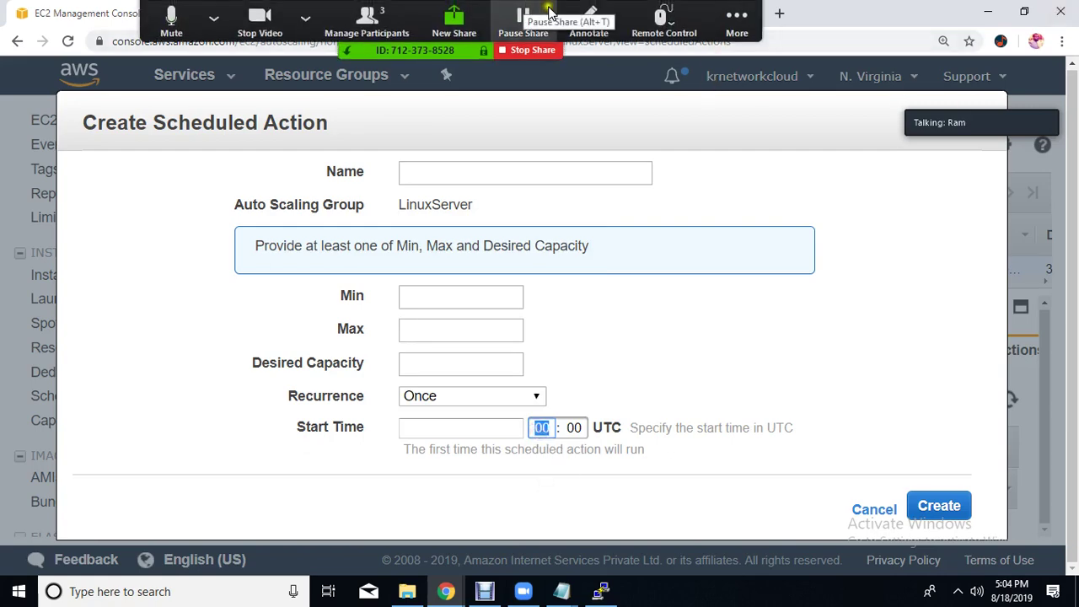
{"action": "left_click", "coordinate": [681, 12]}
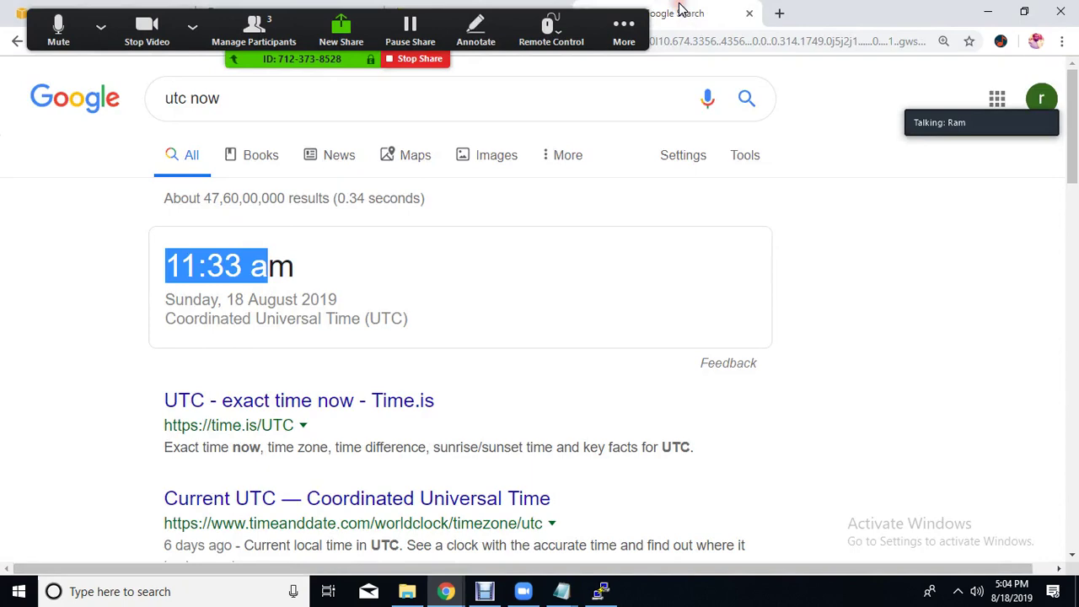
{"action": "left_click", "coordinate": [93, 6]}
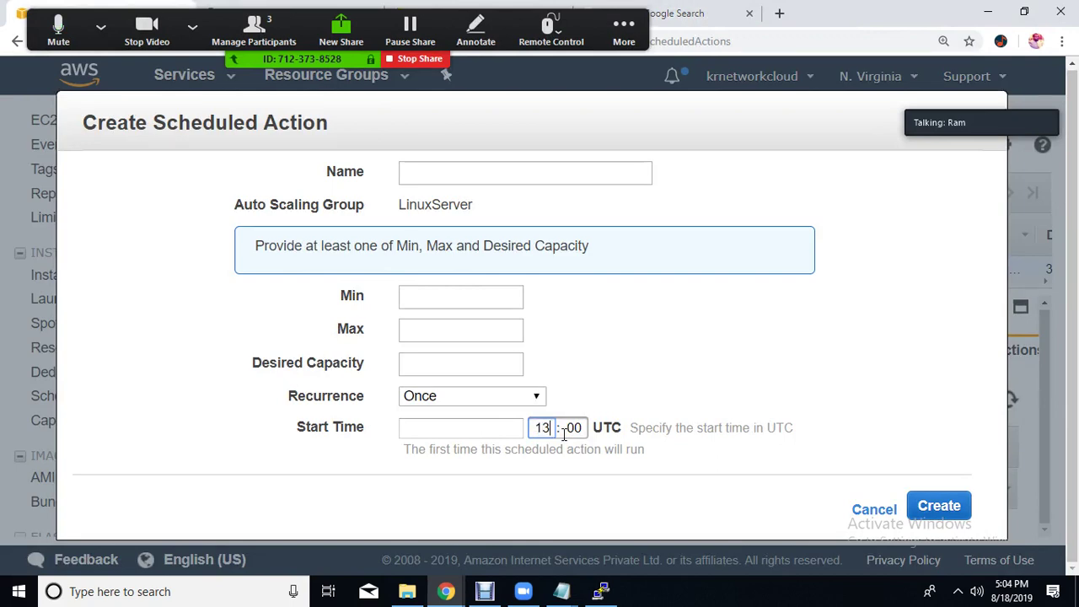
{"action": "key", "text": "Tab"}
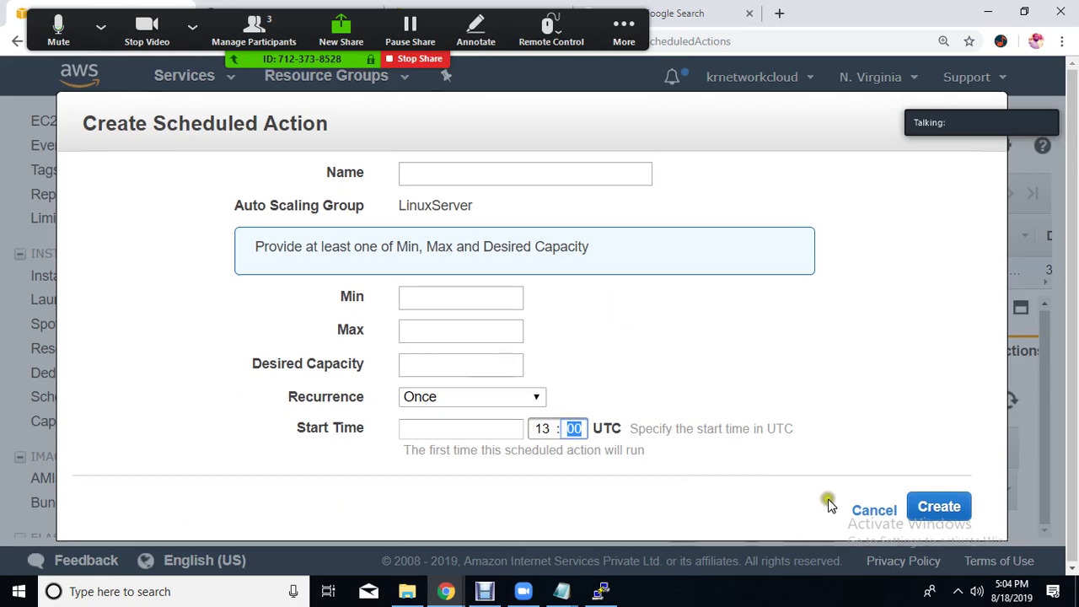
{"action": "left_click", "coordinate": [871, 511]}
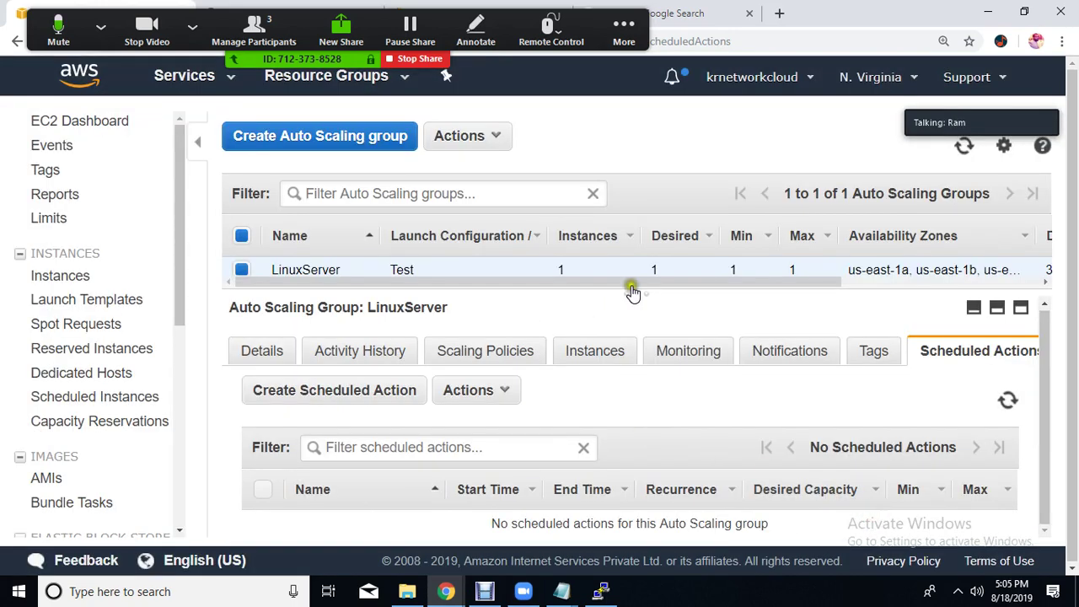
Refresh the Auto Scaling groups and inspect the lifecycle and health status of the LinuxServer group's instances
{"action": "left_click", "coordinate": [965, 145]}
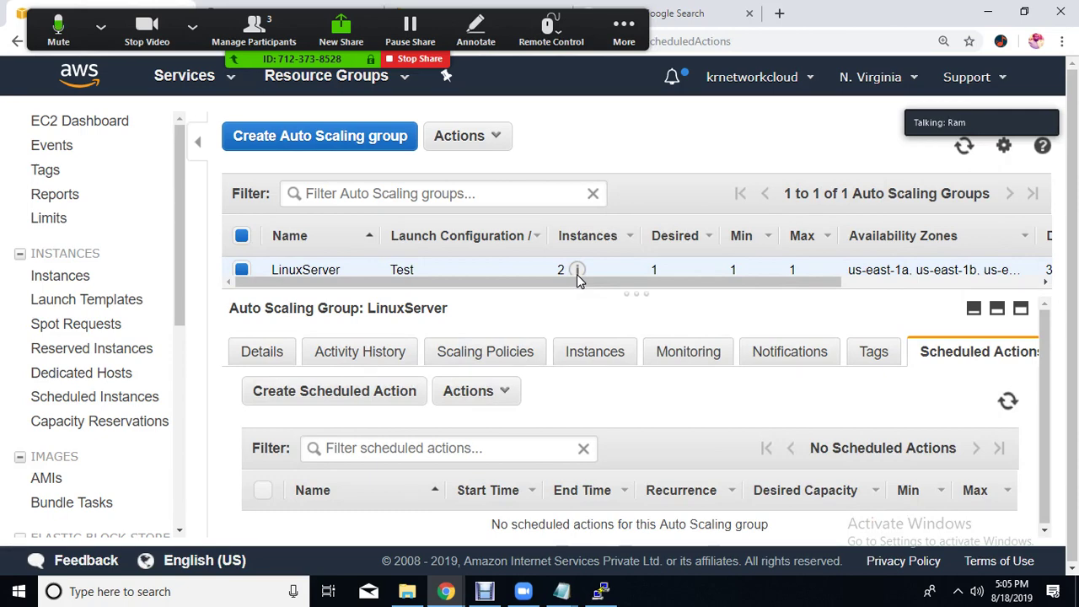
{"action": "left_click", "coordinate": [614, 350]}
{"action": "scroll", "coordinate": [779, 468], "scroll_direction": "down", "scroll_amount": 1}
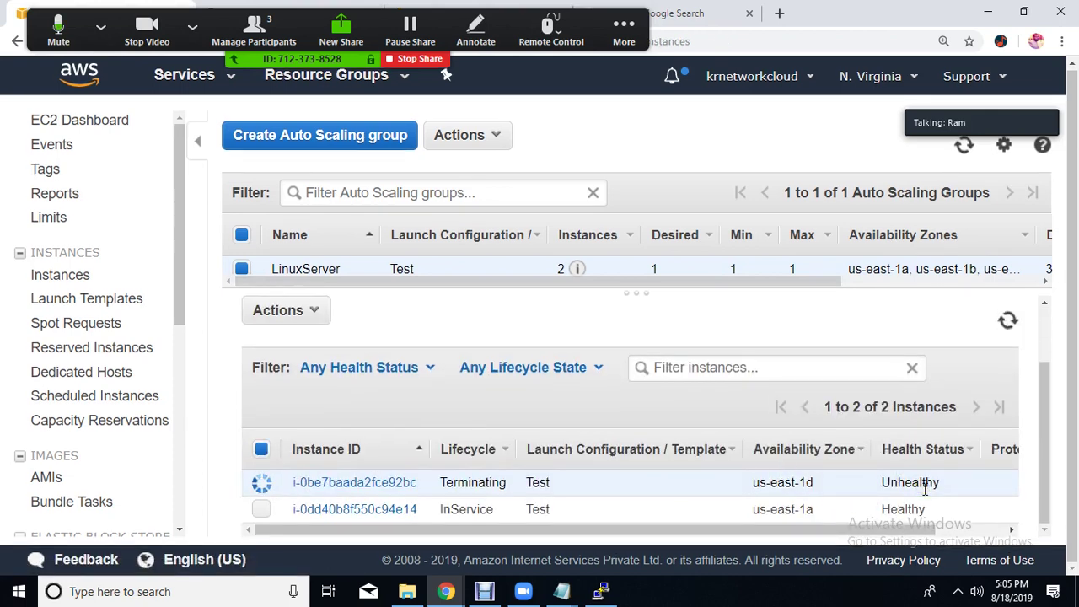
{"action": "left_click_drag", "start_coordinate": [458, 482], "coordinate": [524, 495]}
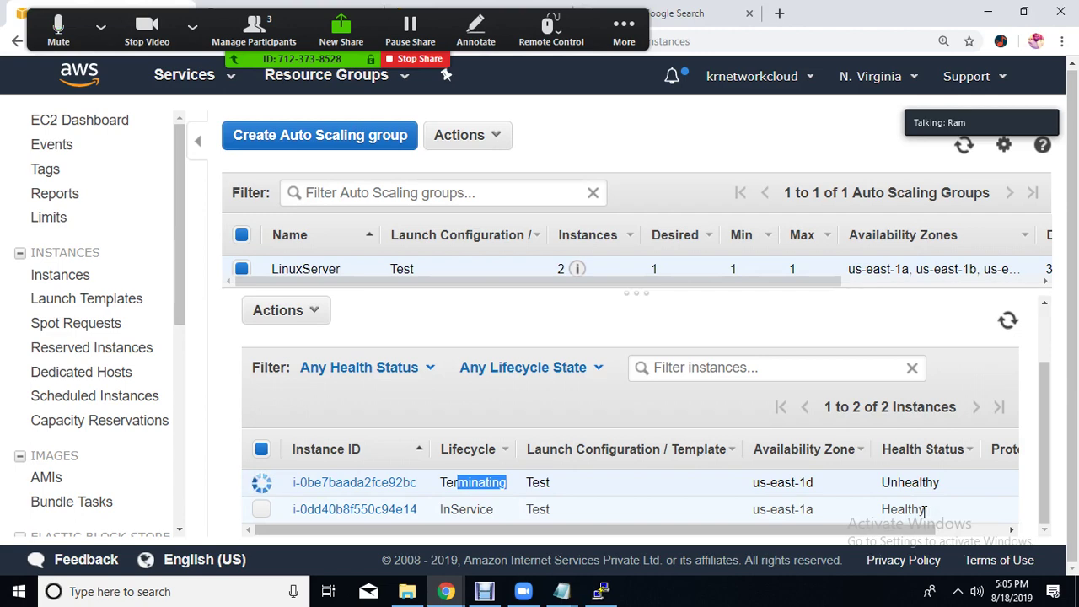
{"action": "scroll", "coordinate": [704, 375], "scroll_direction": "up", "scroll_amount": 1}
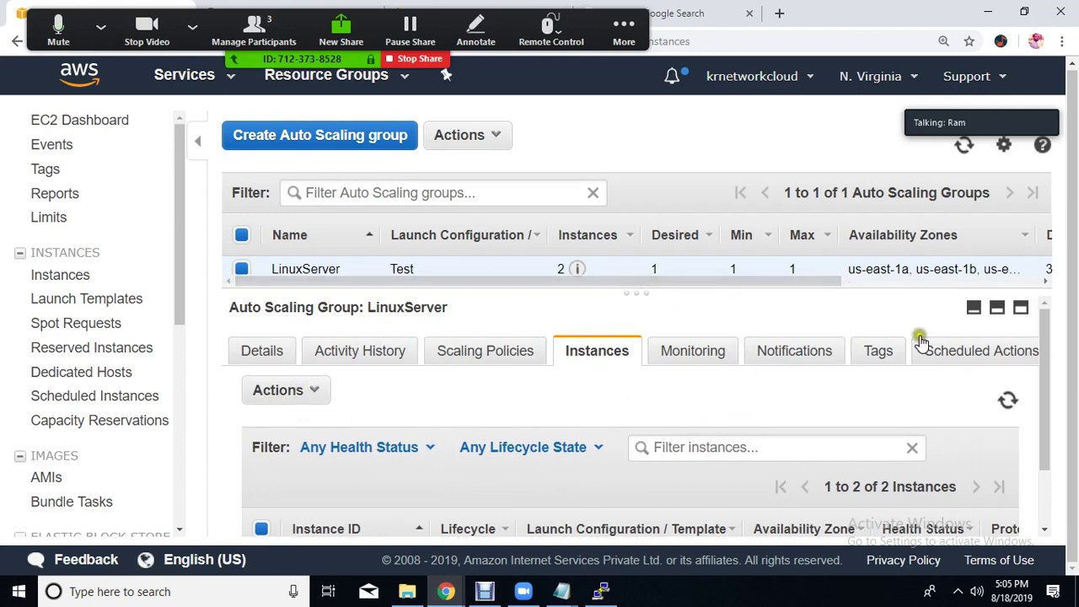
Start a new scheduled action for the LinuxServer group, and rerun the "utc now" Google search to check the current UTC time
{"action": "left_click", "coordinate": [970, 354]}
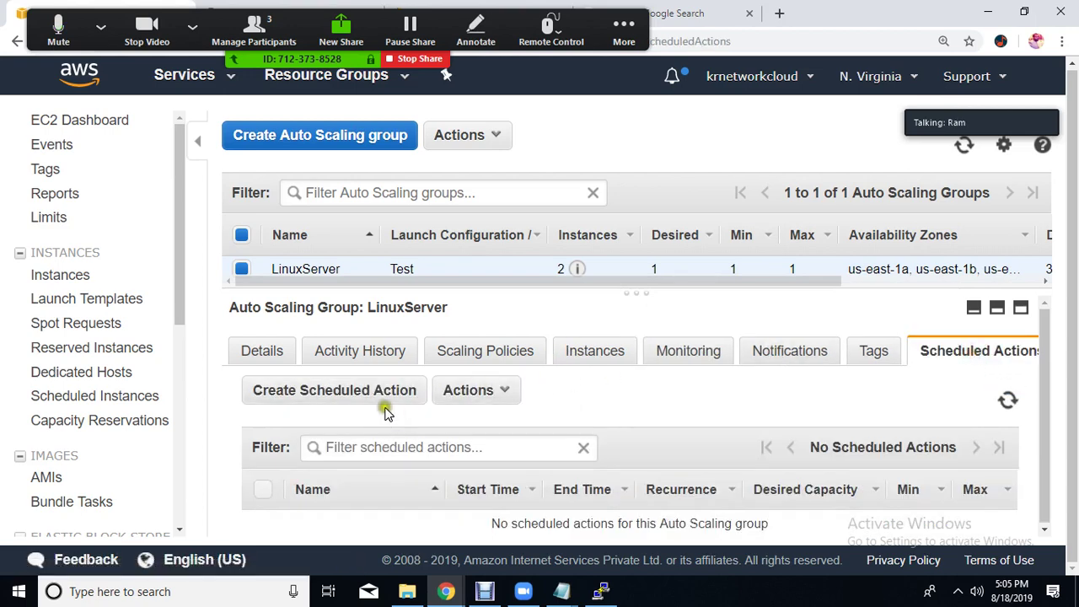
{"action": "left_click", "coordinate": [347, 390]}
{"action": "left_click", "coordinate": [540, 427]}
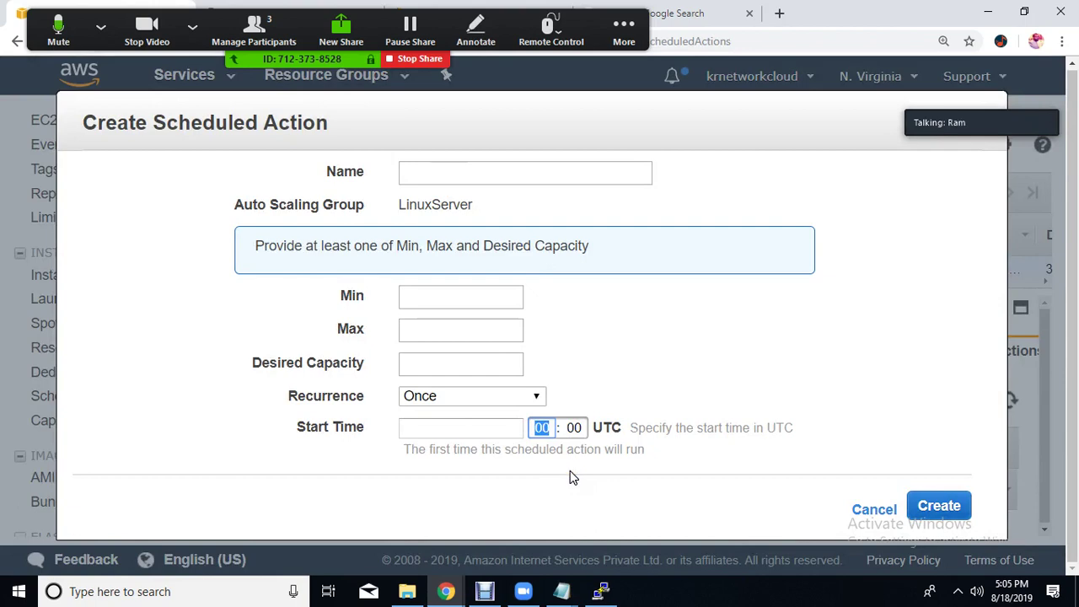
{"action": "left_click", "coordinate": [733, 15]}
{"action": "left_click", "coordinate": [488, 112]}
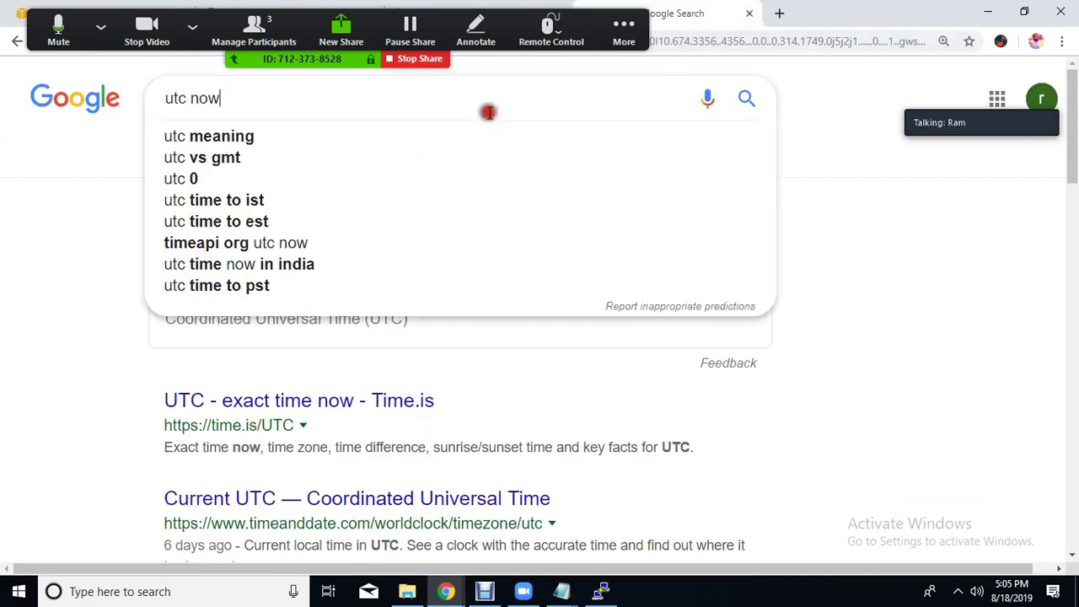
{"action": "key", "text": "Return"}
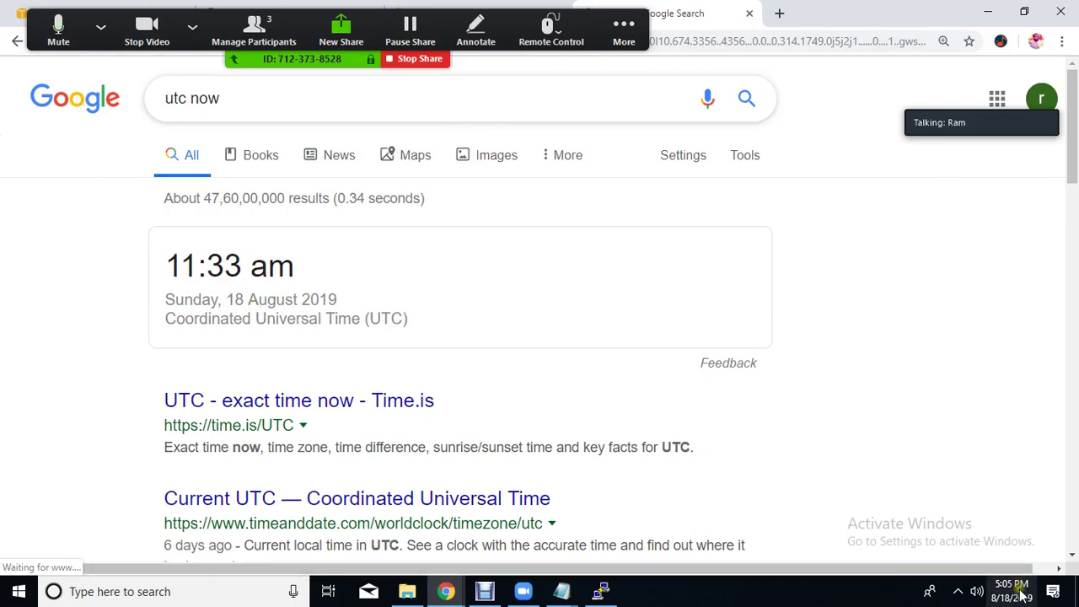
{"action": "mouse_move", "coordinate": [1003, 592]}
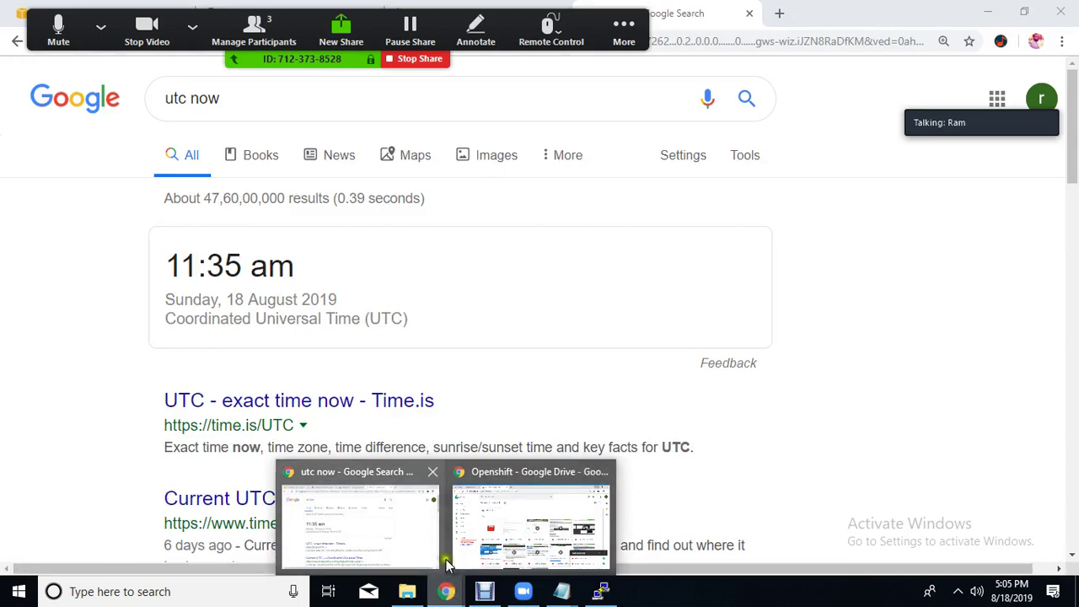
{"action": "left_click_drag", "start_coordinate": [376, 13], "coordinate": [592, 7]}
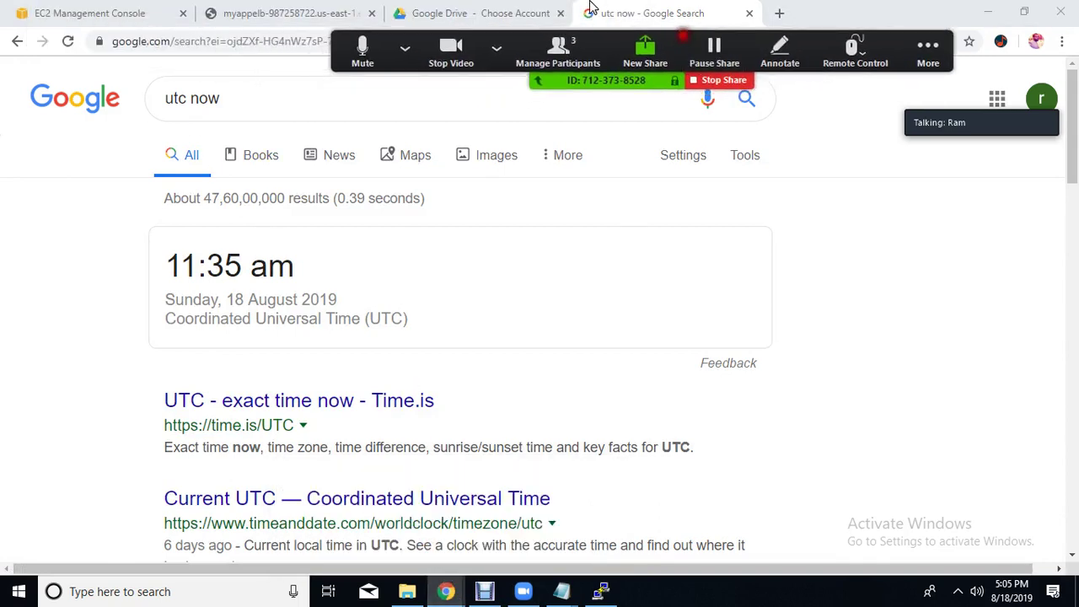
Set the scheduled action's start time to 11:38 UTC
{"action": "left_click", "coordinate": [129, 10]}
{"action": "type", "text": "11"}
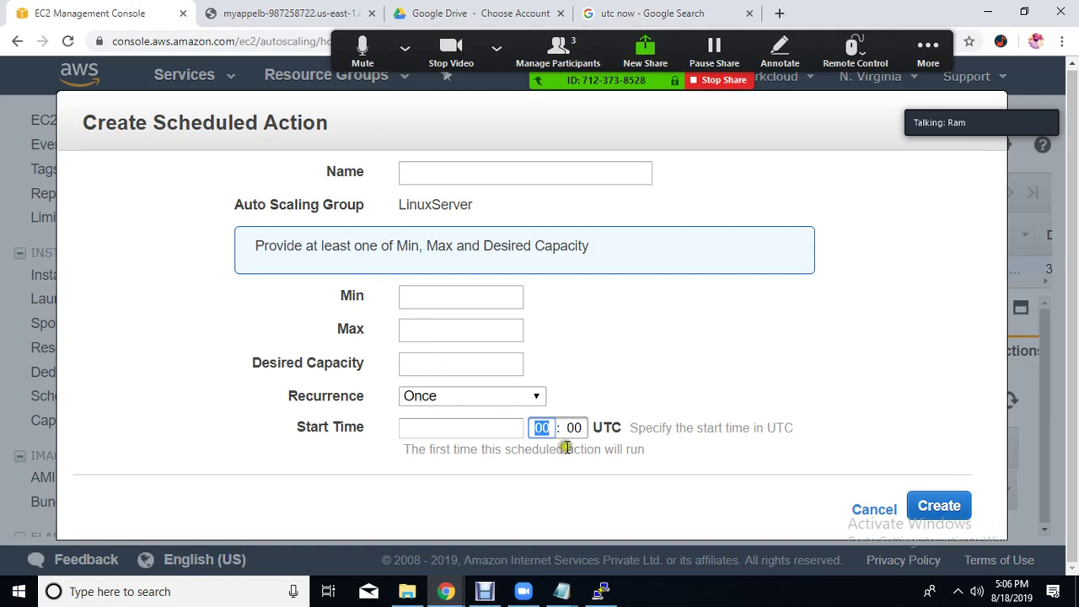
{"action": "left_click", "coordinate": [641, 13]}
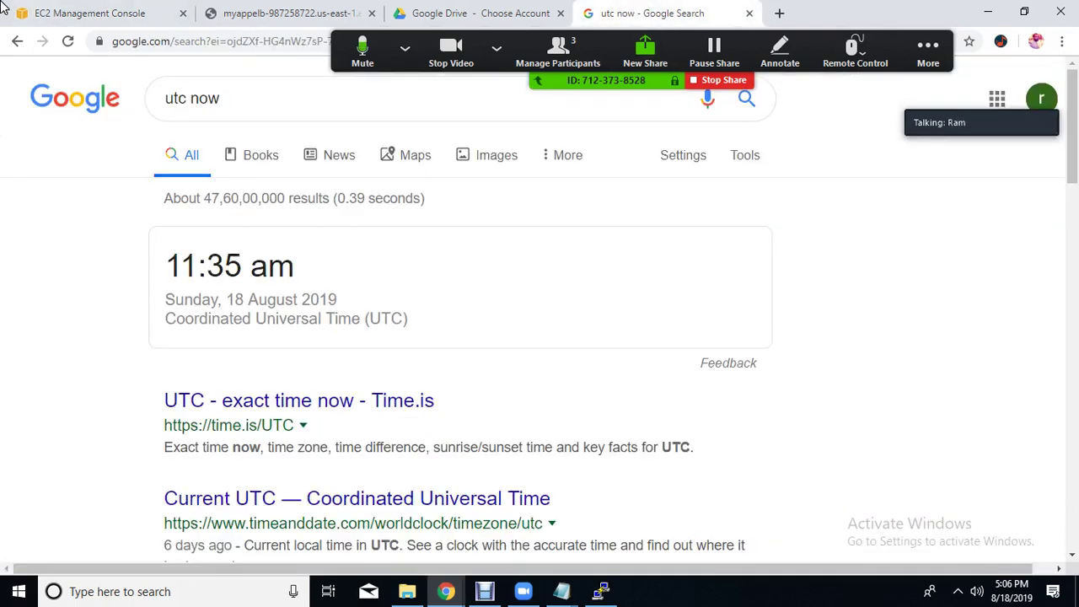
{"action": "left_click", "coordinate": [75, 8]}
{"action": "left_click", "coordinate": [573, 428]}
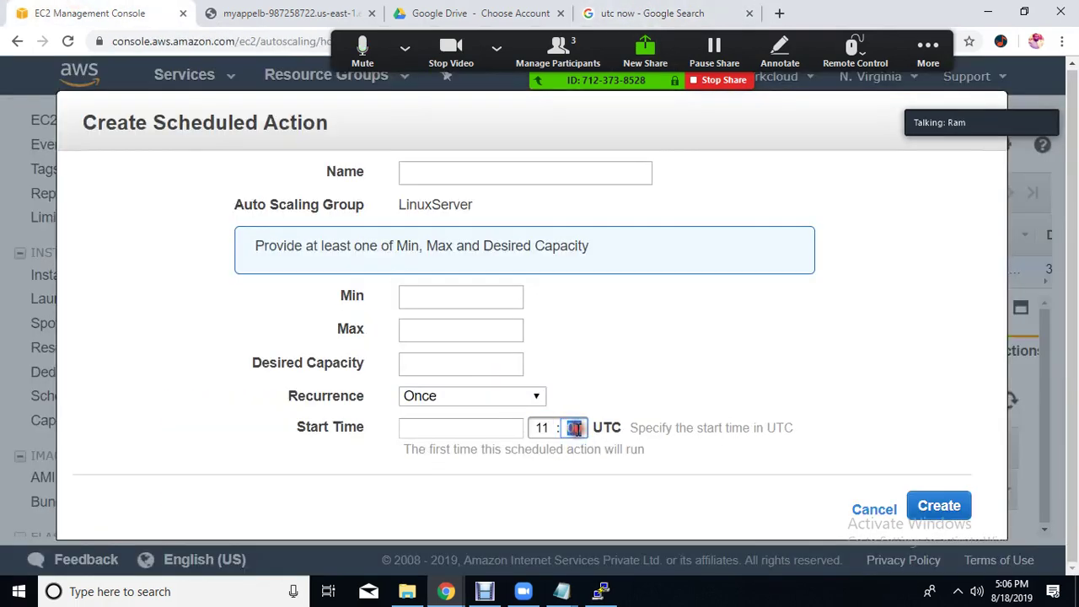
{"action": "type", "text": "38"}
{"action": "left_click", "coordinate": [614, 469]}
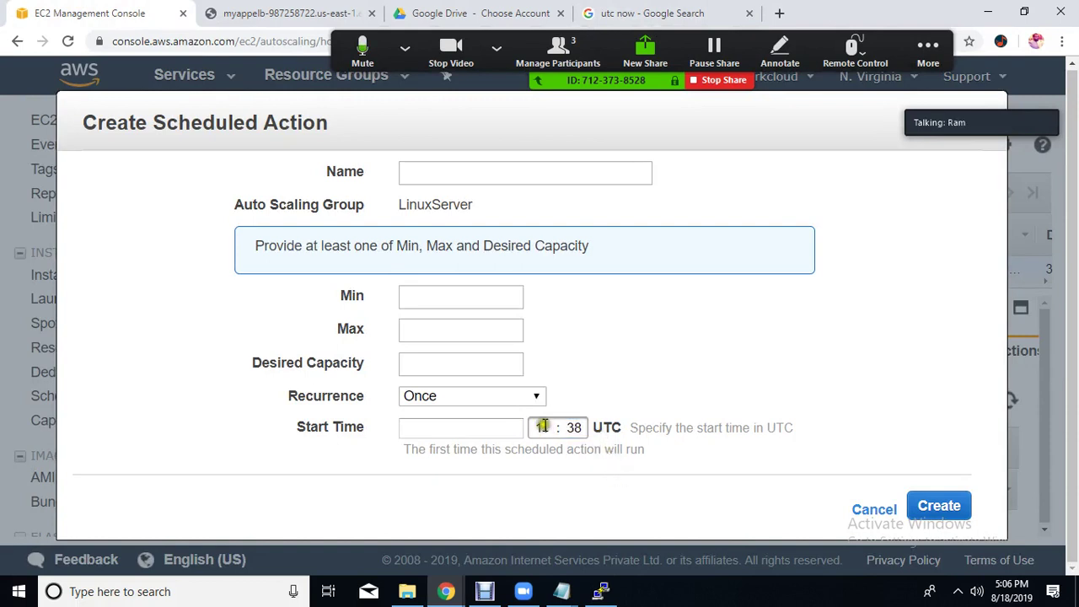
Set the scheduled action's capacities to min 1, desired 1 and max 3
{"action": "left_click", "coordinate": [422, 291]}
{"action": "type", "text": "1"}
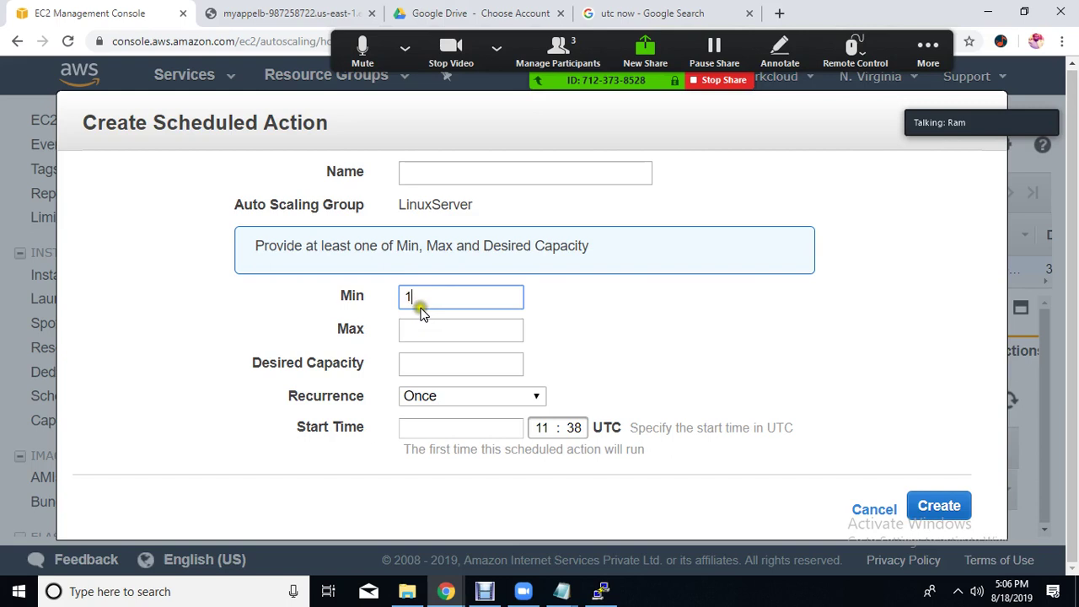
{"action": "left_click", "coordinate": [432, 362]}
{"action": "type", "text": "2"}
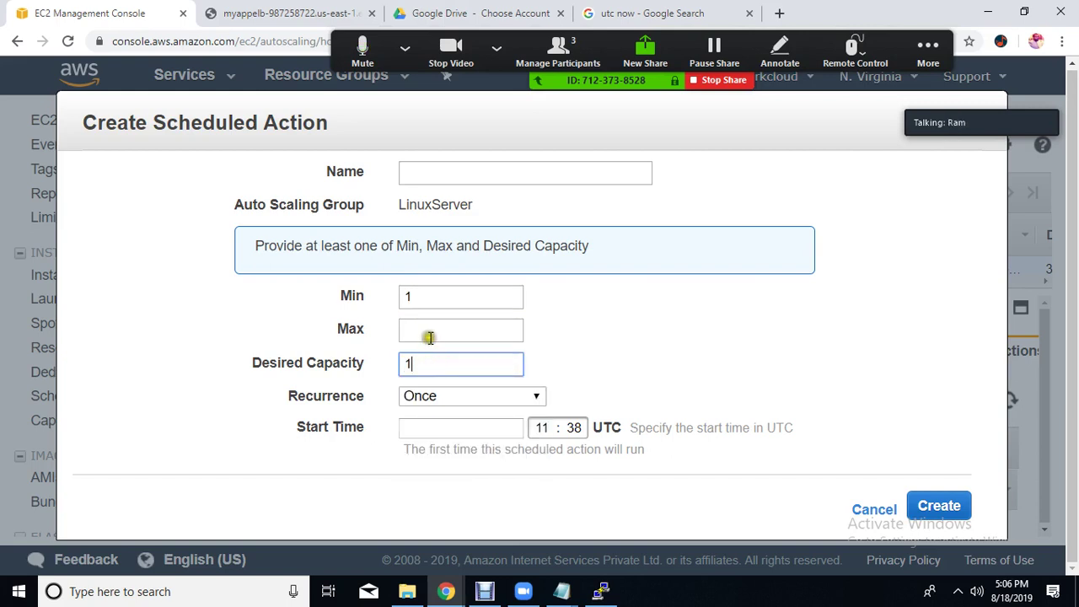
{"action": "left_click", "coordinate": [427, 333]}
{"action": "type", "text": "3"}
{"action": "left_click", "coordinate": [622, 328]}
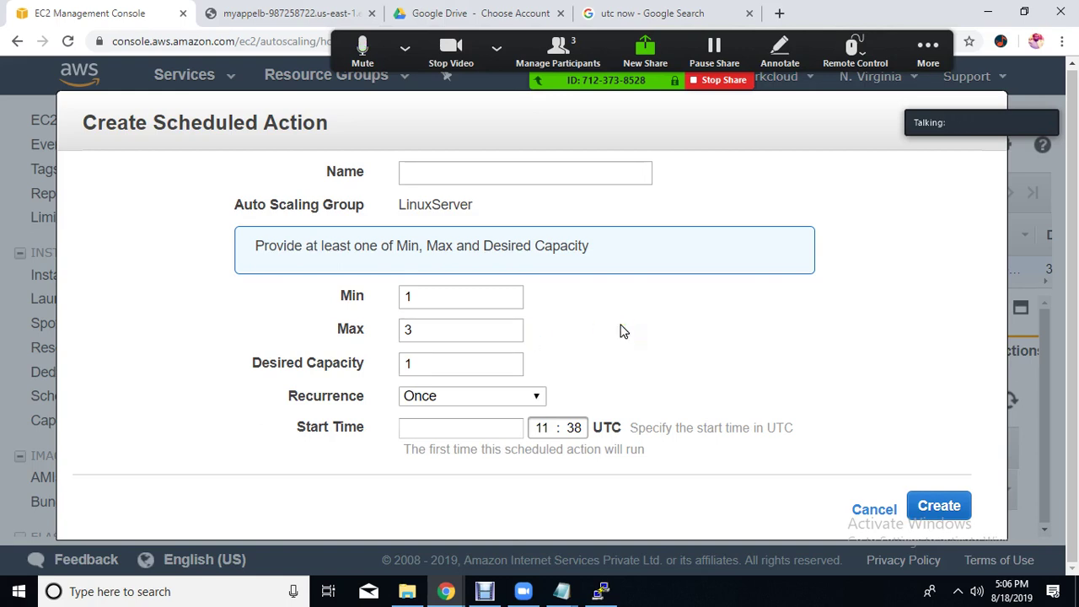
Set the scheduled action's desired capacity to 3
{"action": "left_click", "coordinate": [402, 363]}
{"action": "key", "text": "BackSpace"}
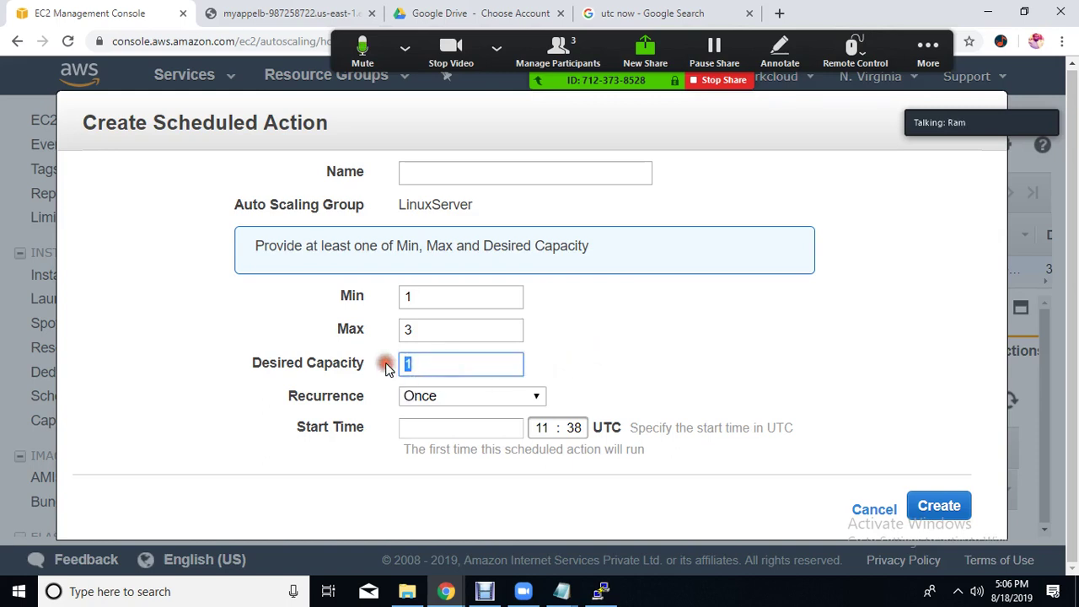
{"action": "type", "text": "3"}
{"action": "left_click", "coordinate": [580, 360]}
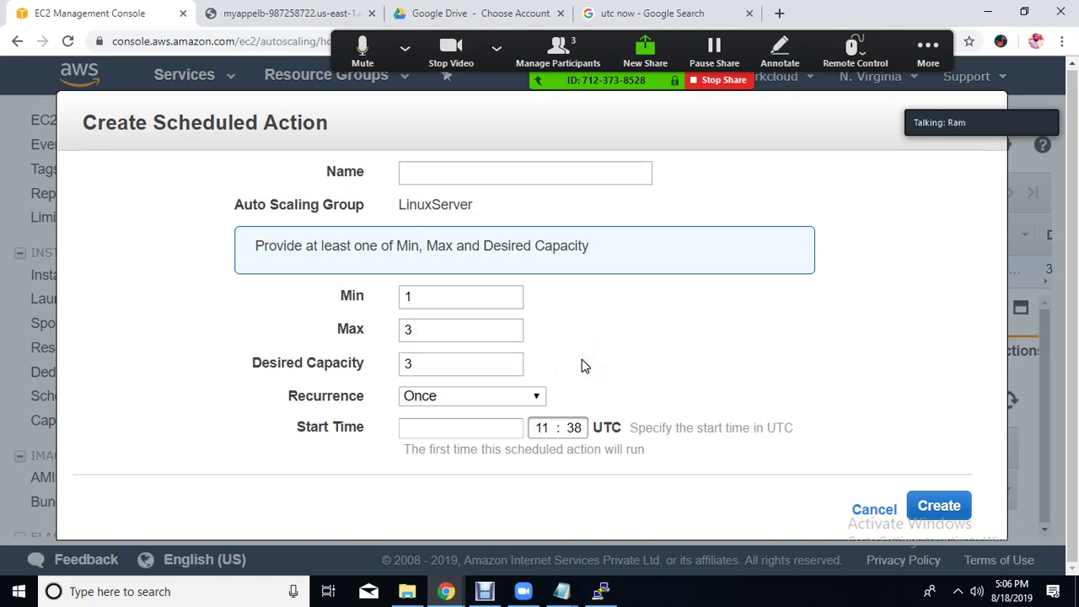
Set both the max and the desired capacity of the scheduled action to 2
{"action": "left_click_drag", "start_coordinate": [413, 330], "coordinate": [393, 329]}
{"action": "type", "text": "2"}
{"action": "double_click", "coordinate": [417, 366]}
{"action": "type", "text": "2"}
{"action": "left_click", "coordinate": [647, 344]}
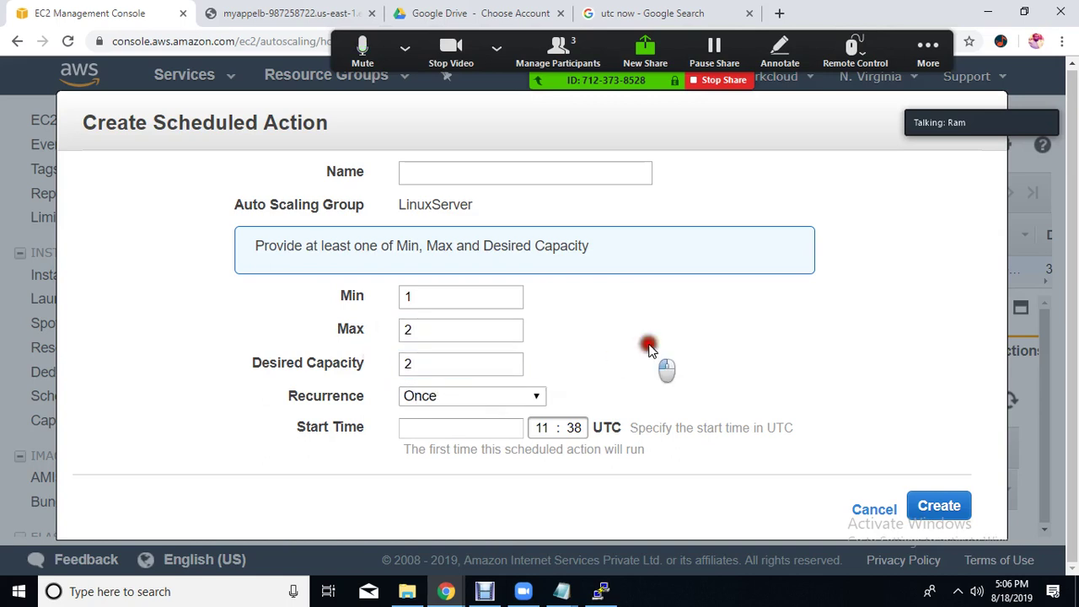
Change the scheduled action's start time to 11:40 UTC
{"action": "double_click", "coordinate": [573, 427]}
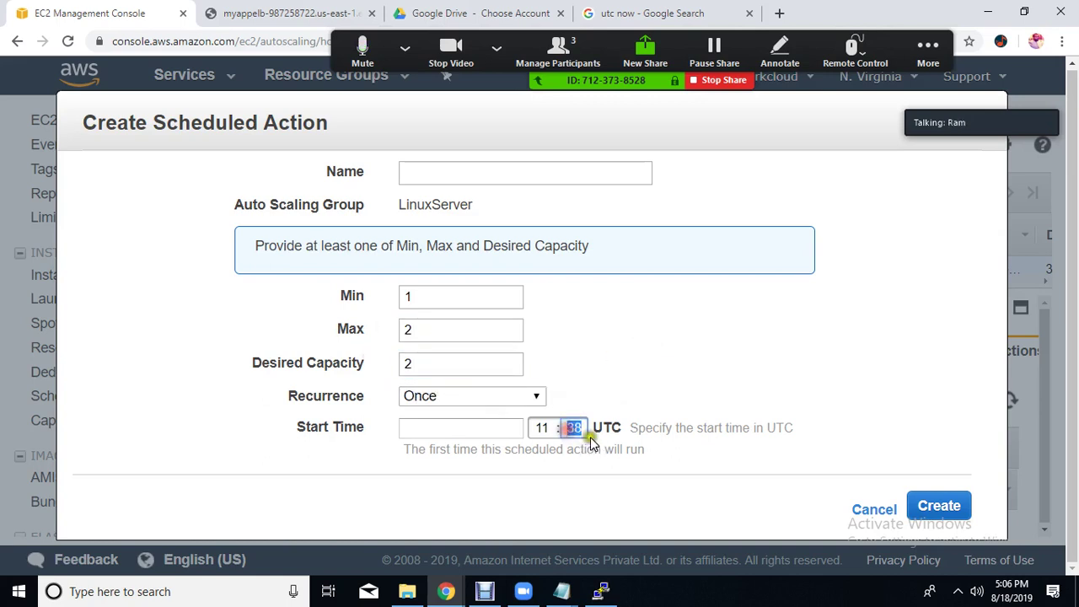
{"action": "type", "text": "40"}
{"action": "left_click", "coordinate": [738, 368]}
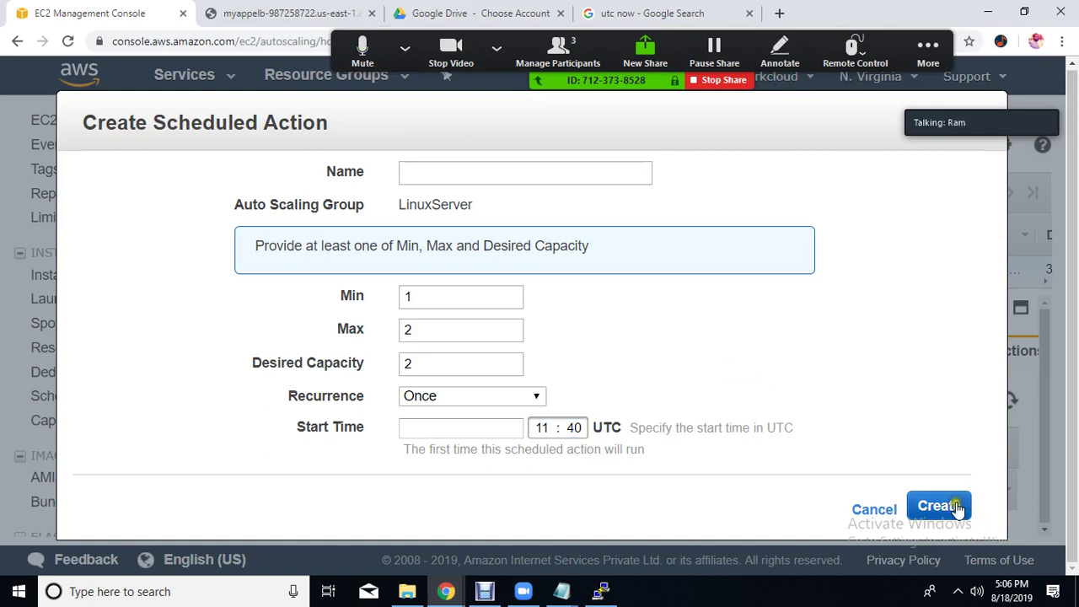
Name the scheduled action onetime, set its start date to 2019-08-18, and create it
{"action": "left_click", "coordinate": [566, 175]}
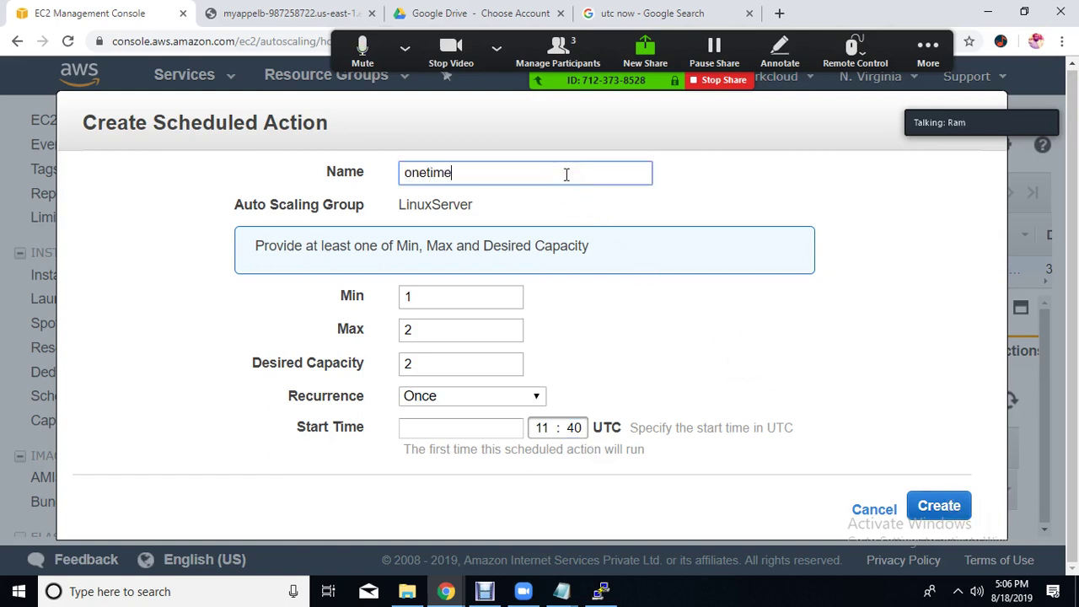
{"action": "left_click", "coordinate": [924, 511]}
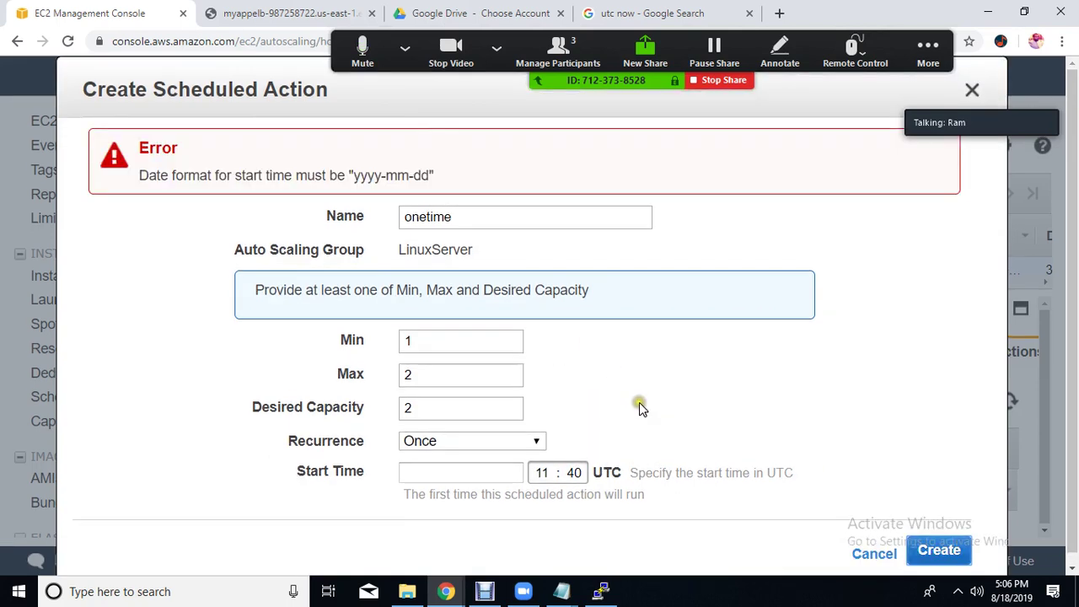
{"action": "left_click", "coordinate": [469, 471]}
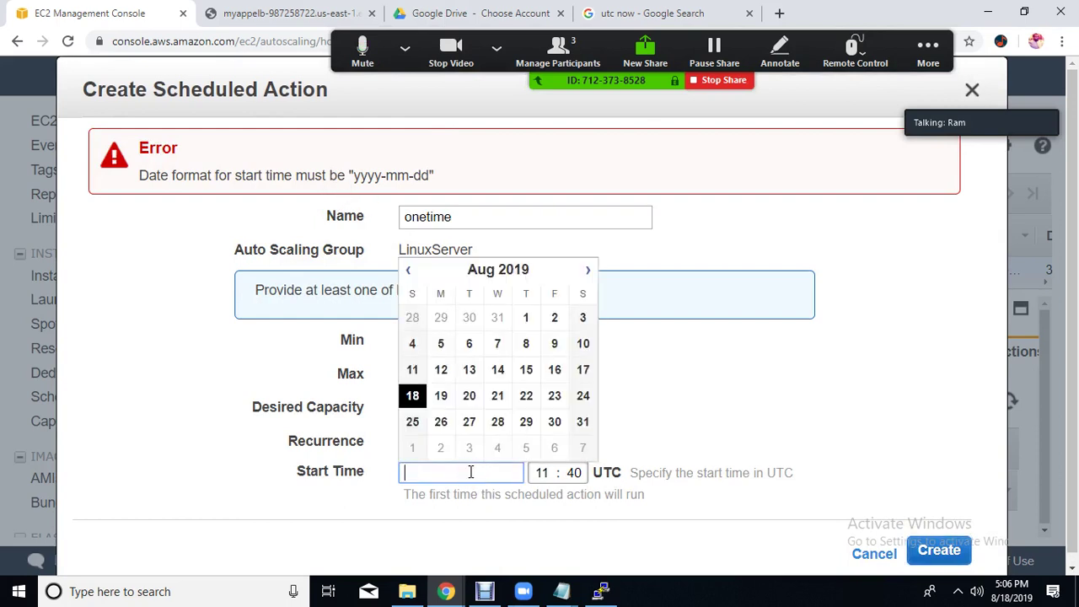
{"action": "type", "text": "2019-08-18"}
{"action": "left_click", "coordinate": [702, 445]}
{"action": "left_click", "coordinate": [945, 548]}
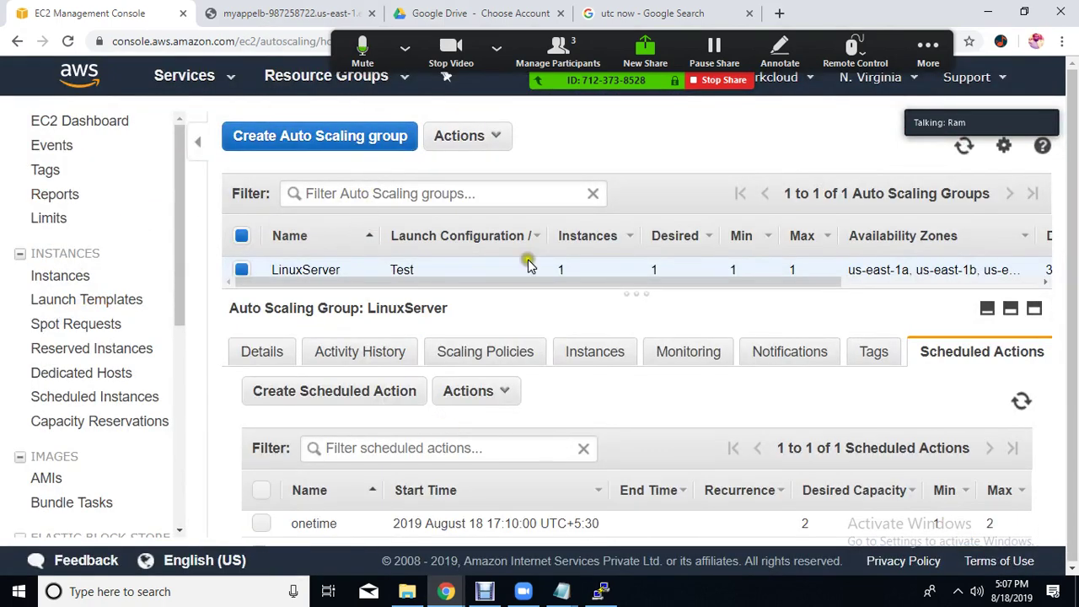
Open the EC2 instance list and rerun the web search for utc now while it loads
{"action": "left_click", "coordinate": [63, 275]}
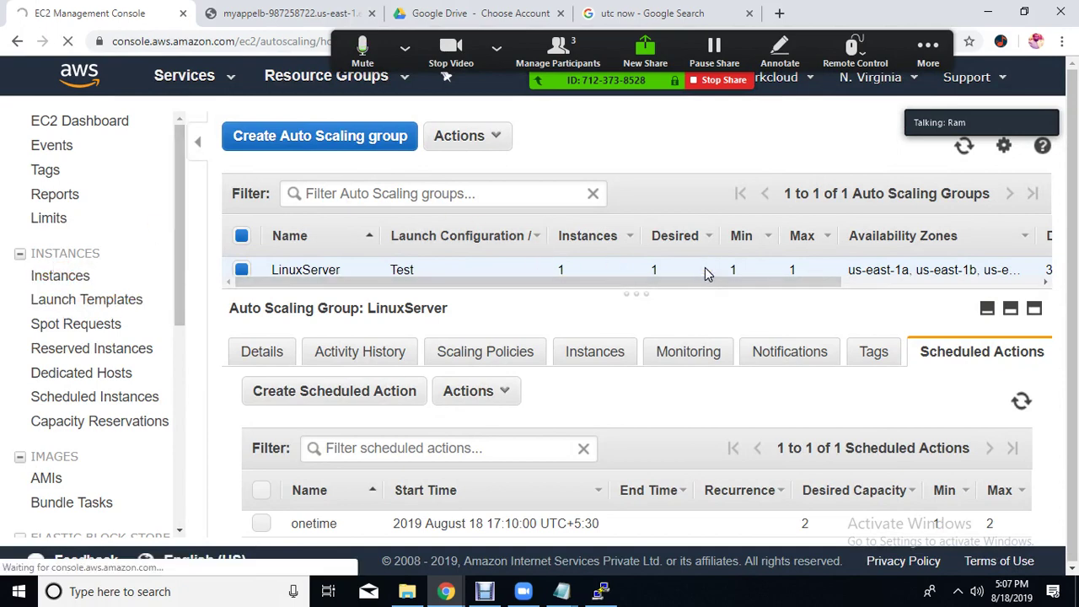
{"action": "left_click", "coordinate": [730, 11]}
{"action": "left_click", "coordinate": [278, 111]}
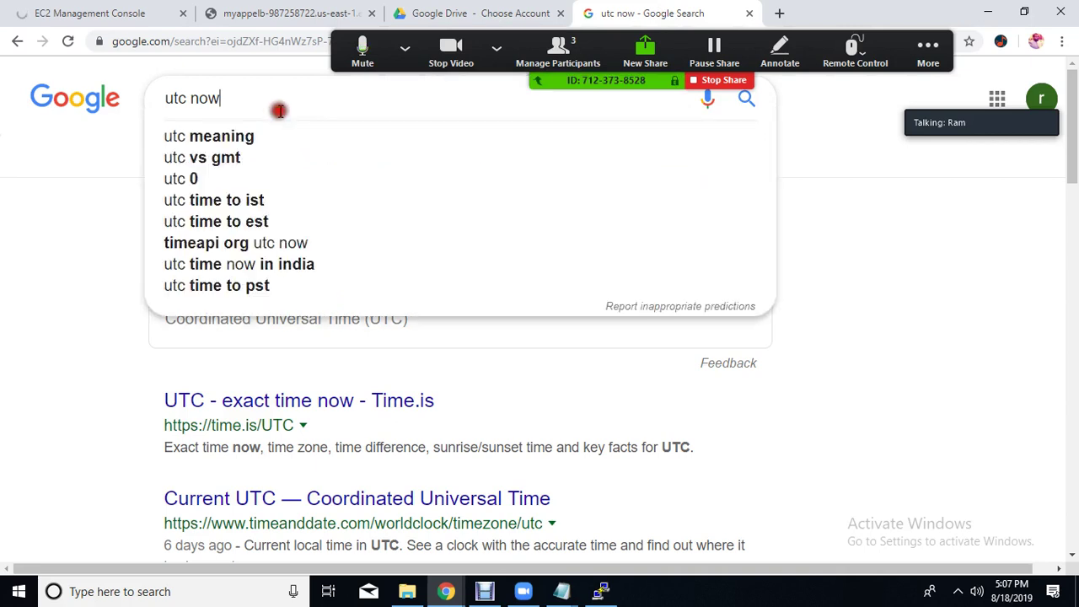
{"action": "key", "text": "Return"}
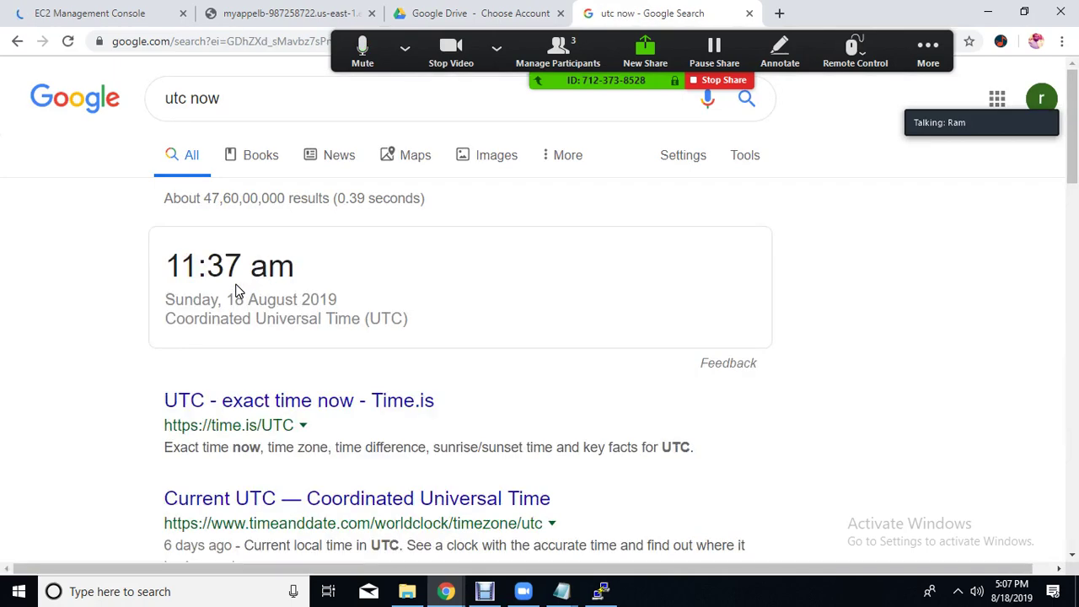
Return to the EC2 instance list, enlarge the list area, and check the state of the instances
{"action": "left_click", "coordinate": [145, 14]}
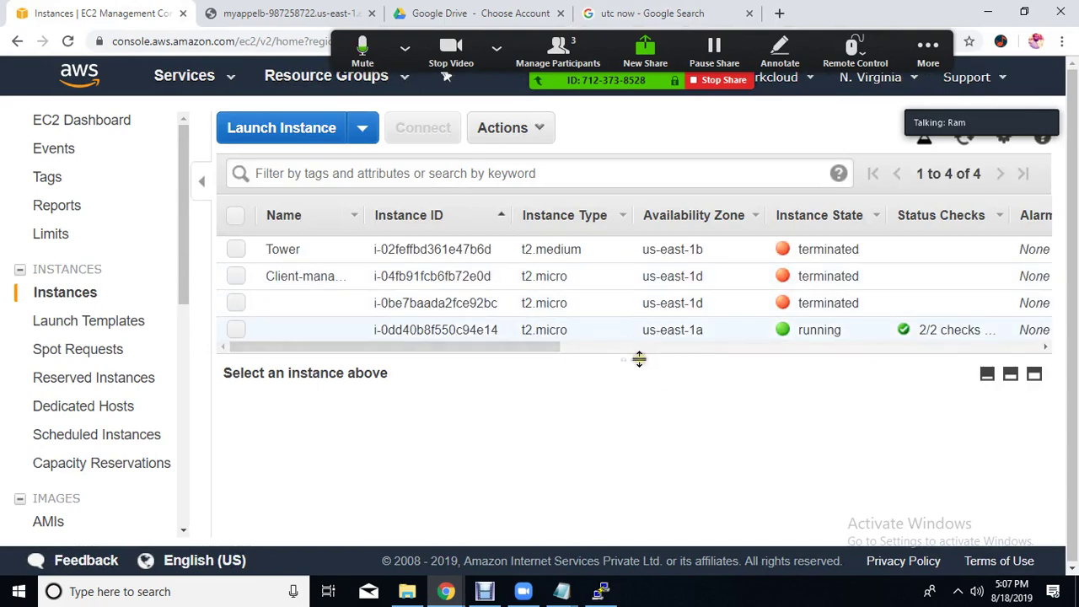
{"action": "left_click_drag", "start_coordinate": [638, 359], "coordinate": [631, 381]}
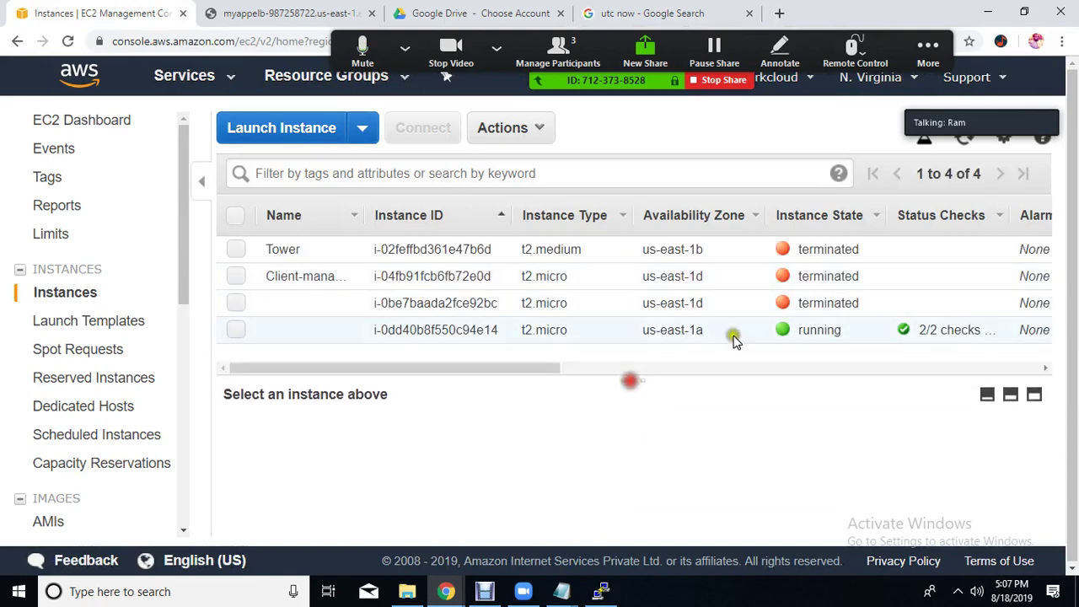
{"action": "left_click", "coordinate": [807, 307]}
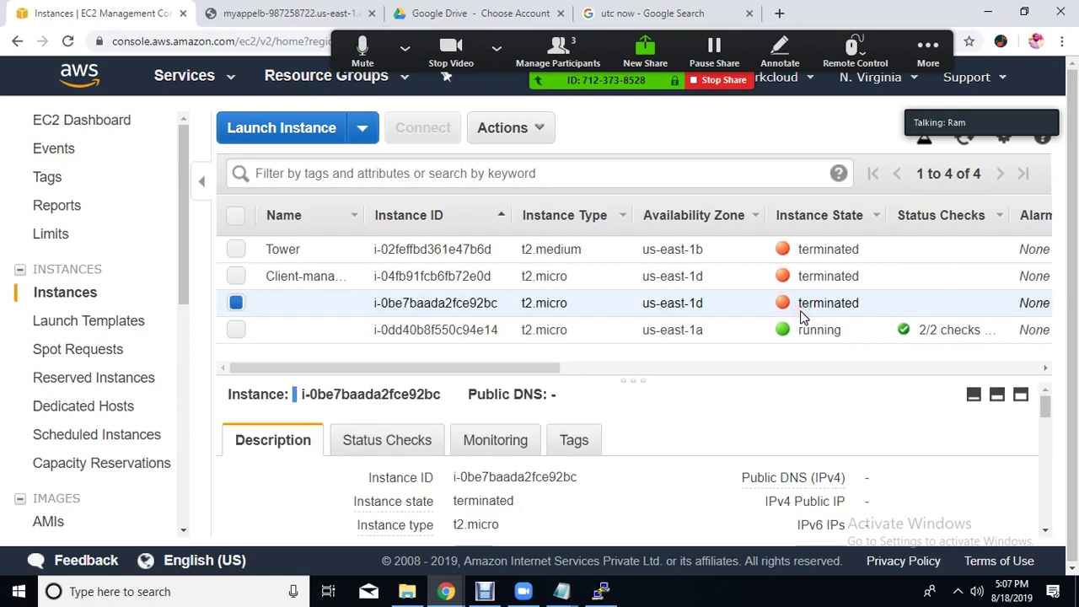
{"action": "left_click", "coordinate": [237, 303]}
Reload the load balancer's web page, check its text, and return to the EC2 instance list
{"action": "left_click", "coordinate": [268, 13]}
{"action": "left_click", "coordinate": [242, 40]}
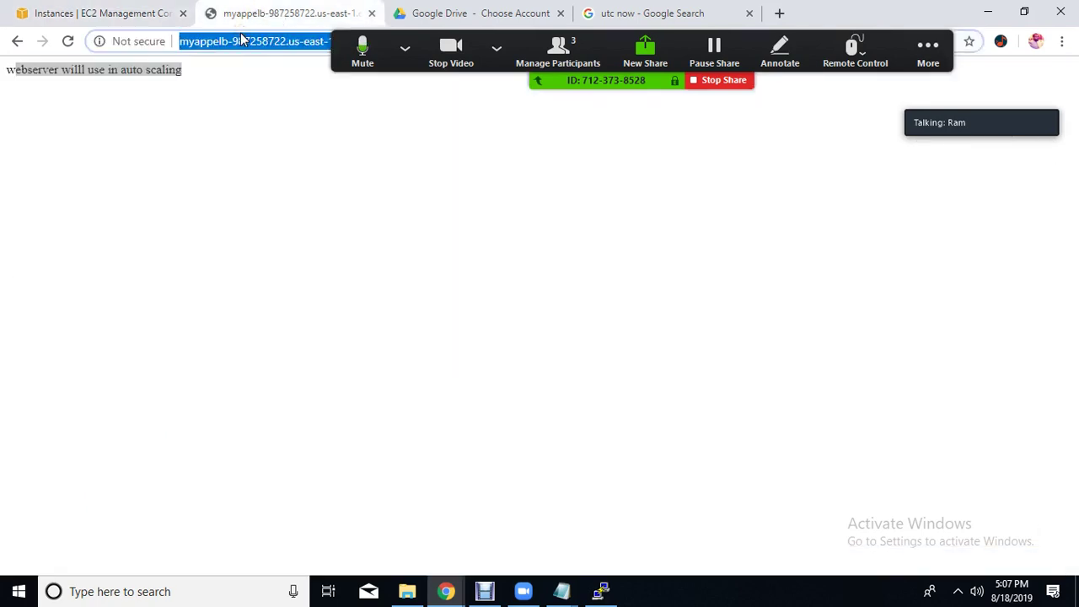
{"action": "key", "text": "Return"}
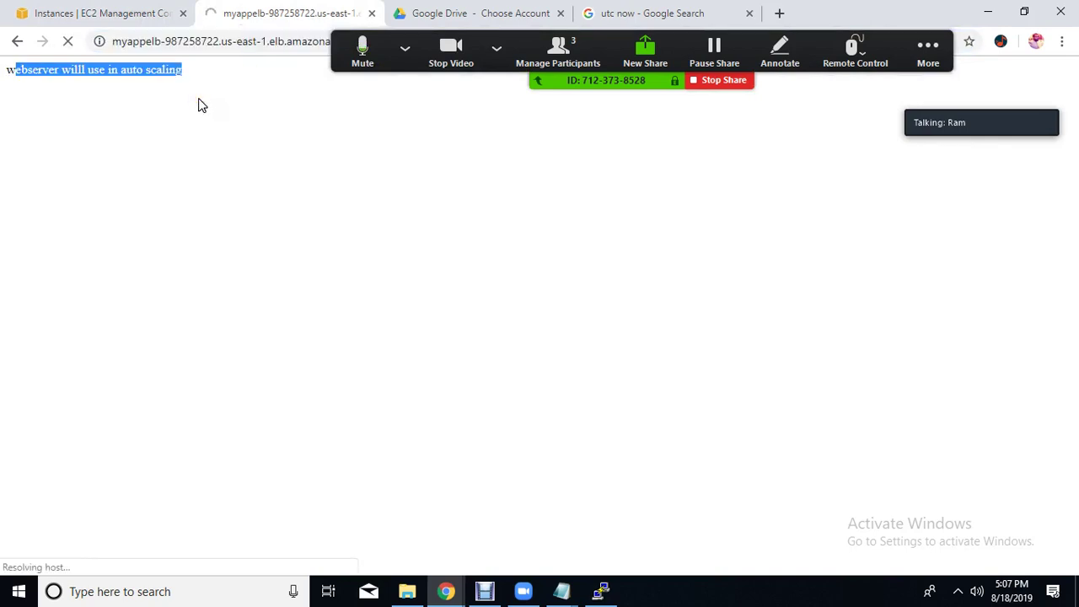
{"action": "left_click", "coordinate": [20, 76]}
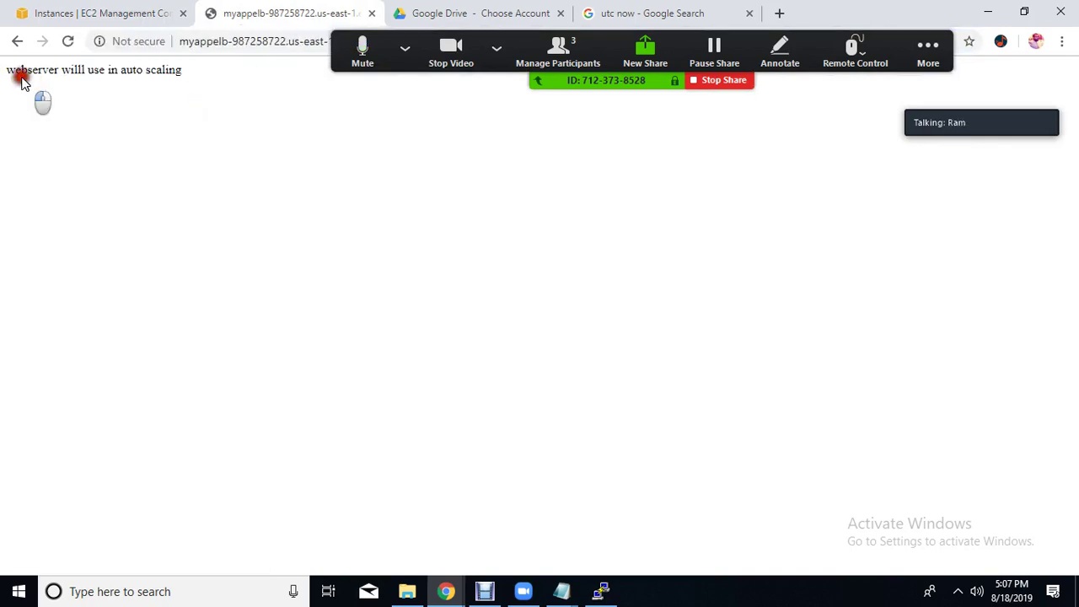
{"action": "left_click_drag", "start_coordinate": [22, 78], "coordinate": [148, 81]}
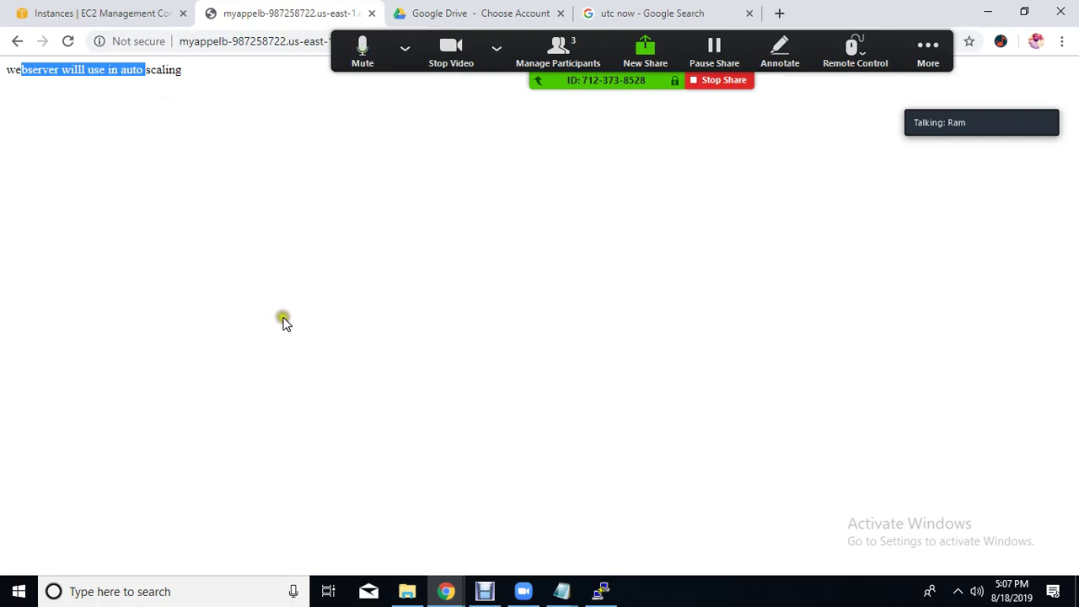
{"action": "left_click", "coordinate": [55, 10]}
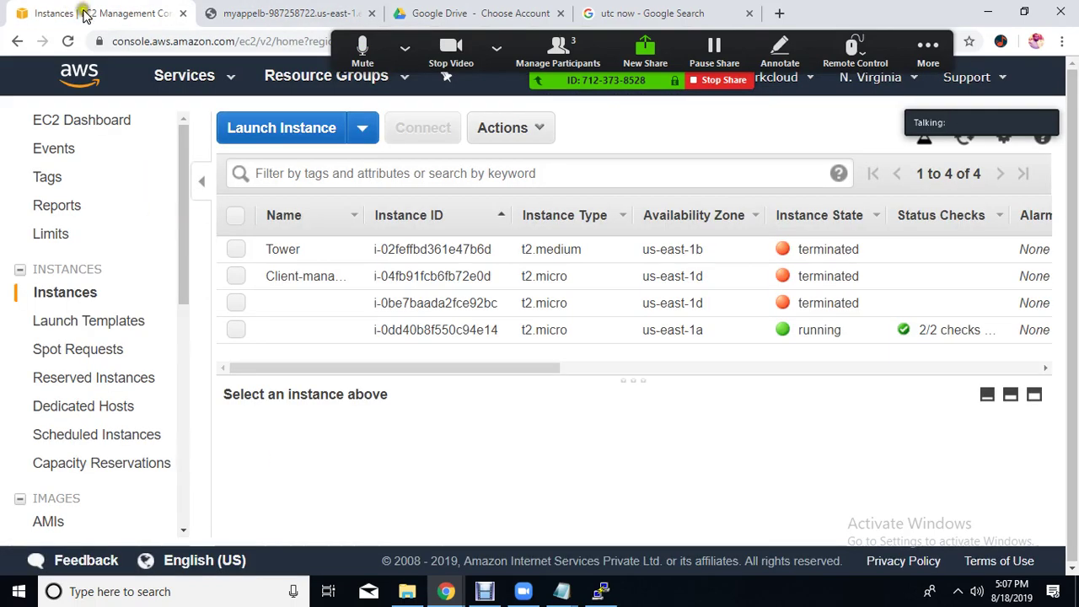
{"action": "left_click", "coordinate": [485, 590]}
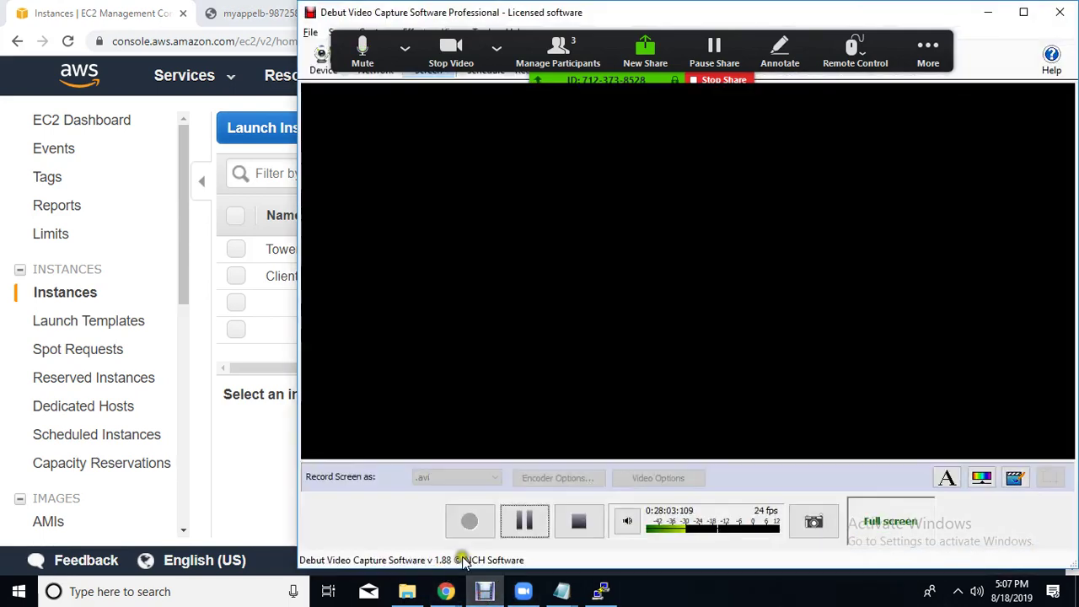
{"action": "left_click", "coordinate": [523, 521]}
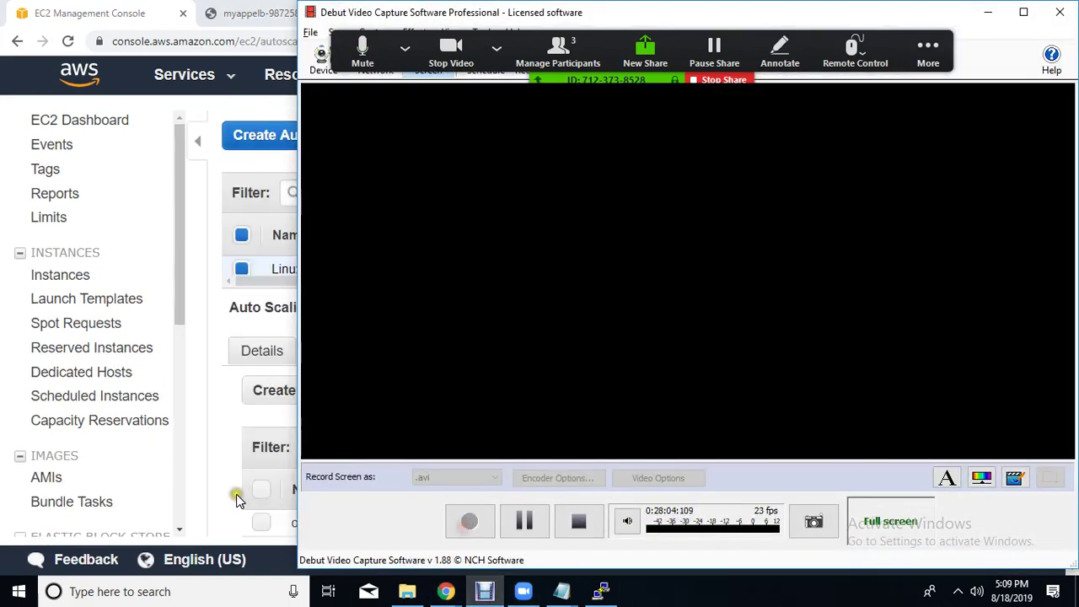
Return to the EC2 console and refresh the LinuxServer group's scheduled actions to check on the onetime action
{"action": "left_click", "coordinate": [229, 473]}
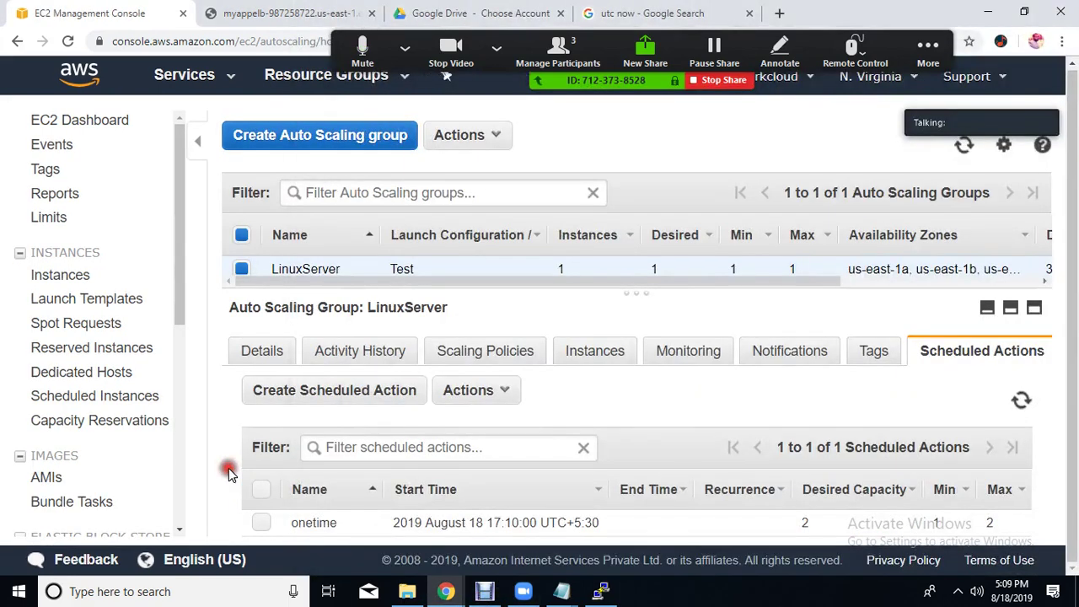
{"action": "left_click", "coordinate": [1012, 400]}
{"action": "left_click", "coordinate": [1022, 408]}
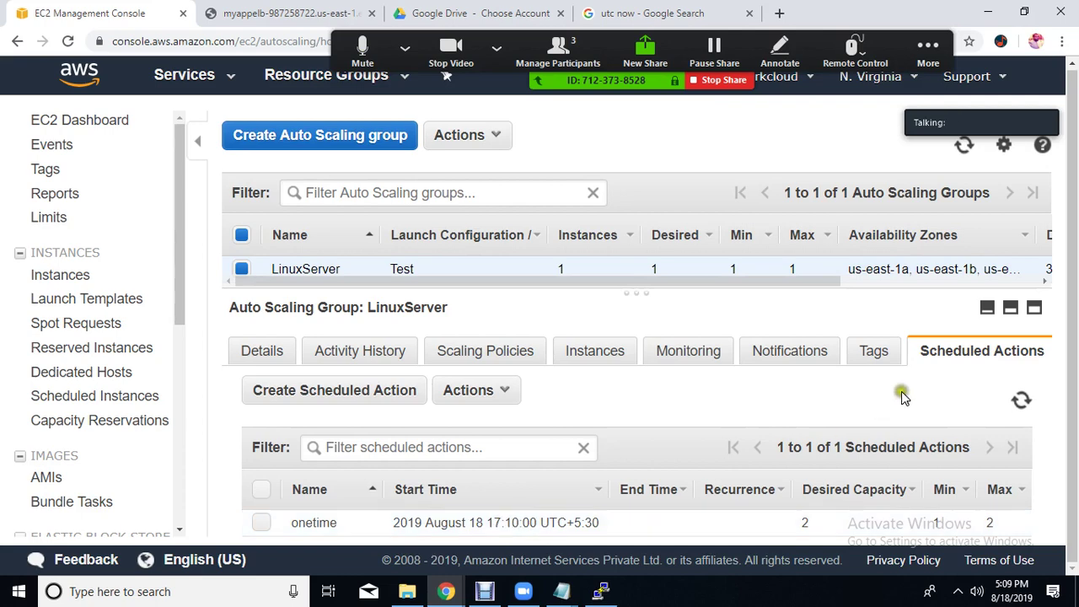
{"action": "left_click", "coordinate": [1018, 398]}
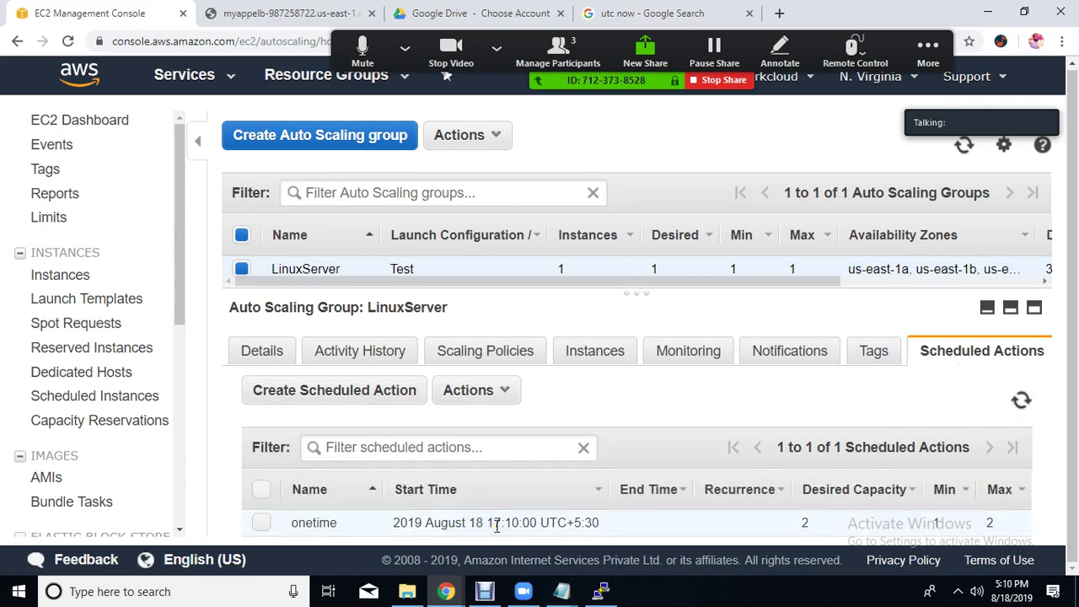
Check the current UTC time in the search results, and refresh the group's scheduled actions once more
{"action": "left_click", "coordinate": [652, 13]}
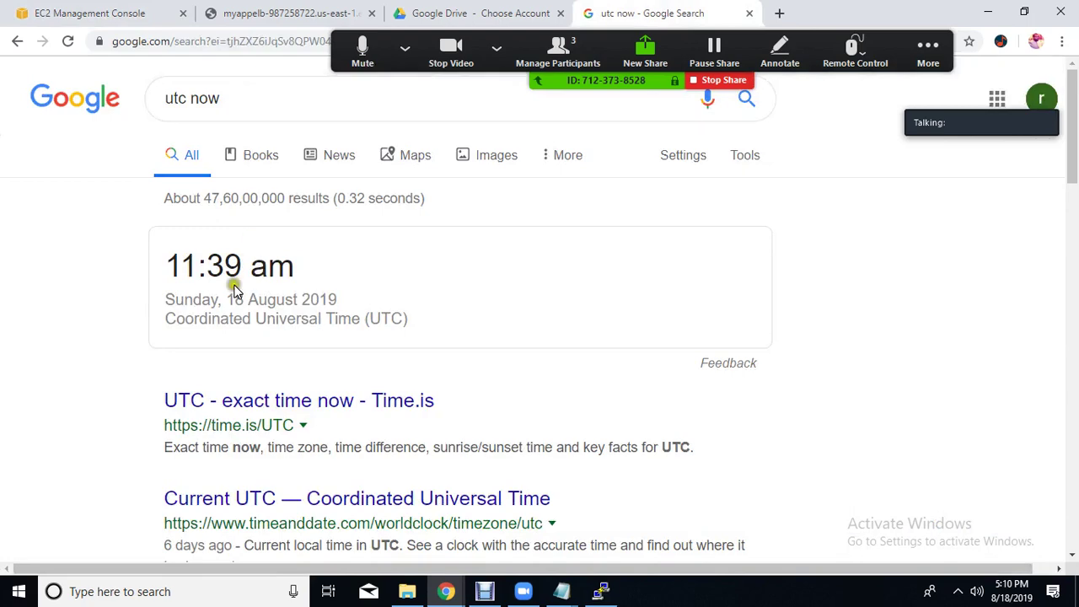
{"action": "left_click_drag", "start_coordinate": [236, 290], "coordinate": [330, 296]}
{"action": "left_click_drag", "start_coordinate": [224, 267], "coordinate": [302, 266]}
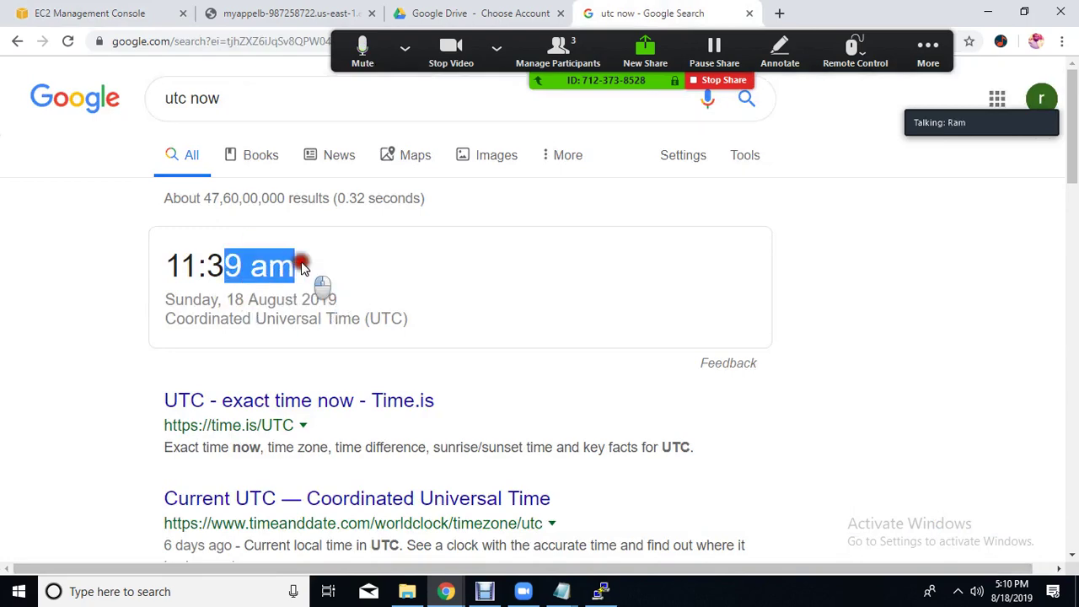
{"action": "left_click", "coordinate": [506, 12]}
{"action": "left_click", "coordinate": [76, 8]}
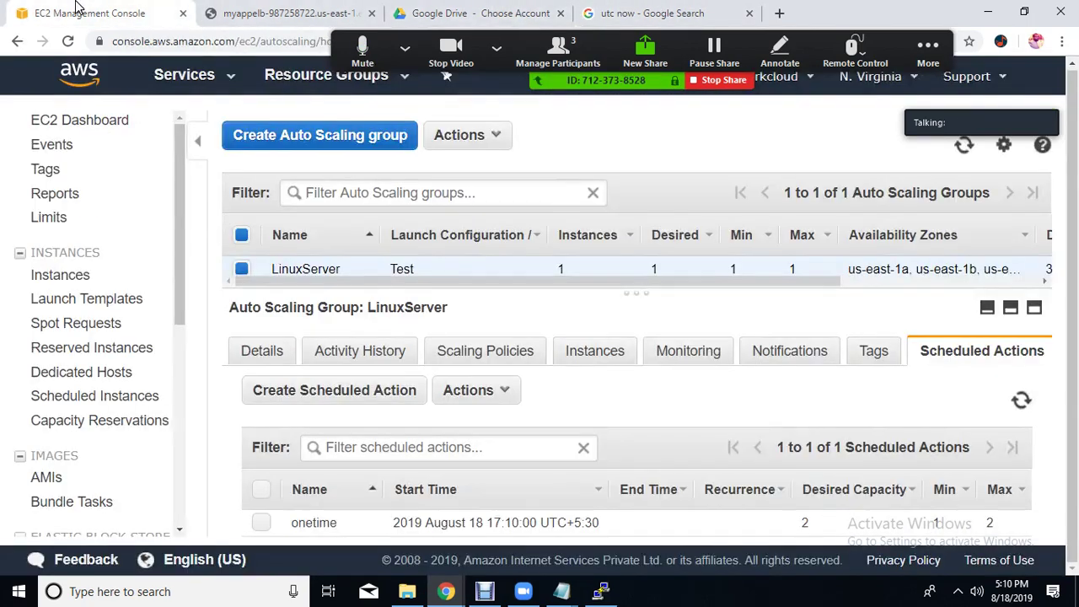
{"action": "left_click", "coordinate": [1022, 402]}
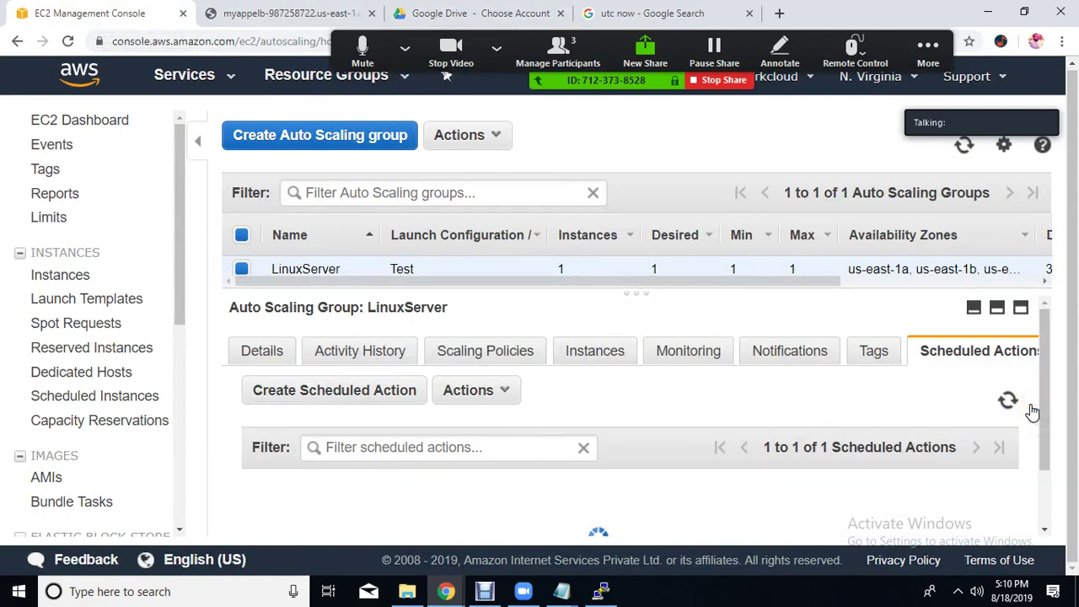
Replace the old search page with a new browser tab and search Google for utc now
{"action": "left_click", "coordinate": [748, 13]}
{"action": "left_click", "coordinate": [587, 13]}
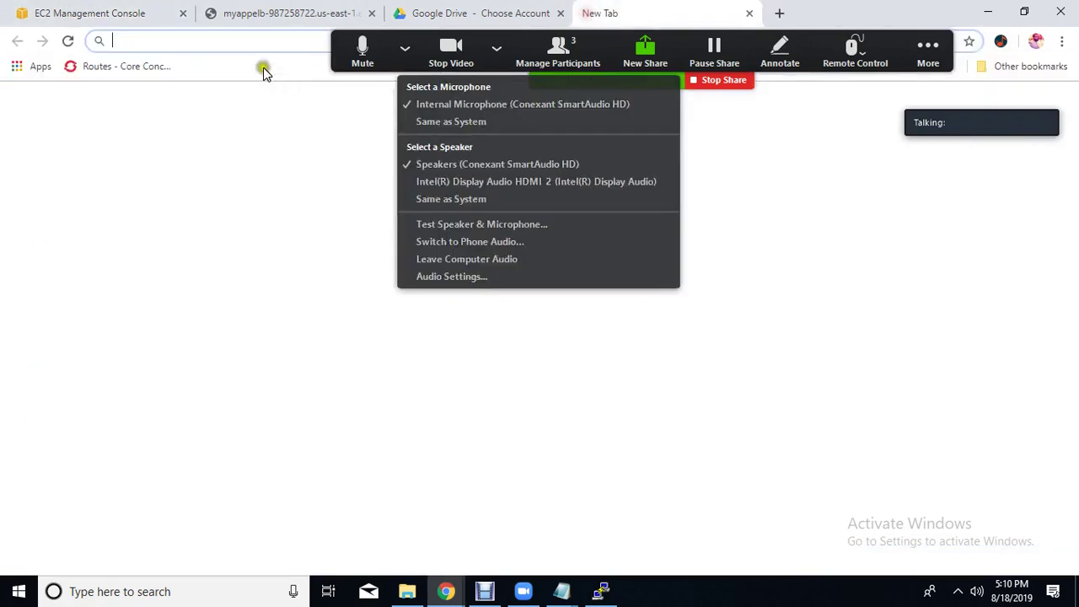
{"action": "type", "text": "g"}
{"action": "key", "text": "Return"}
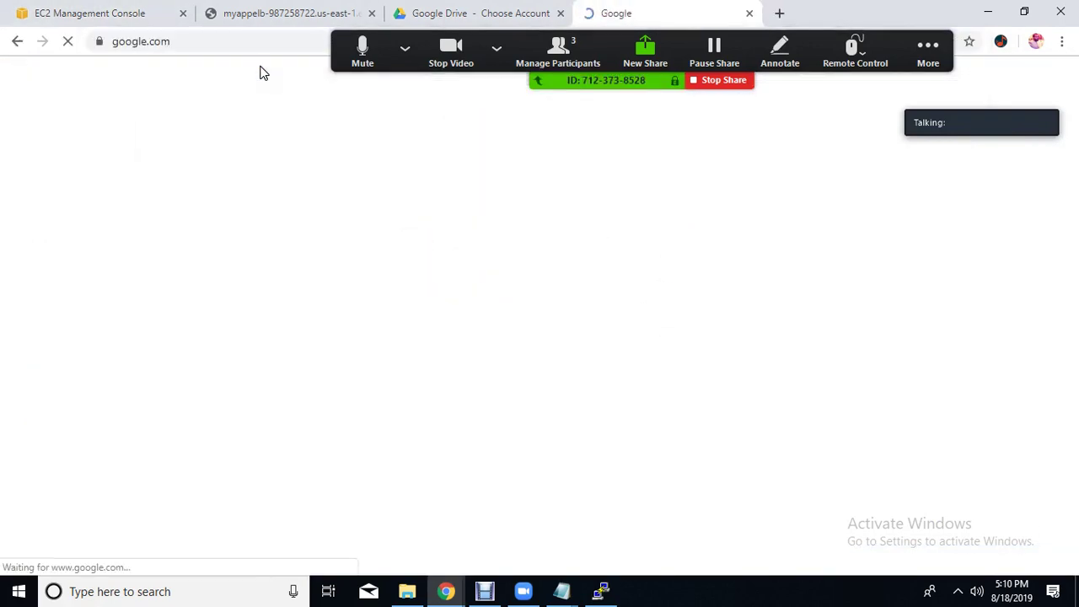
{"action": "left_click", "coordinate": [408, 380]}
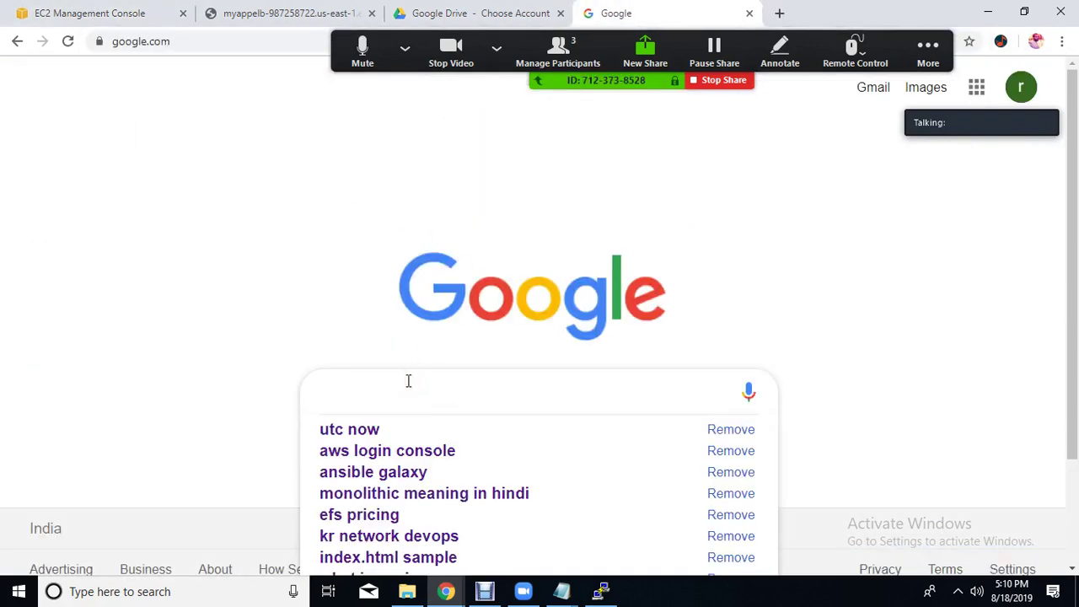
{"action": "key", "text": "Down"}
{"action": "key", "text": "Return"}
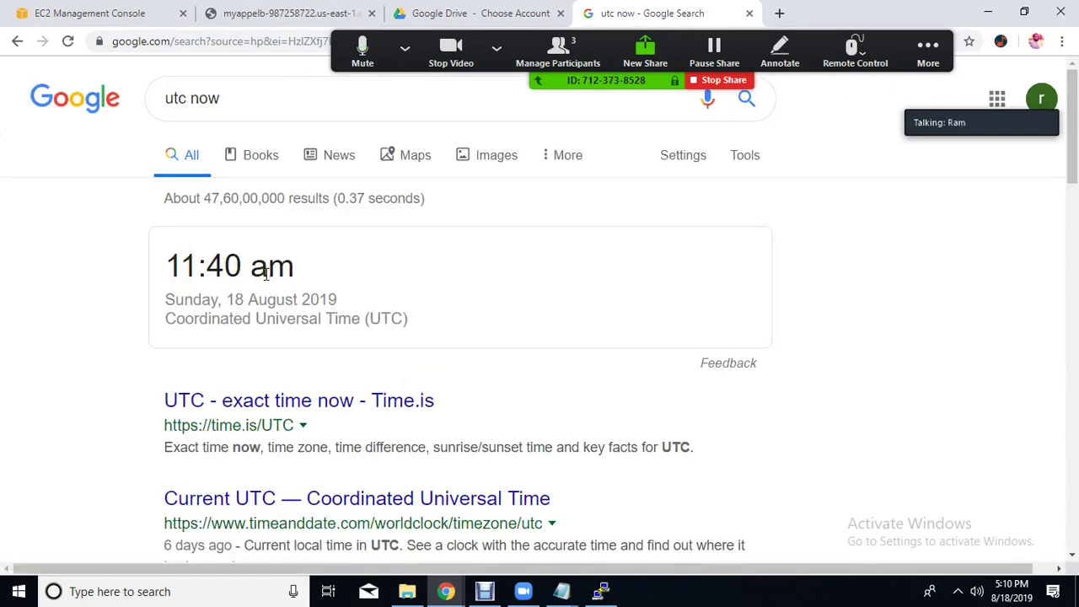
Return to the LinuxServer group and refresh its scheduled actions to see whether the onetime action has run
{"action": "left_click", "coordinate": [487, 10]}
{"action": "left_click", "coordinate": [289, 12]}
{"action": "left_click", "coordinate": [80, 9]}
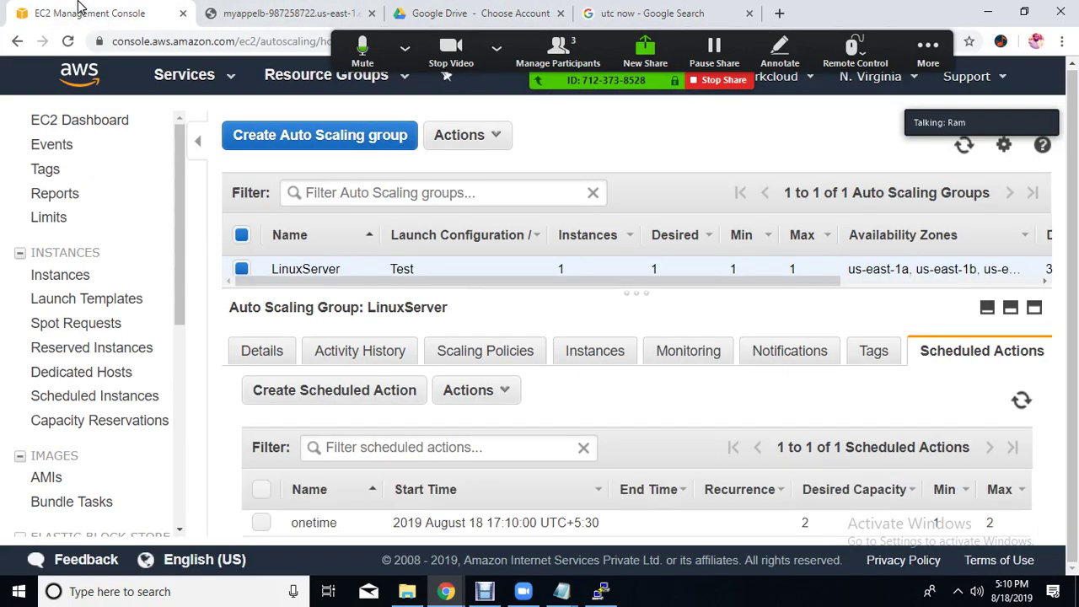
{"action": "left_click", "coordinate": [1020, 399]}
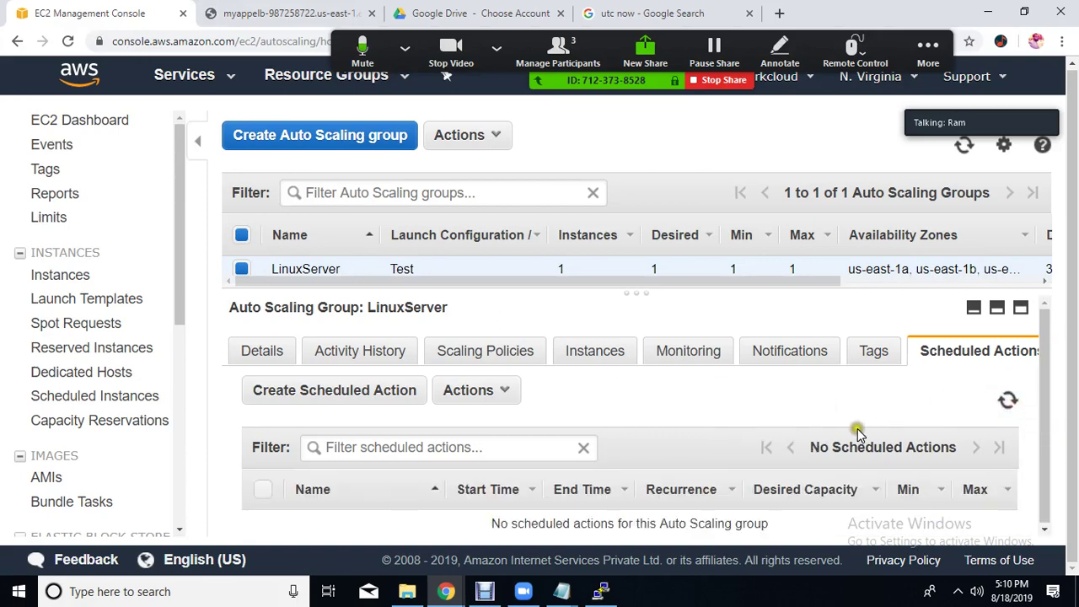
{"action": "left_click_drag", "start_coordinate": [509, 523], "coordinate": [679, 524]}
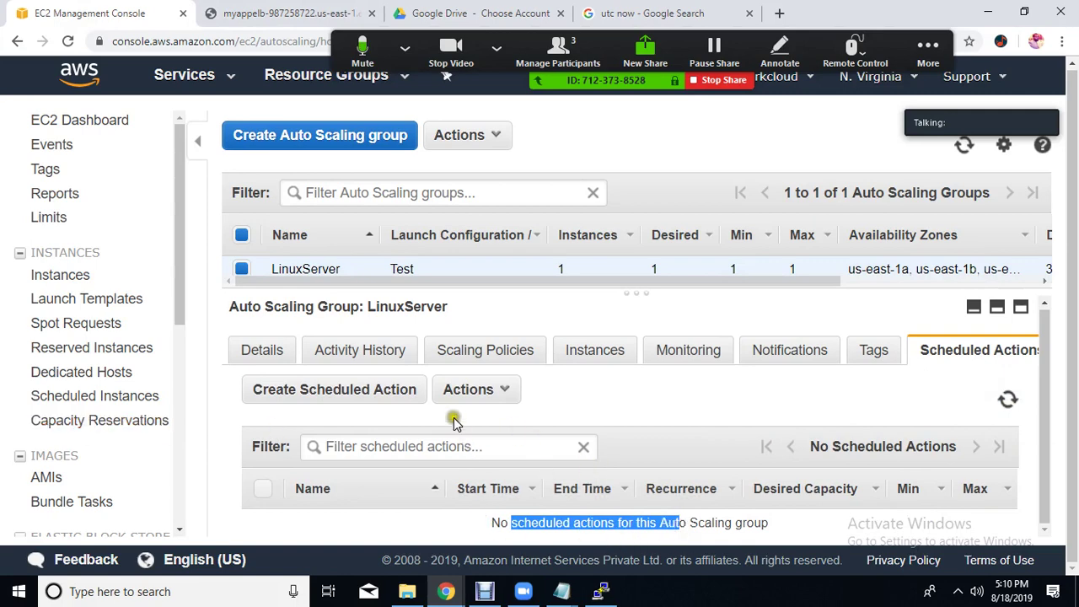
Refresh the Auto Scaling groups to check instance and capacity figures, and inspect the newly launched instance in the instance list
{"action": "left_click", "coordinate": [963, 148]}
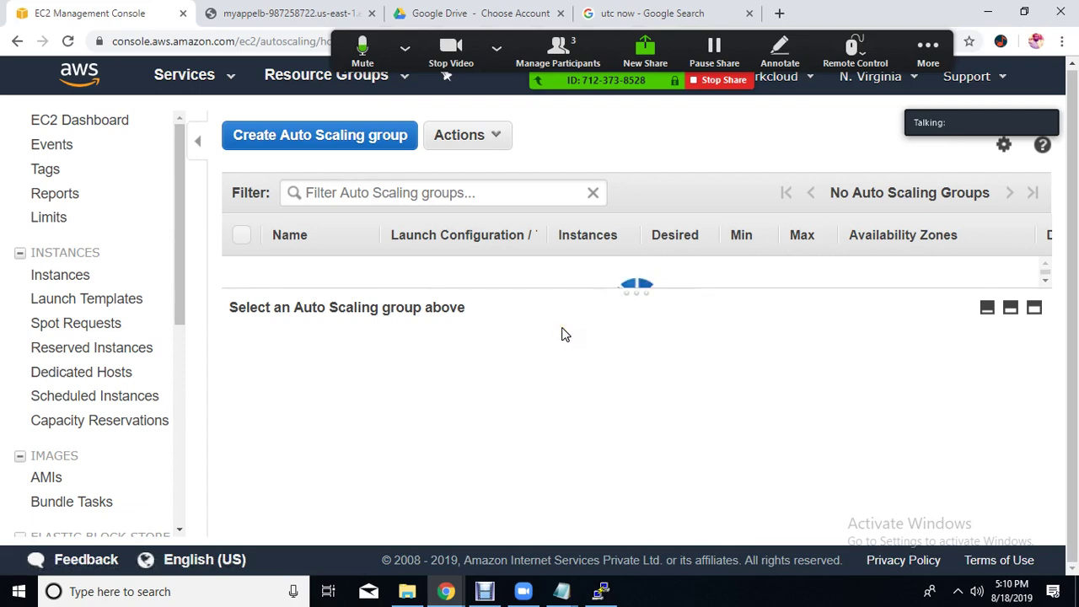
{"action": "mouse_move", "coordinate": [579, 269]}
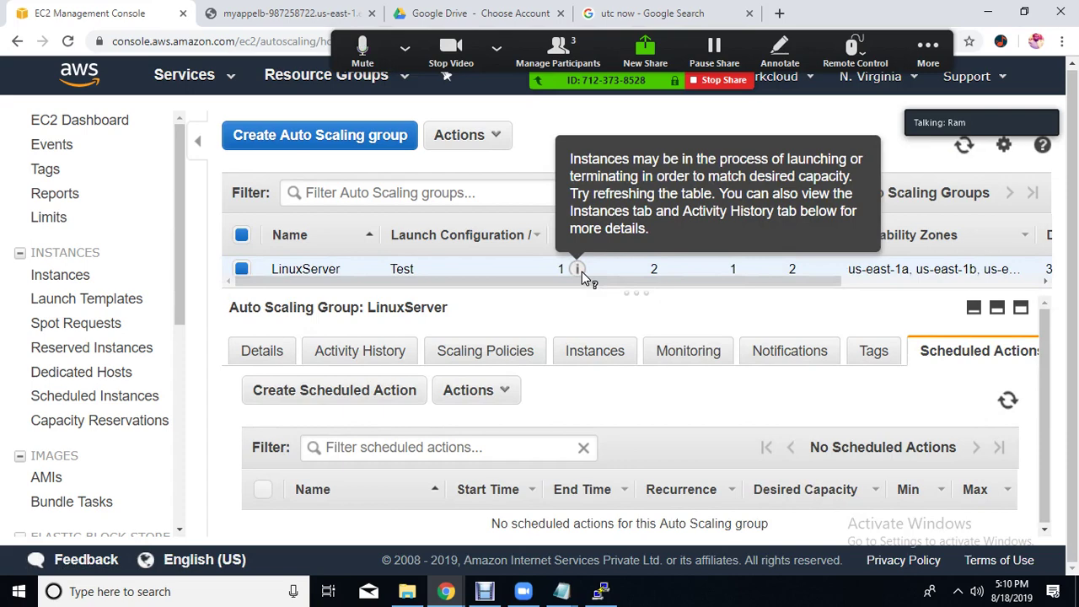
{"action": "left_click", "coordinate": [76, 276]}
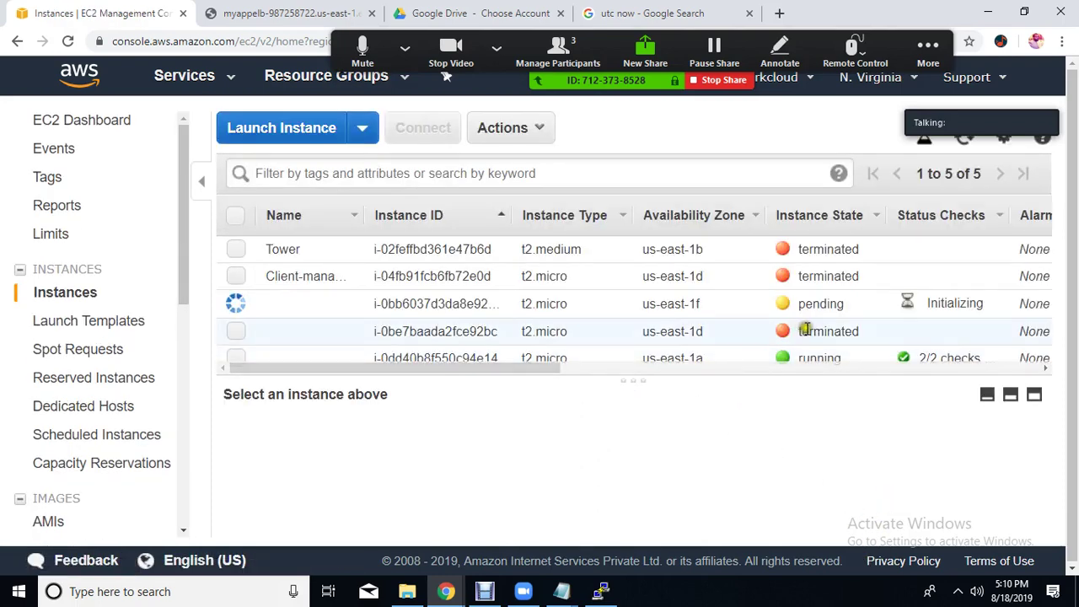
{"action": "left_click_drag", "start_coordinate": [944, 303], "coordinate": [976, 314]}
{"action": "left_click", "coordinate": [930, 304]}
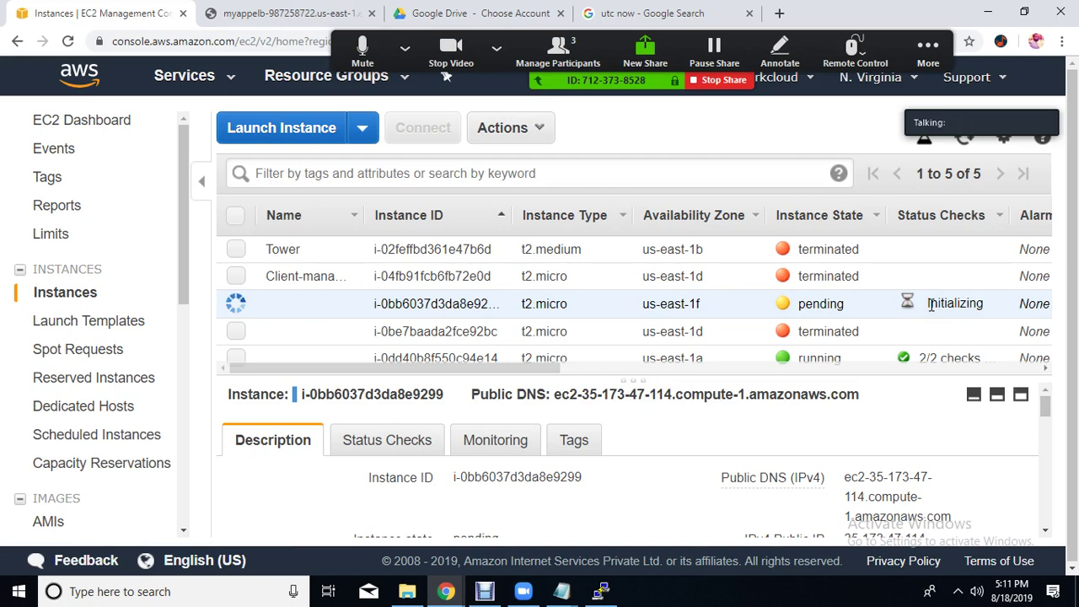
{"action": "left_click", "coordinate": [488, 591]}
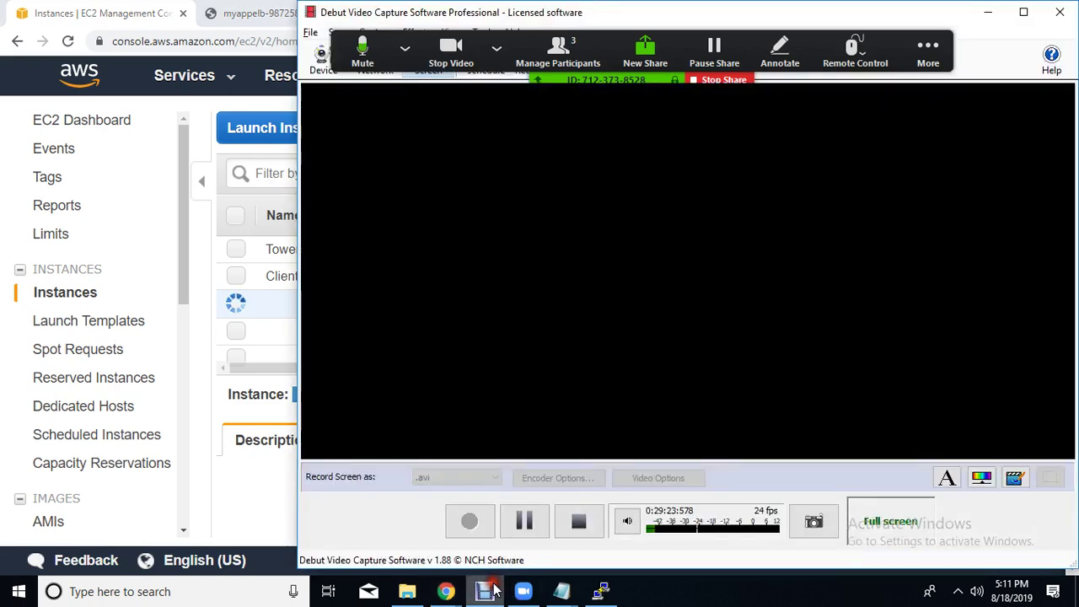
{"action": "left_click", "coordinate": [579, 531]}
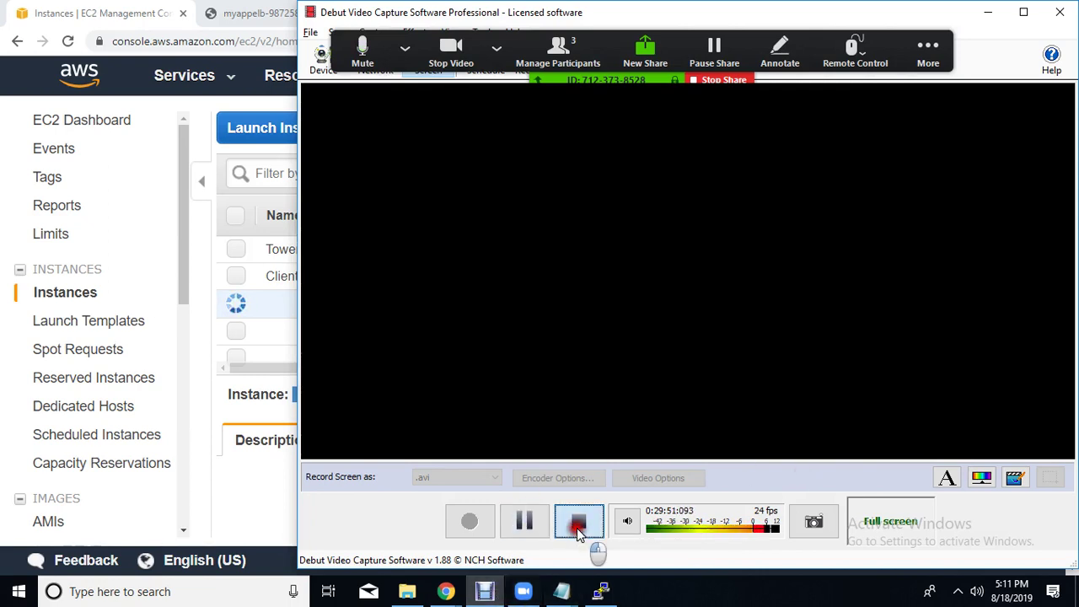